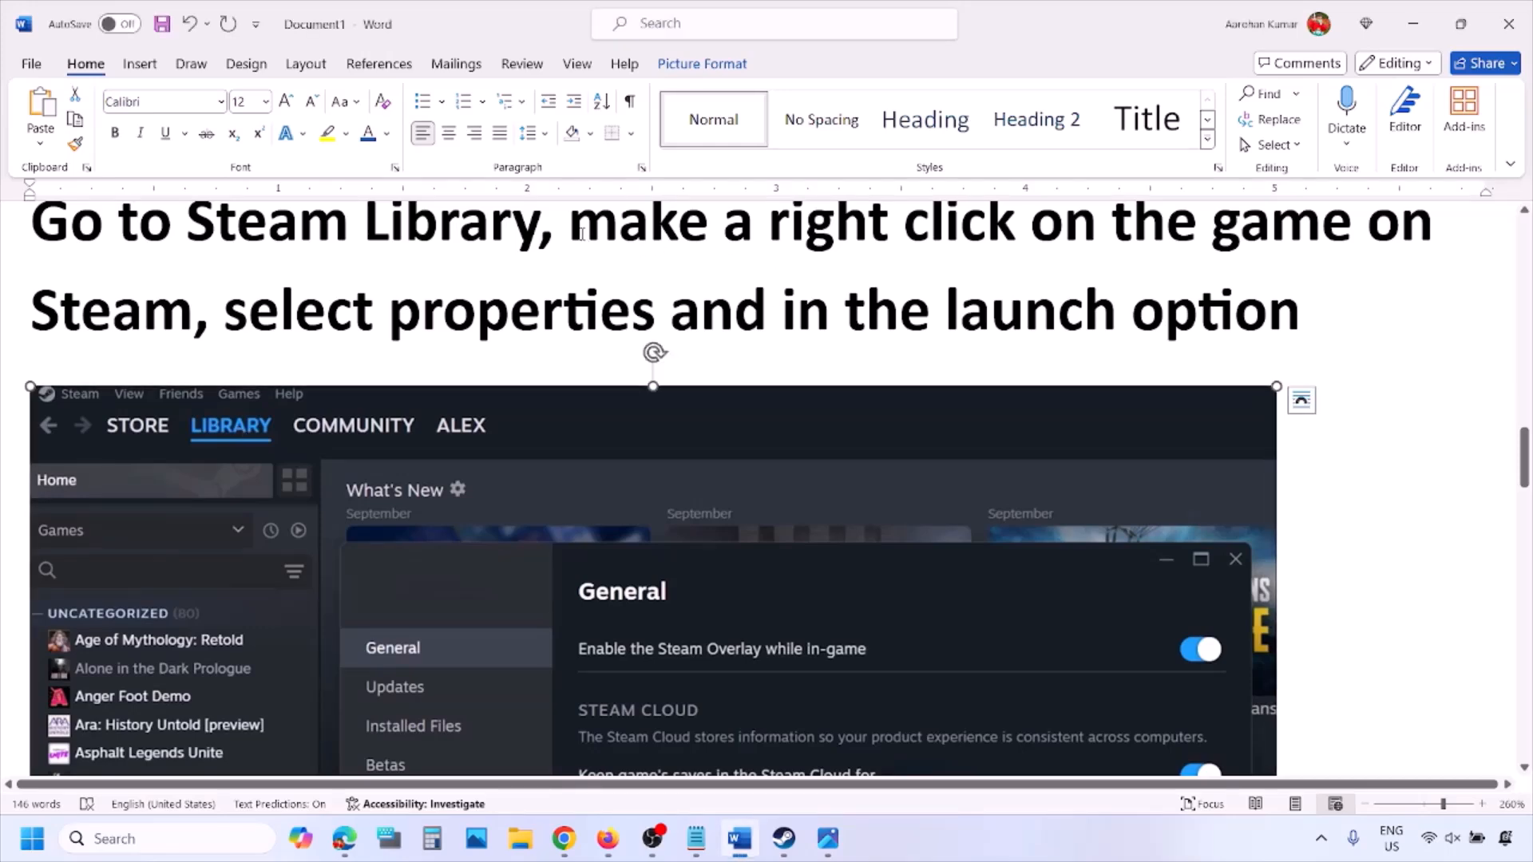
# Read the Word instructions on opening a game's properties in Steam and examine the screenshot of the -dx11 launch option
pyautogui.moveTo(572, 231); pyautogui.dragTo(1243, 231)
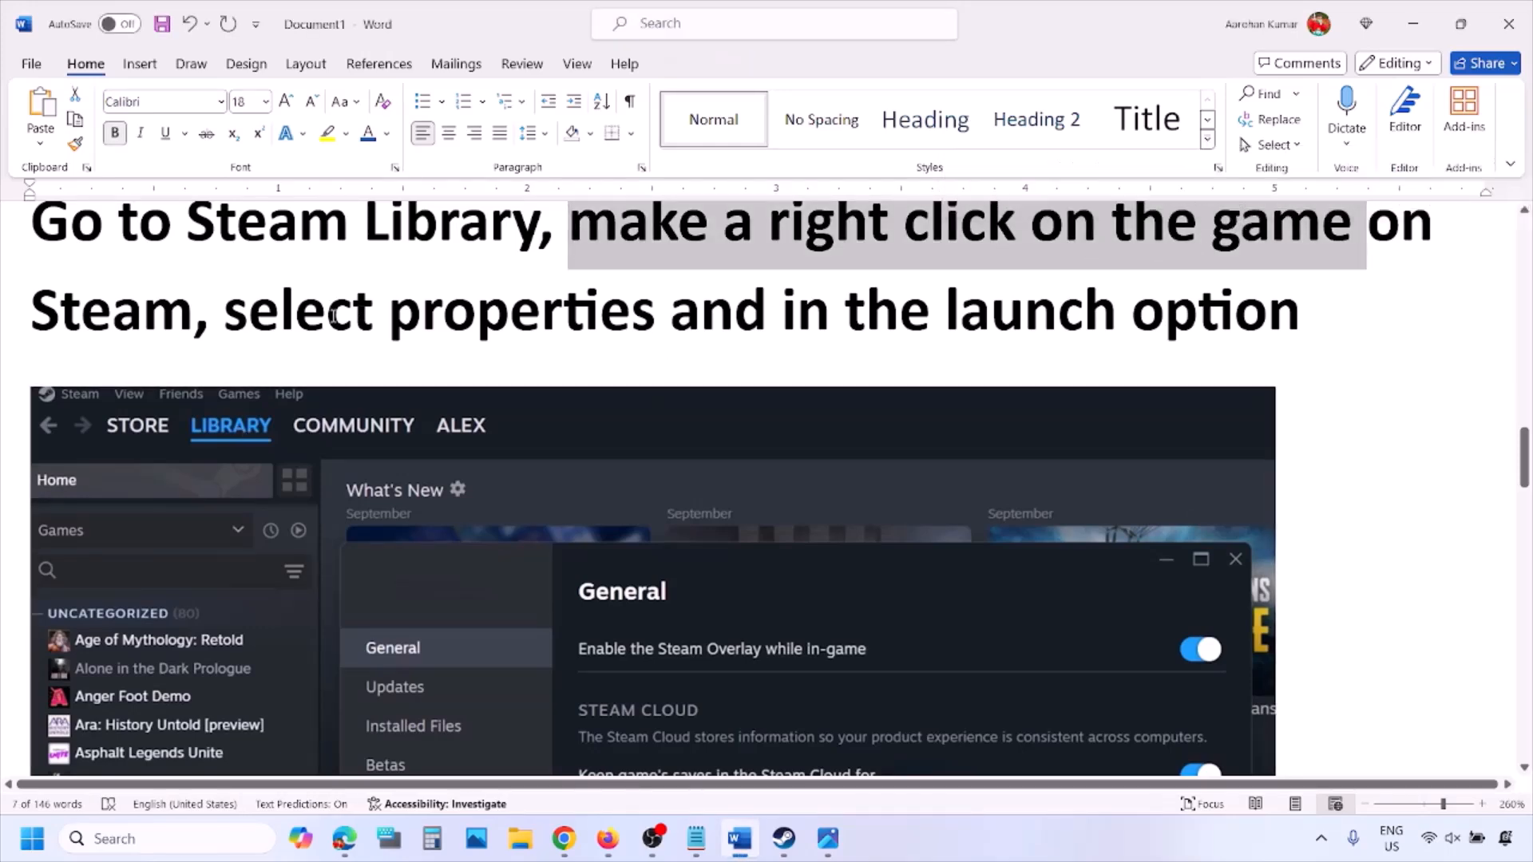
pyautogui.moveTo(376, 312); pyautogui.dragTo(667, 313)
pyautogui.scroll(-5, 661, 295)
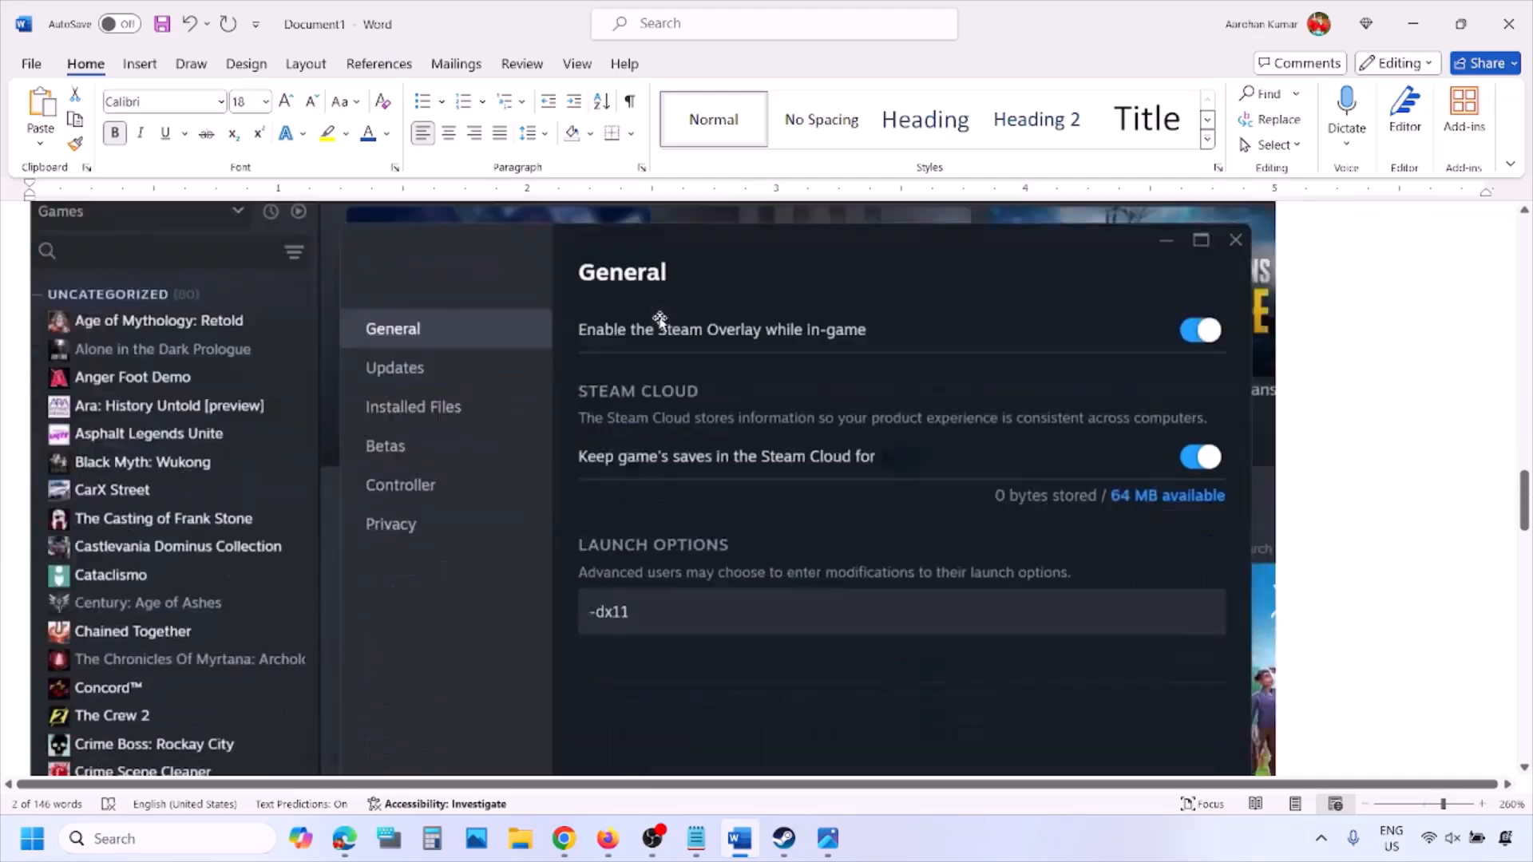
pyautogui.scroll(2, 660, 321)
pyautogui.rightClick(661, 319)
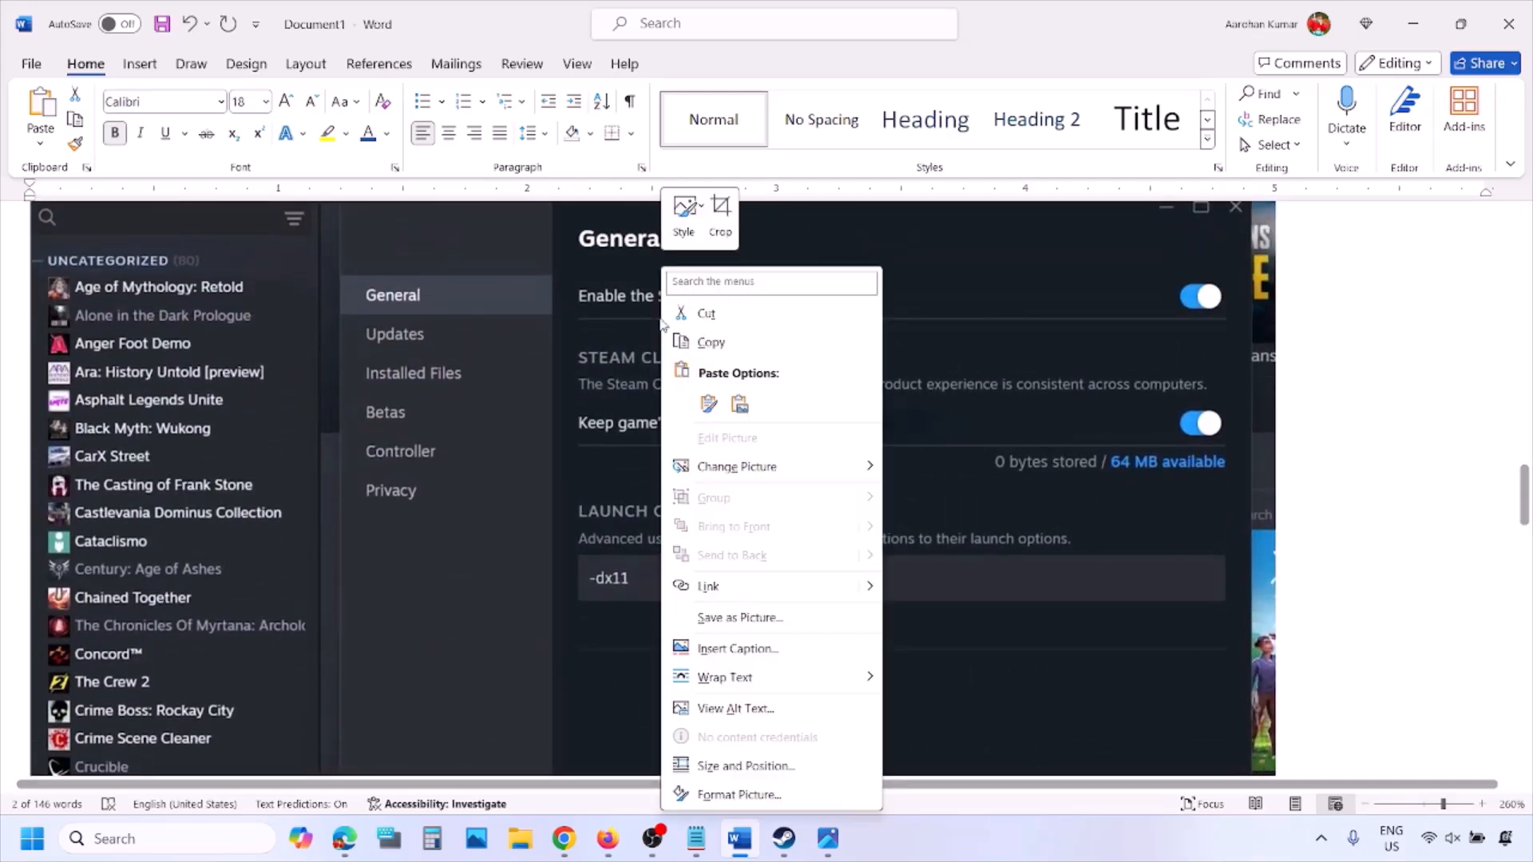
pyautogui.click(601, 582)
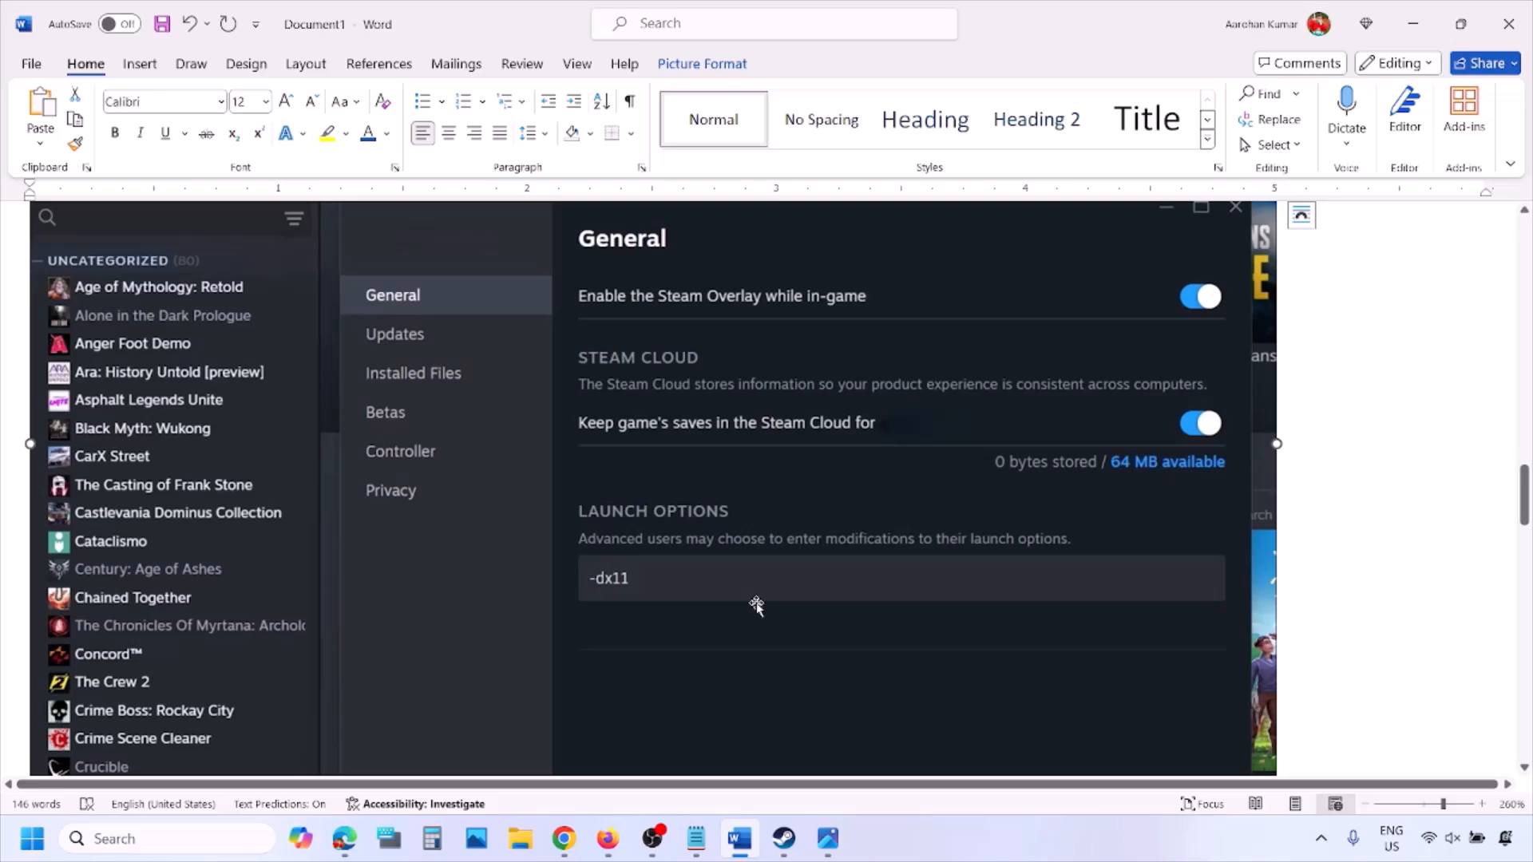
# Examine the document's screenshots of the alternative -d3d11 and -dx12 launch options
pyautogui.scroll(-8, 756, 605)
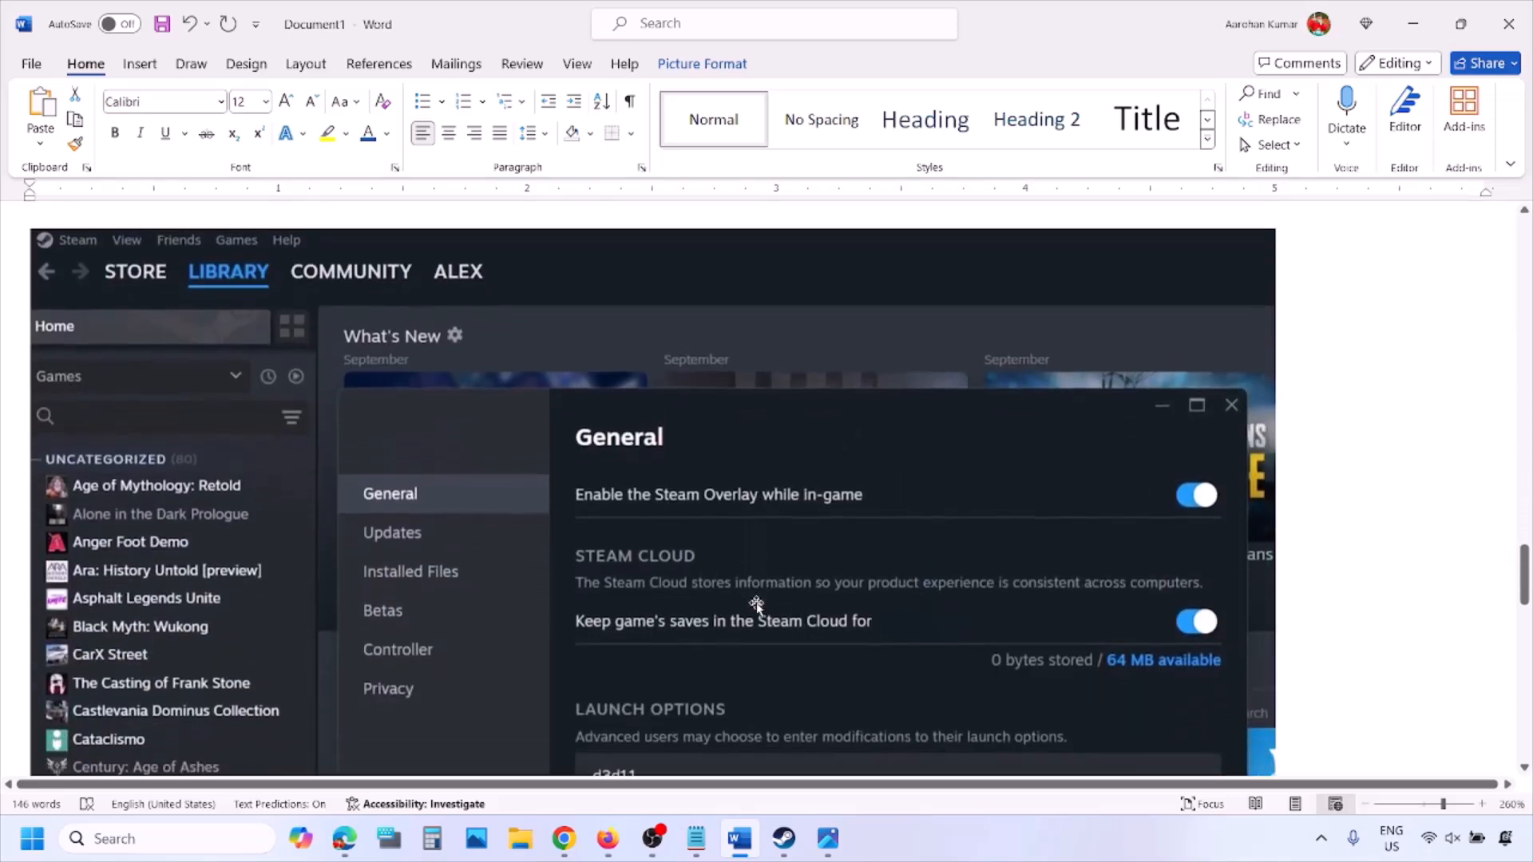
pyautogui.scroll(-5, 756, 606)
pyautogui.scroll(1, 674, 455)
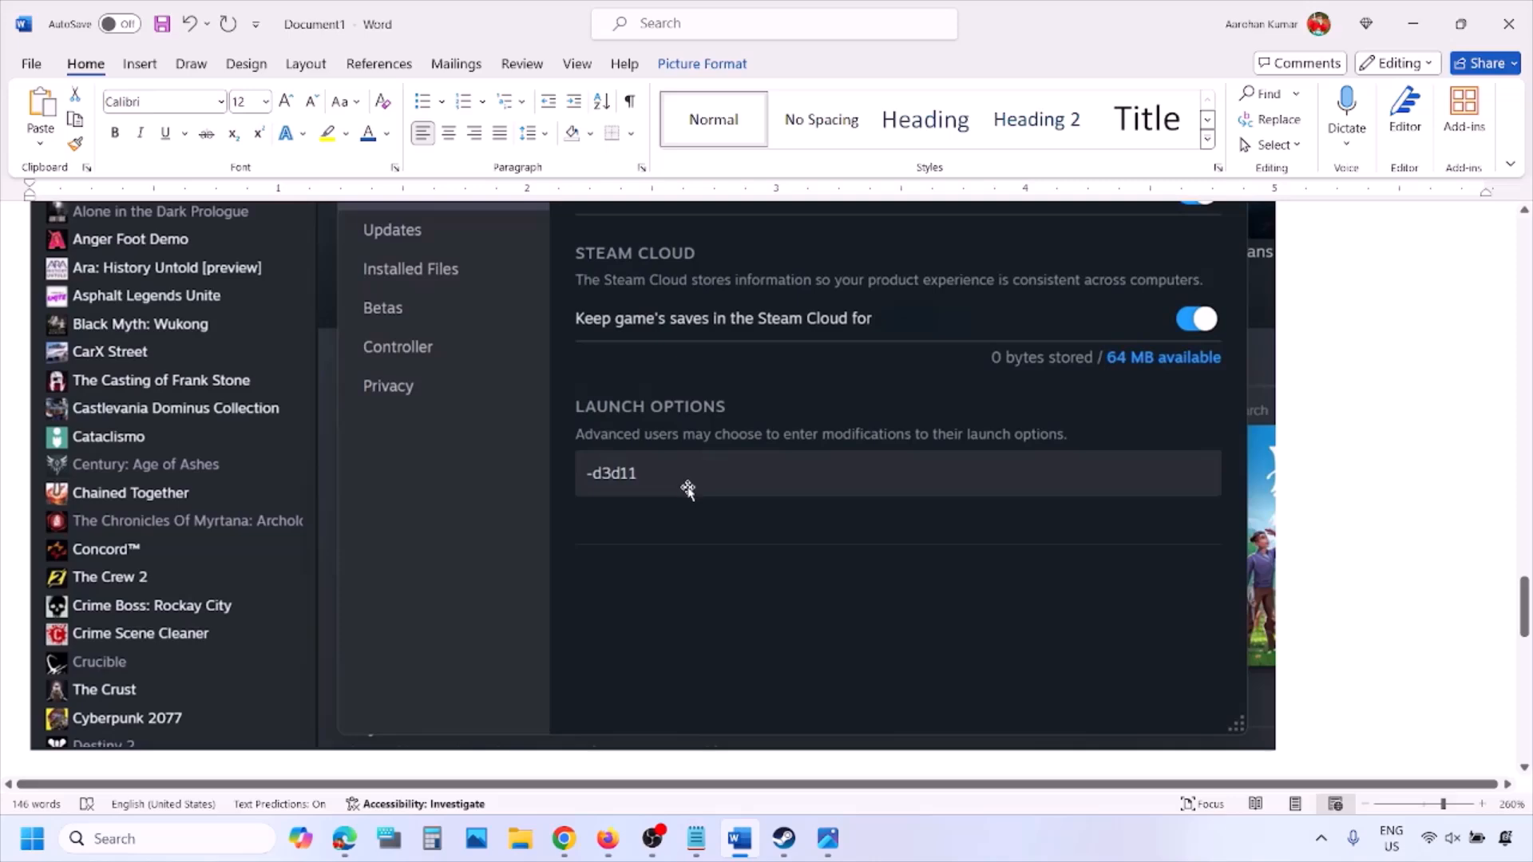
pyautogui.scroll(-8, 687, 488)
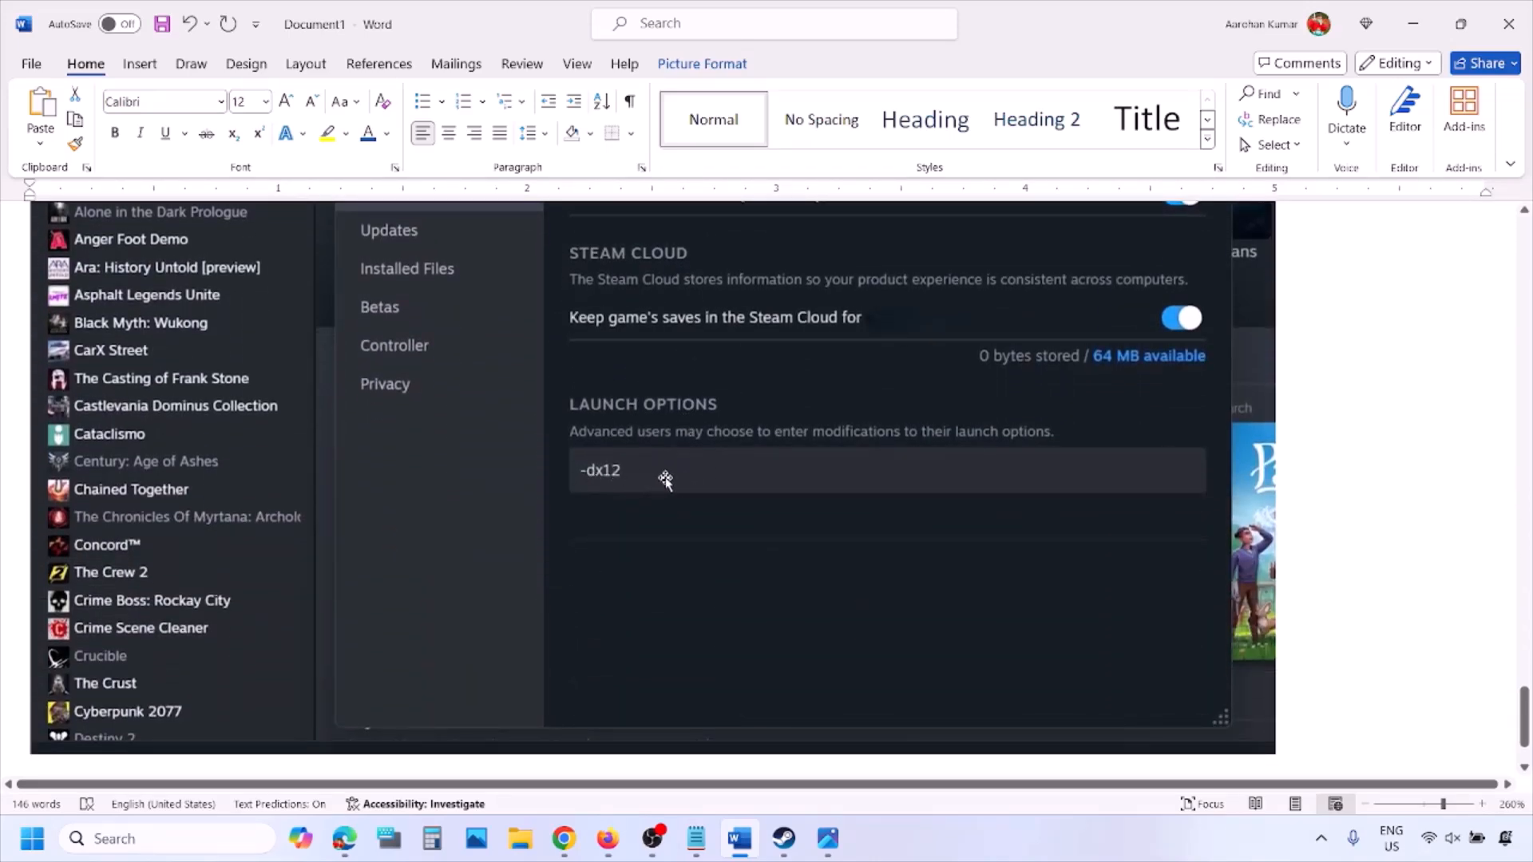
# Search Windows for "intel" and launch Intel Extreme Tuning Utility
pyautogui.click(972, 848)
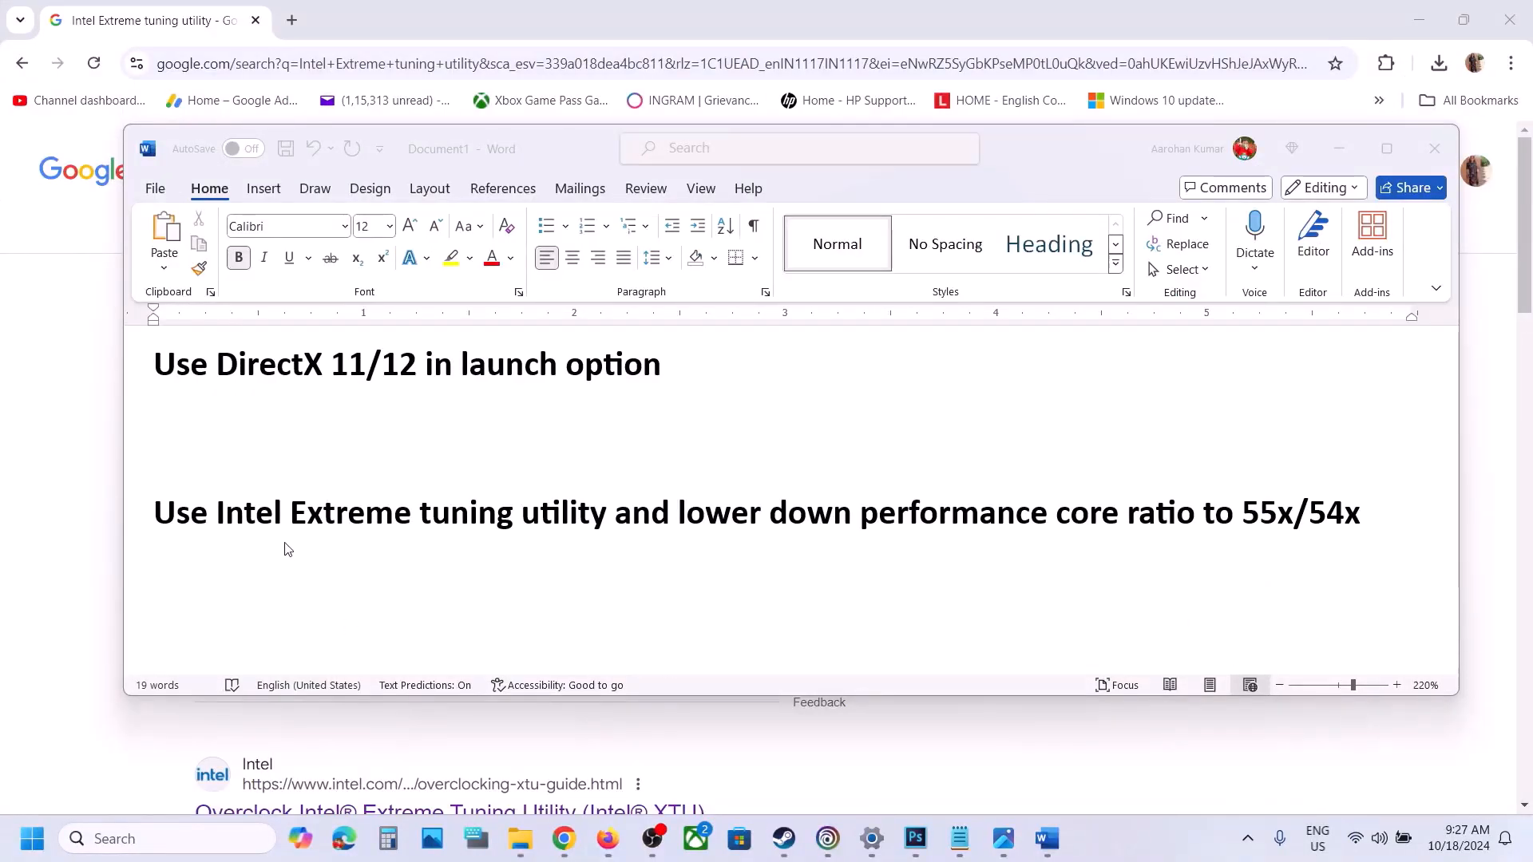
pyautogui.click(98, 533)
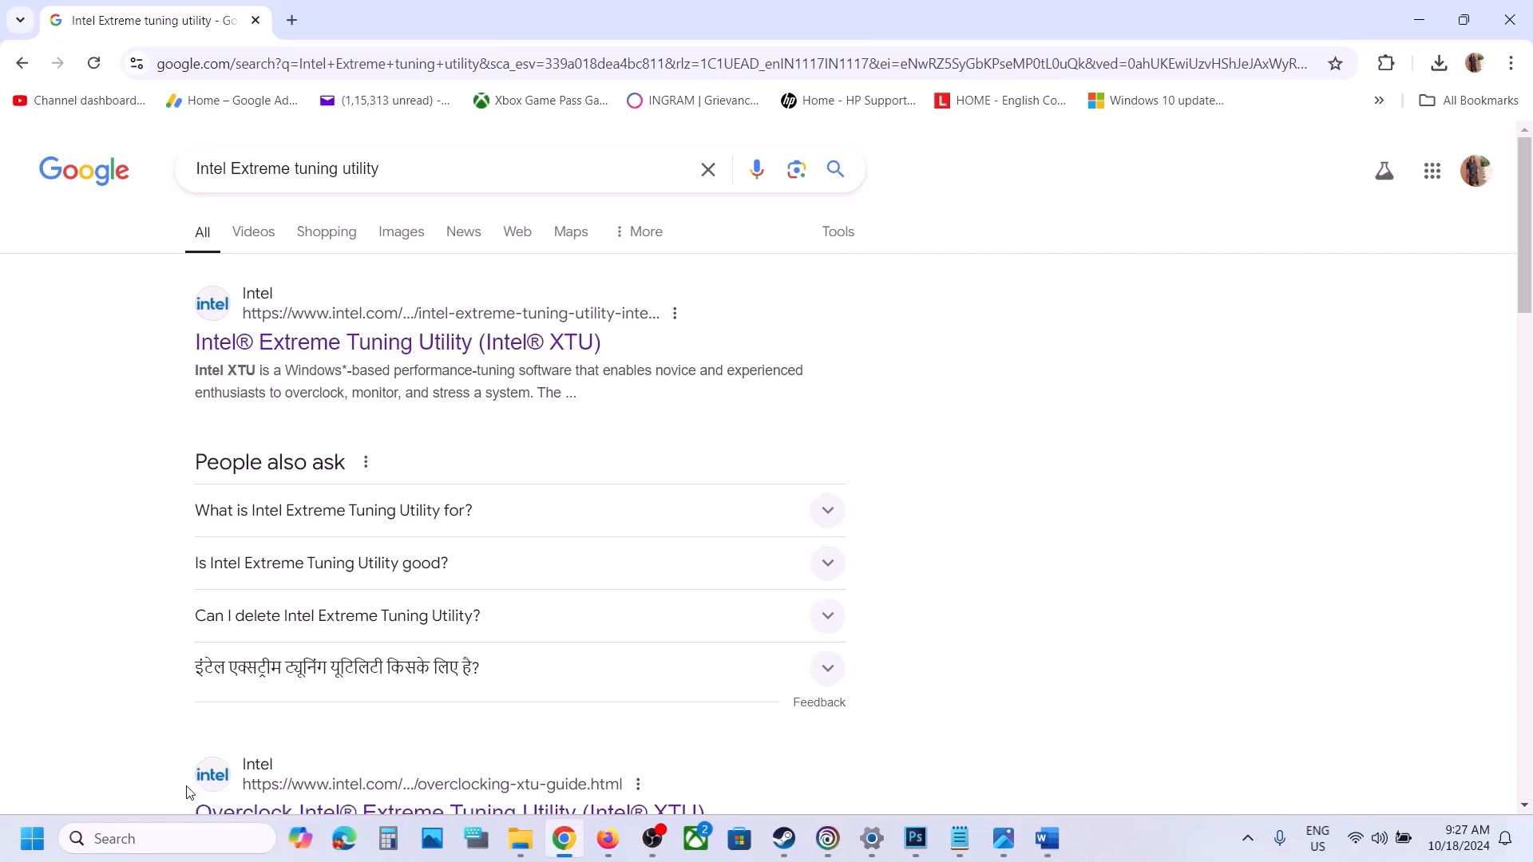
pyautogui.click(143, 838)
pyautogui.write('intel')
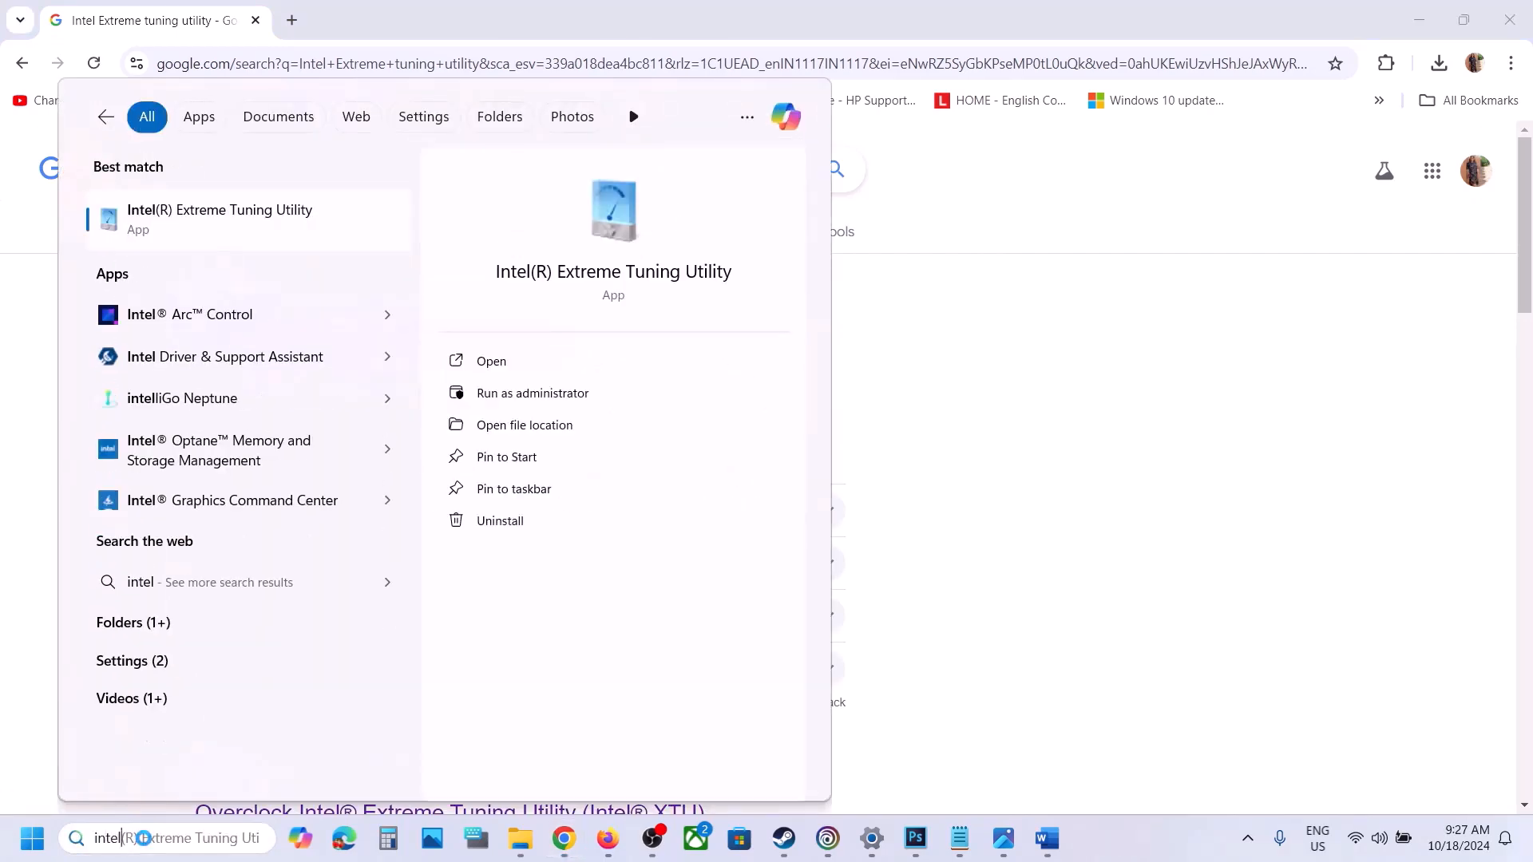
pyautogui.press('Return')
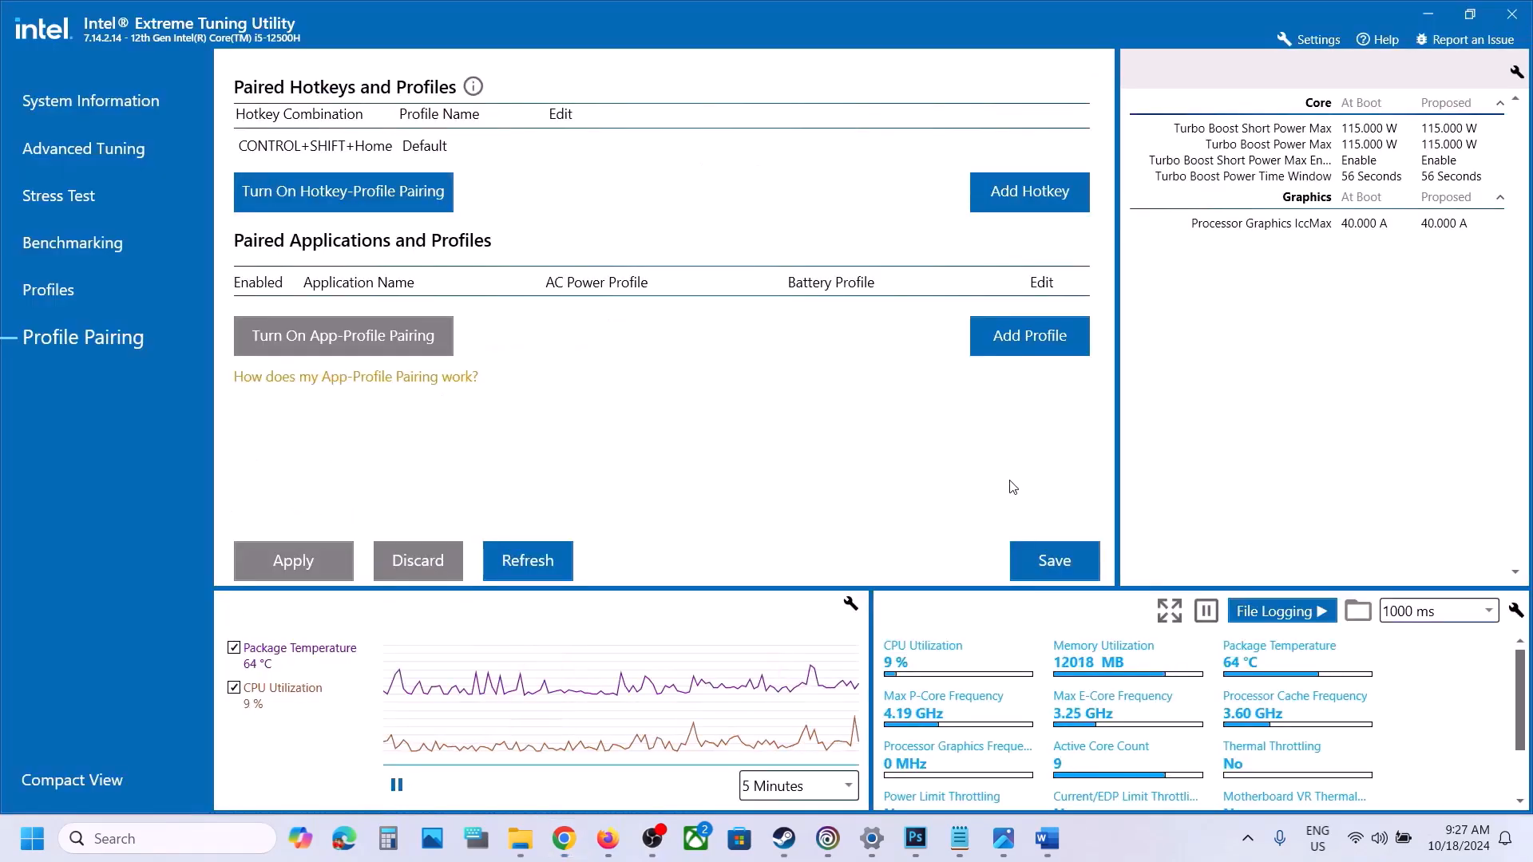
# Switch to Photos and examine the Performance Core Ratio setting in the Extreme Tuning Utility reference image
pyautogui.click(1003, 838)
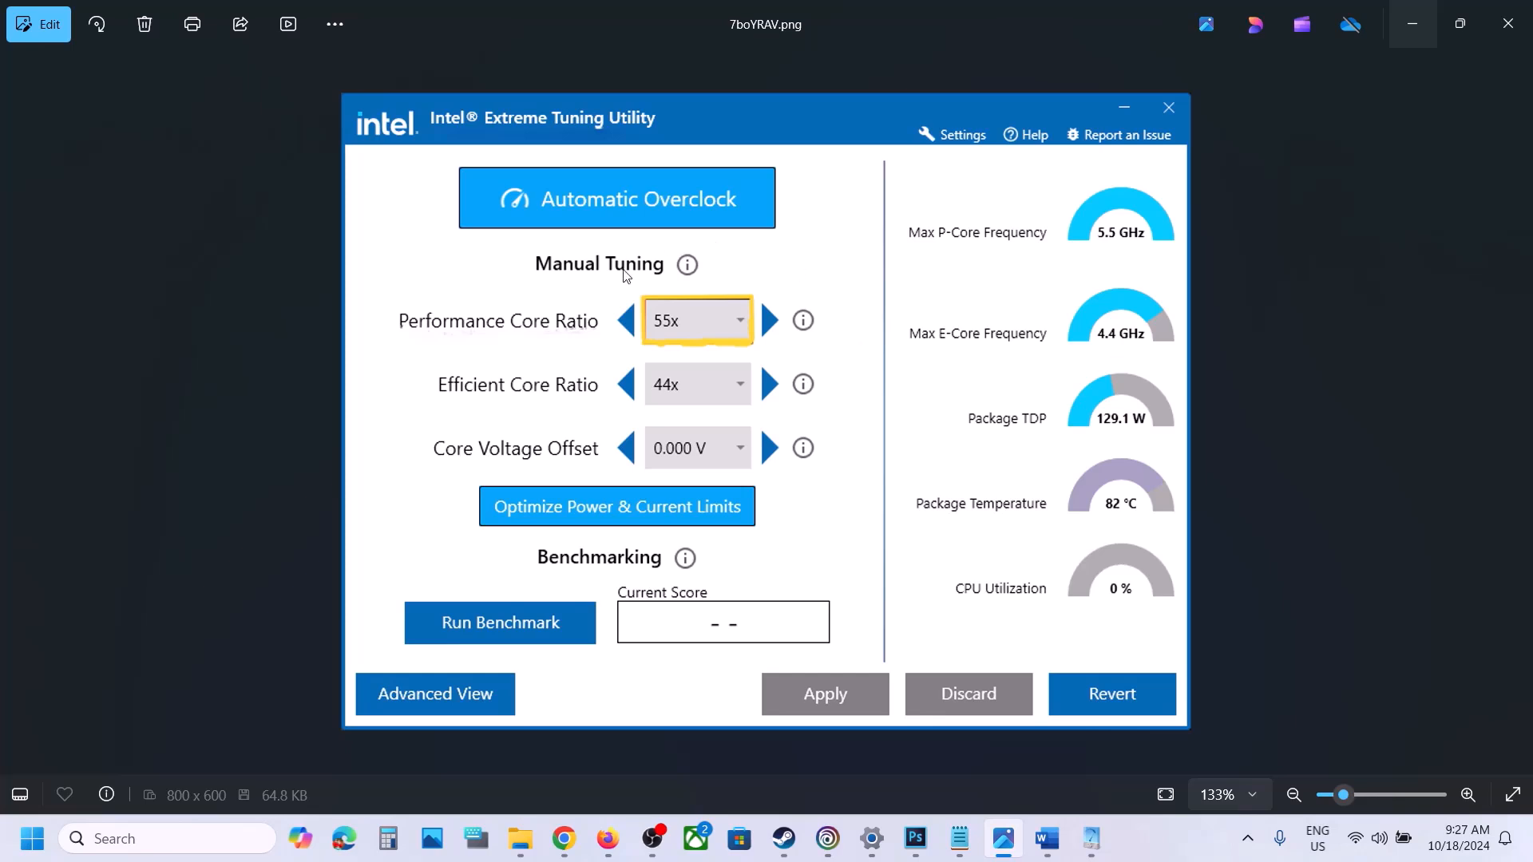
pyautogui.scroll(2, 626, 279)
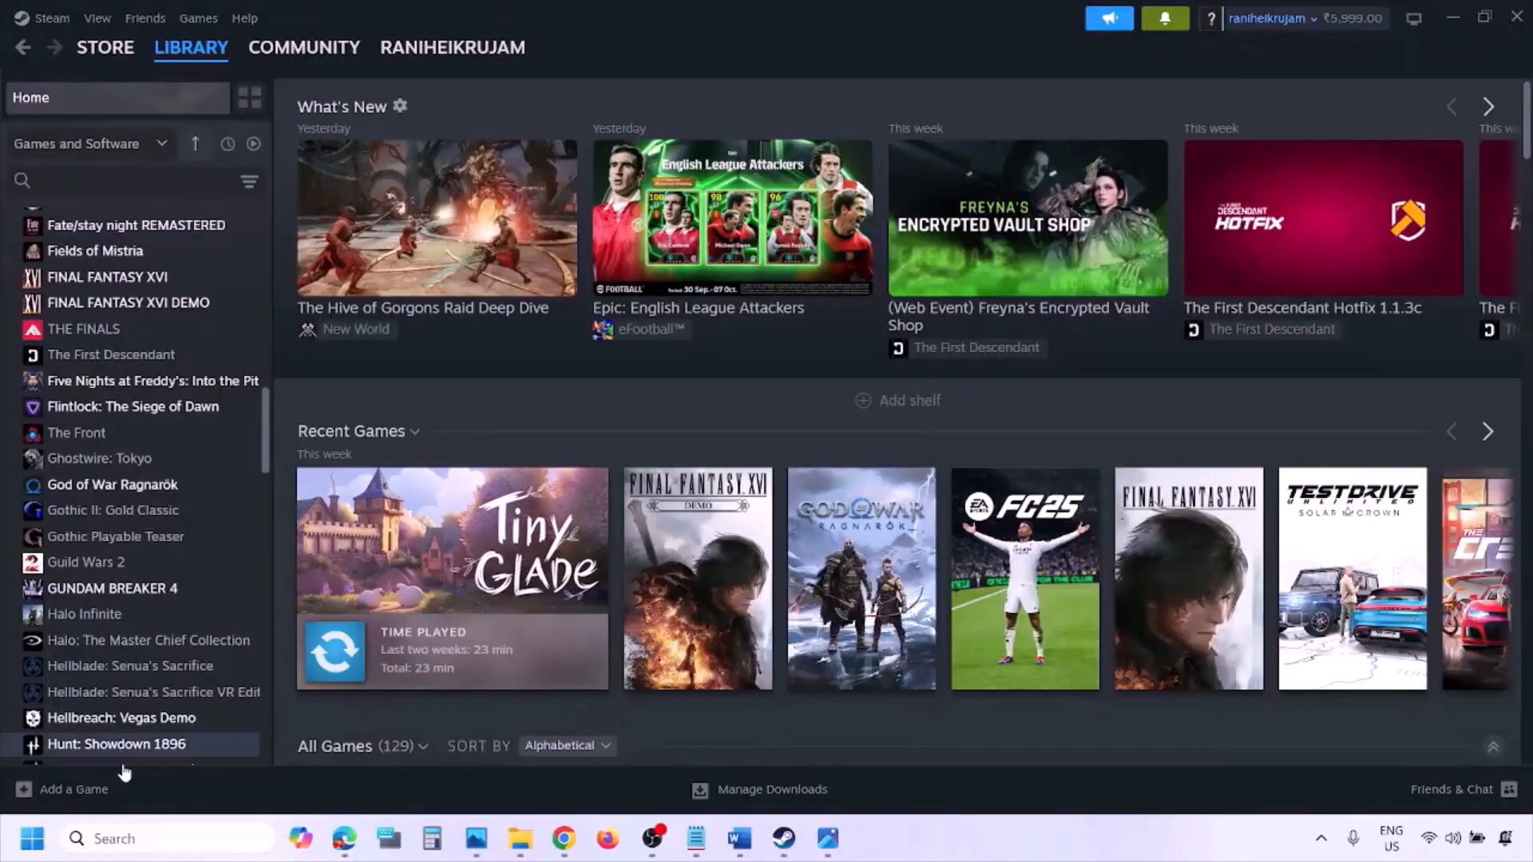
# View the Windows restart option, and return to the Word document to highlight the Step 2 instruction about running the game as administrator
pyautogui.click(31, 838)
pyautogui.click(580, 769)
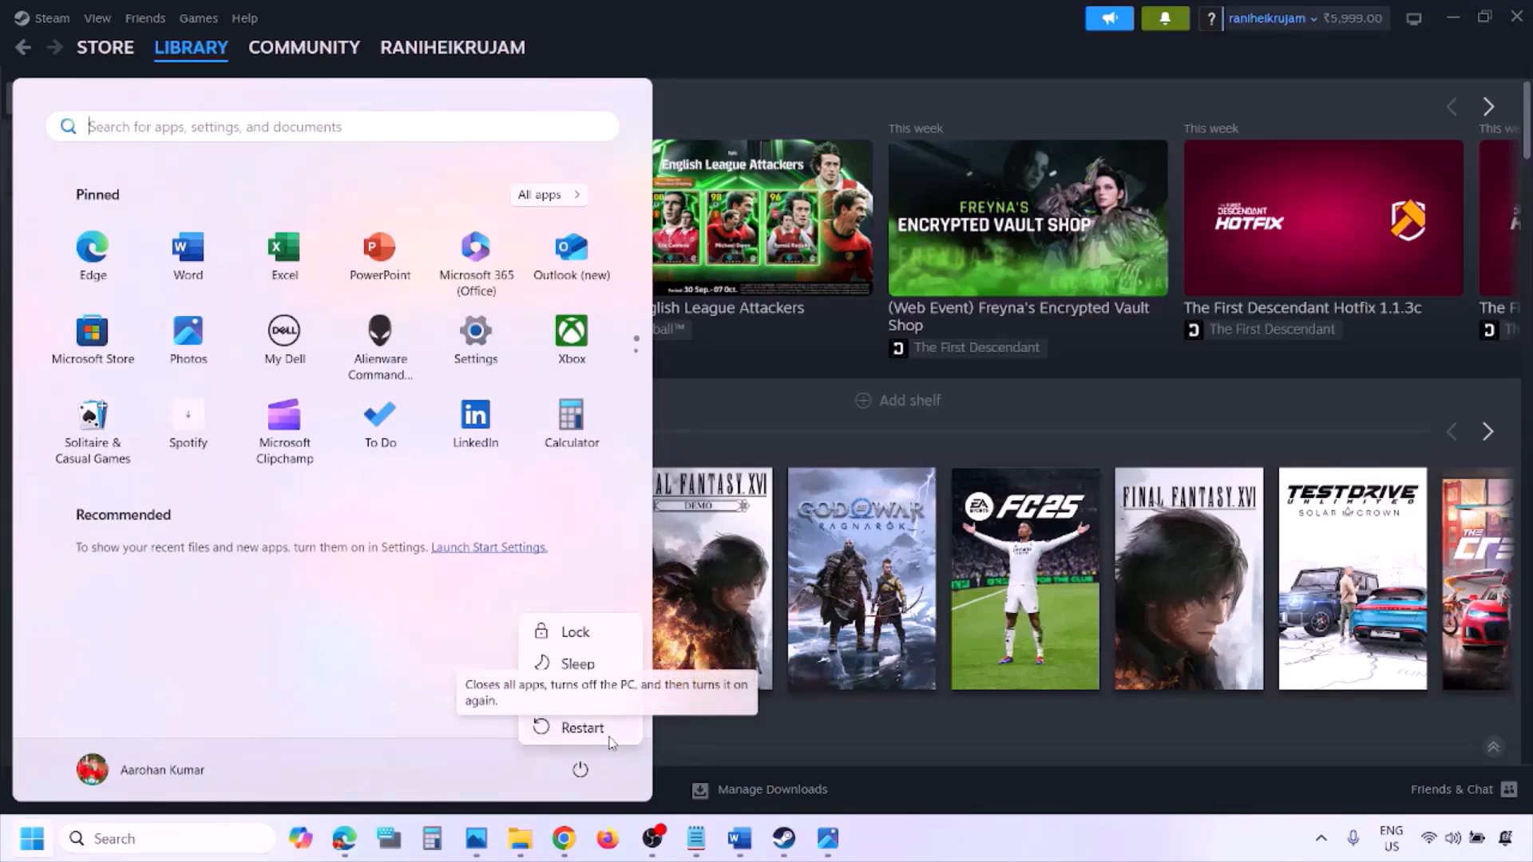
pyautogui.click(740, 840)
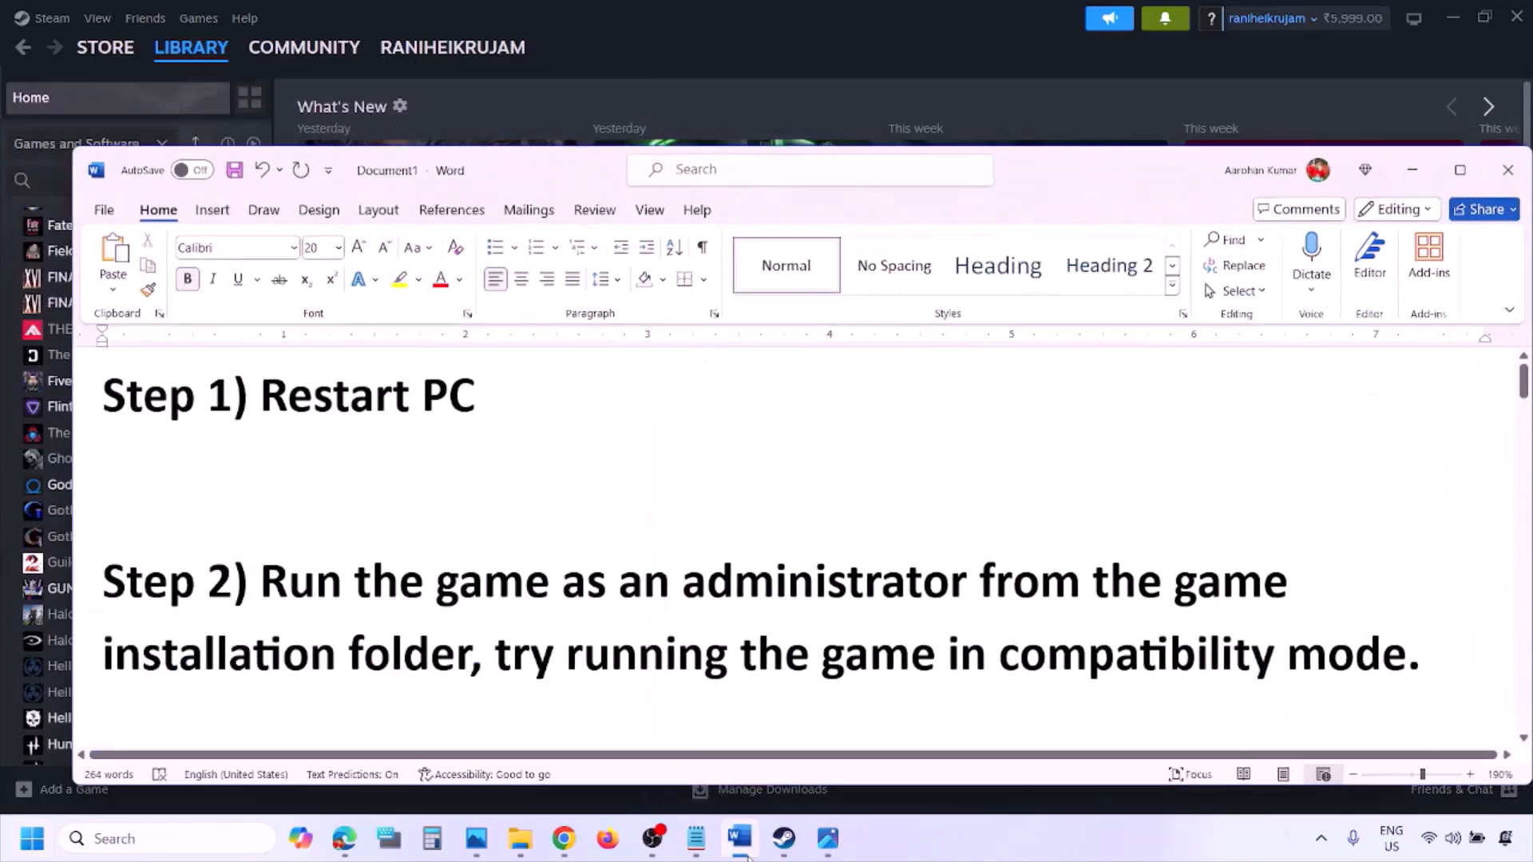
pyautogui.moveTo(265, 579); pyautogui.dragTo(429, 655)
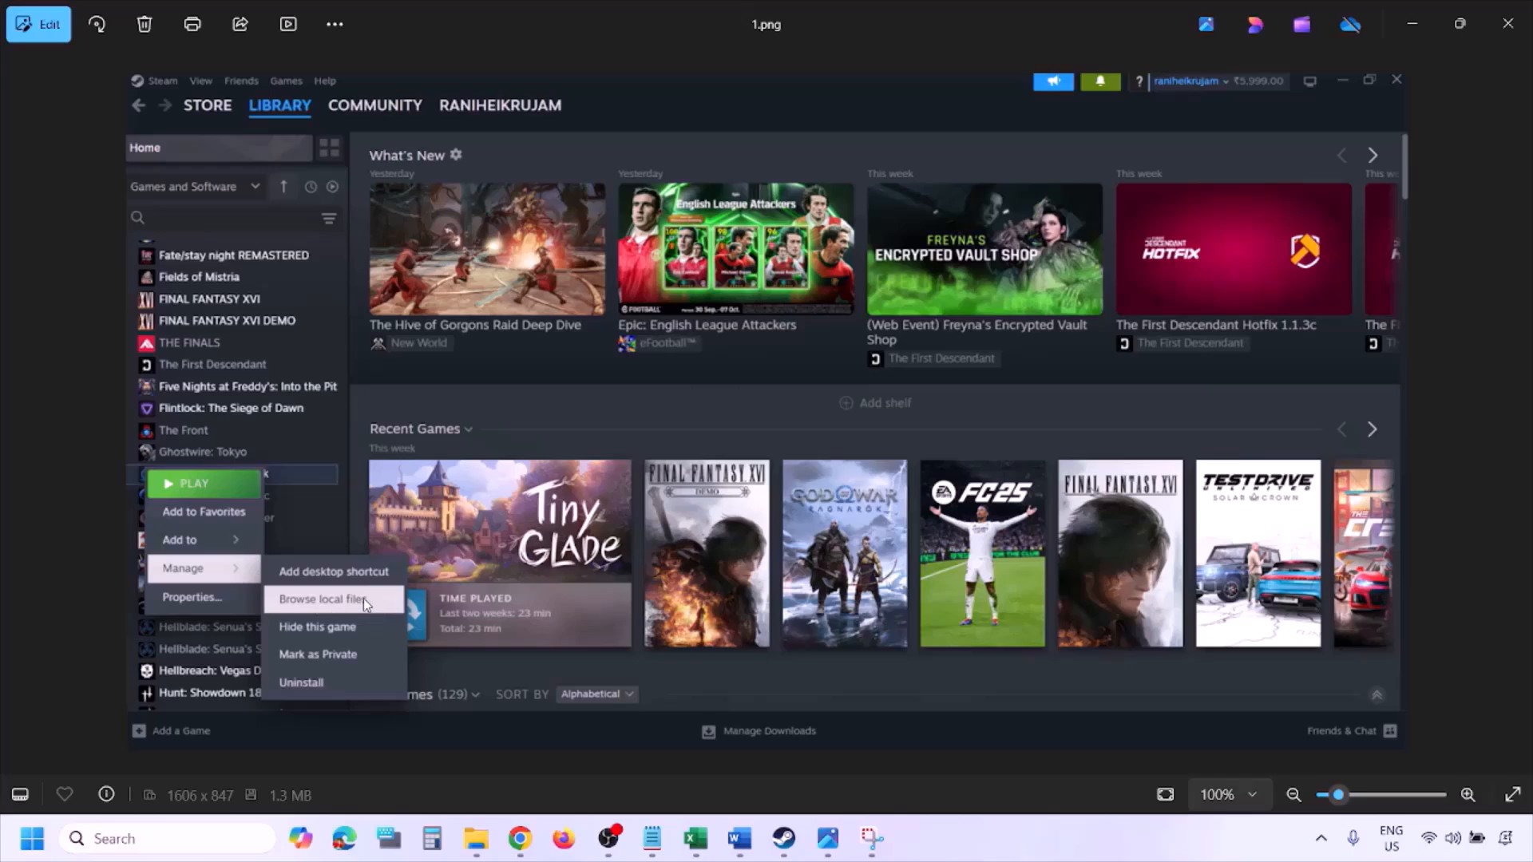
# Examine reference images 1.png and 2.png for browsing a Steam game's local files and opening its executable's properties
pyautogui.scroll(1, 362, 597)
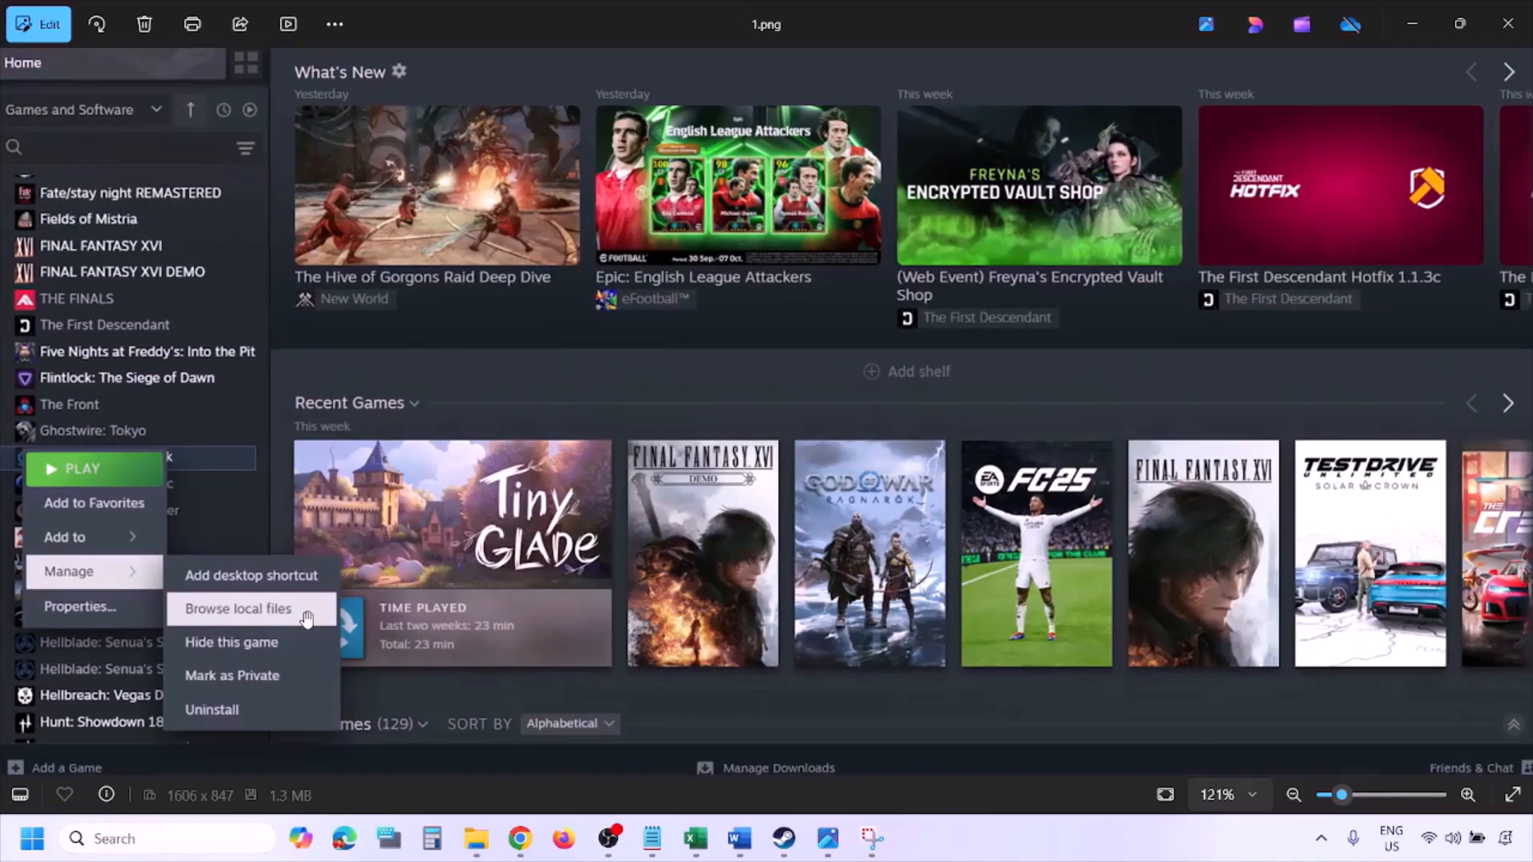
pyautogui.scroll(-1, 306, 618)
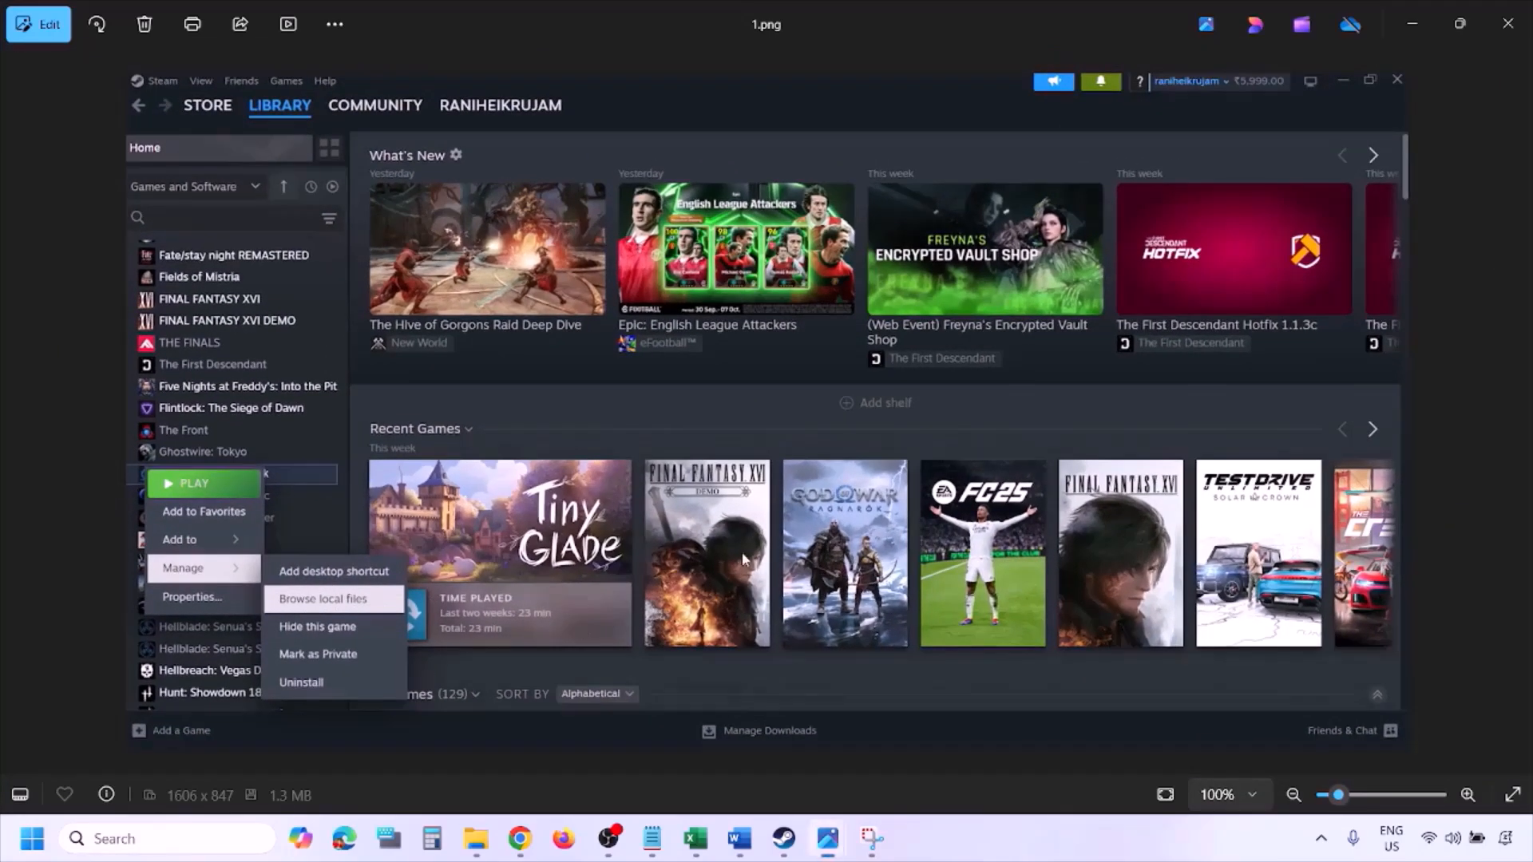
pyautogui.press('Right')
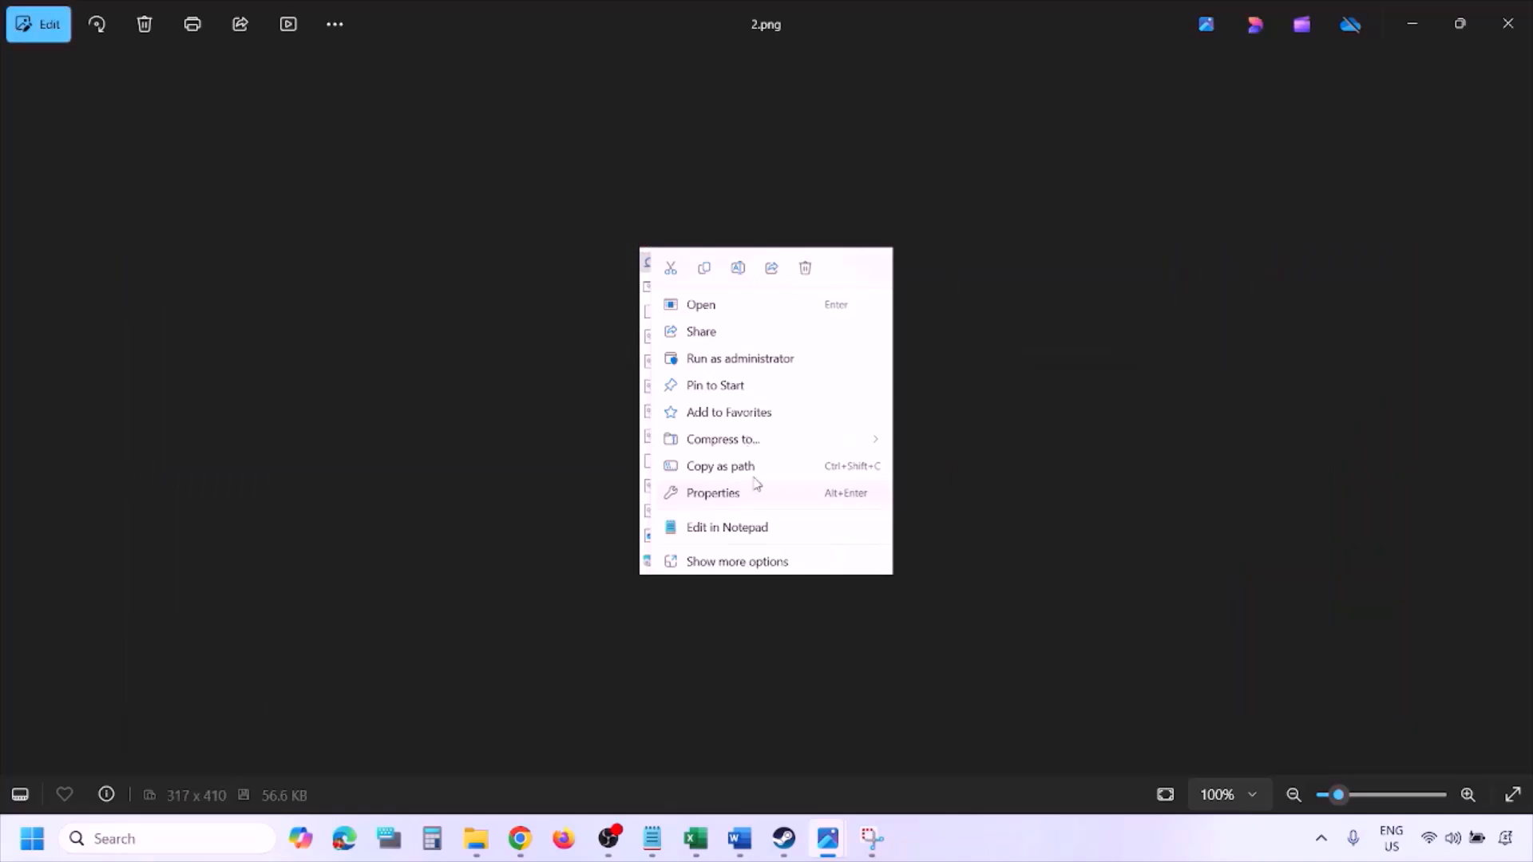
pyautogui.scroll(4, 756, 487)
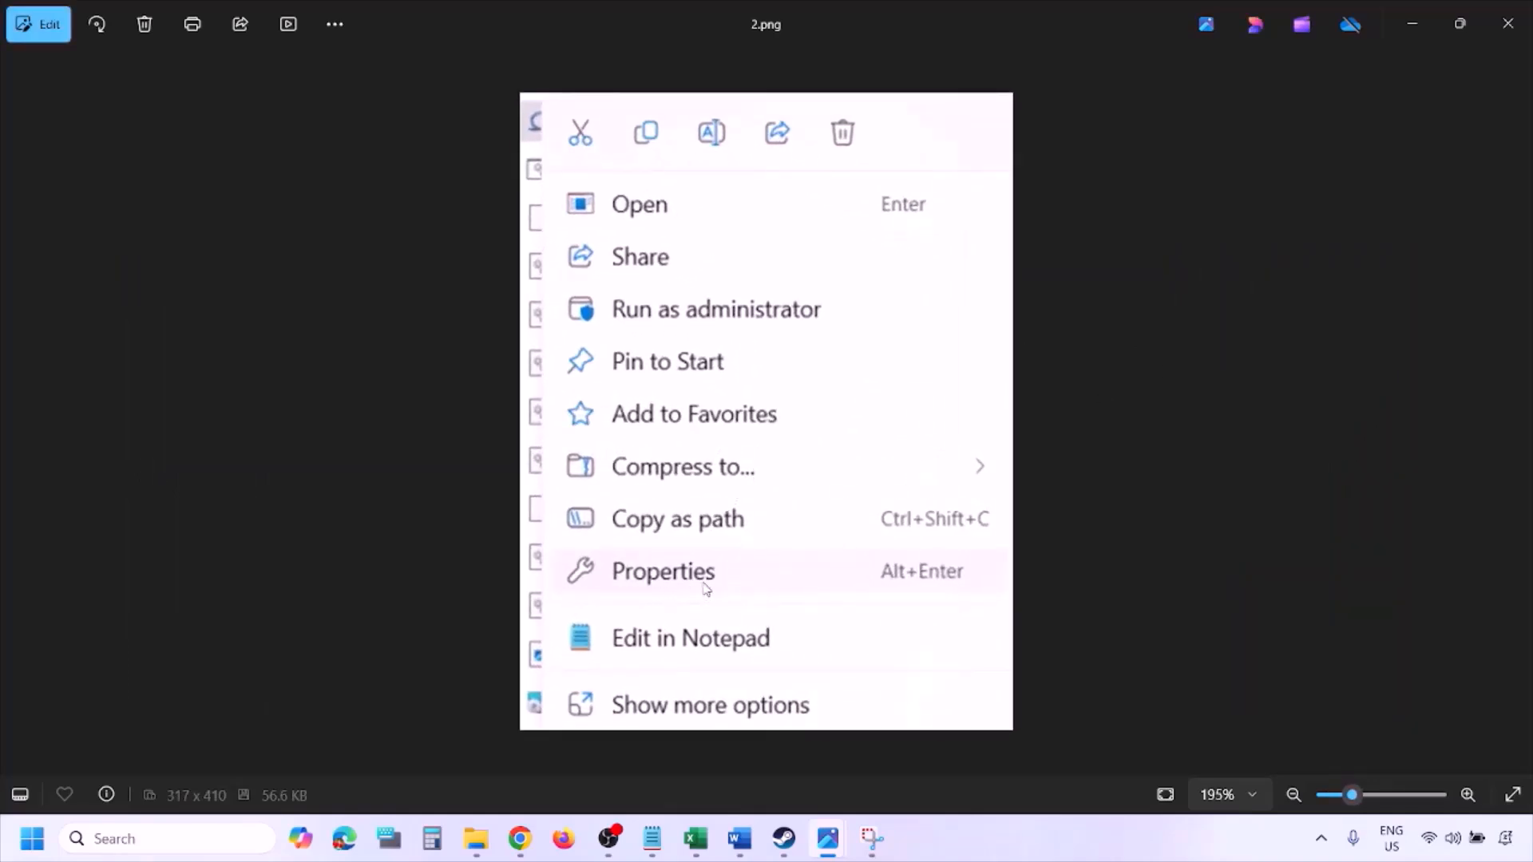
pyautogui.scroll(-4, 706, 589)
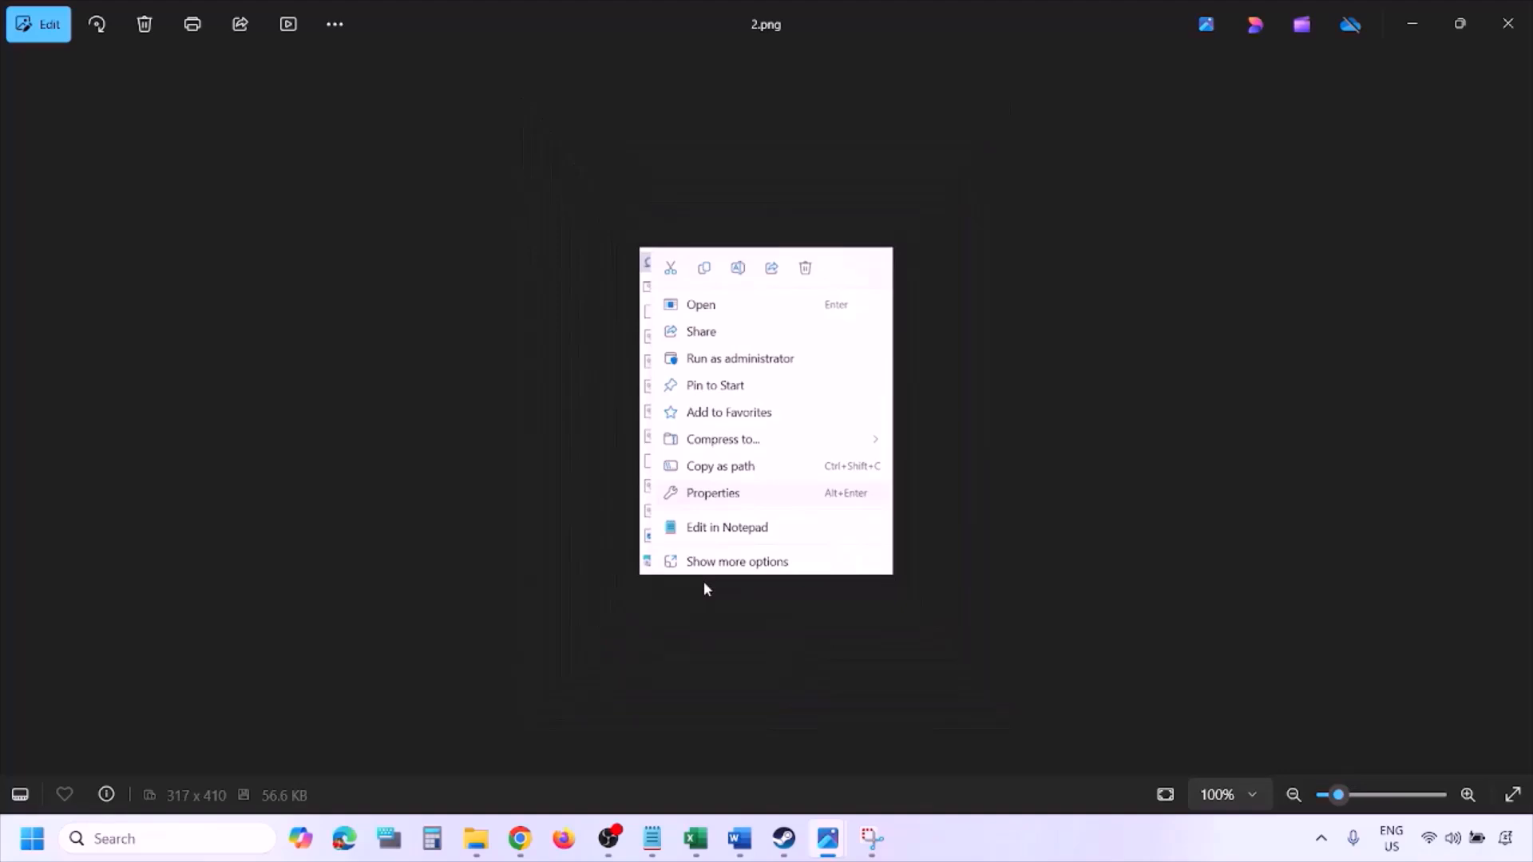
# Go to reference image 3.png and examine the "Run this program as an administrator" compatibility setting
pyautogui.press('Right')
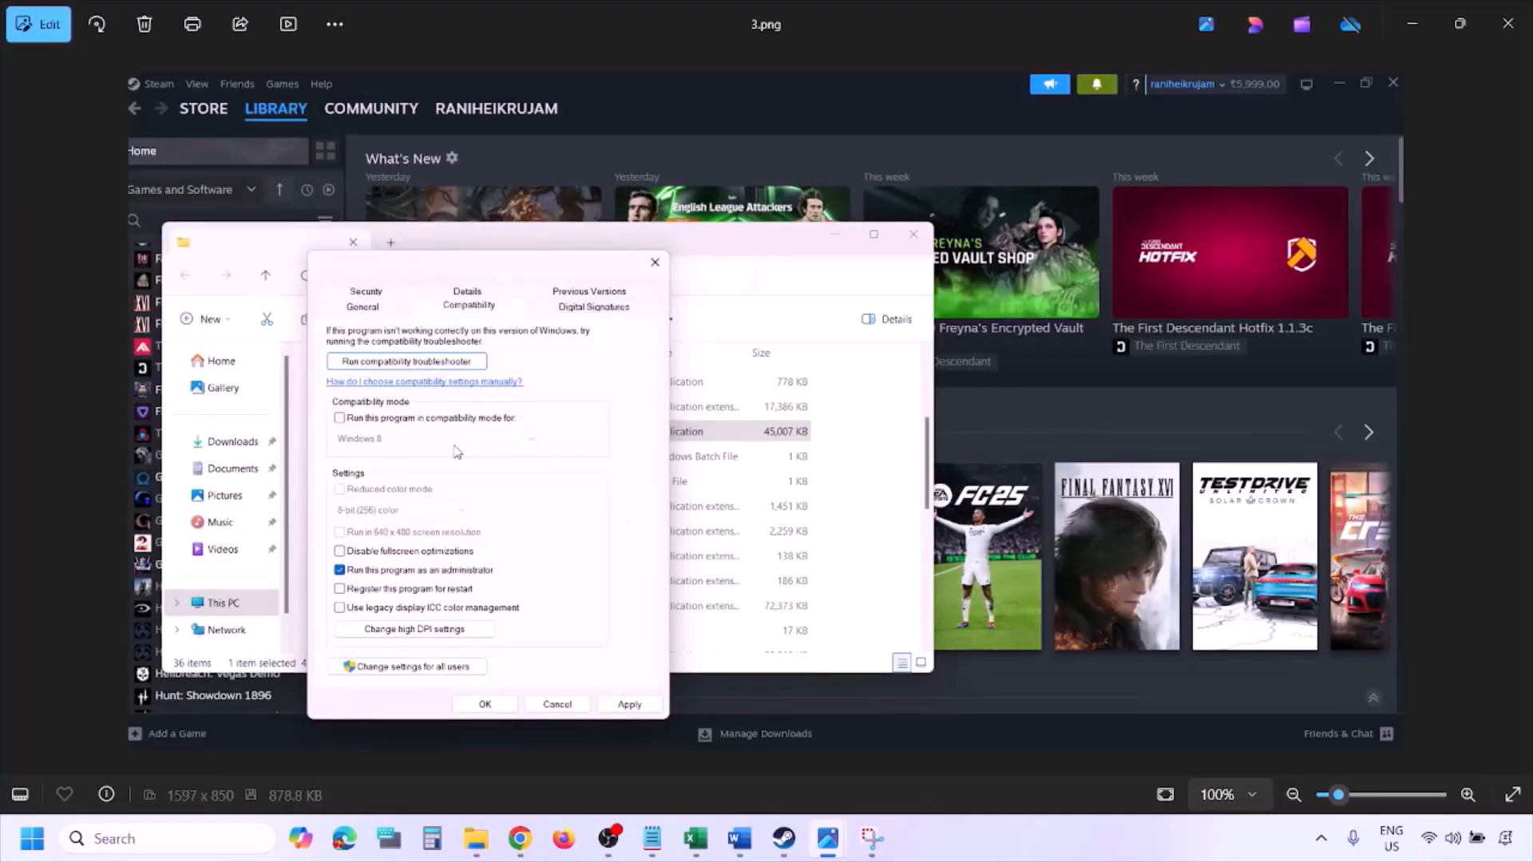
pyautogui.scroll(2, 457, 452)
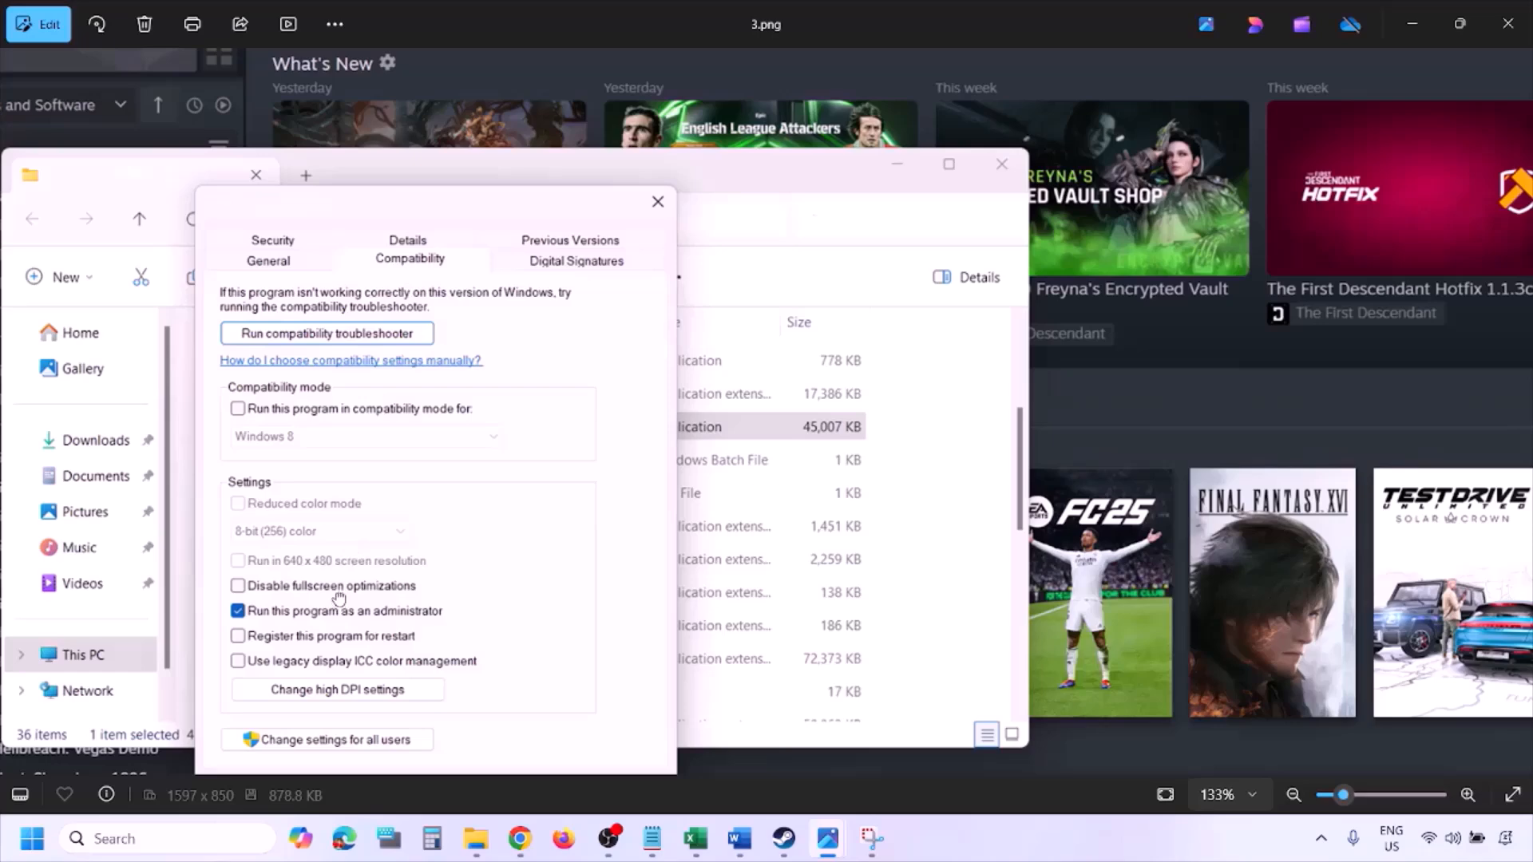
pyautogui.moveTo(339, 599); pyautogui.dragTo(339, 527)
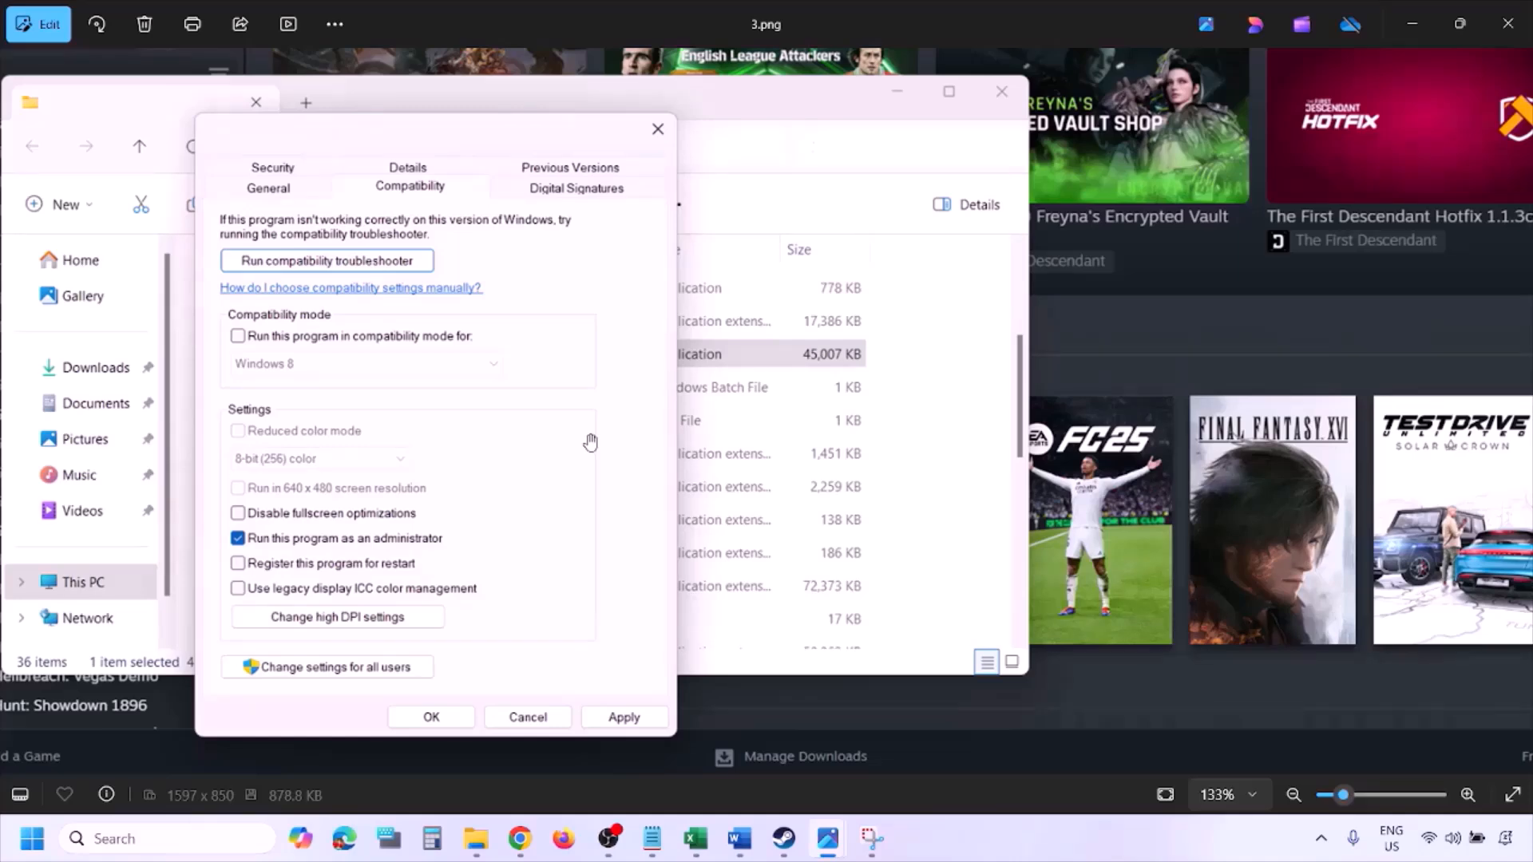
pyautogui.scroll(-3, 590, 442)
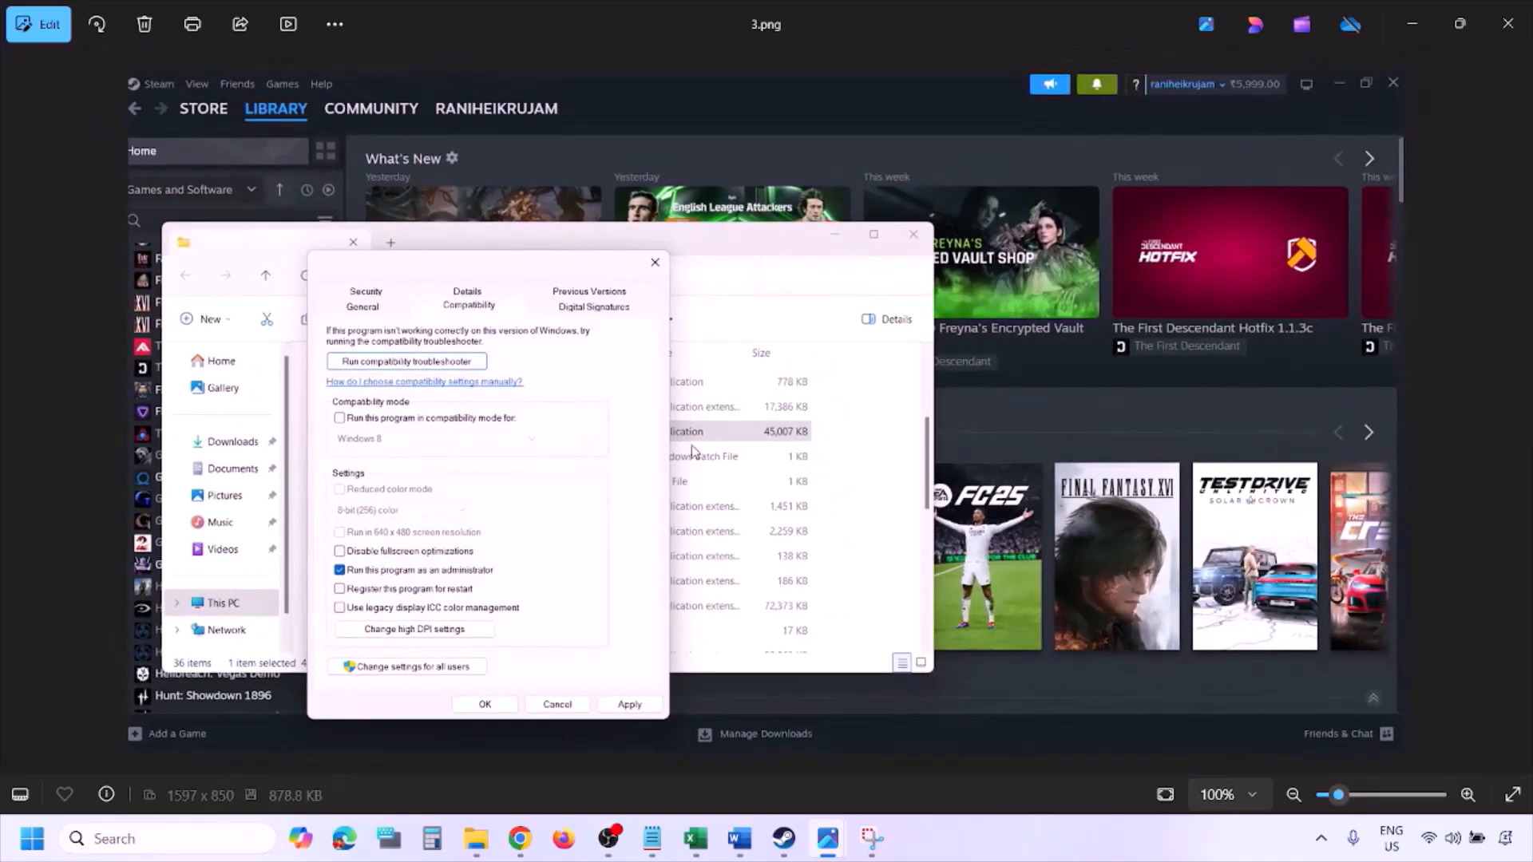
# Examine reference images 4.png and 5.png for enabling compatibility mode and choosing between Windows 8 and Windows 7
pyautogui.press('Right')
pyautogui.scroll(3, 693, 452)
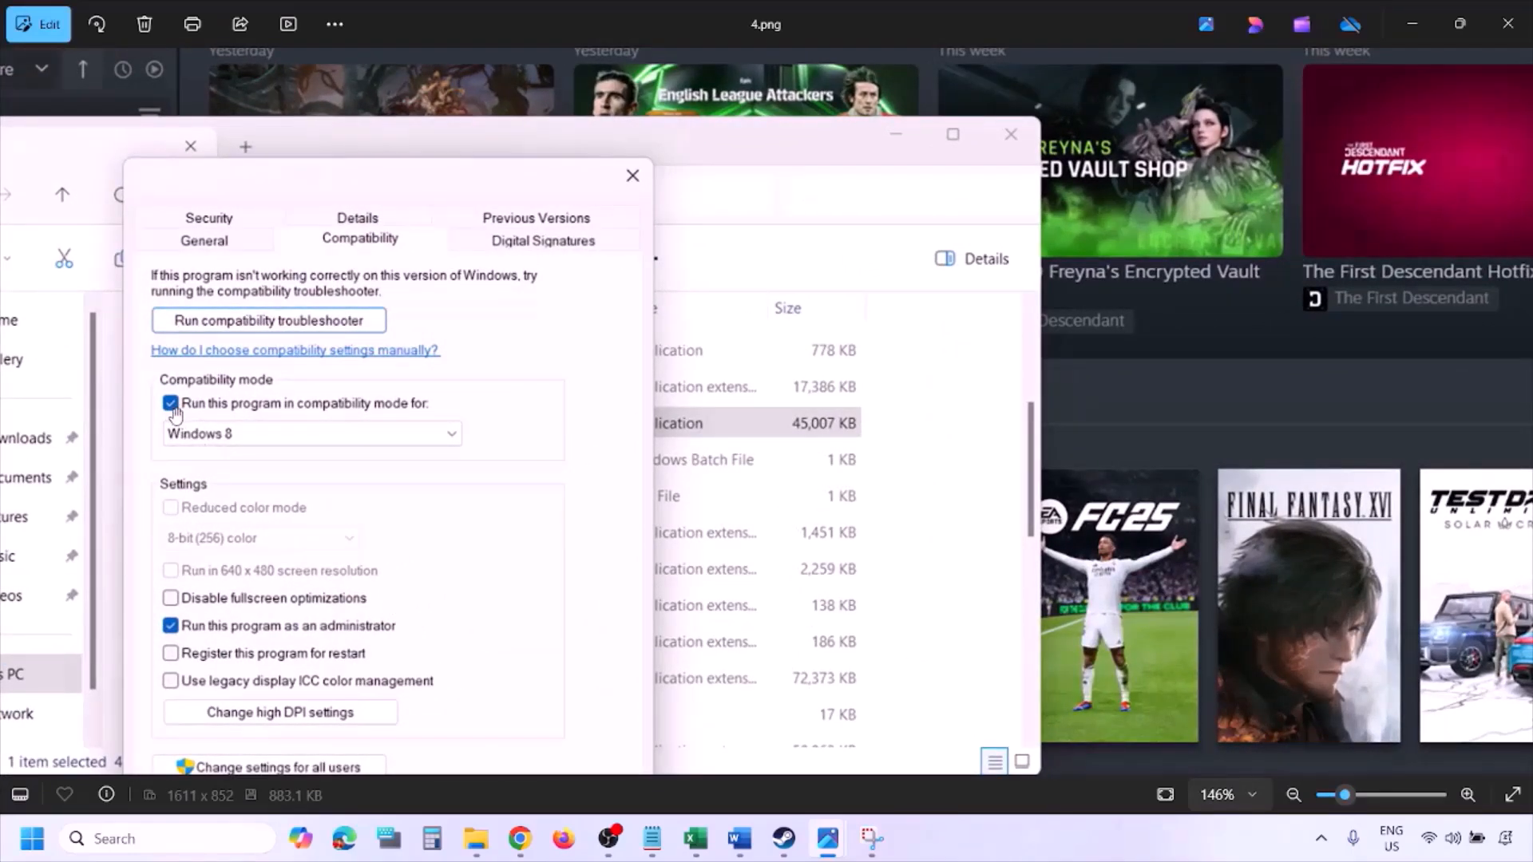
pyautogui.moveTo(204, 427); pyautogui.dragTo(216, 369)
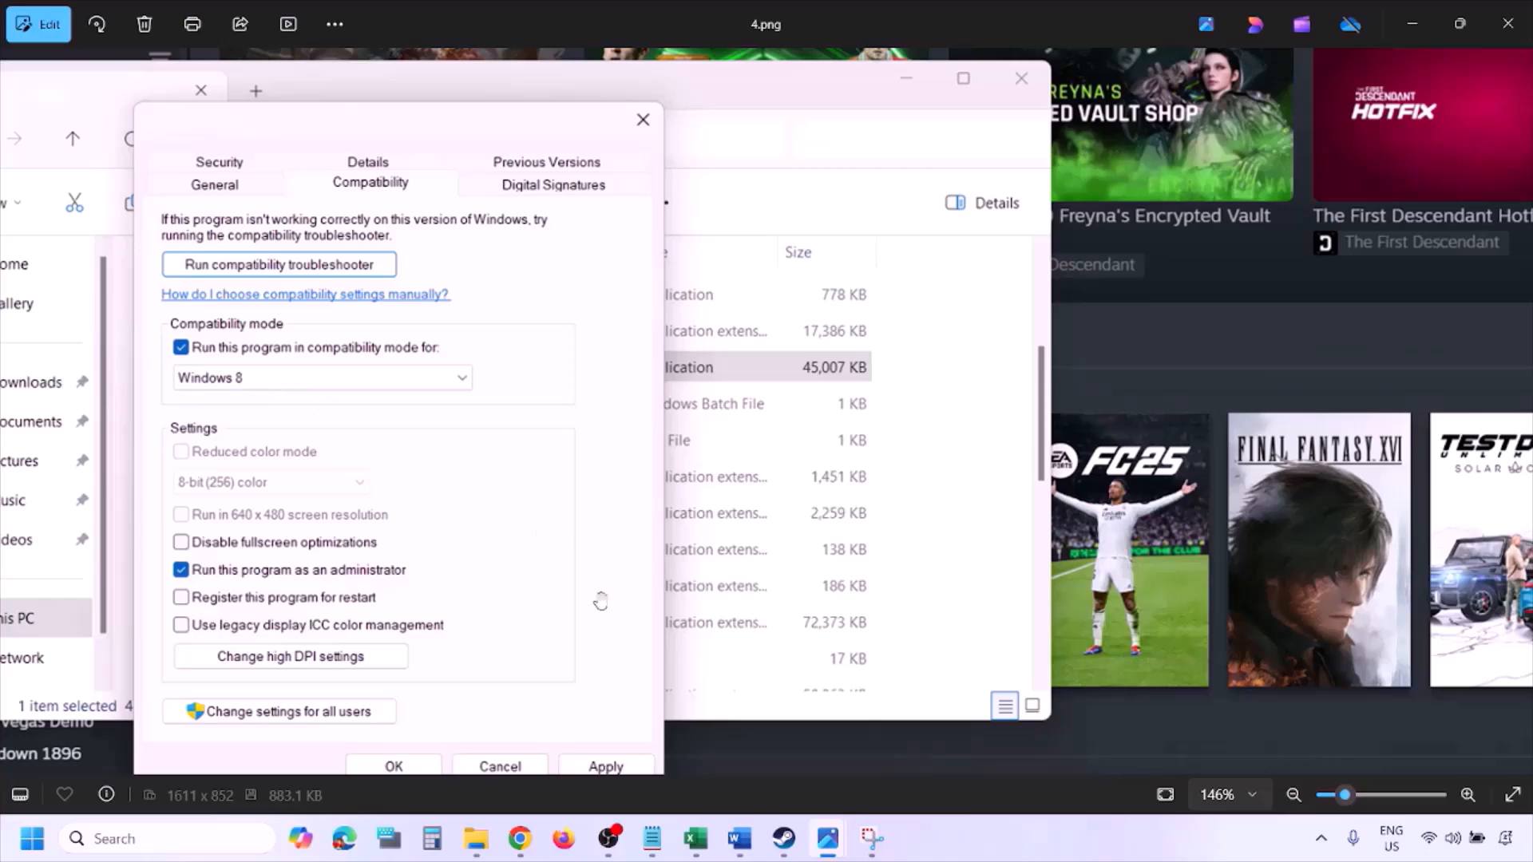
pyautogui.moveTo(589, 597); pyautogui.dragTo(598, 550)
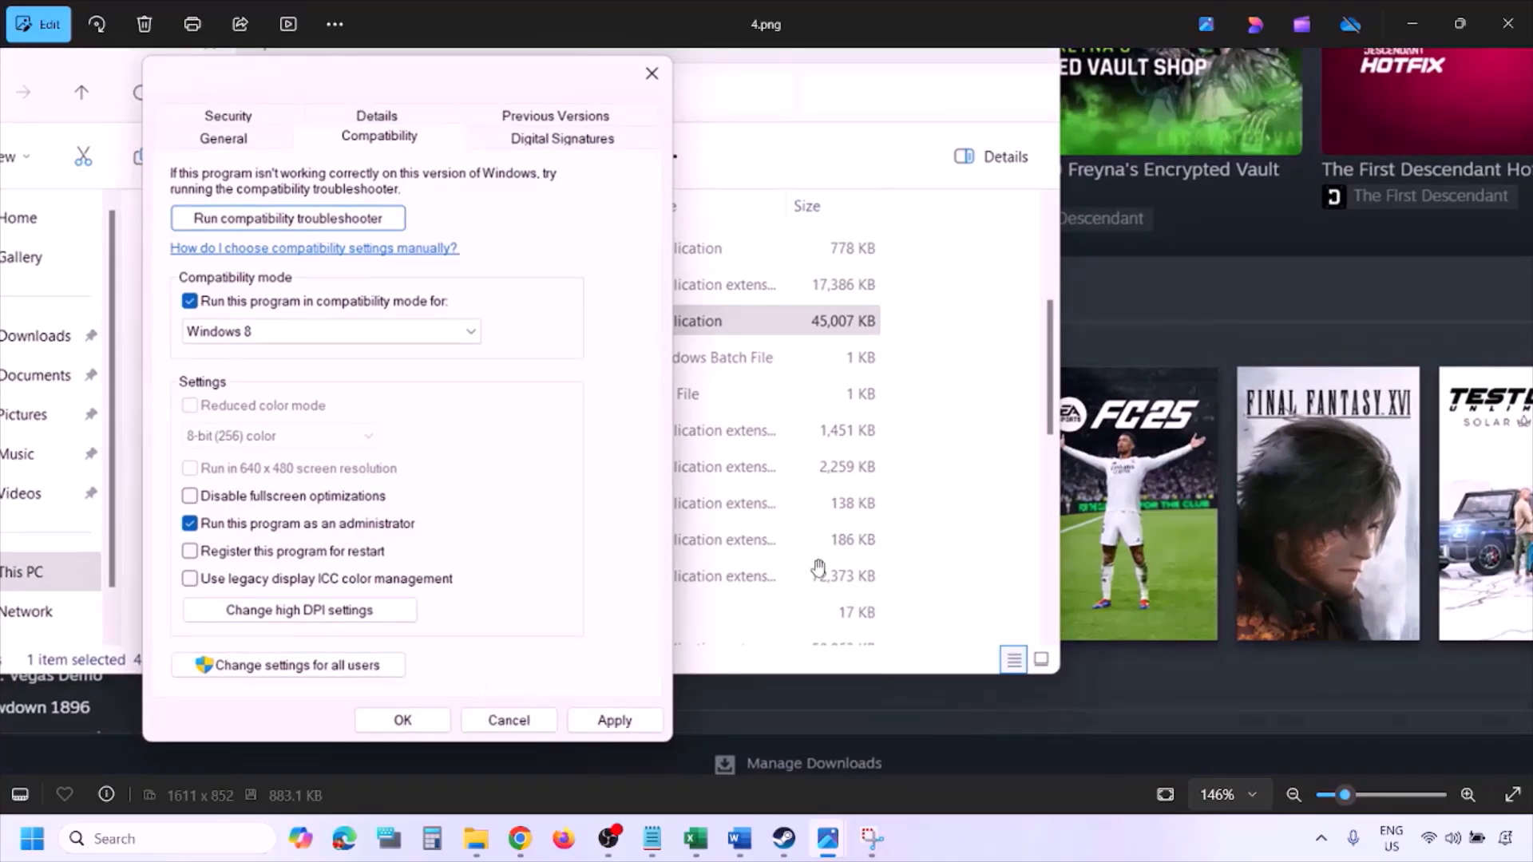
pyautogui.scroll(-2, 817, 569)
pyautogui.press('Right')
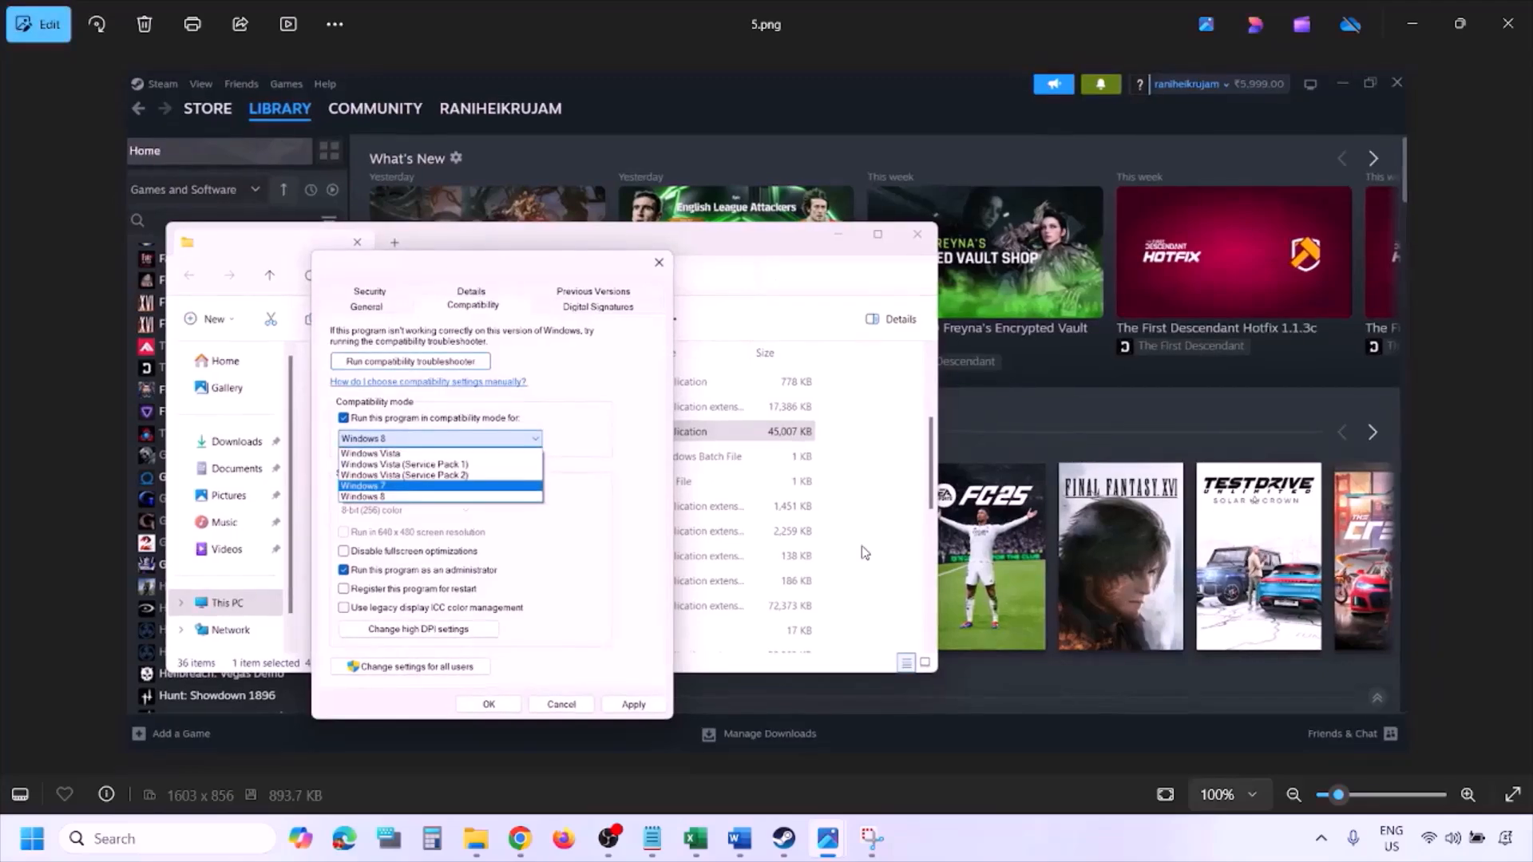
pyautogui.scroll(2, 496, 476)
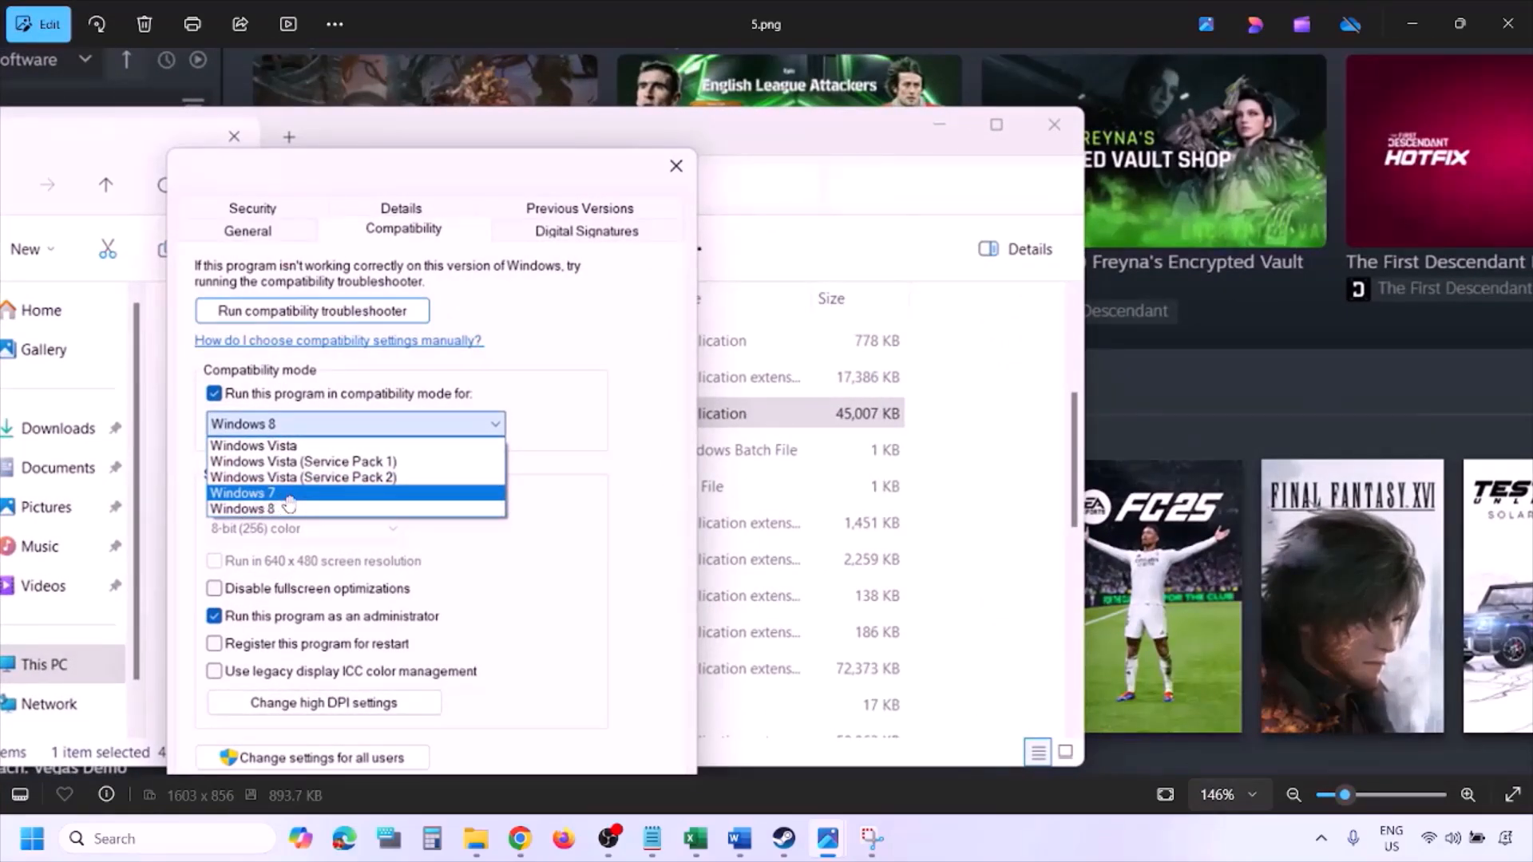
pyautogui.scroll(-2, 288, 503)
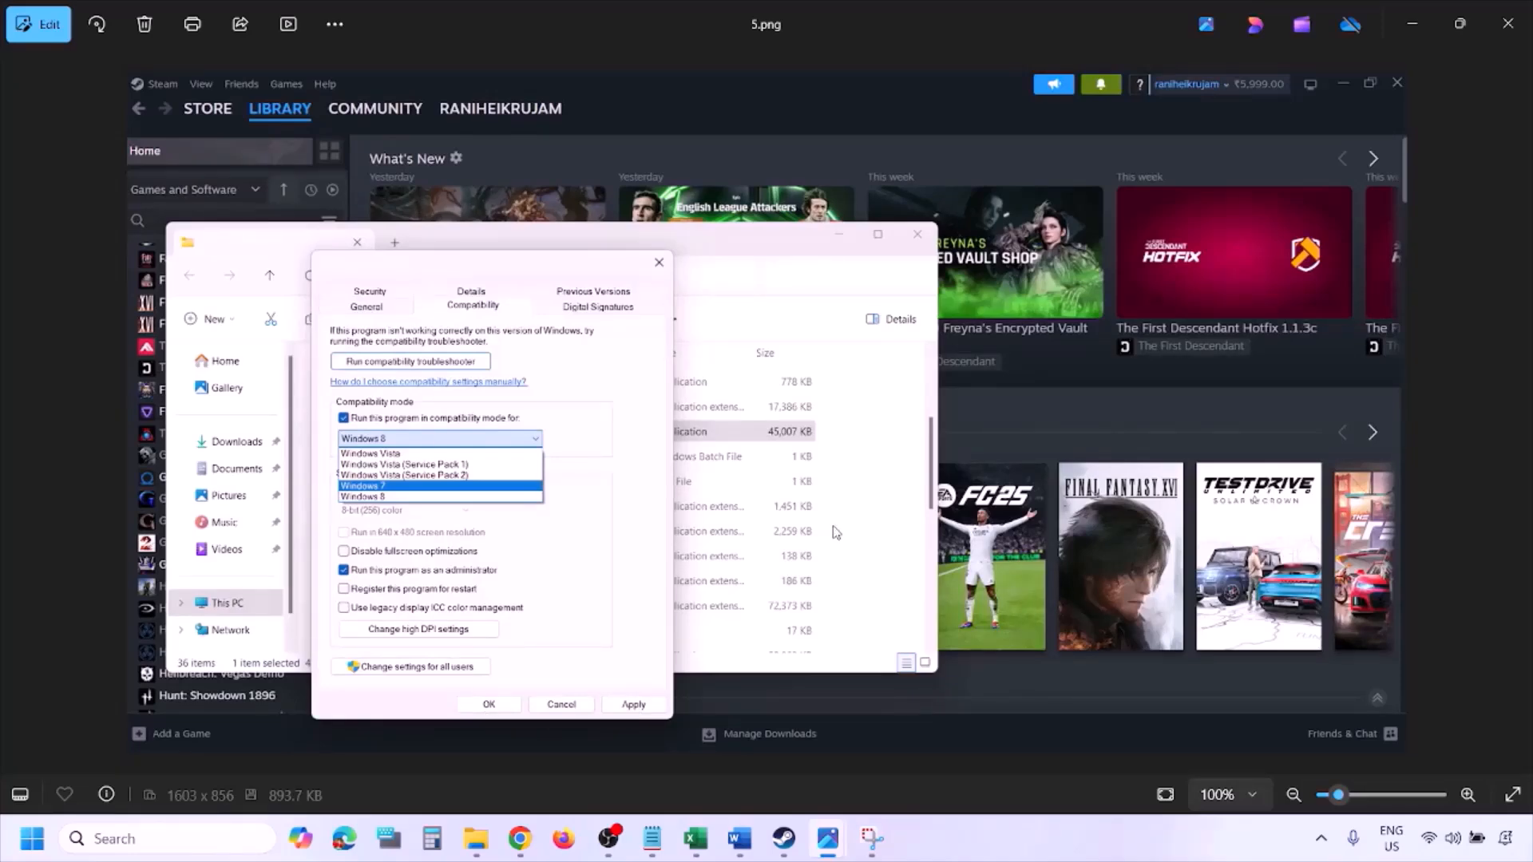
# Go to reference image 6.png and examine the Windows 7 compatibility mode and "Disable fullscreen optimizations" settings
pyautogui.press('Right')
pyautogui.scroll(2, 497, 471)
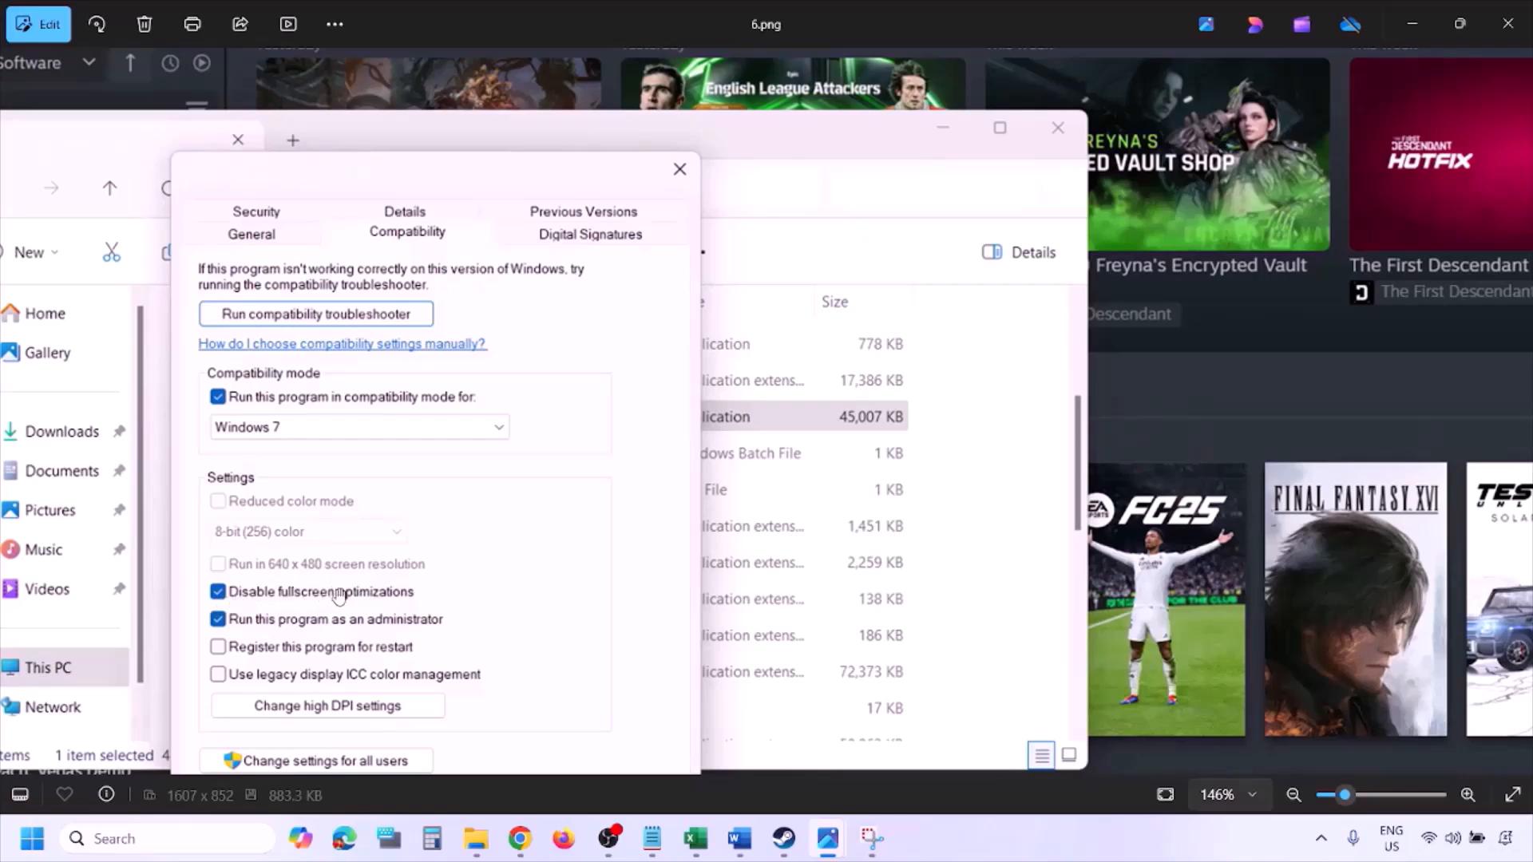
pyautogui.moveTo(437, 519); pyautogui.dragTo(504, 412)
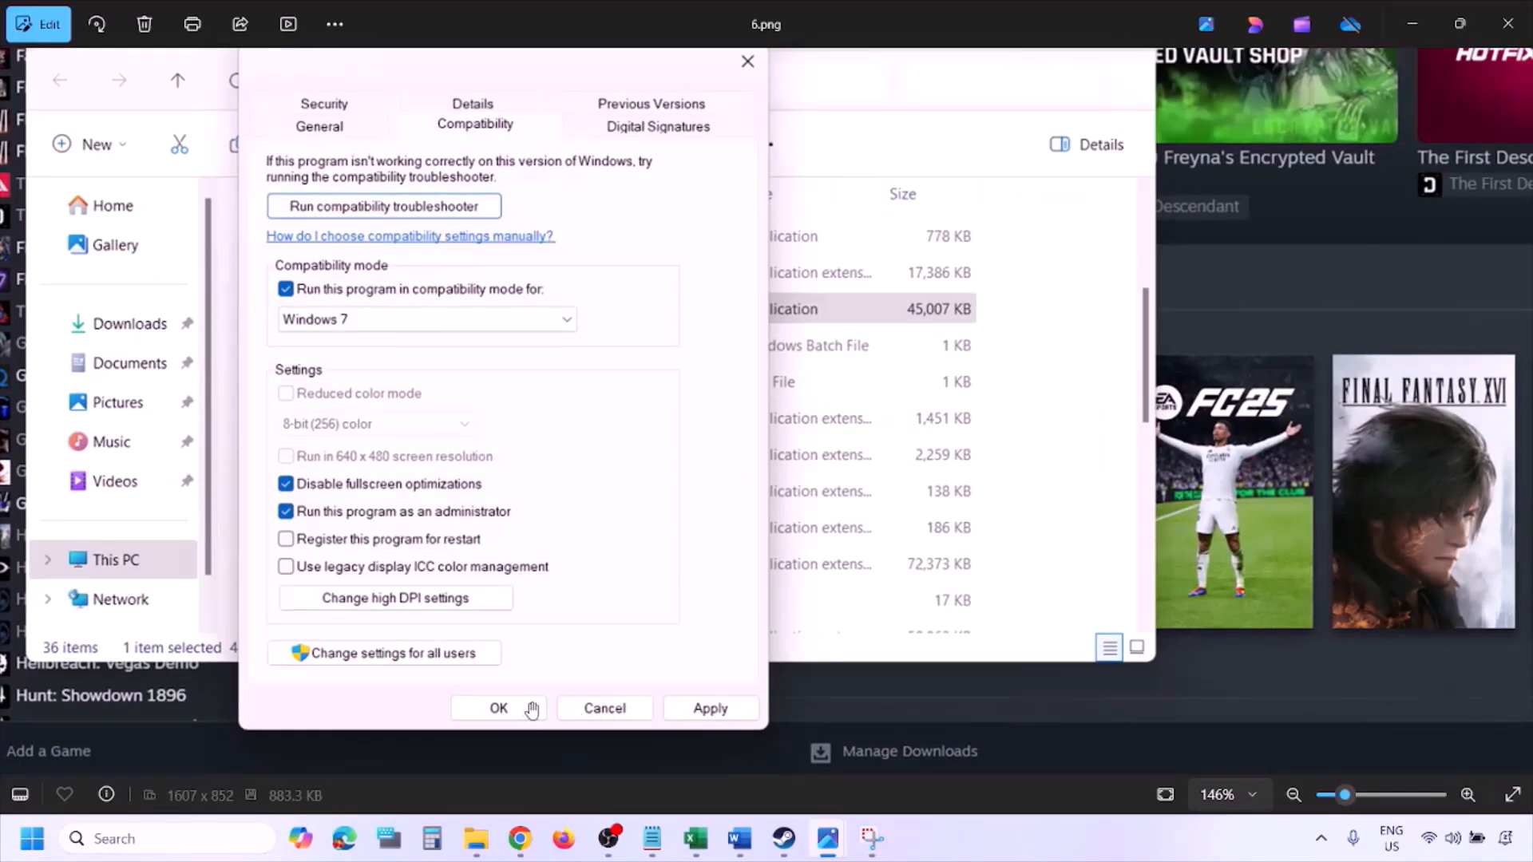
pyautogui.scroll(-3, 530, 708)
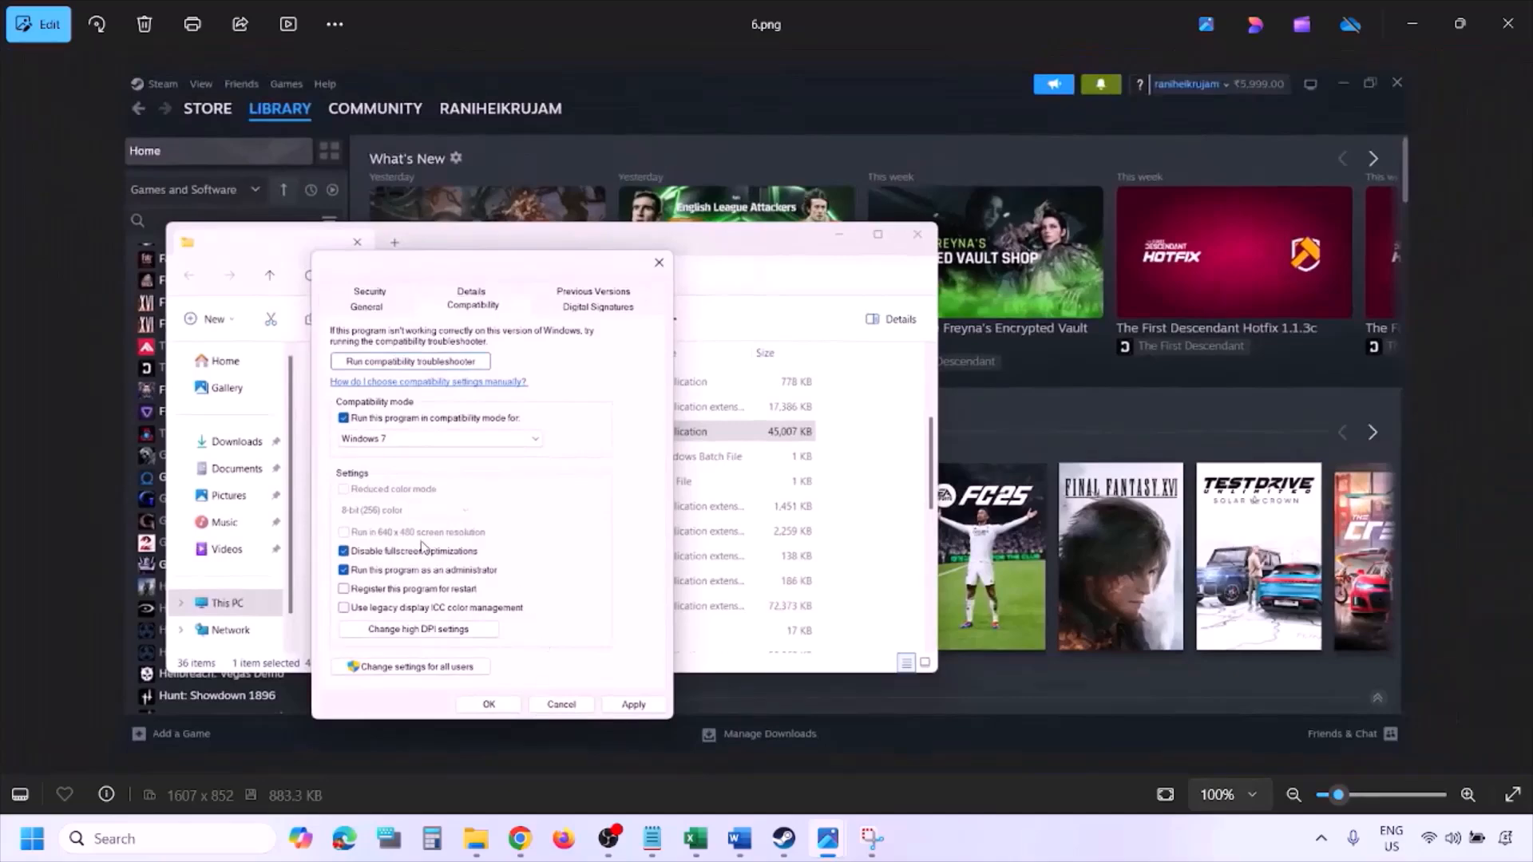
pyautogui.scroll(5, 424, 549)
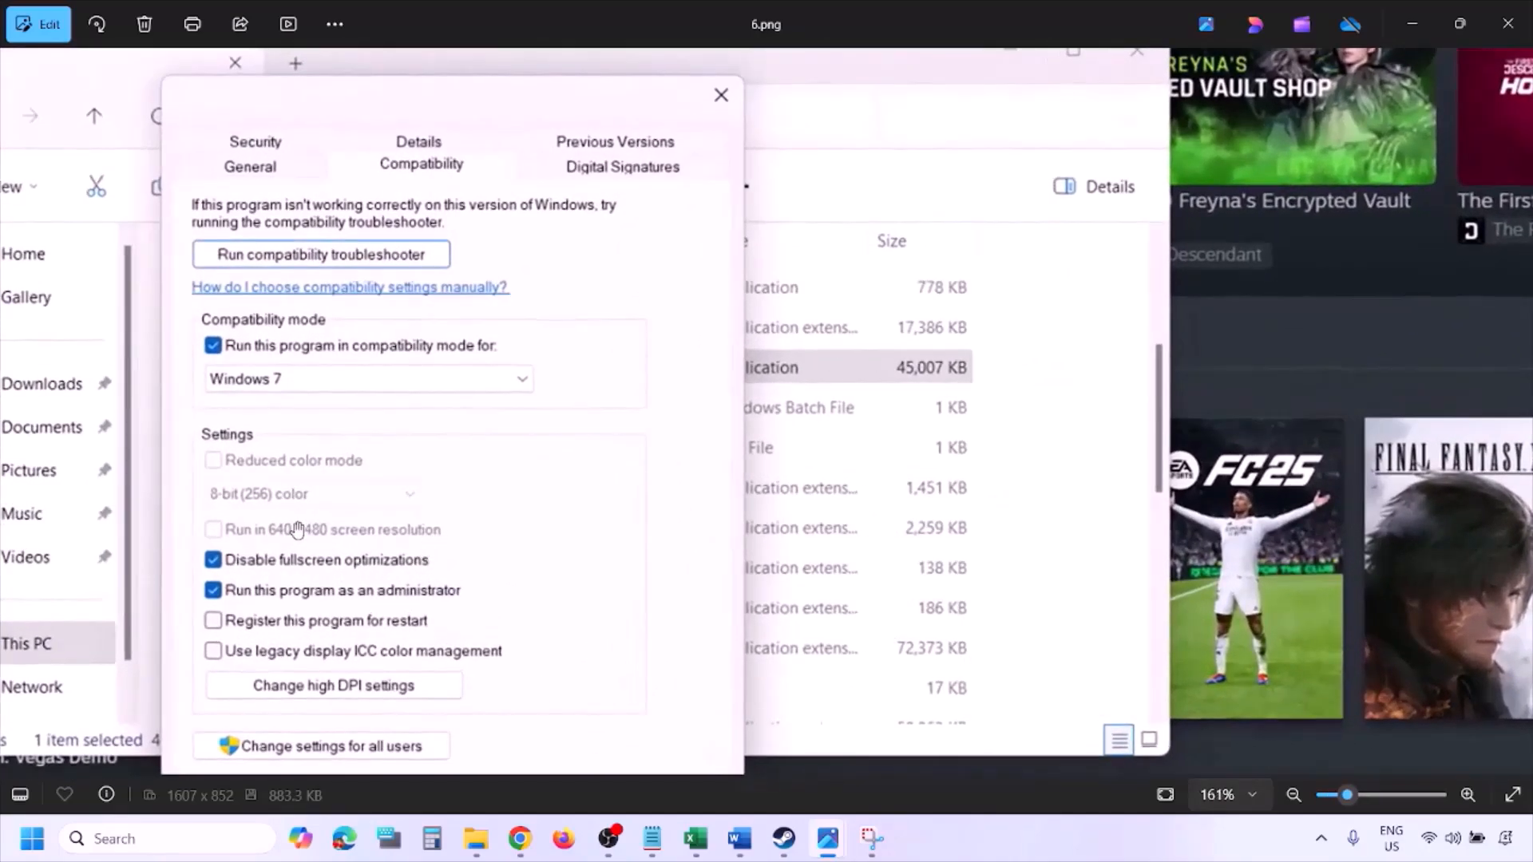
# Go to reference image 7.png and examine the compatibility mode, fullscreen optimizations and administrator options left unticked
pyautogui.moveTo(301, 530); pyautogui.dragTo(371, 514)
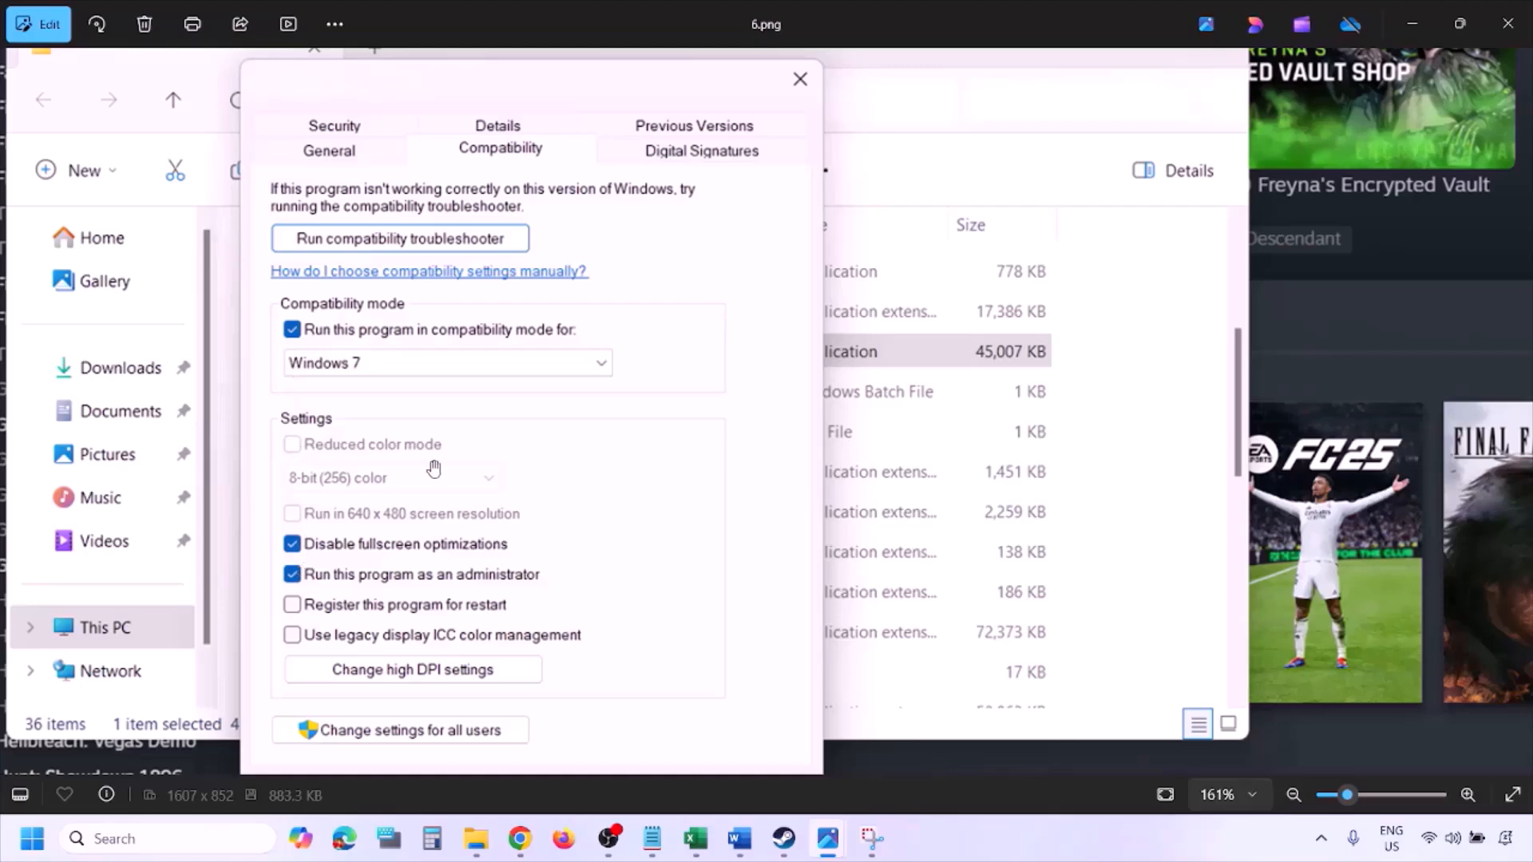
pyautogui.scroll(-3, 435, 467)
pyautogui.press('Right')
pyautogui.scroll(5, 435, 467)
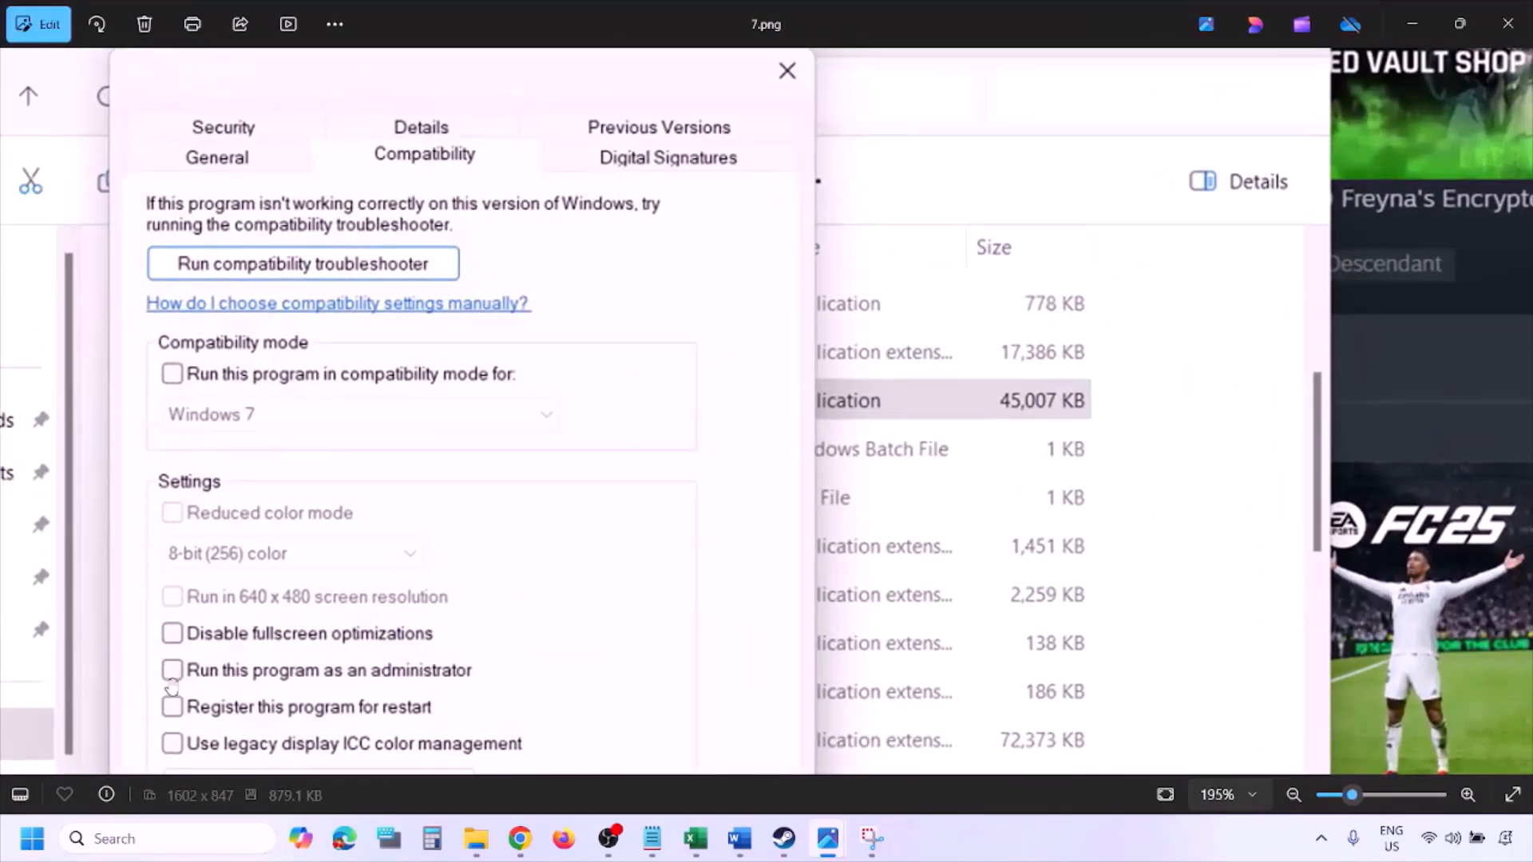
pyautogui.scroll(-3, 246, 518)
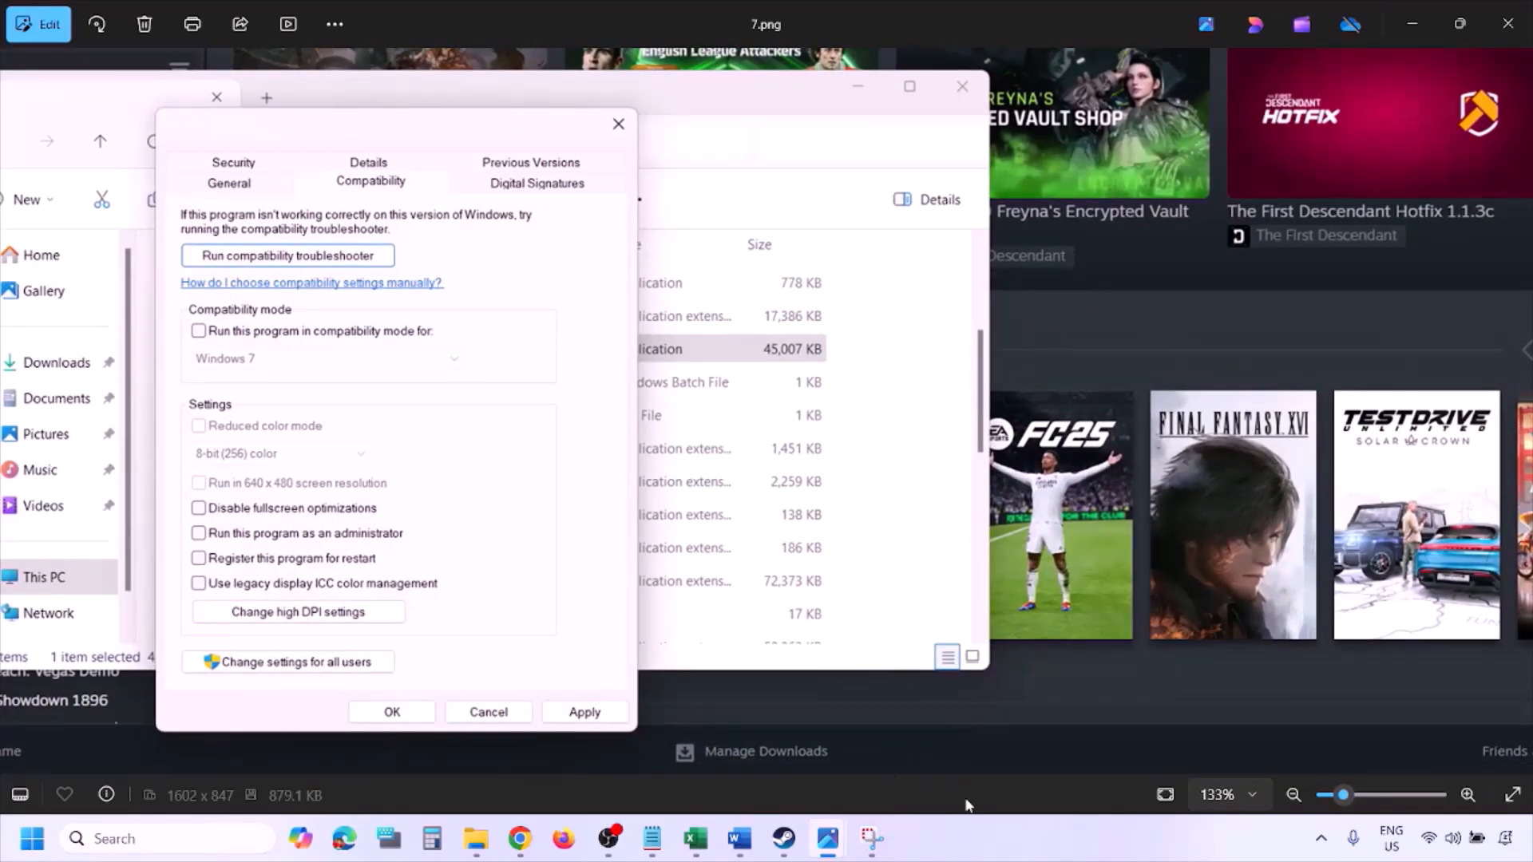
# Return to the Word troubleshooting notes for Step 3 and examine reference image 0.png for opening a Steam game's properties
pyautogui.click(956, 850)
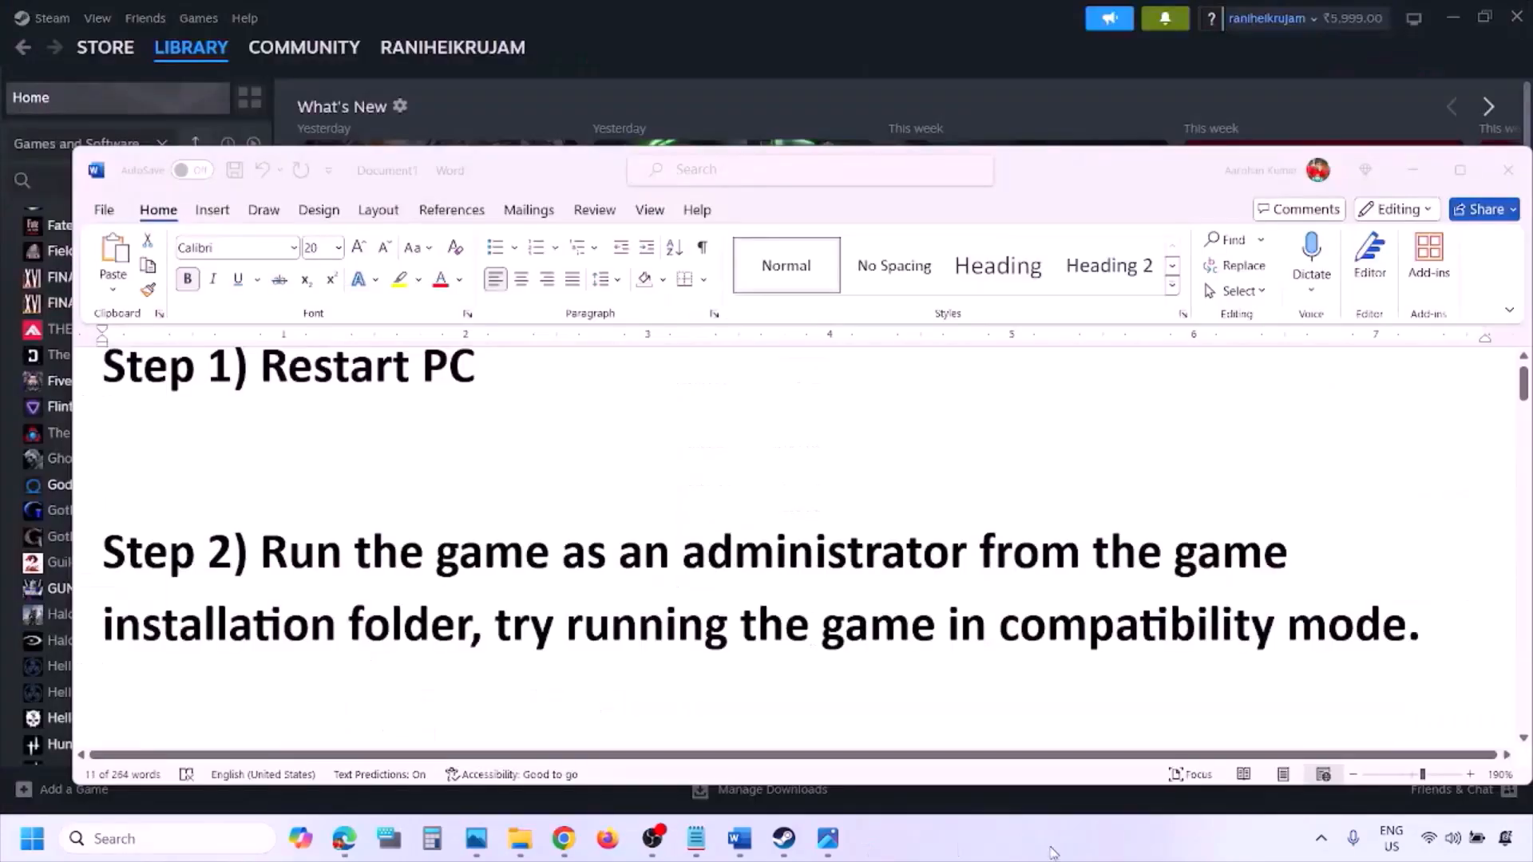
pyautogui.scroll(-3, 832, 592)
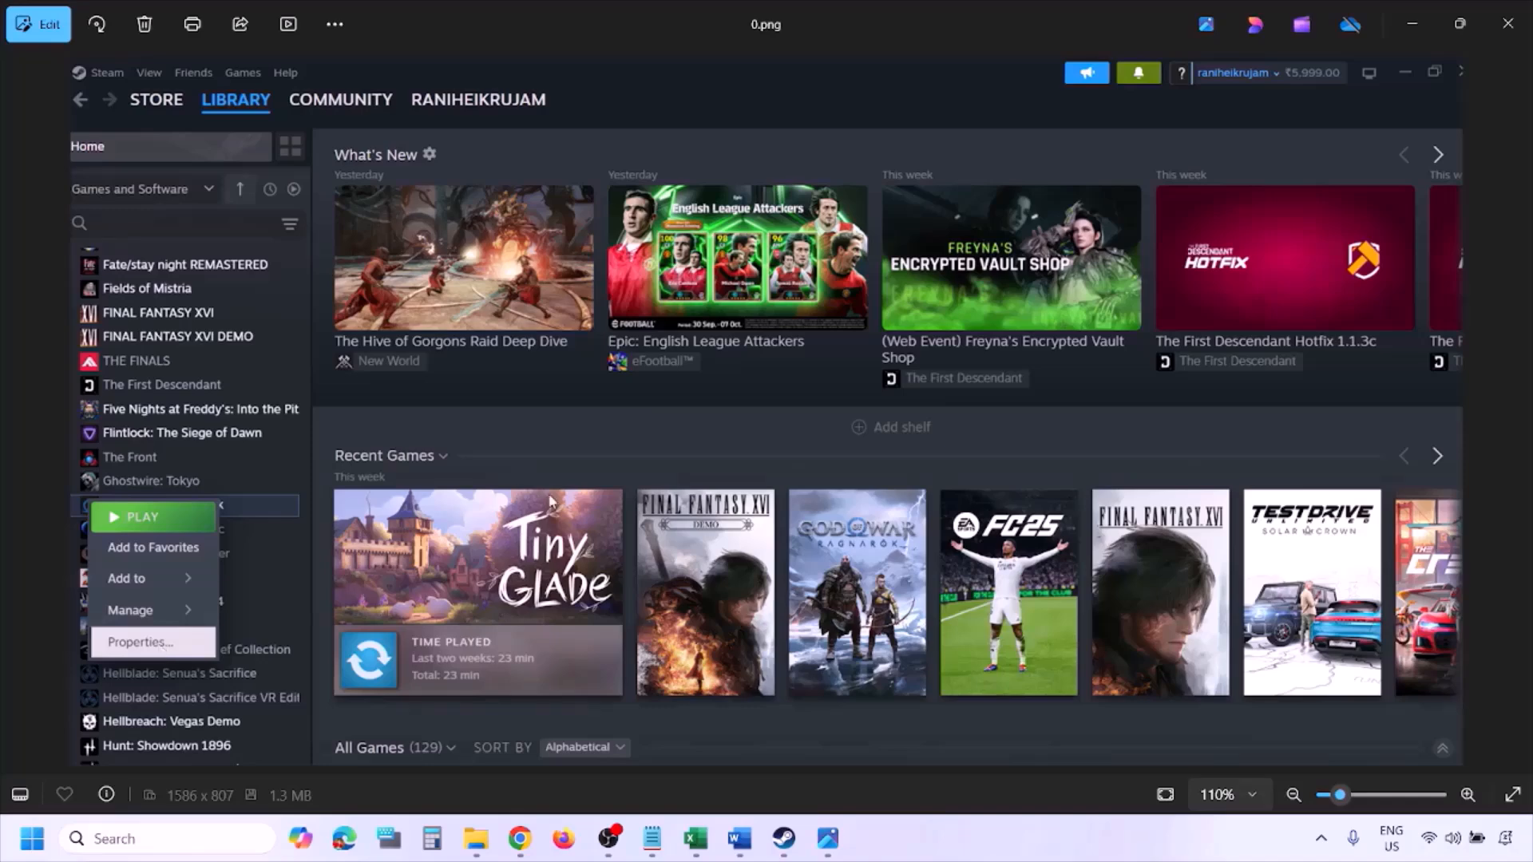
pyautogui.scroll(-1, 549, 501)
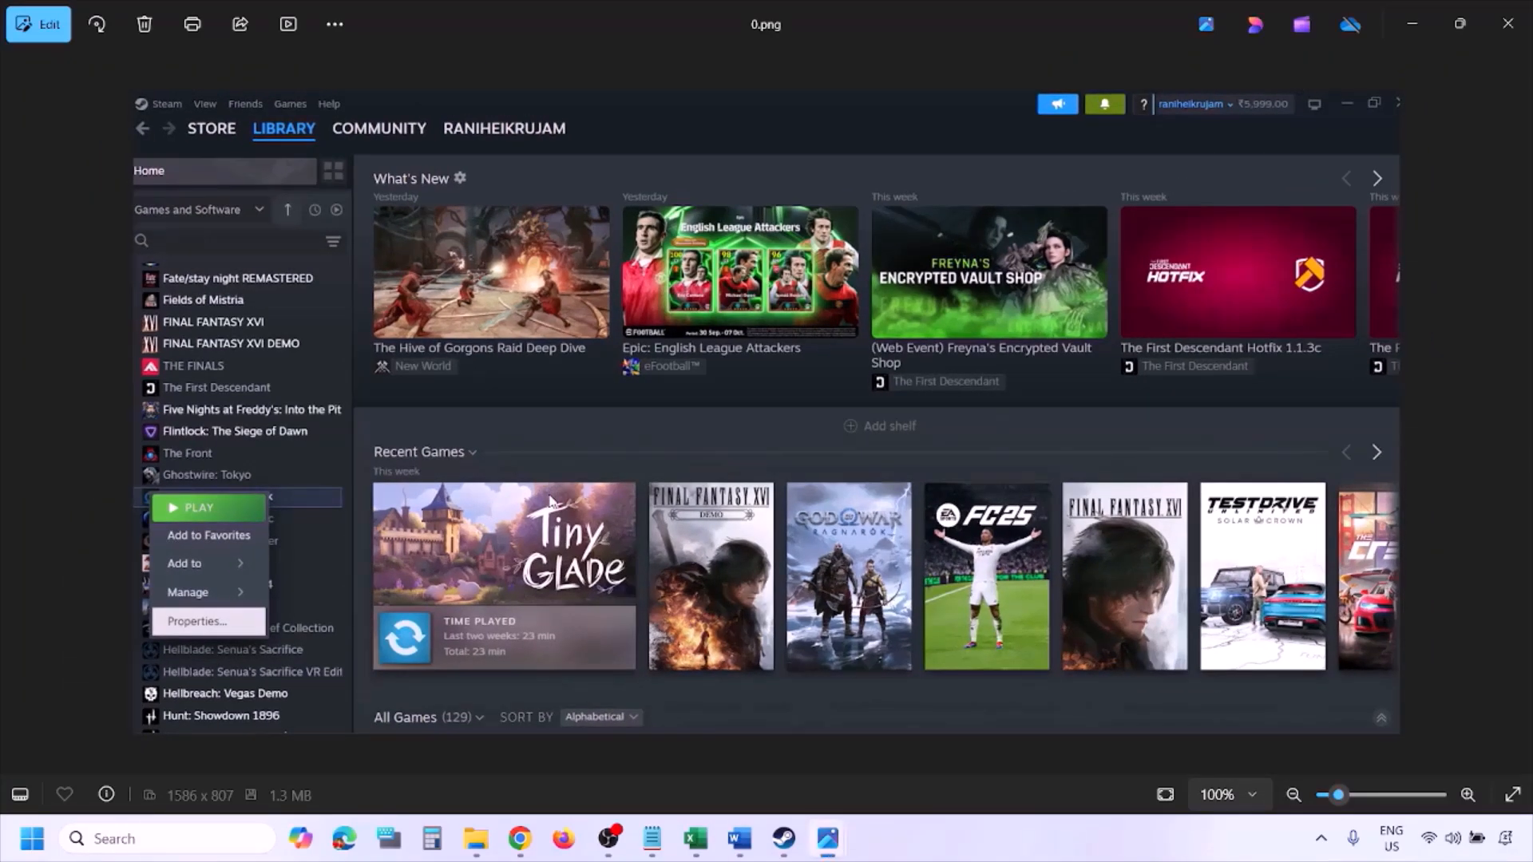
pyautogui.press('Right')
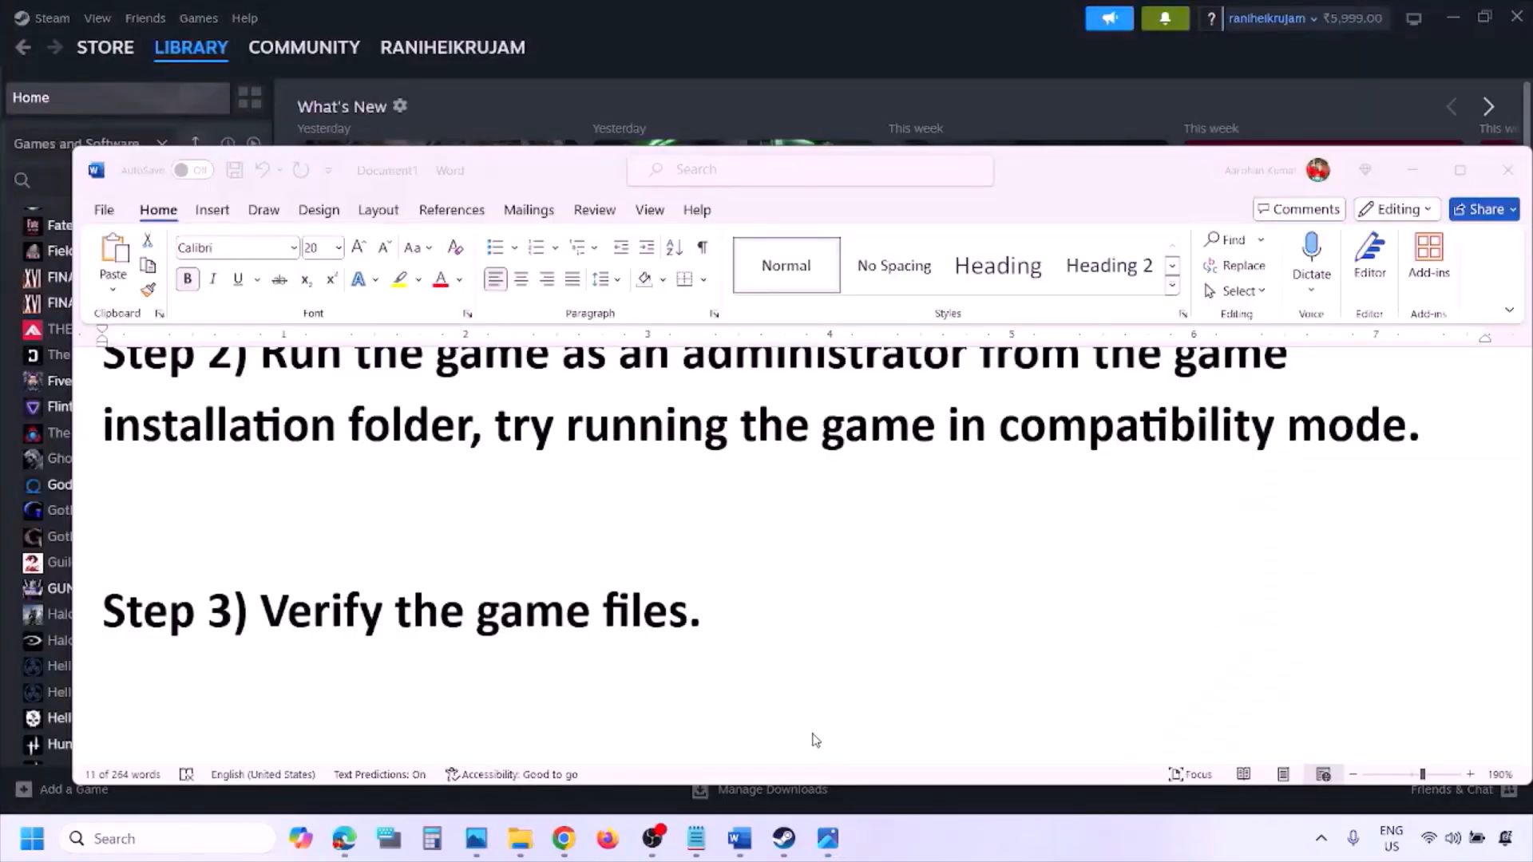
# Go to Step 4 in the Word notes and highlight "Windows Security" in the antivirus and firewall instruction
pyautogui.scroll(-3, 814, 739)
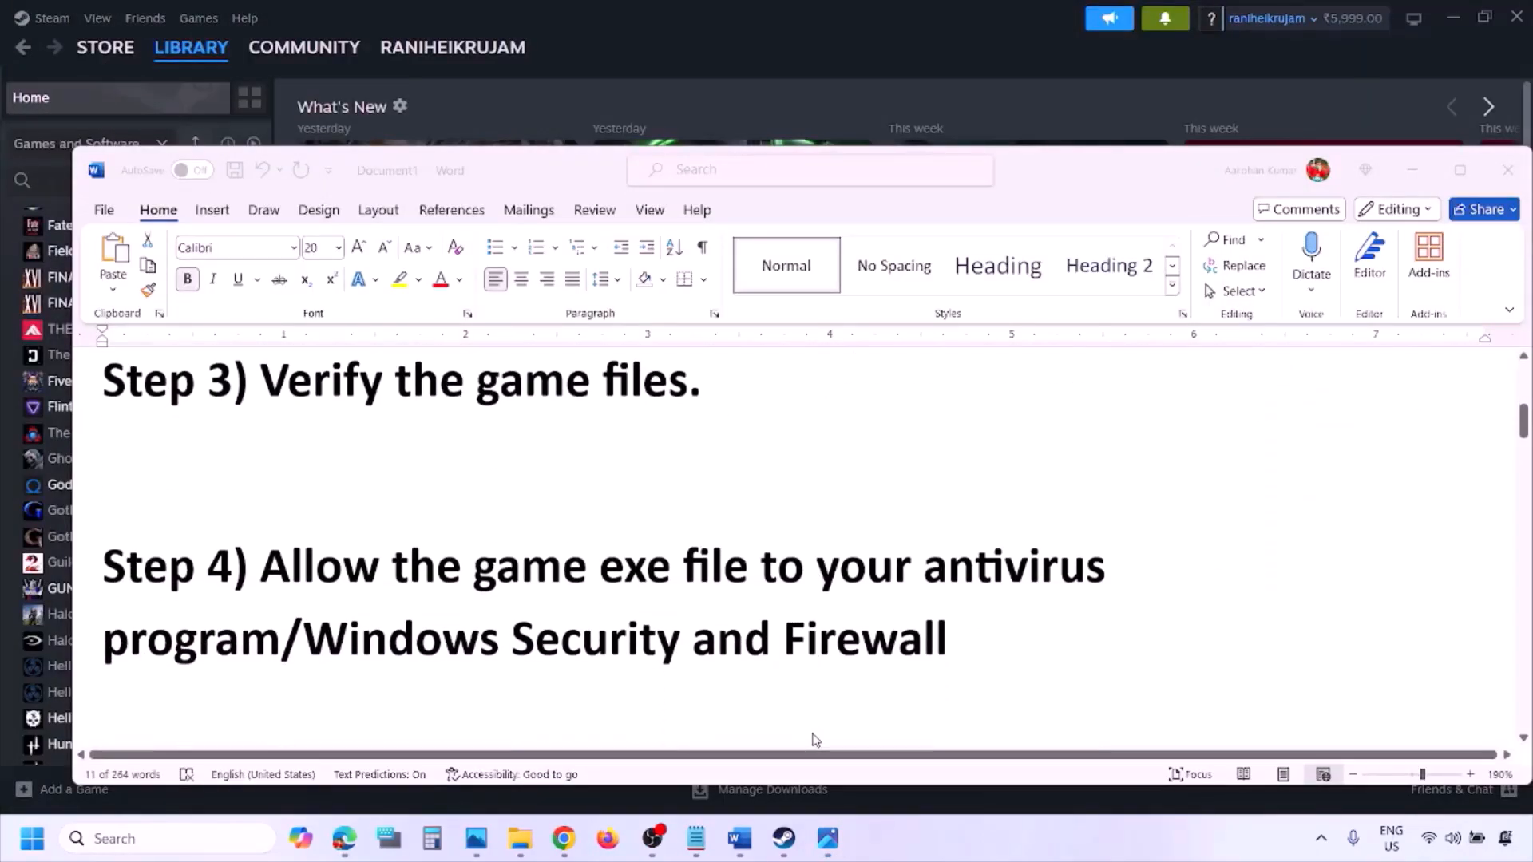
pyautogui.click(281, 636)
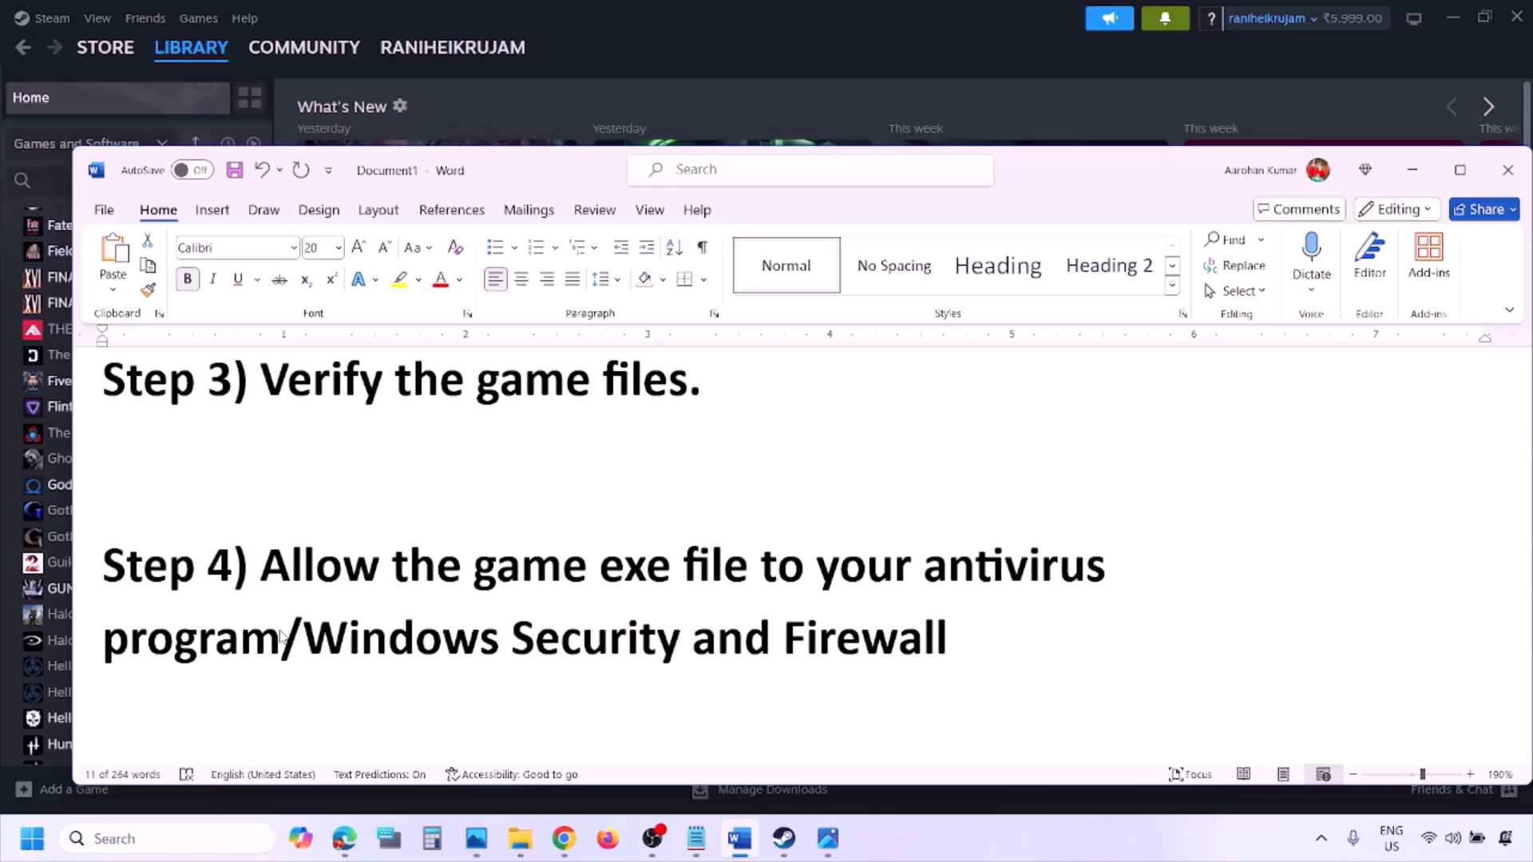
pyautogui.moveTo(304, 639); pyautogui.dragTo(692, 639)
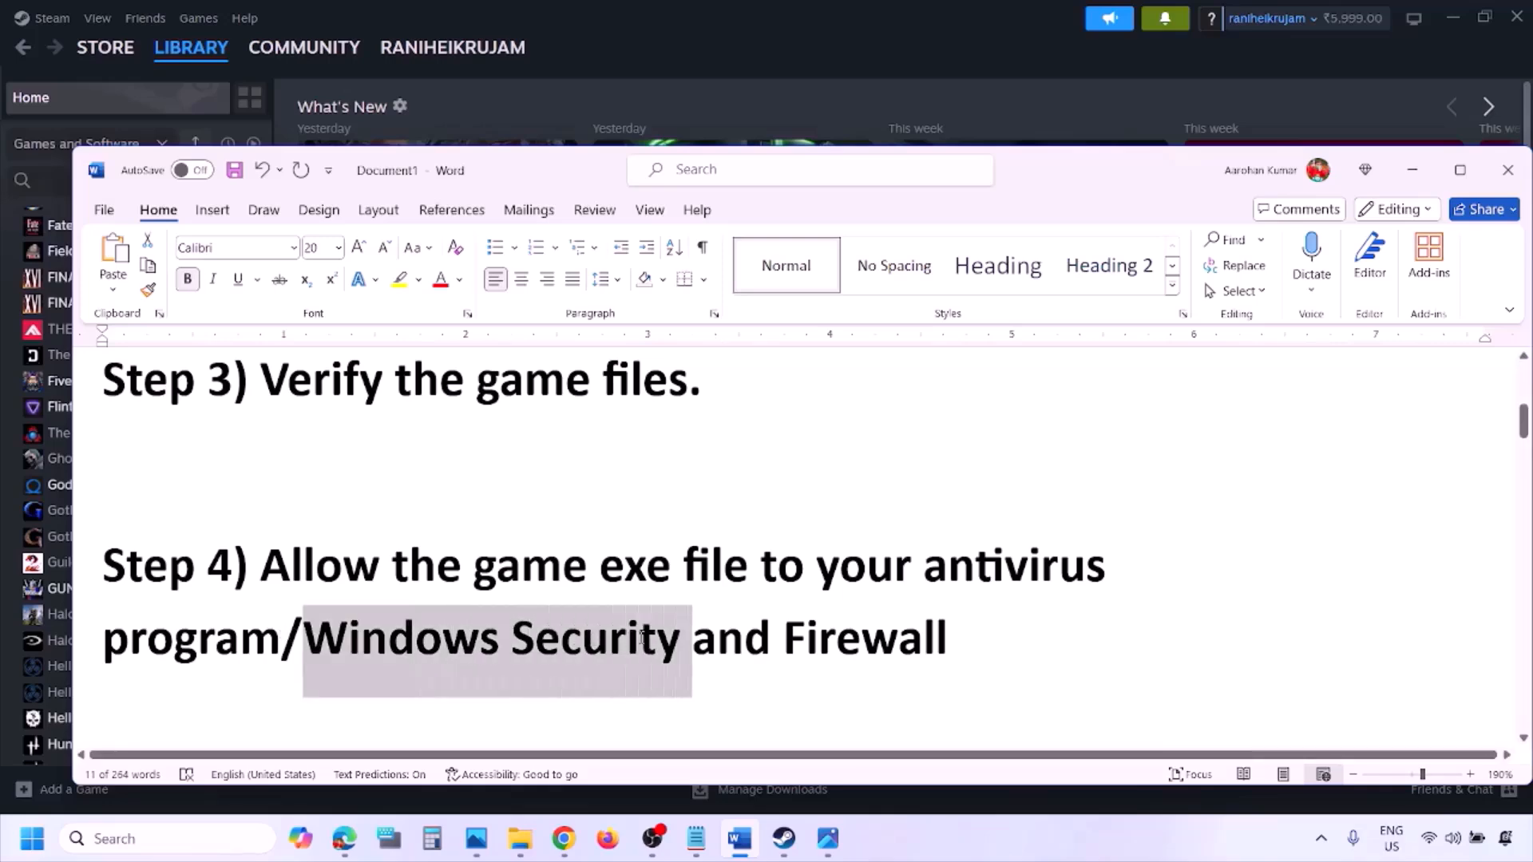
pyautogui.click(1018, 854)
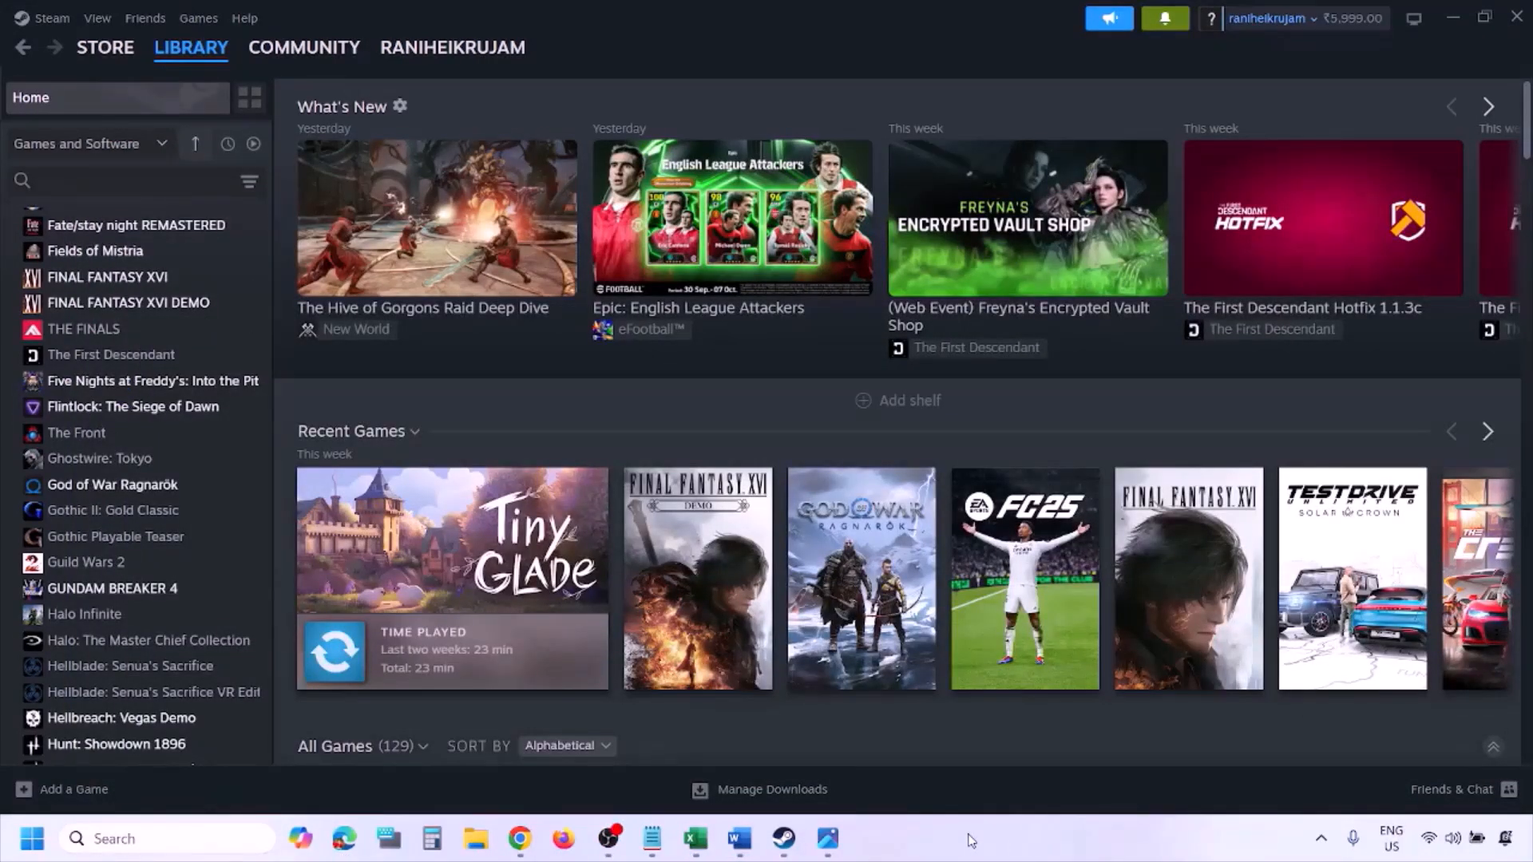
# Open Virus & threat protection in Windows Security from the Privacy & security settings of Windows
pyautogui.press('super+i')
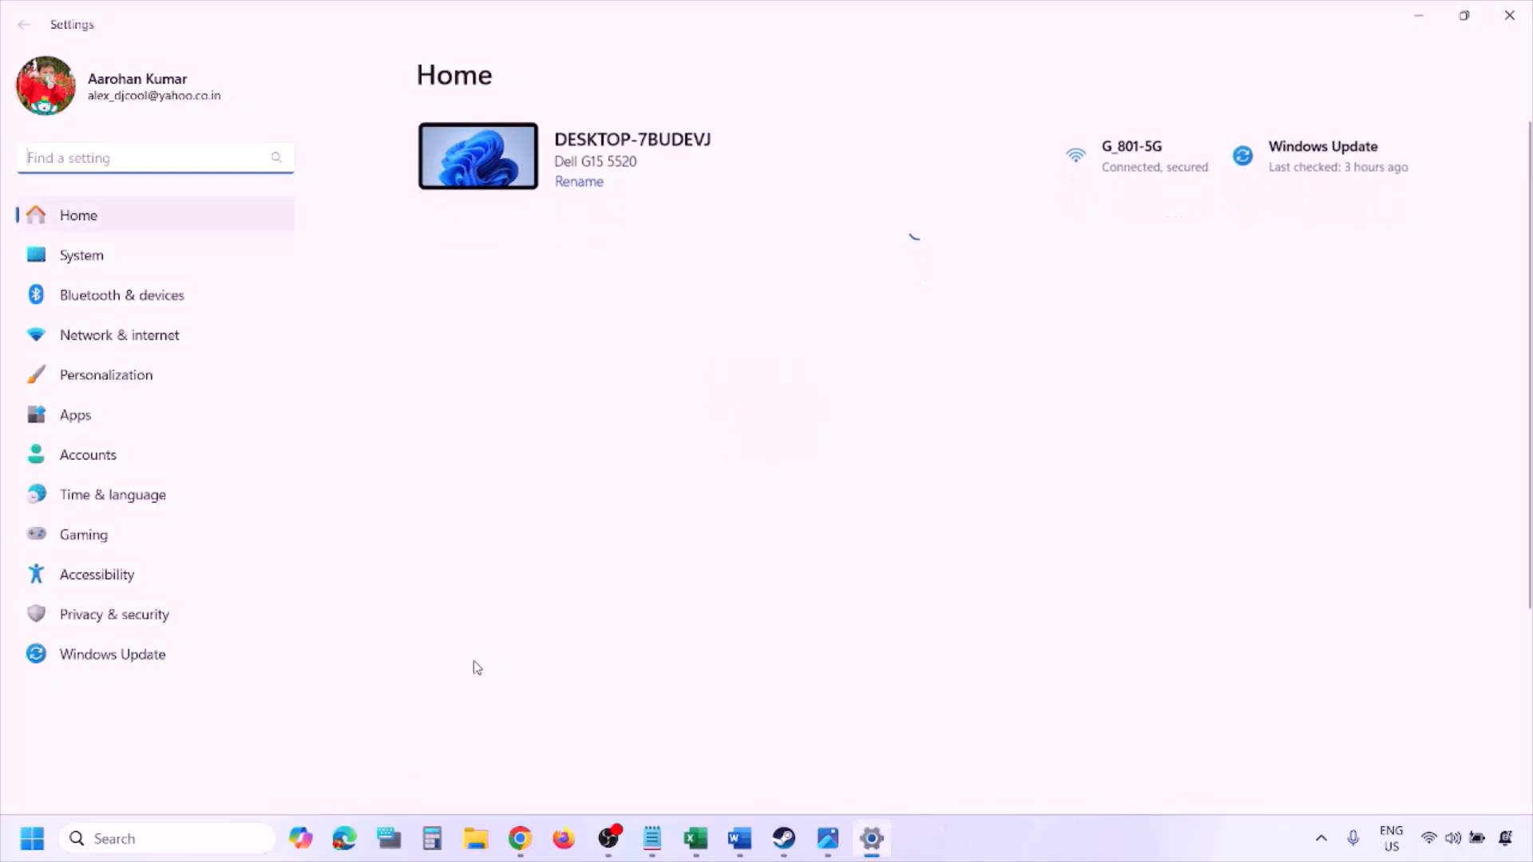
pyautogui.click(159, 625)
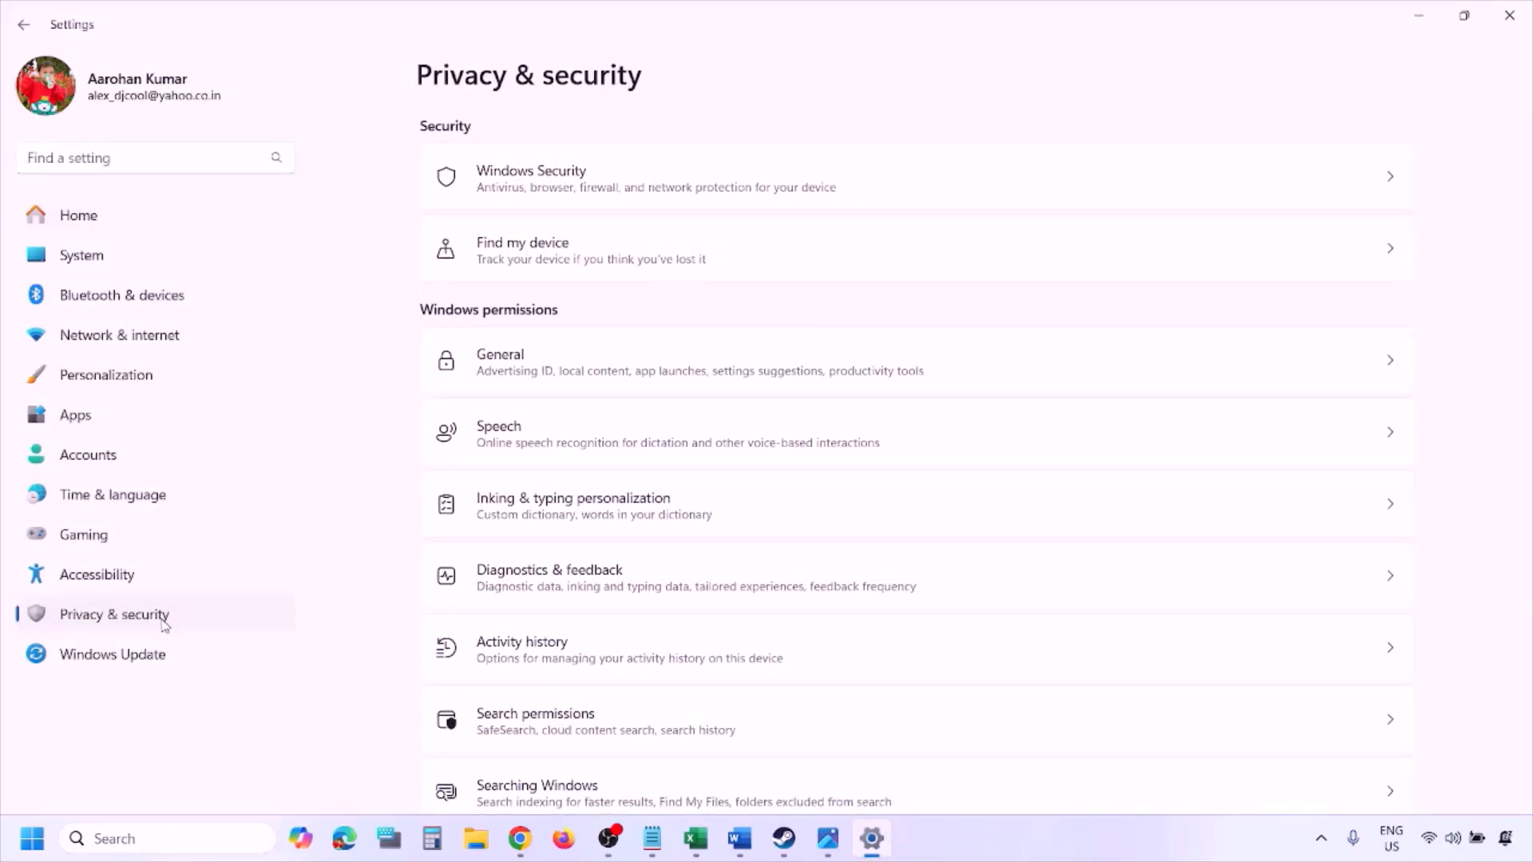
pyautogui.click(552, 188)
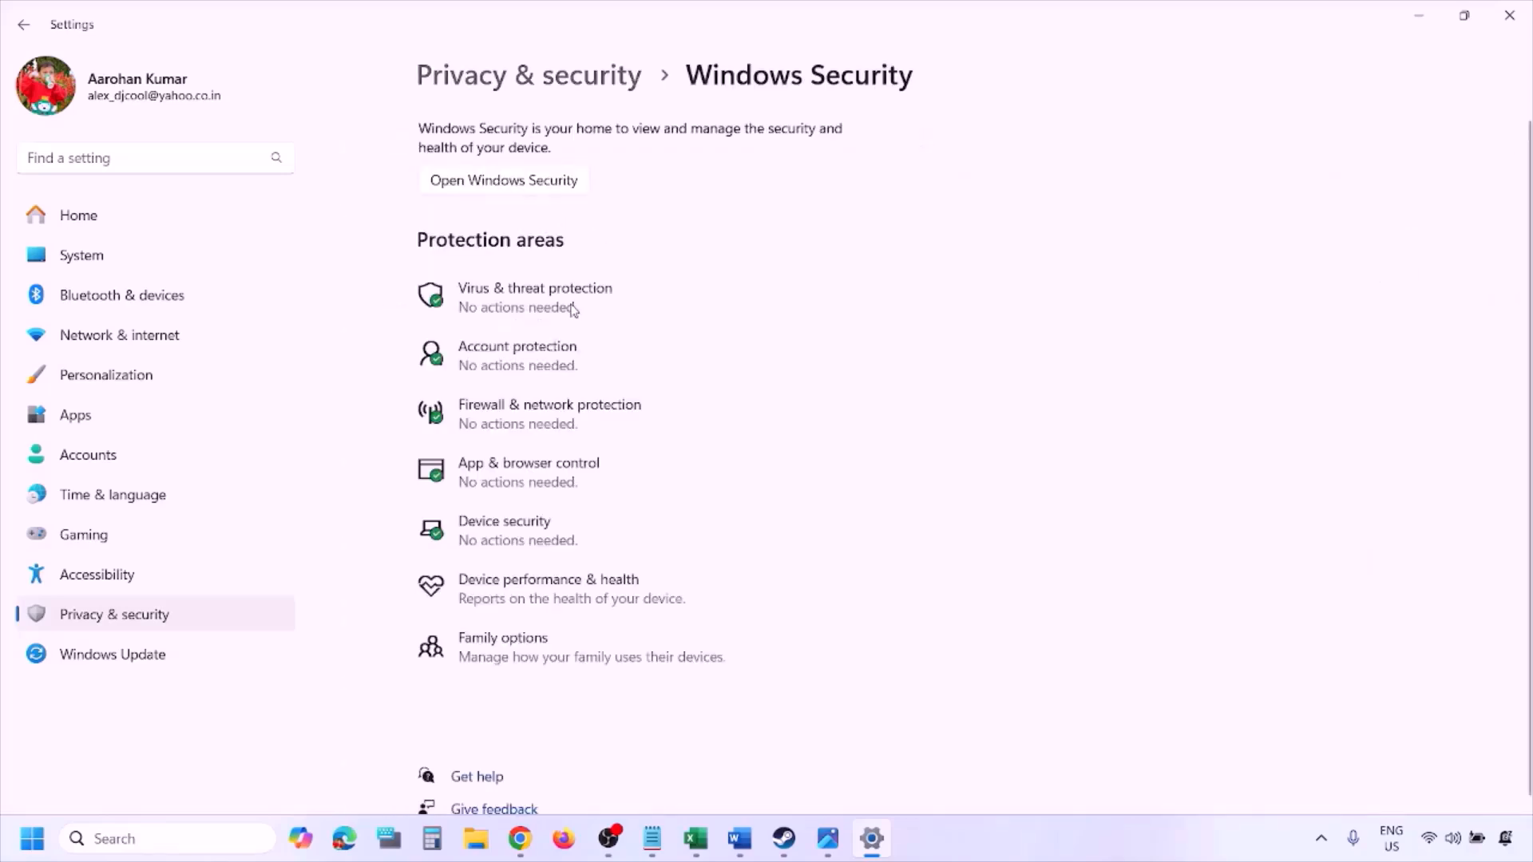
pyautogui.click(561, 310)
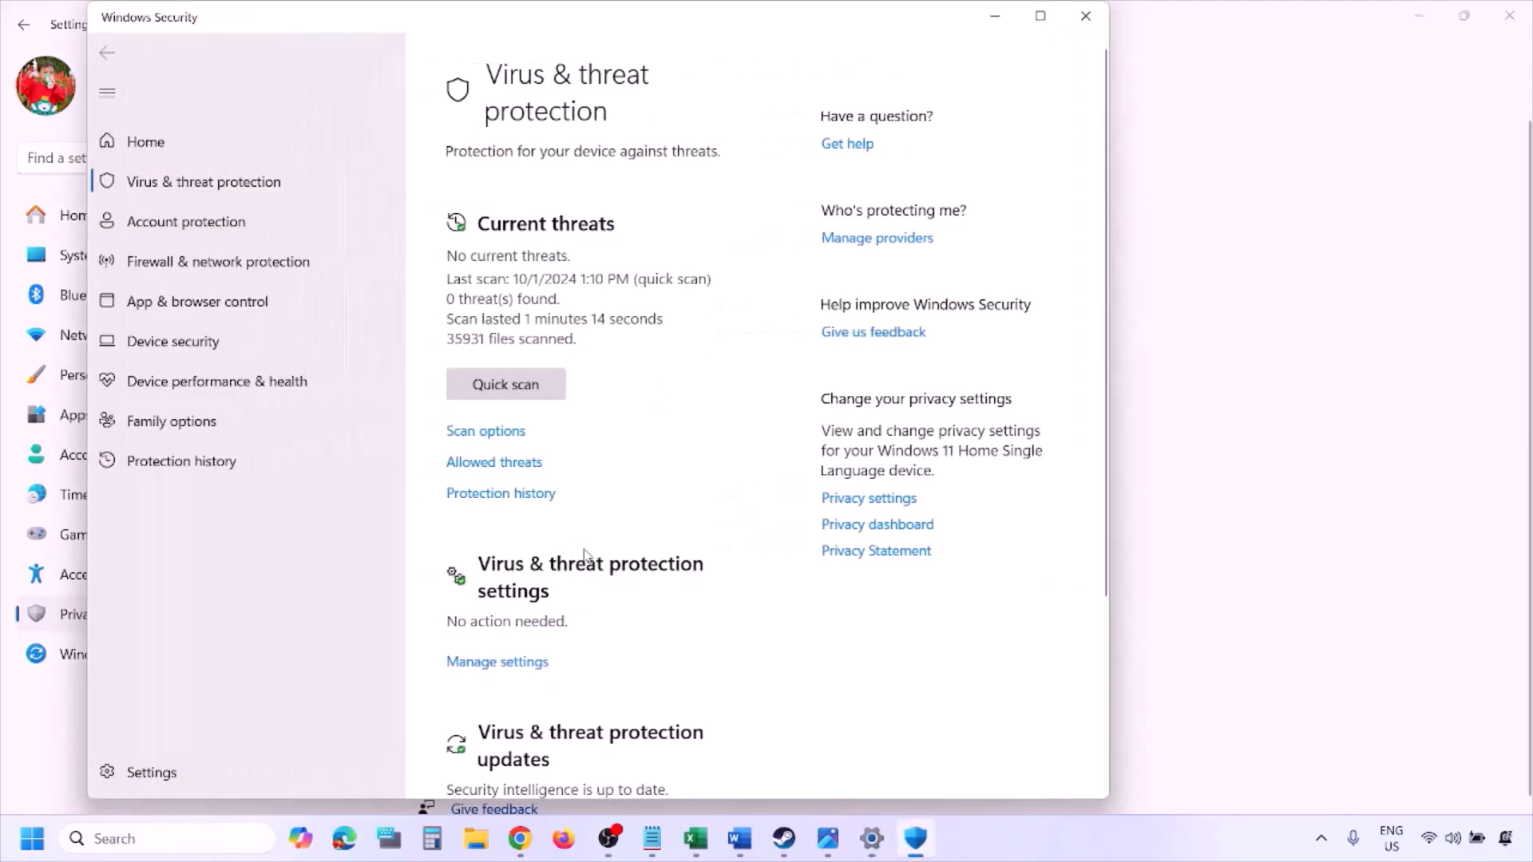
# Open the list of apps allowed through Controlled folder access under Ransomware protection
pyautogui.scroll(-3, 585, 554)
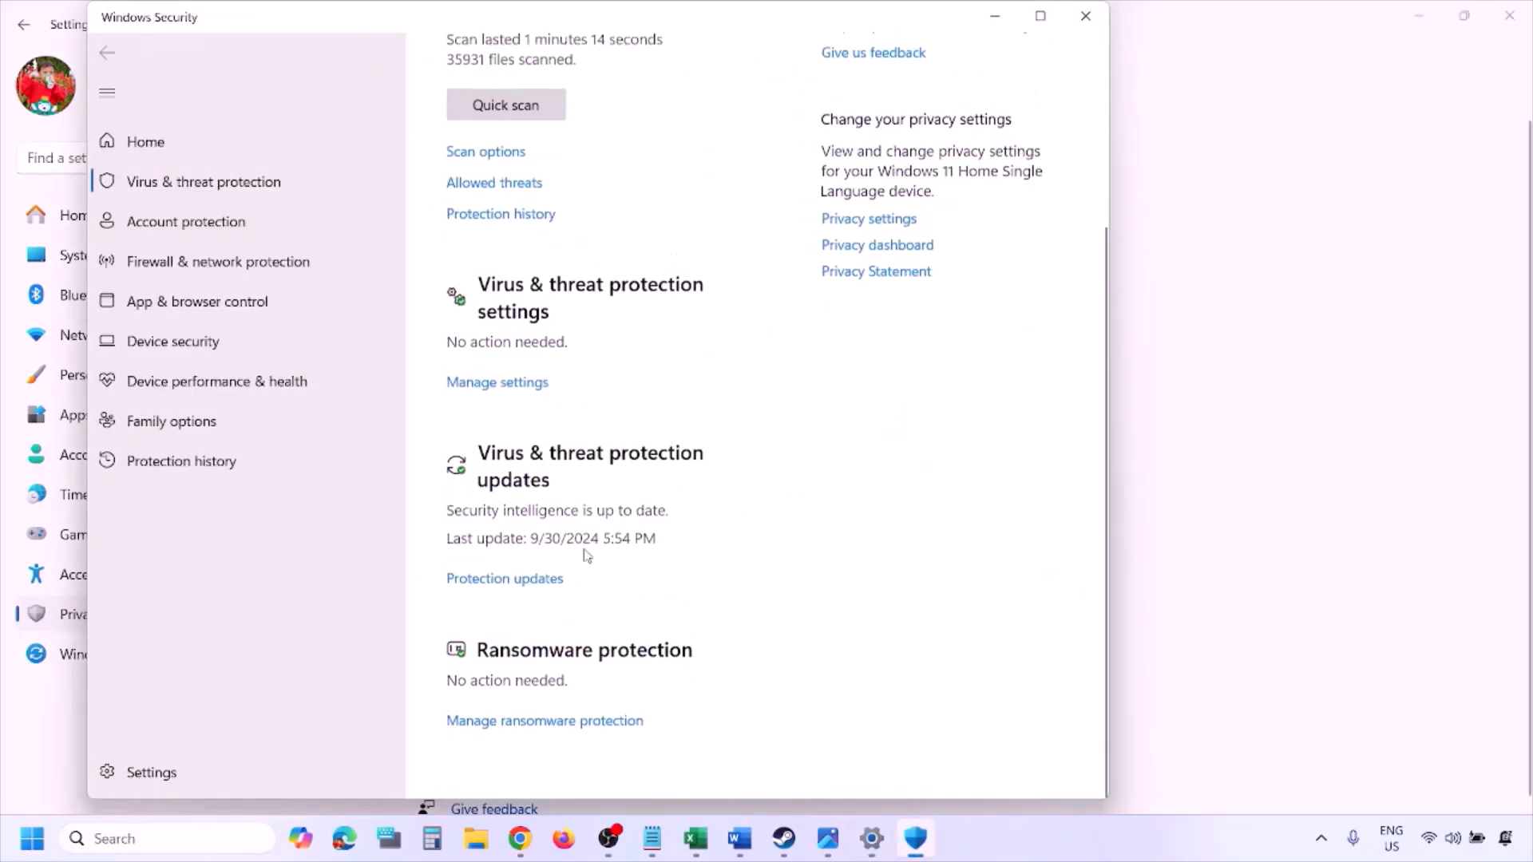
pyautogui.click(560, 721)
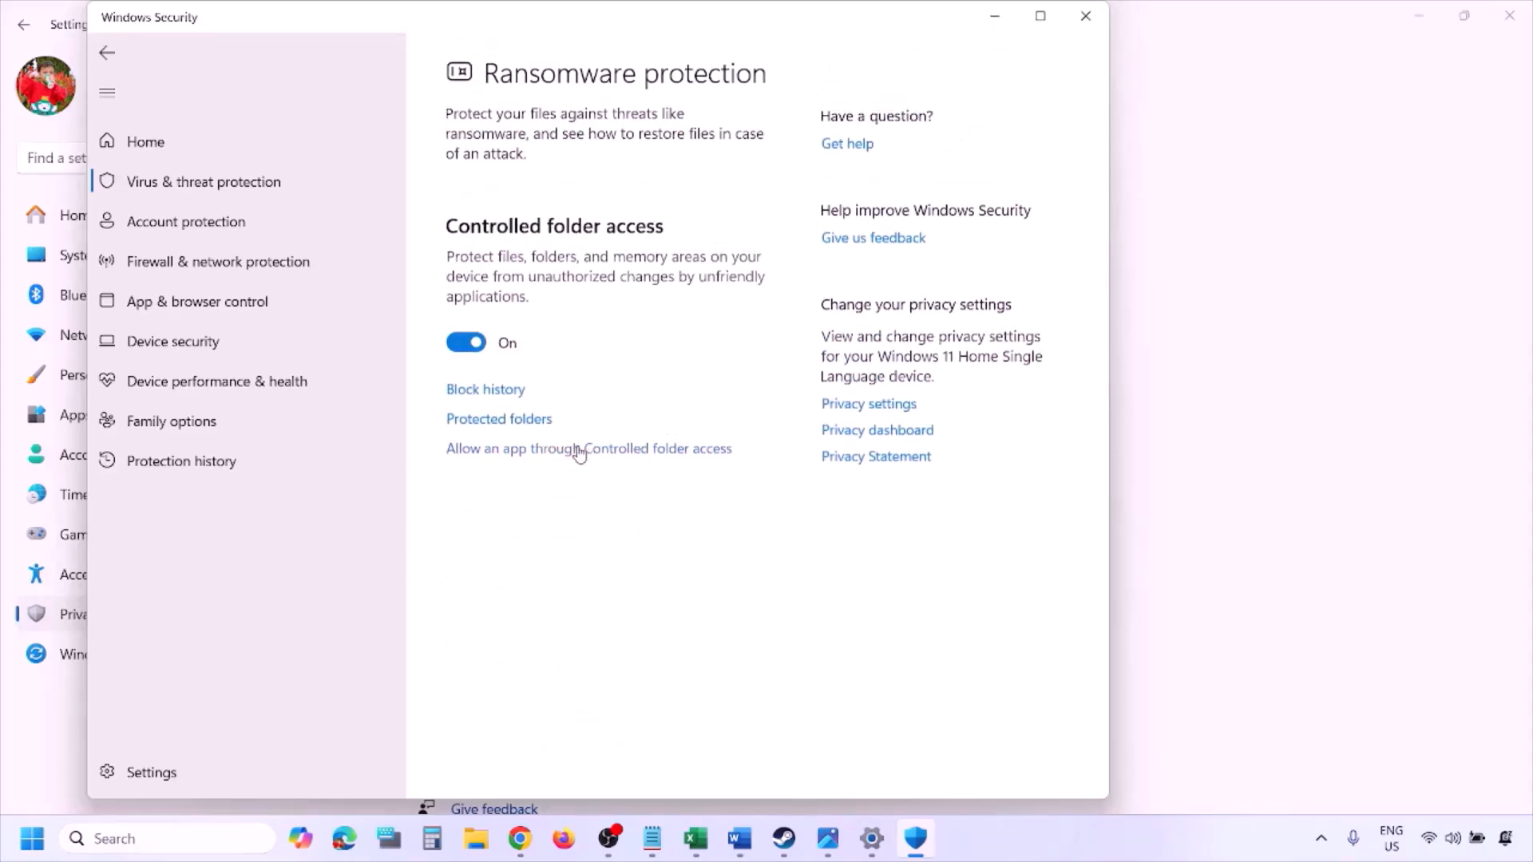
pyautogui.click(580, 450)
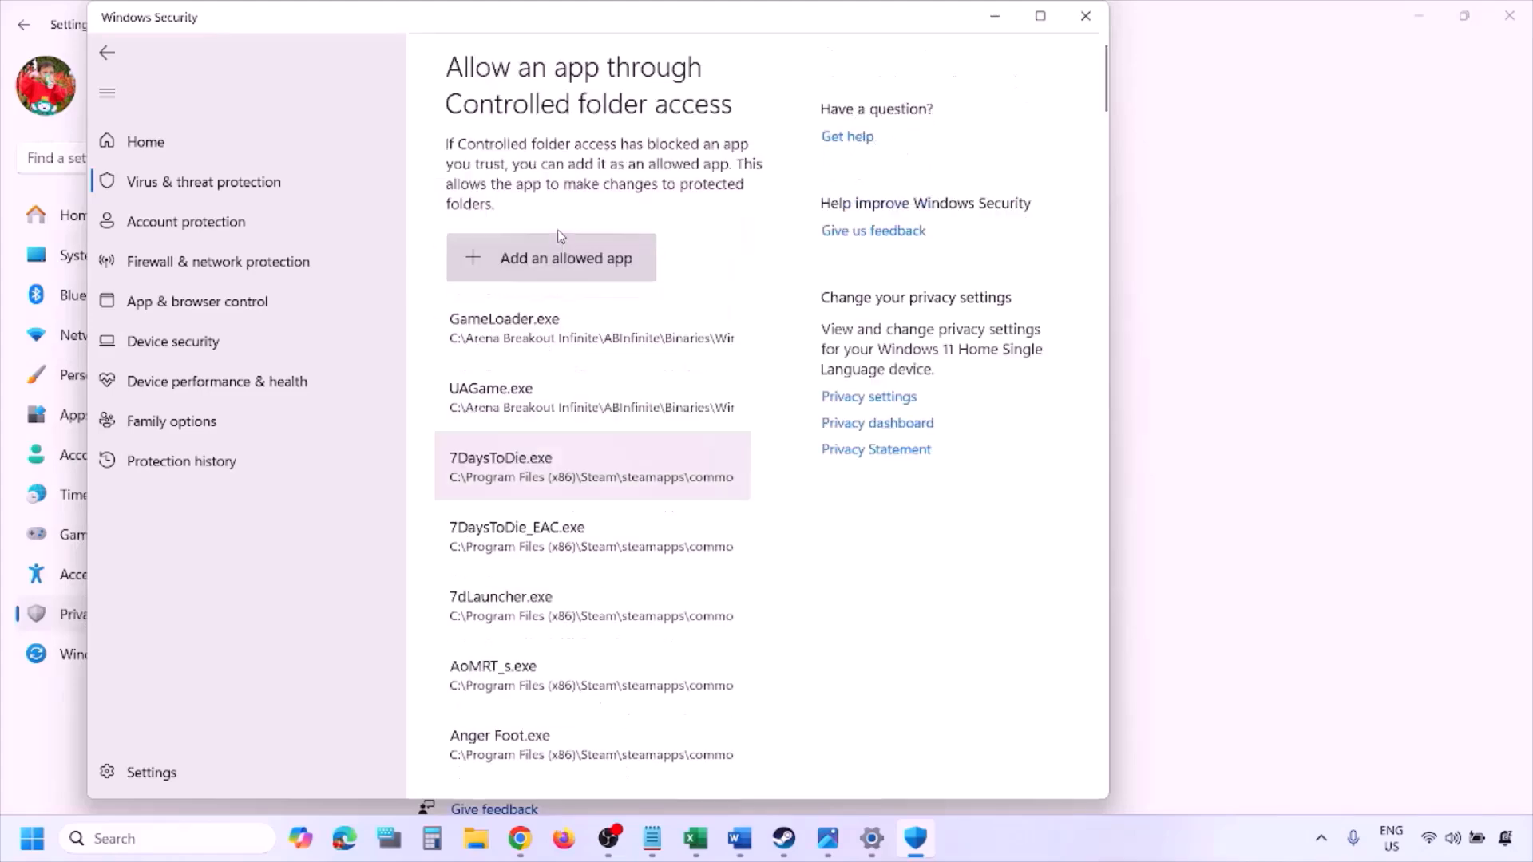
# Browse for an app to allow, going to C:\Program Files (x86)\Steam\steamapps, and cancel the file selection
pyautogui.click(587, 266)
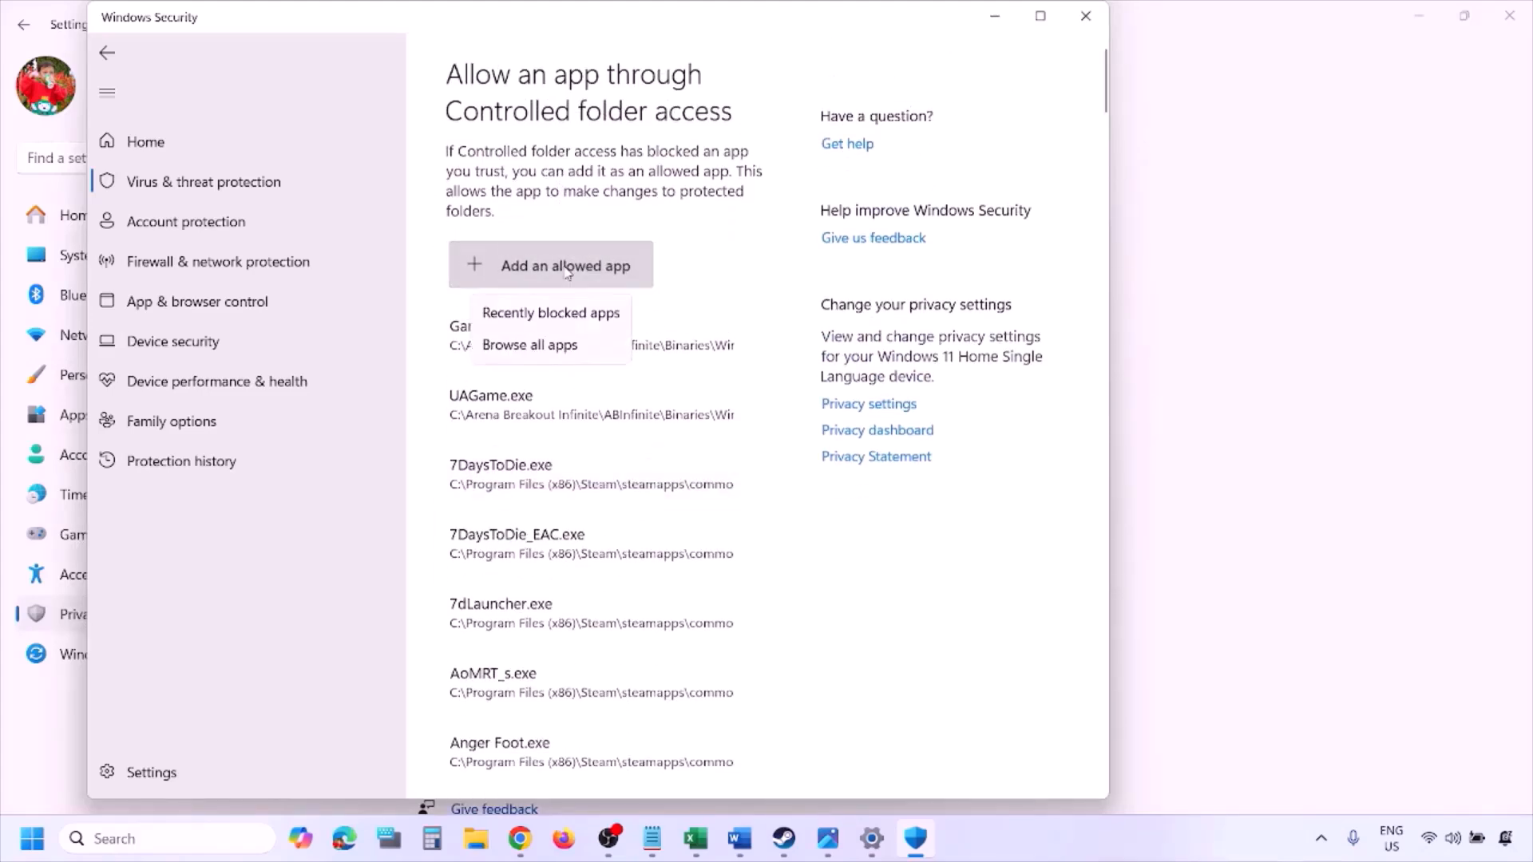
pyautogui.click(576, 345)
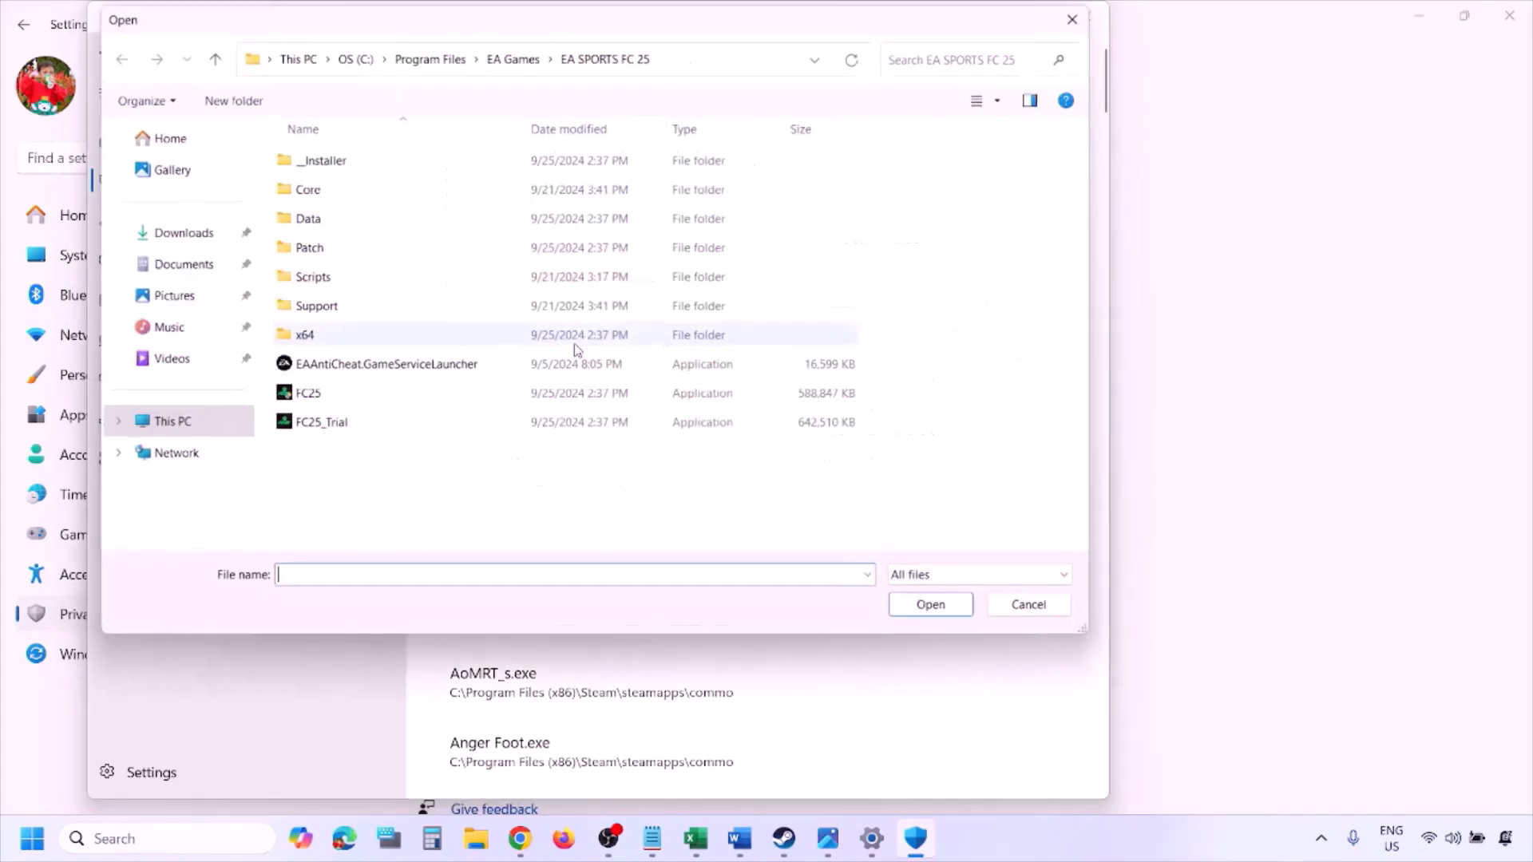
pyautogui.click(169, 425)
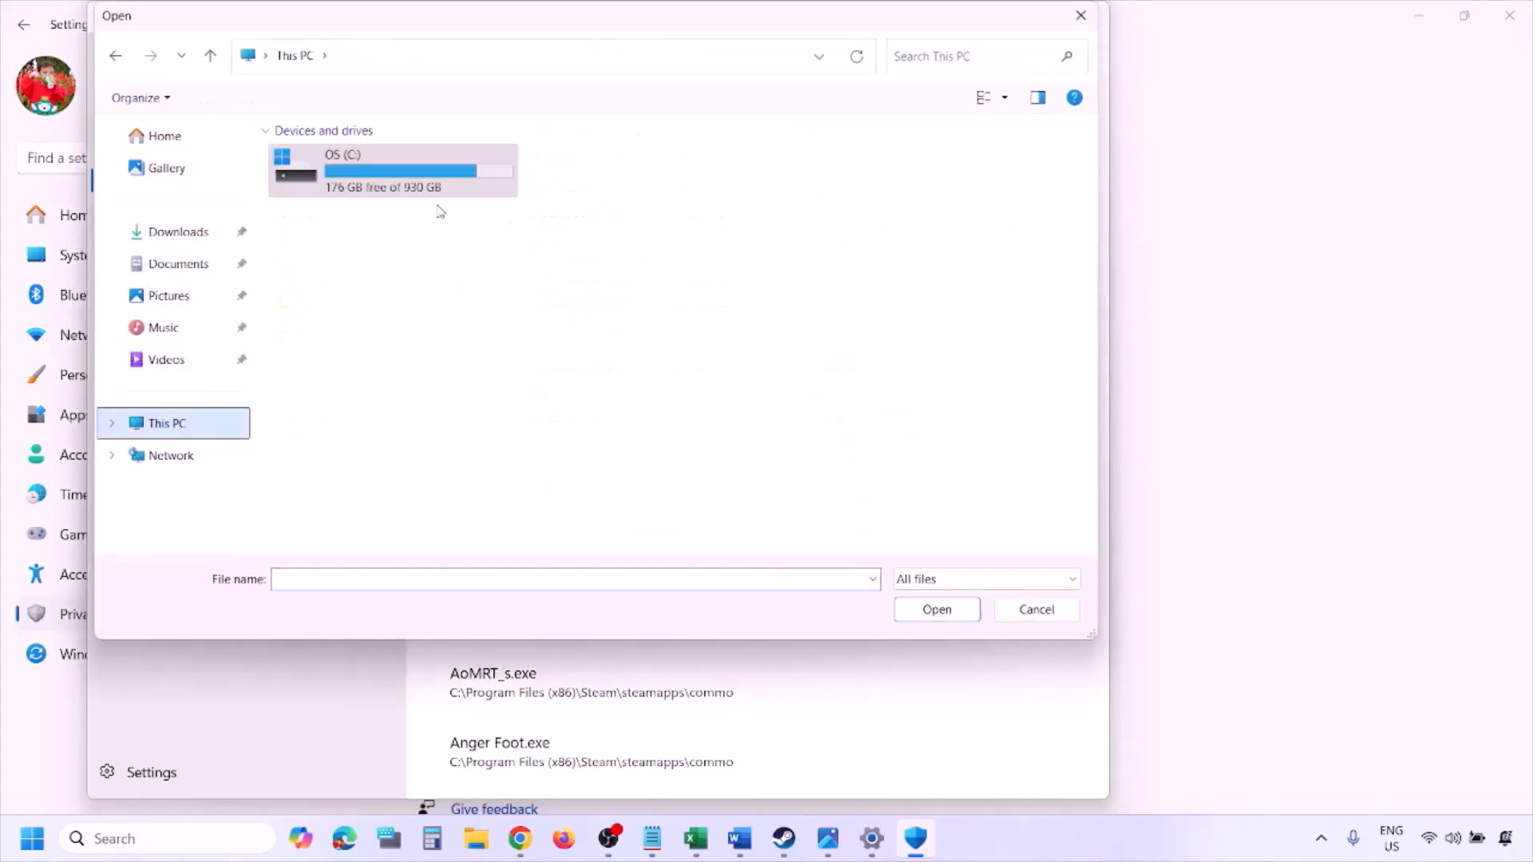
pyautogui.doubleClick(399, 183)
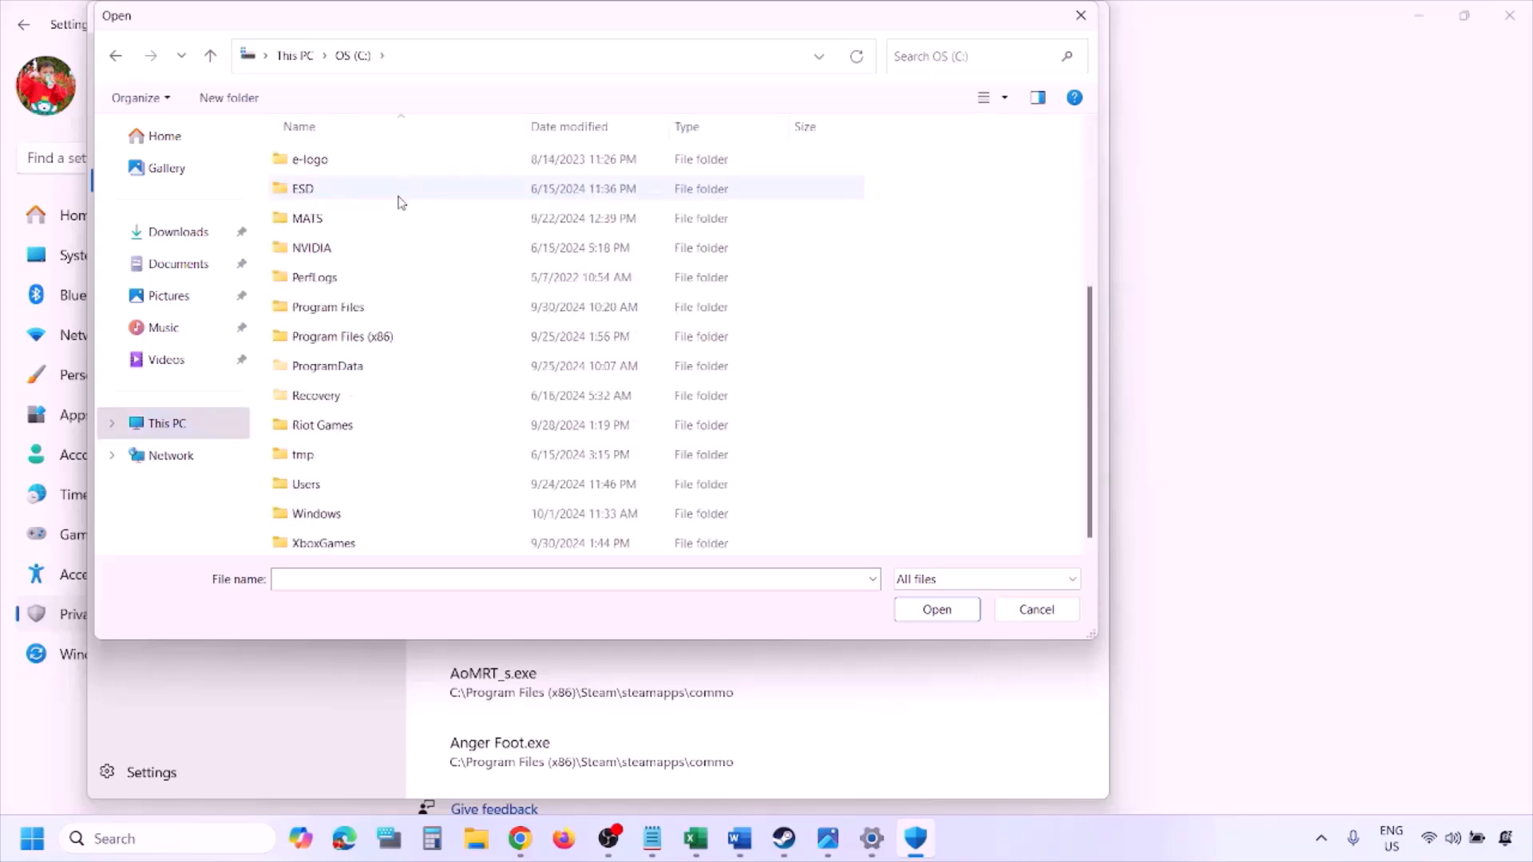
pyautogui.doubleClick(385, 336)
pyautogui.scroll(-8, 385, 336)
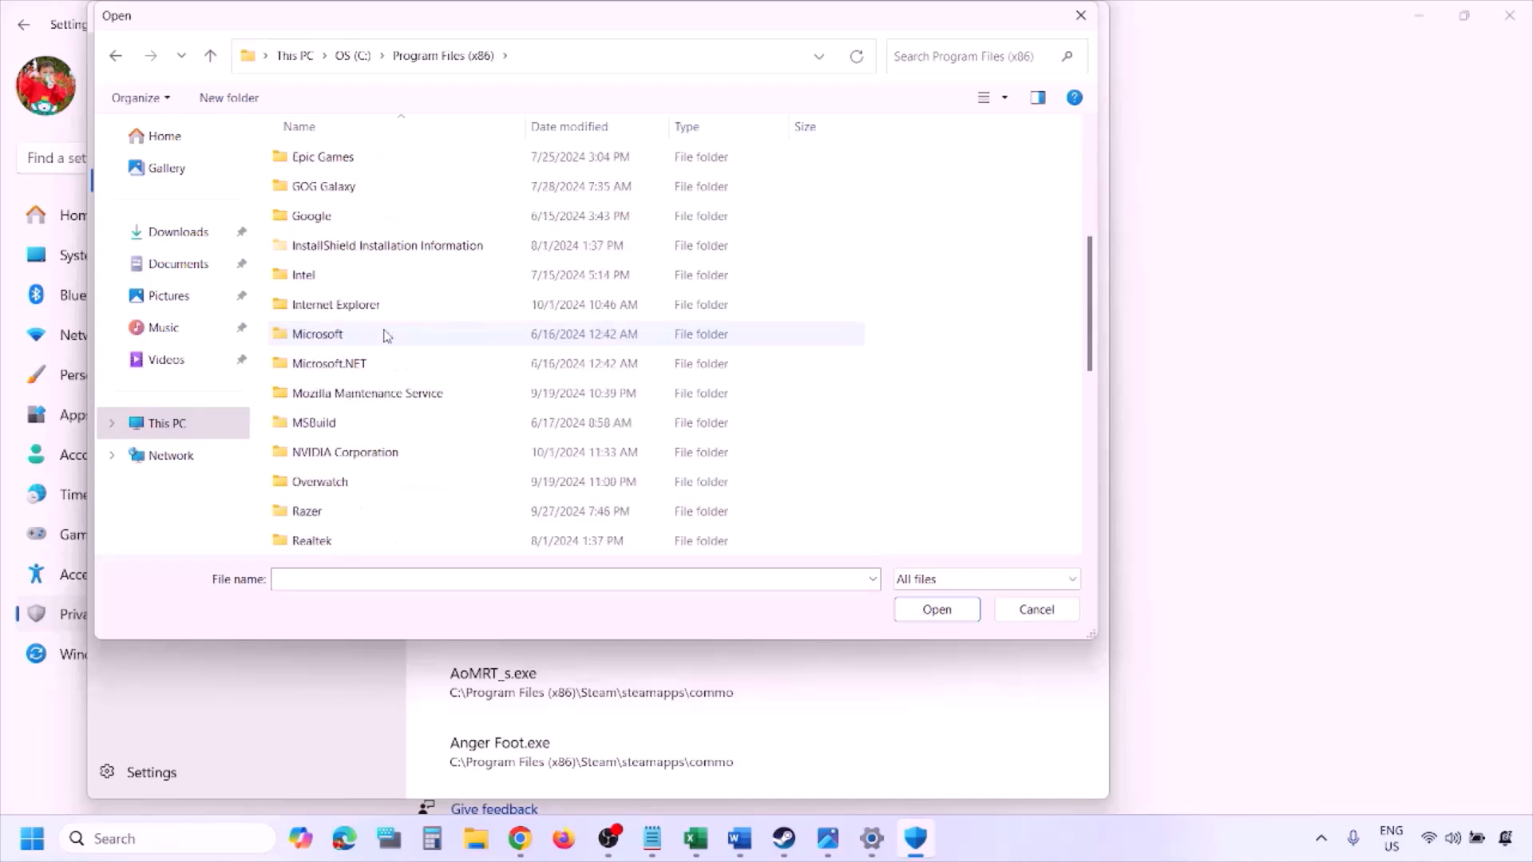
pyautogui.doubleClick(386, 275)
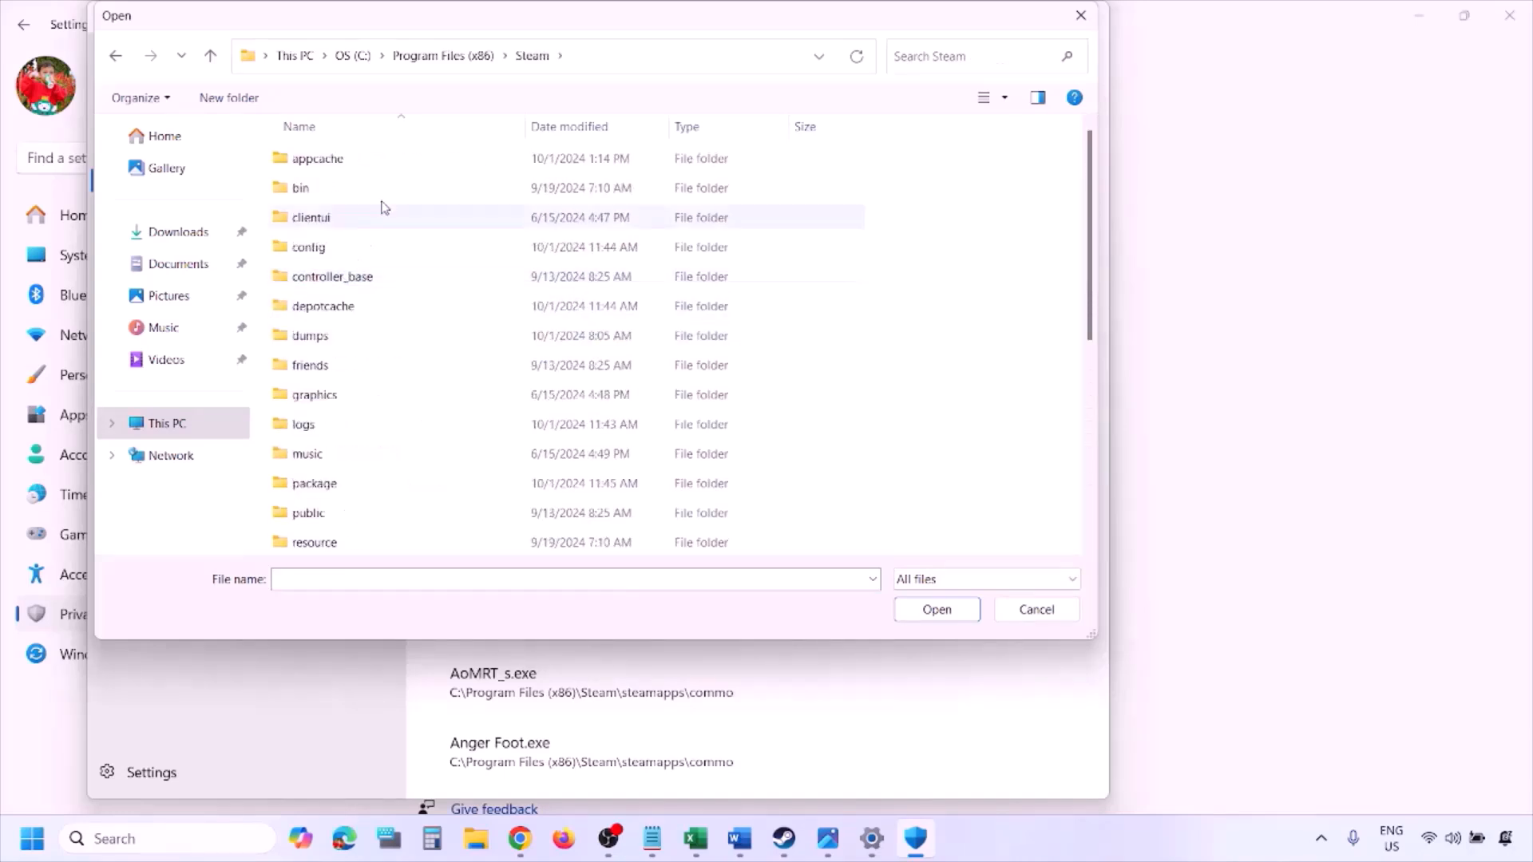
pyautogui.scroll(-4, 356, 353)
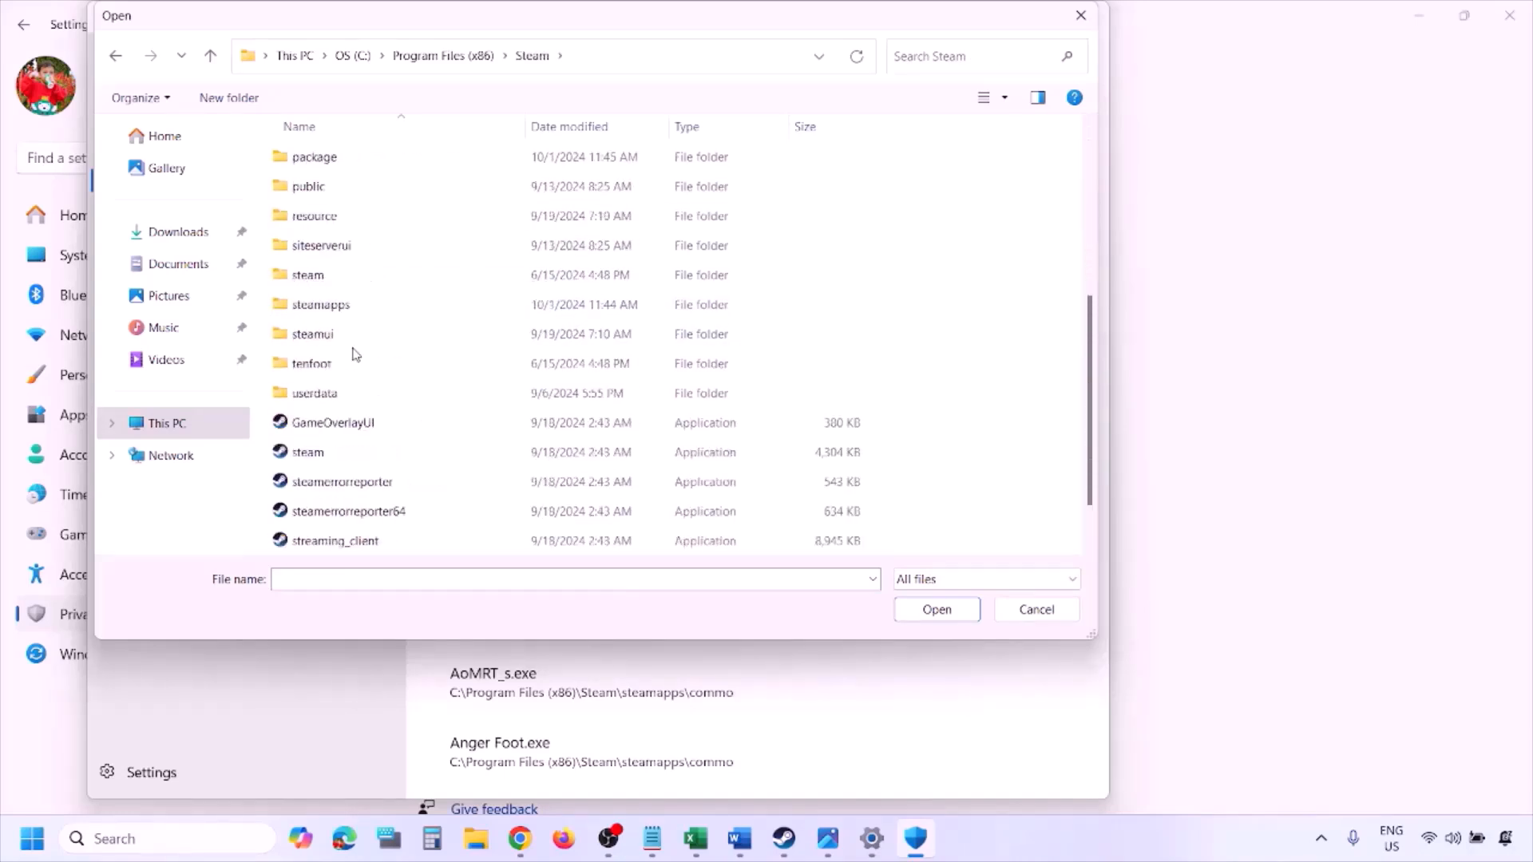
pyautogui.doubleClick(352, 307)
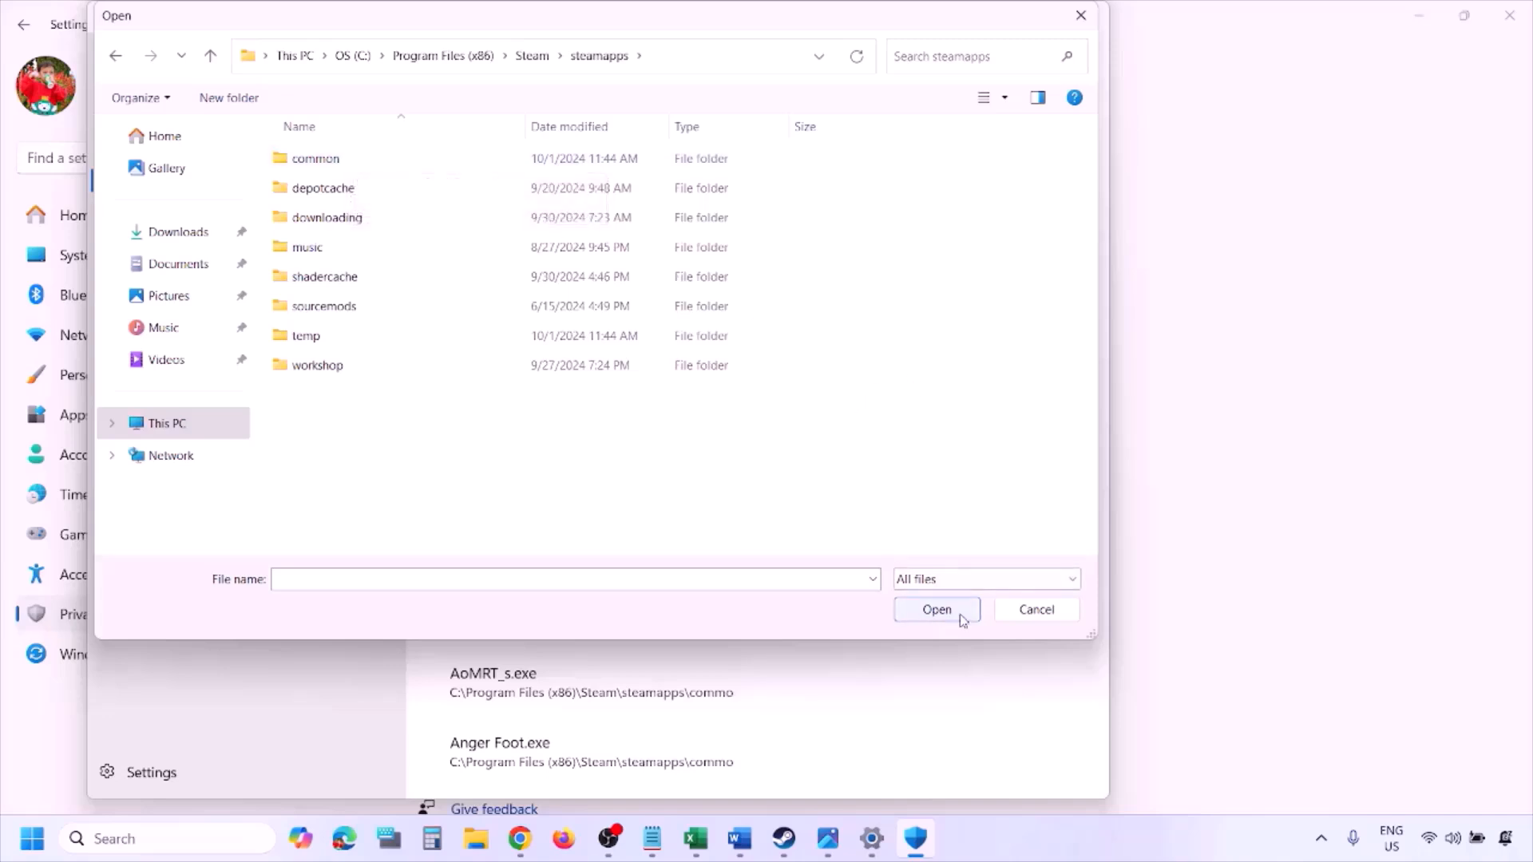
pyautogui.click(1031, 613)
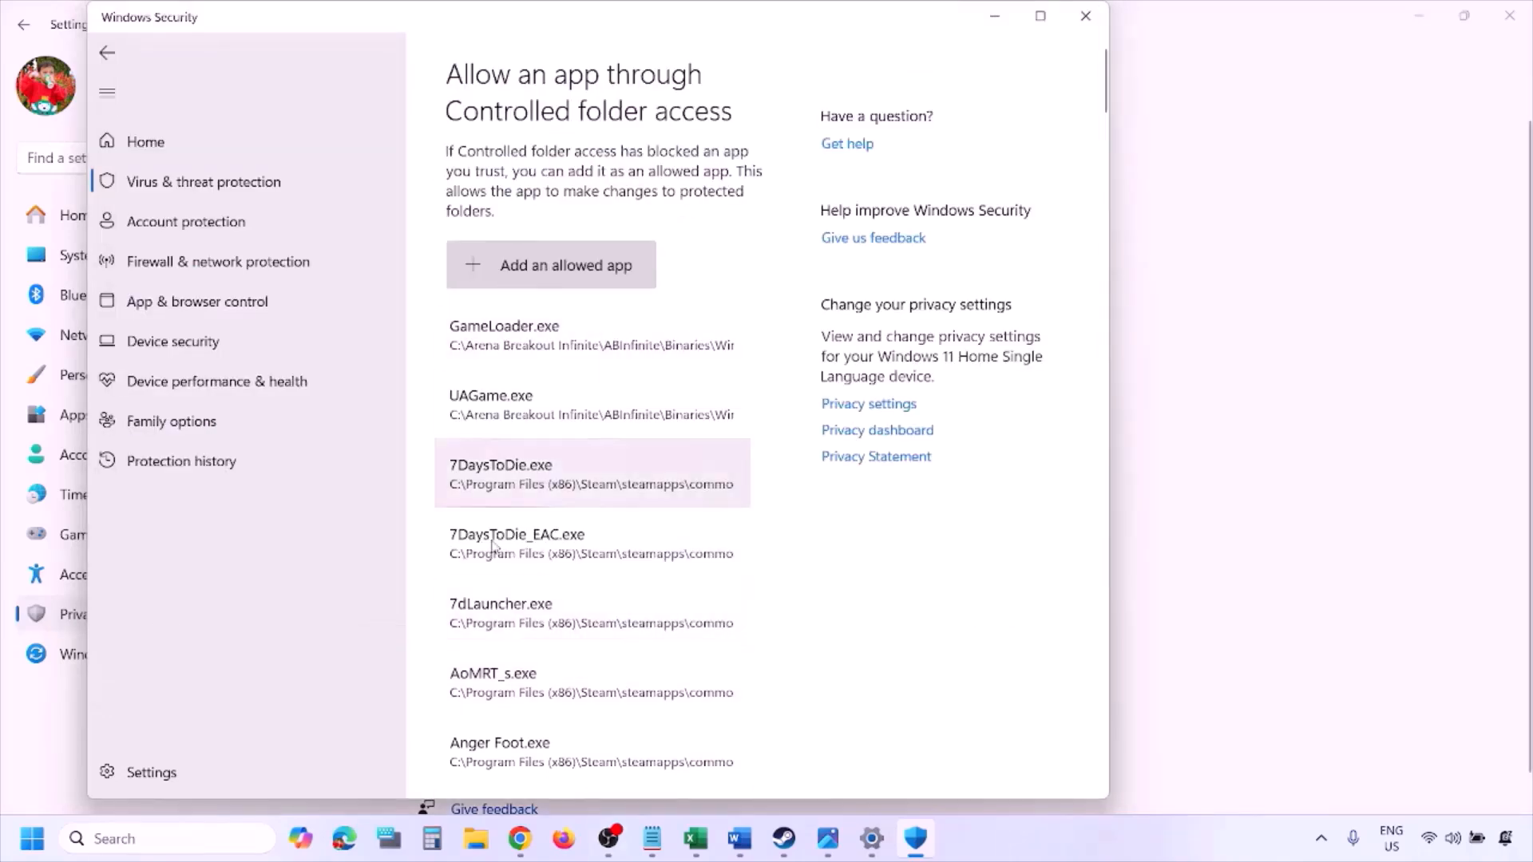
# Open Control Panel and go to the Windows Defender Firewall list of allowed apps under System and Security
pyautogui.click(158, 838)
pyautogui.write('ontrol')
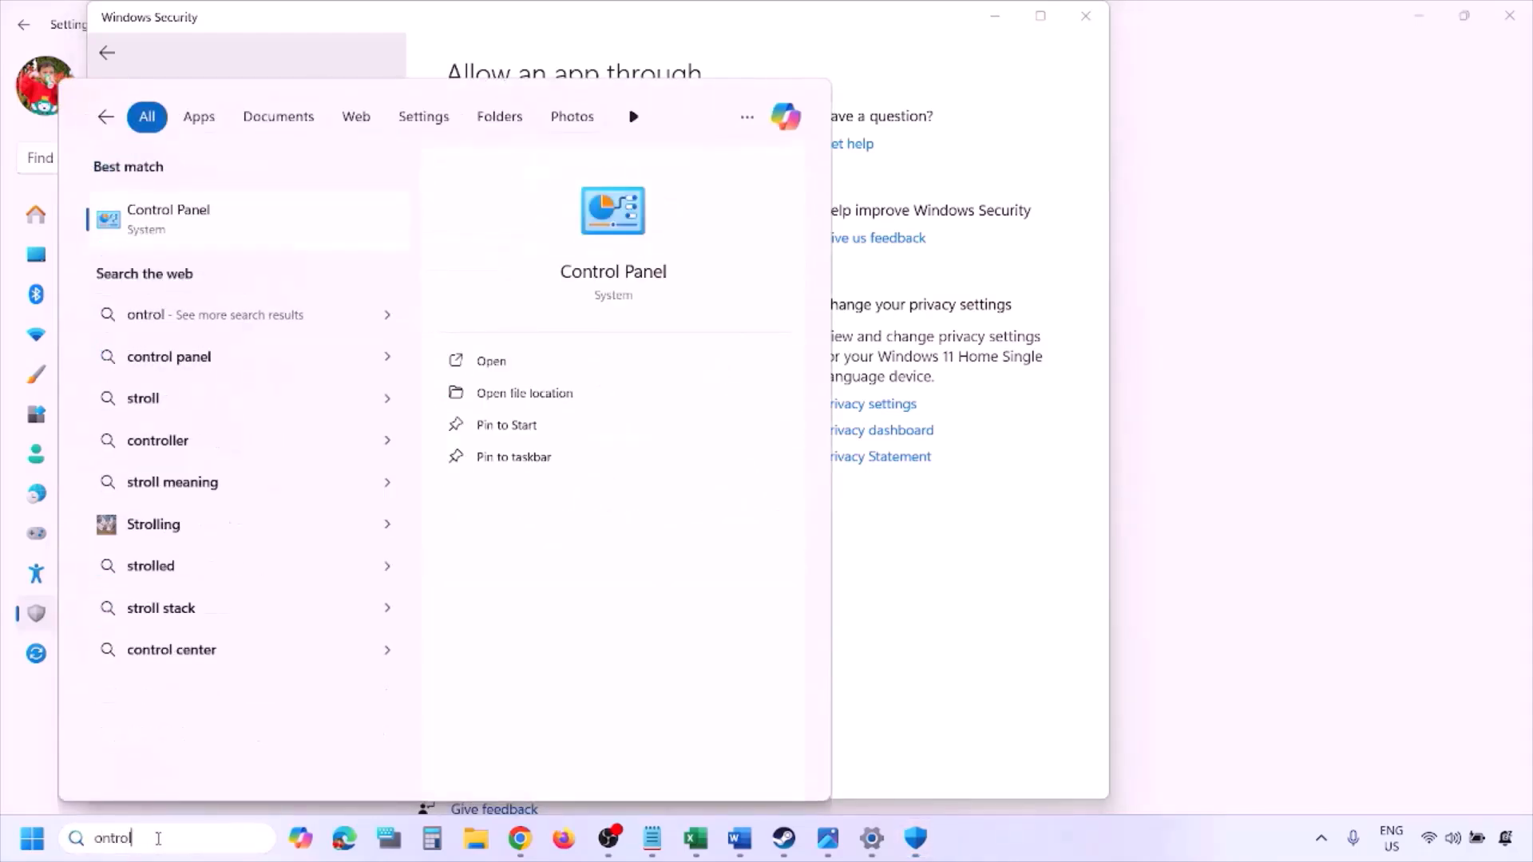
pyautogui.press('Return')
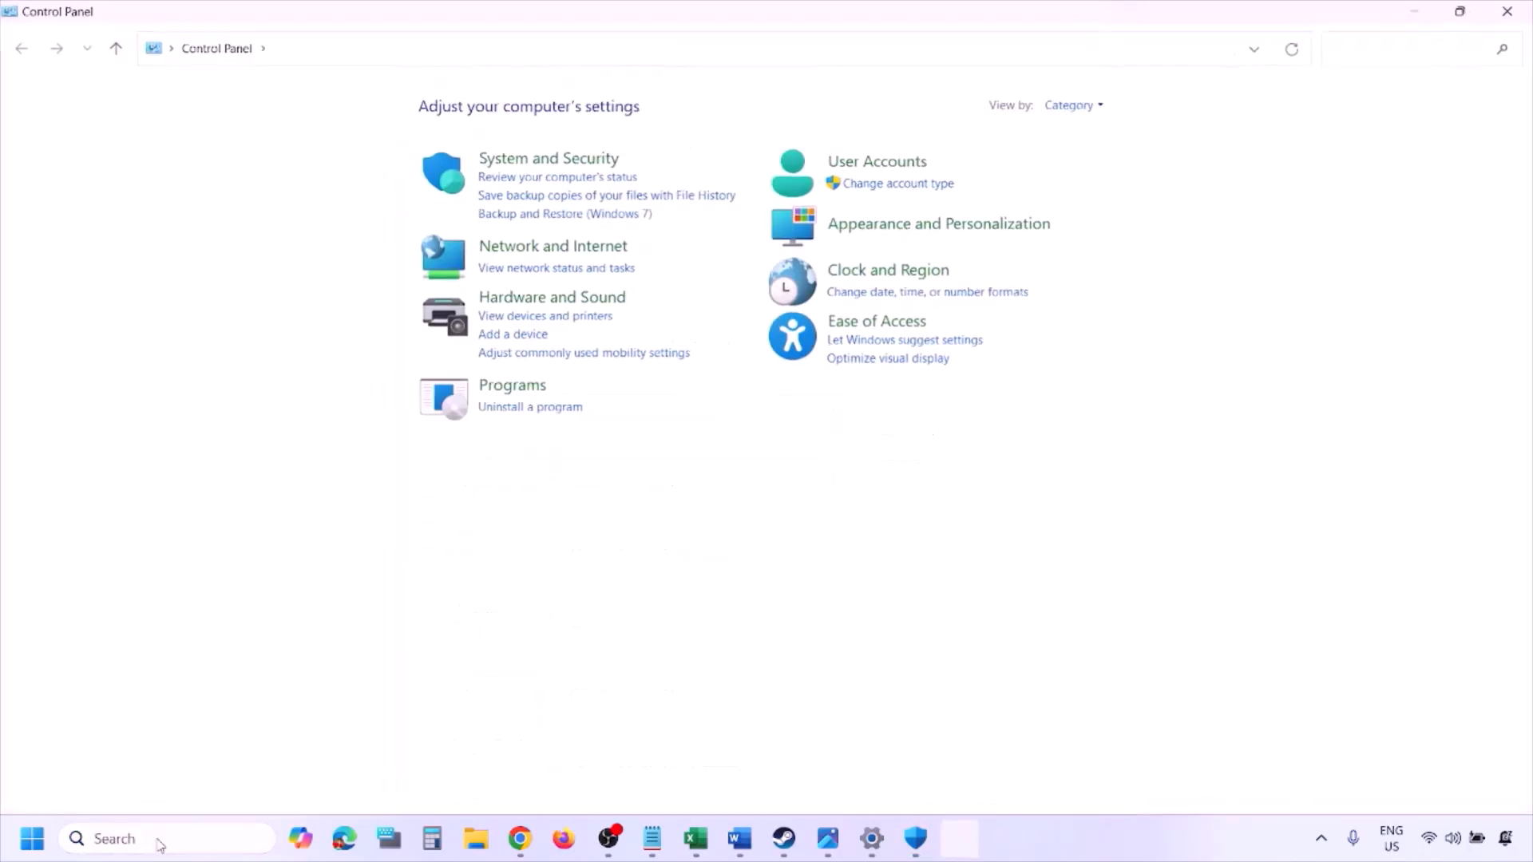
pyautogui.click(526, 162)
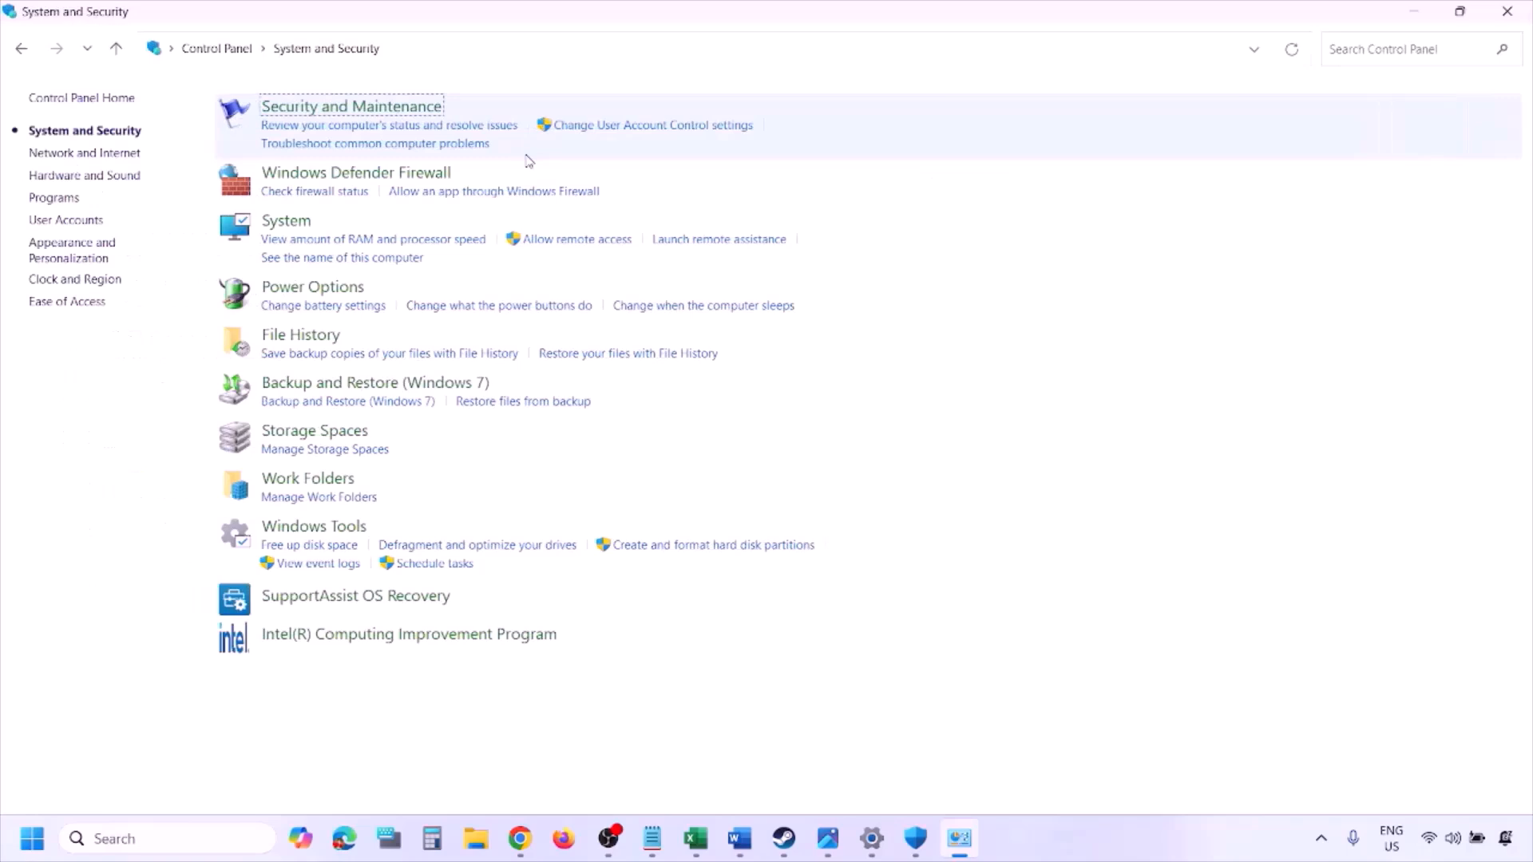
pyautogui.click(413, 173)
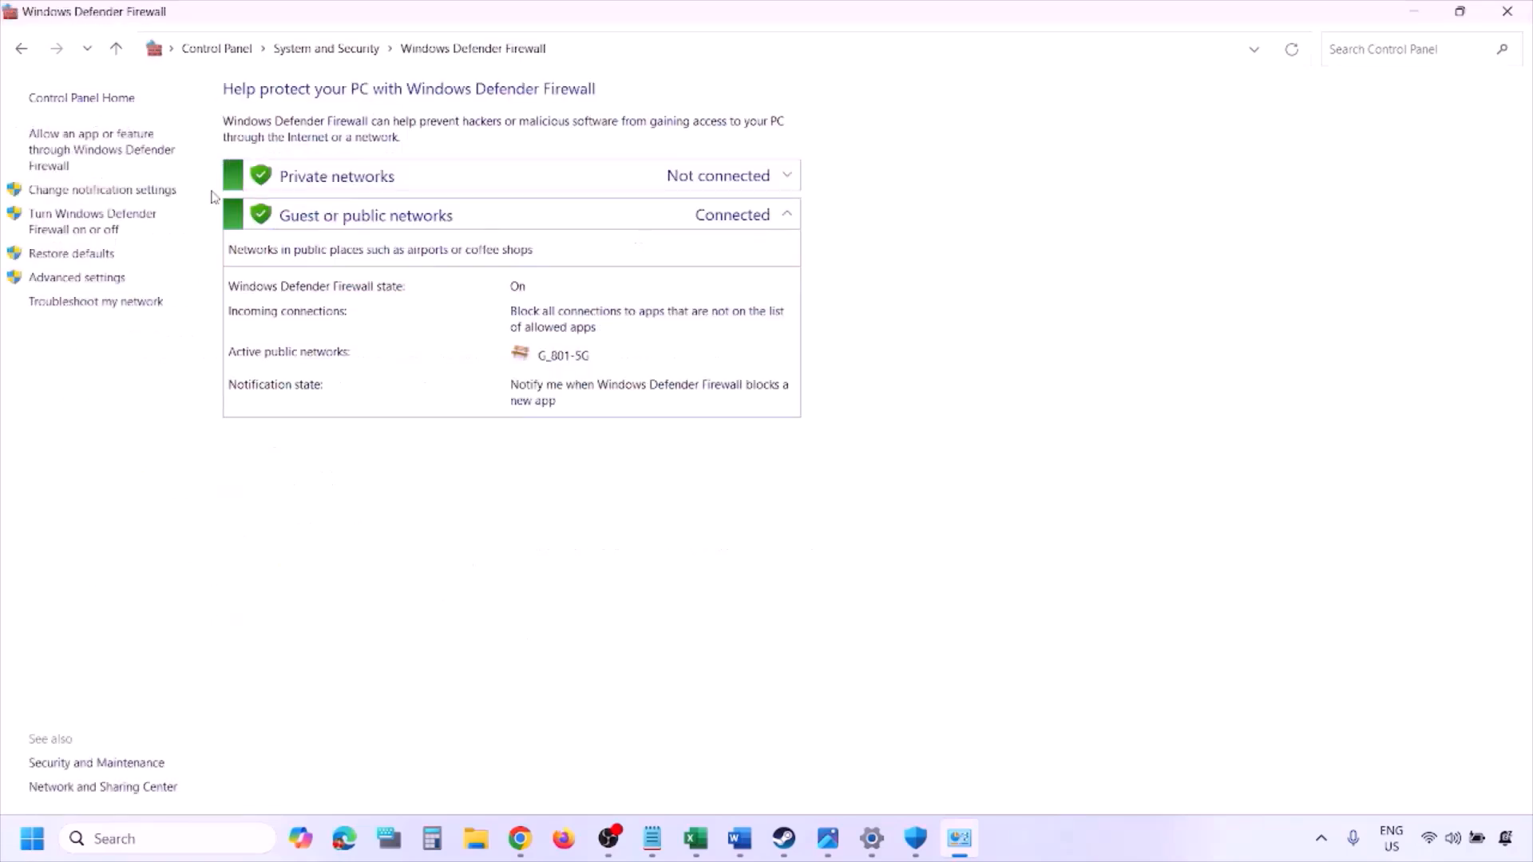
pyautogui.click(104, 148)
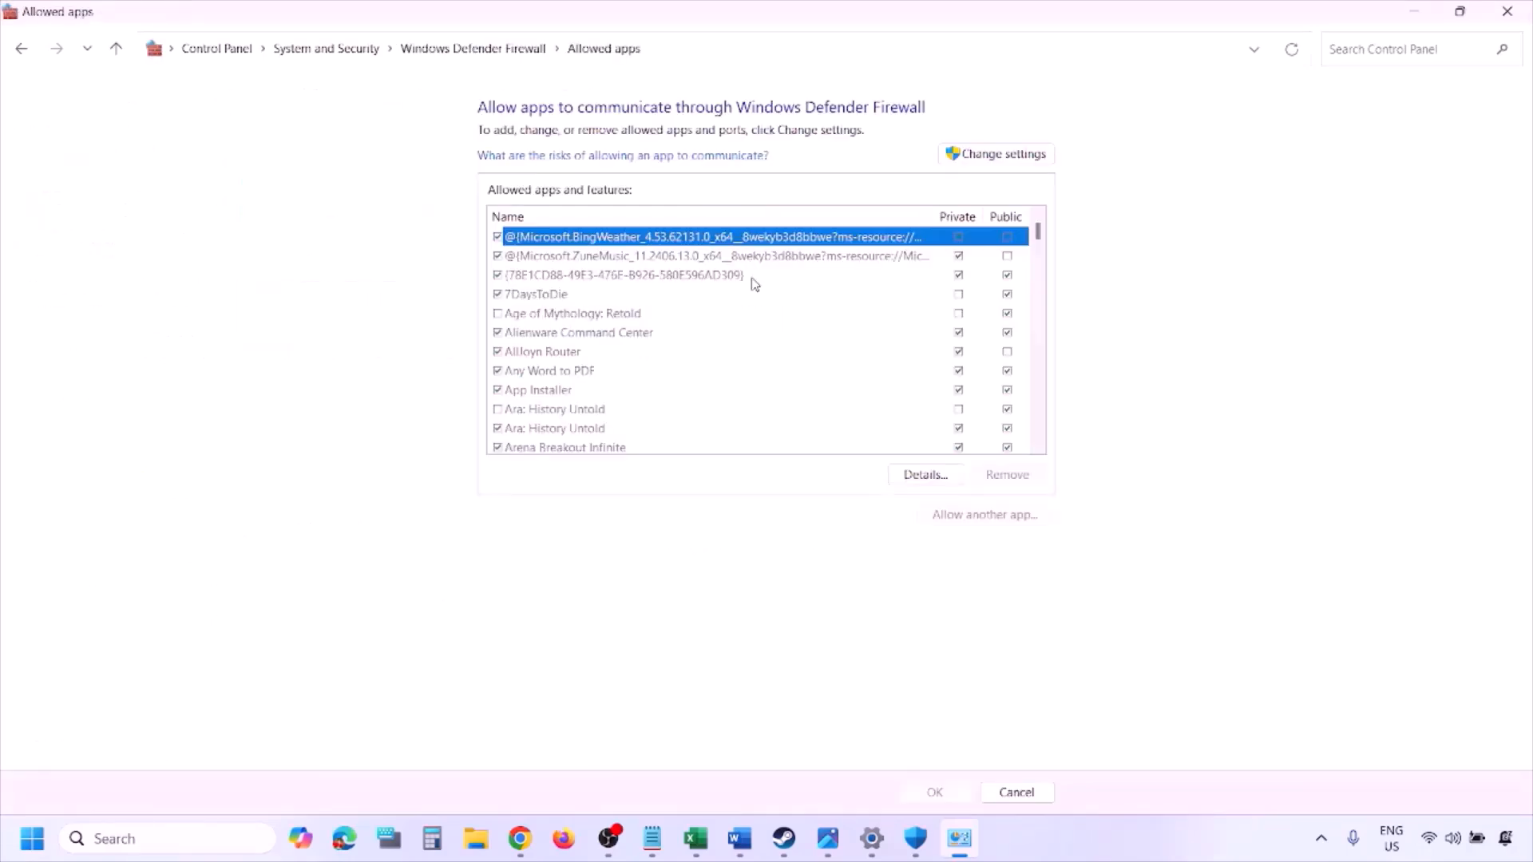
# Unlock the firewall's allowed apps list, browse This PC for another app to allow, then cancel the selection and close Control Panel
pyautogui.click(1030, 152)
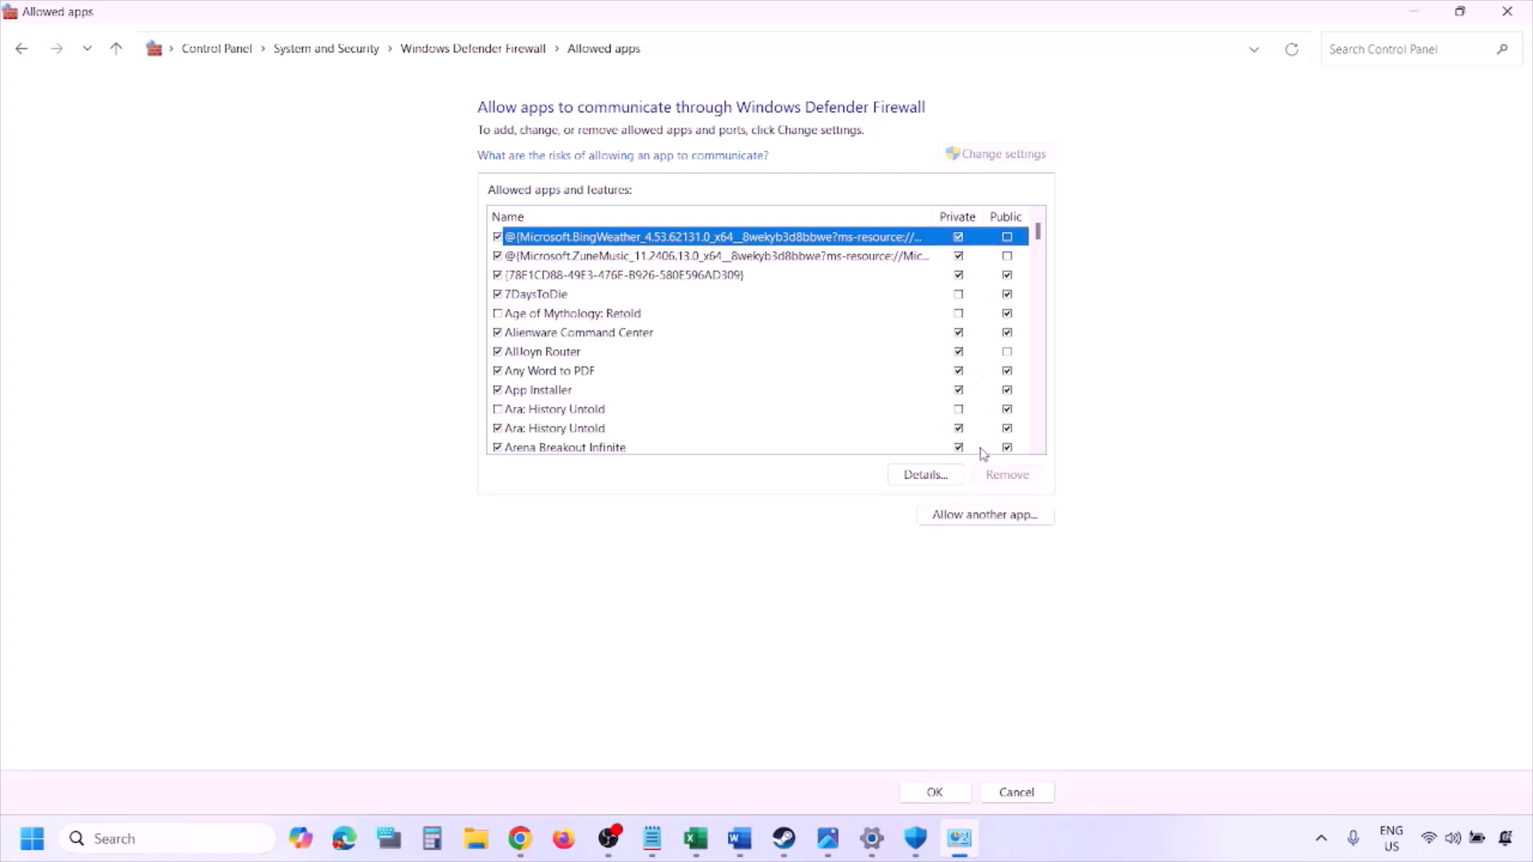
pyautogui.click(985, 517)
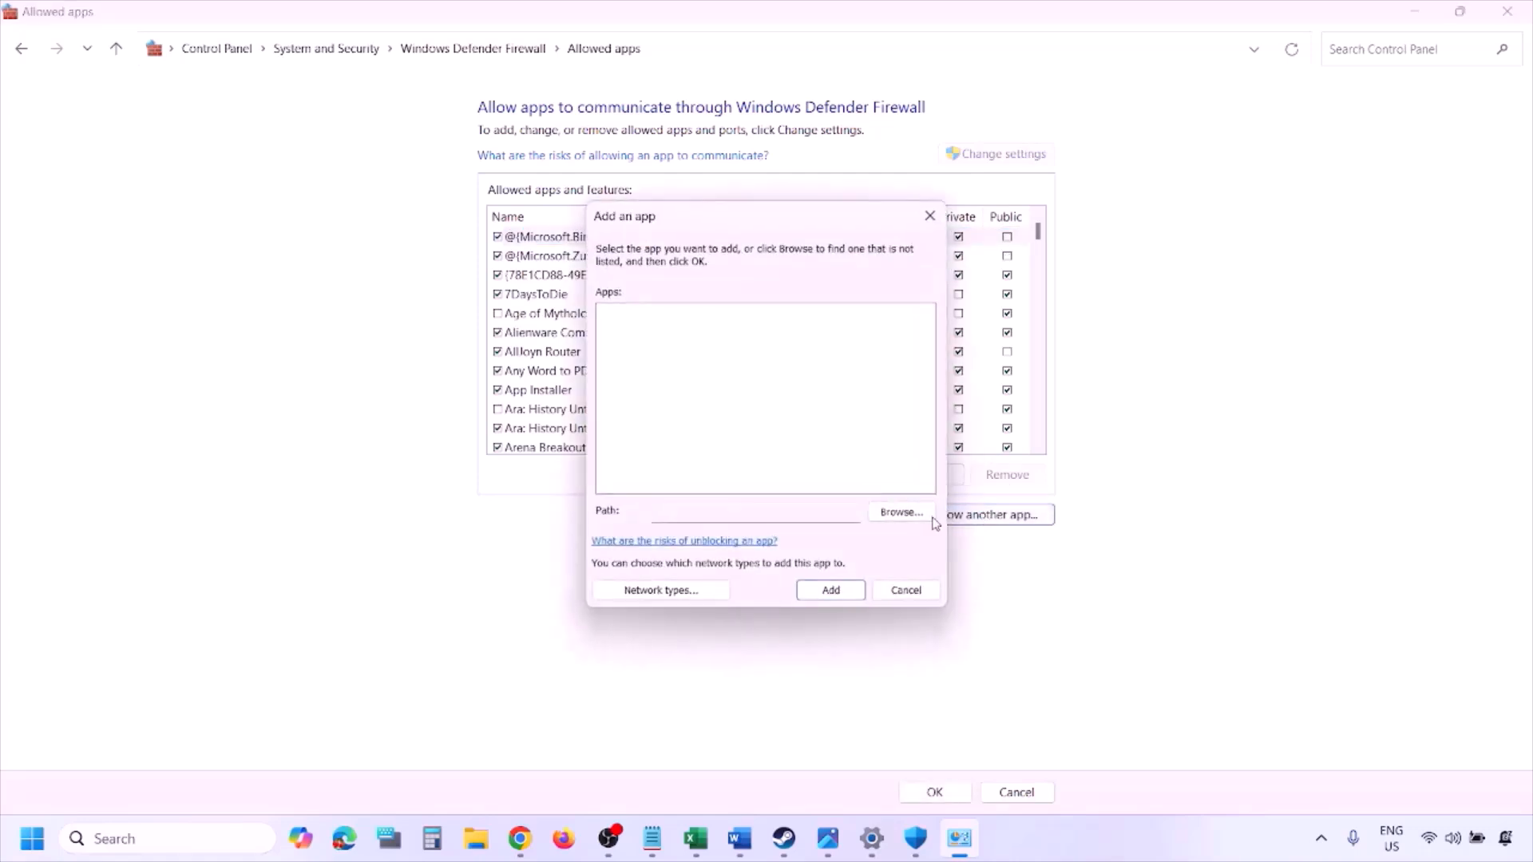
pyautogui.click(902, 513)
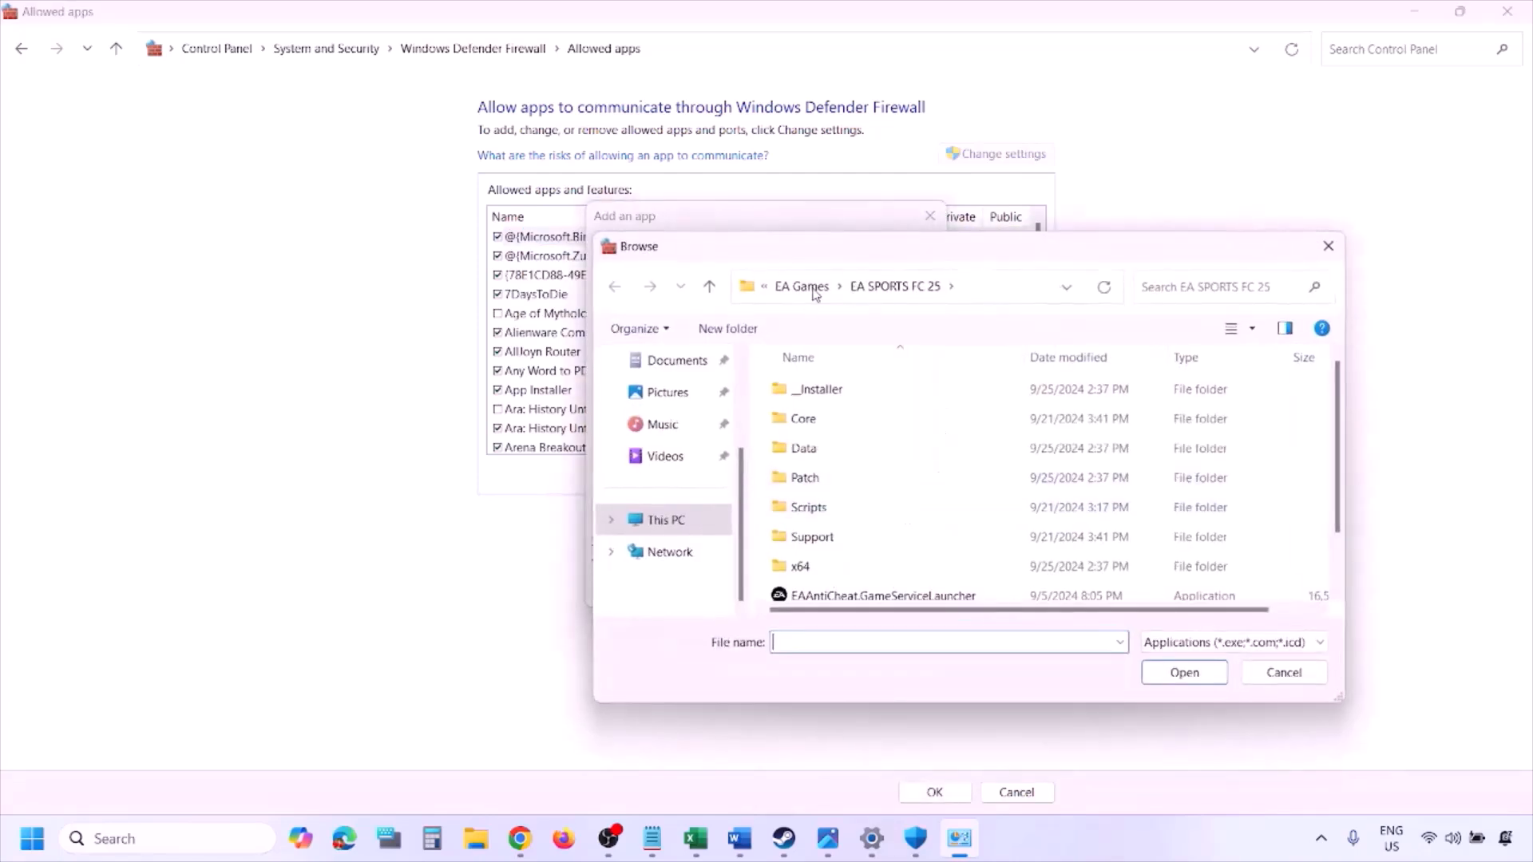
pyautogui.click(702, 527)
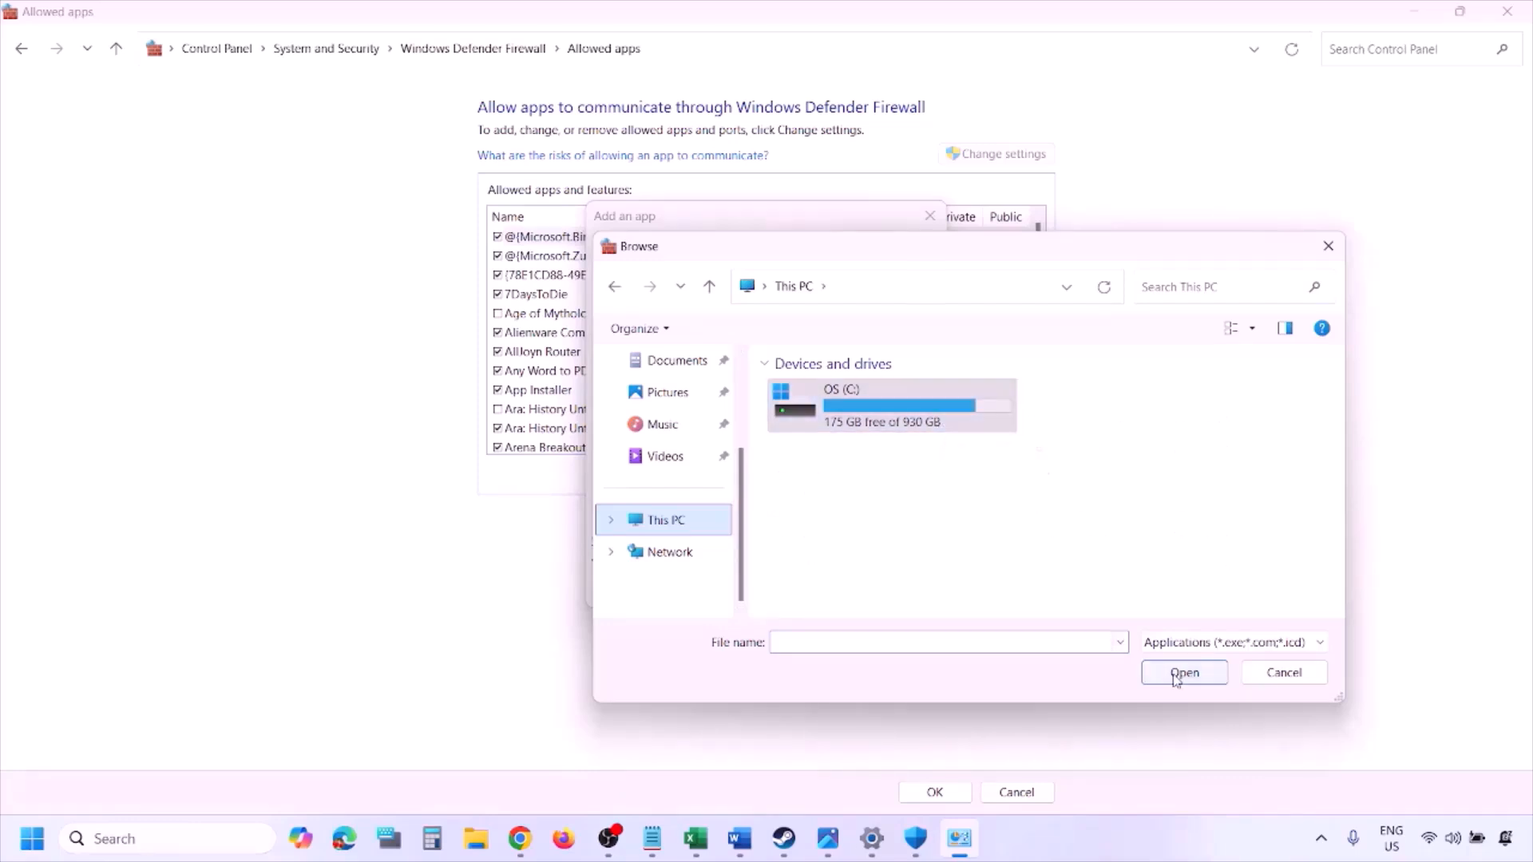
pyautogui.click(1265, 679)
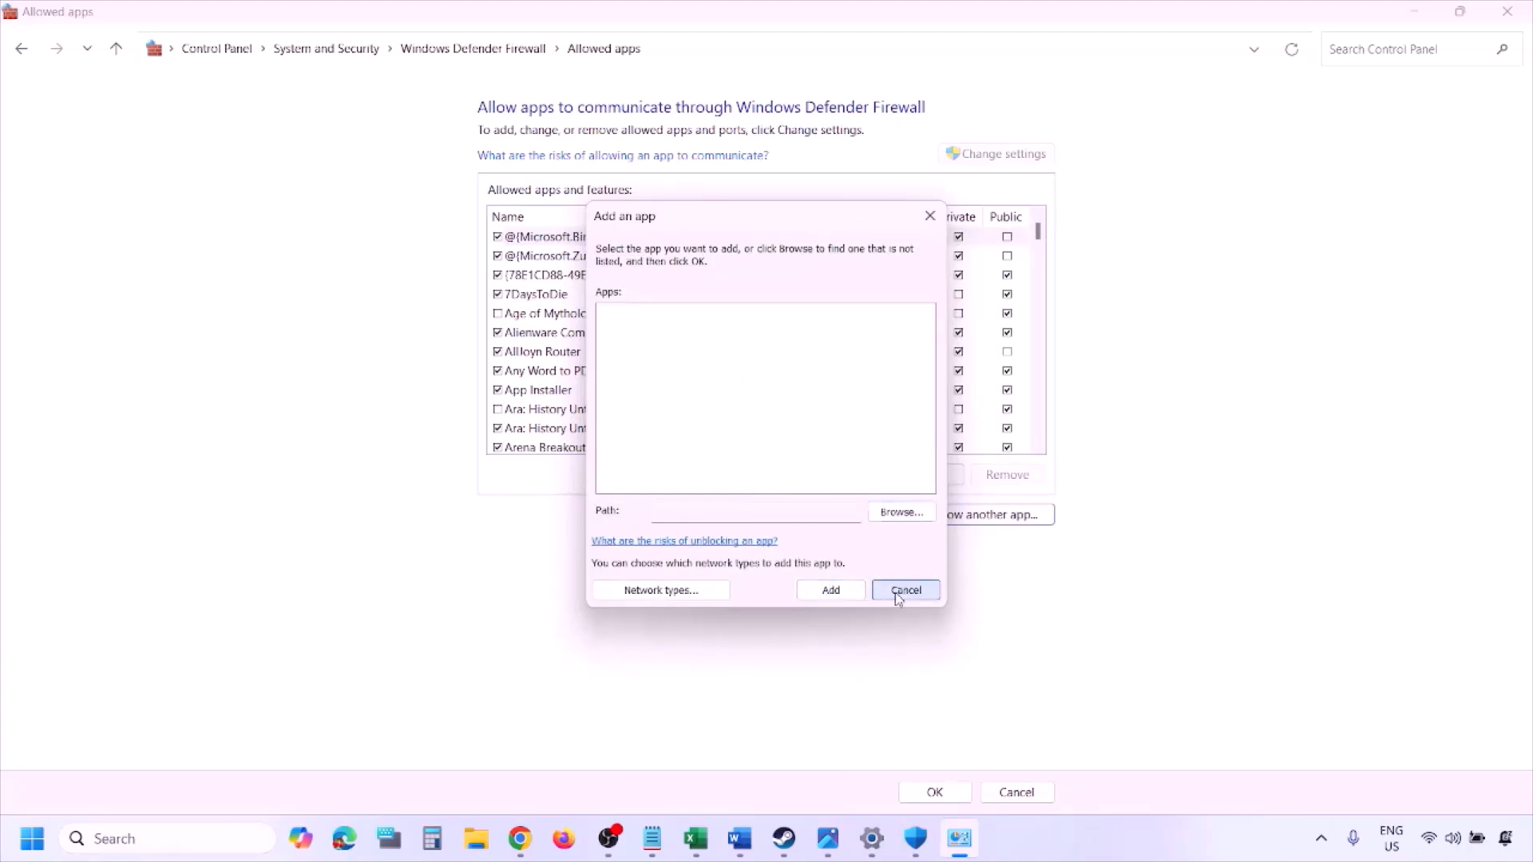
pyautogui.click(894, 593)
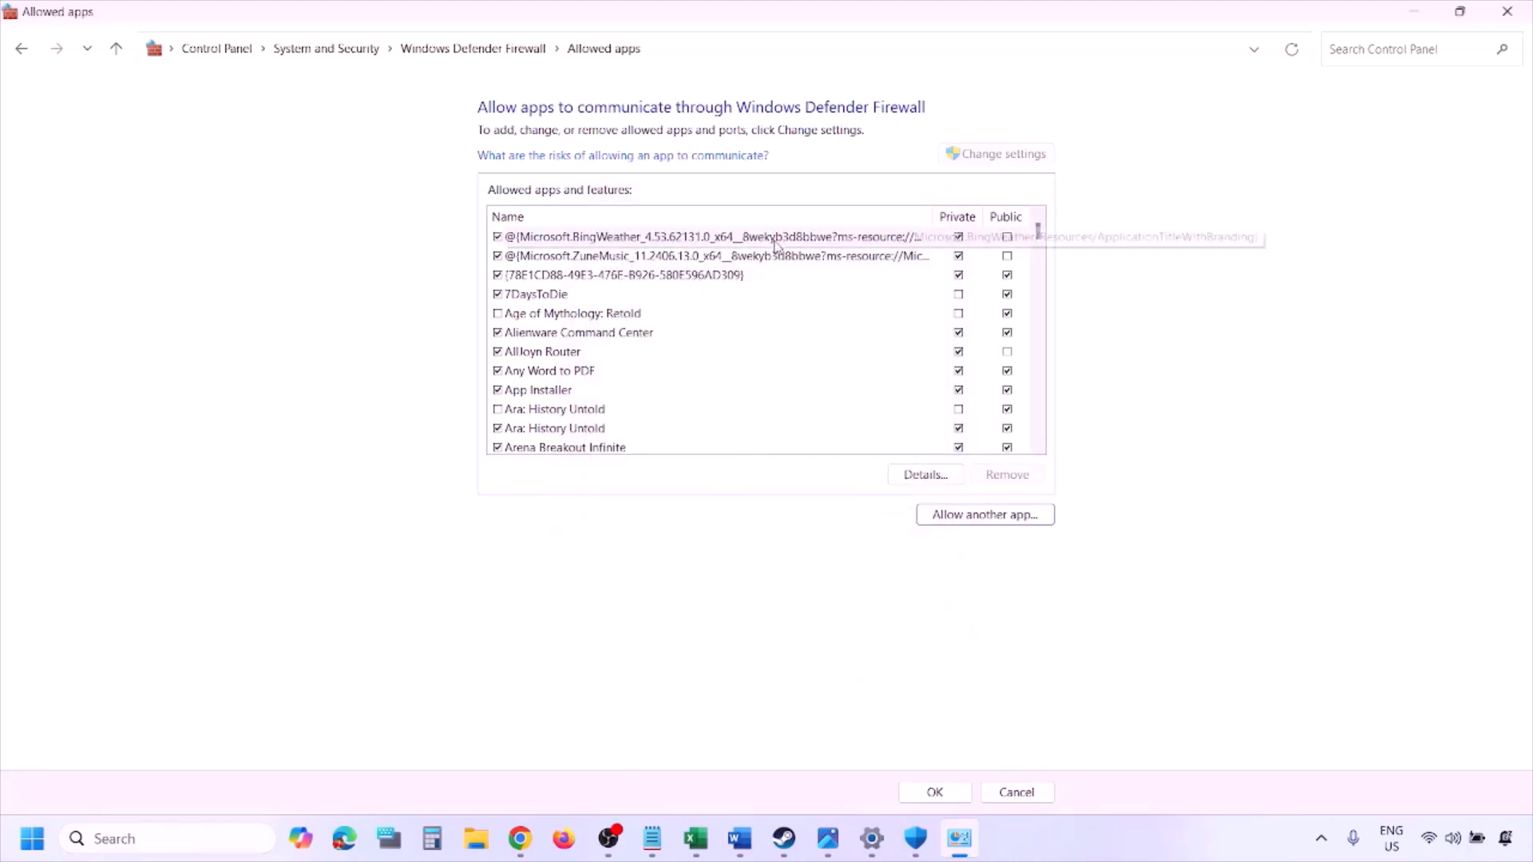
pyautogui.click(1508, 12)
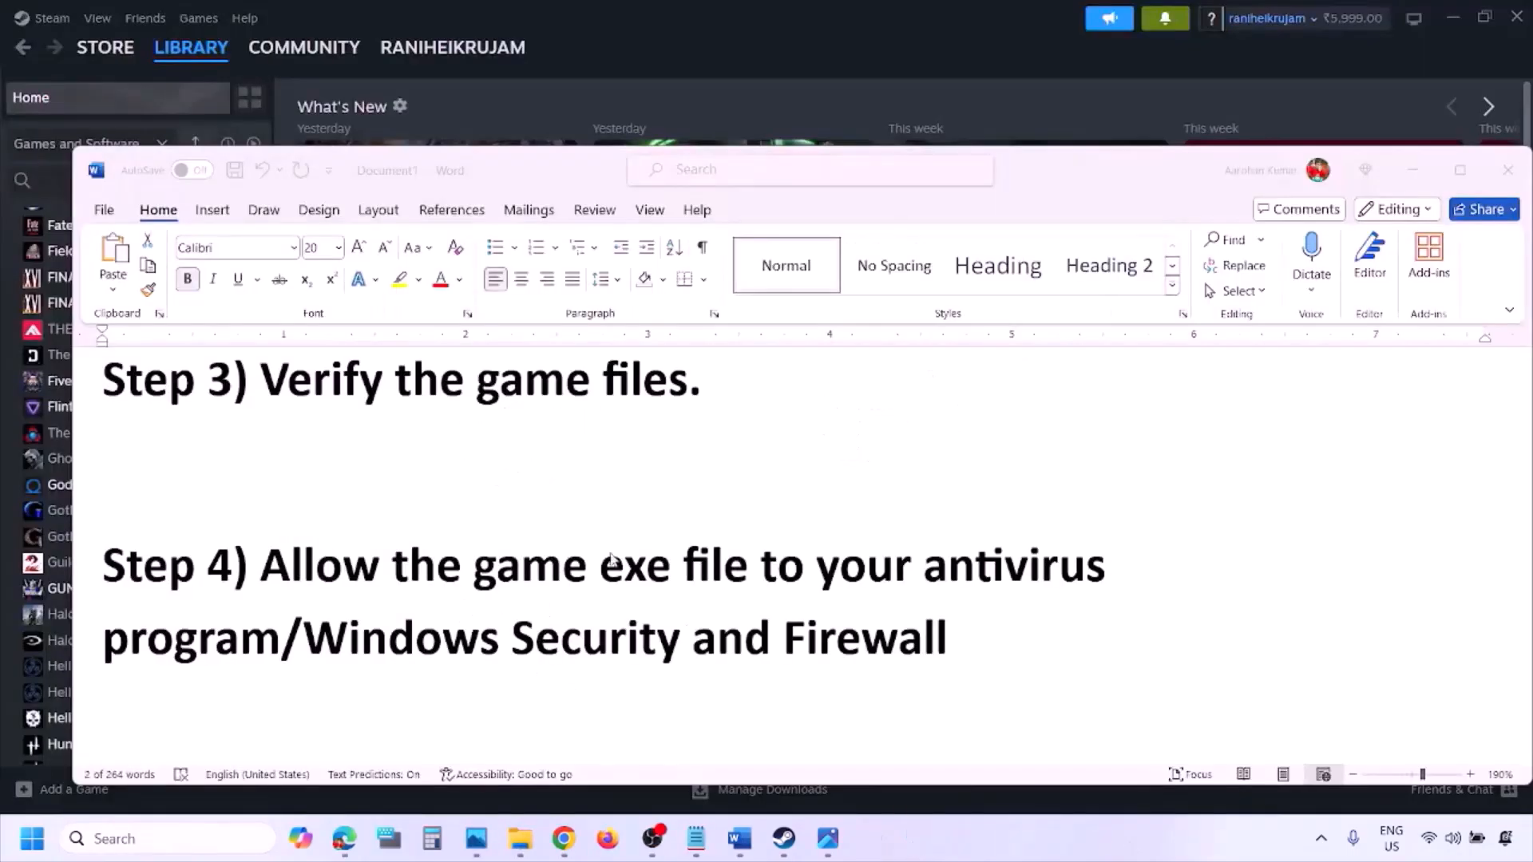
# Review Step 5 on clean graphics driver installation in the Word document, highlighting parts of the NVIDIA and AMD links
pyautogui.scroll(-3, 559, 559)
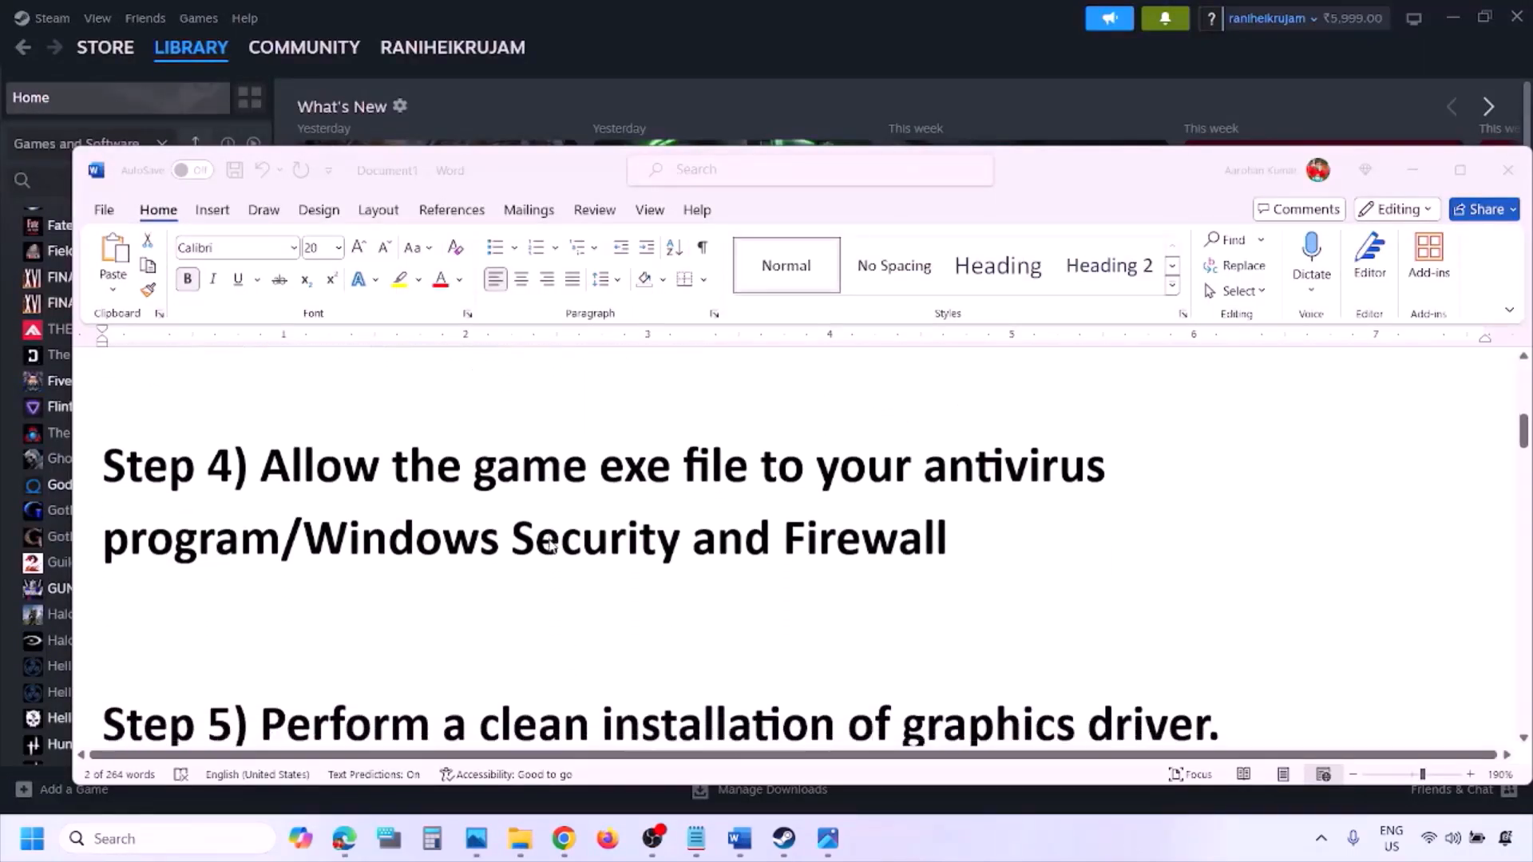
pyautogui.scroll(-2, 500, 573)
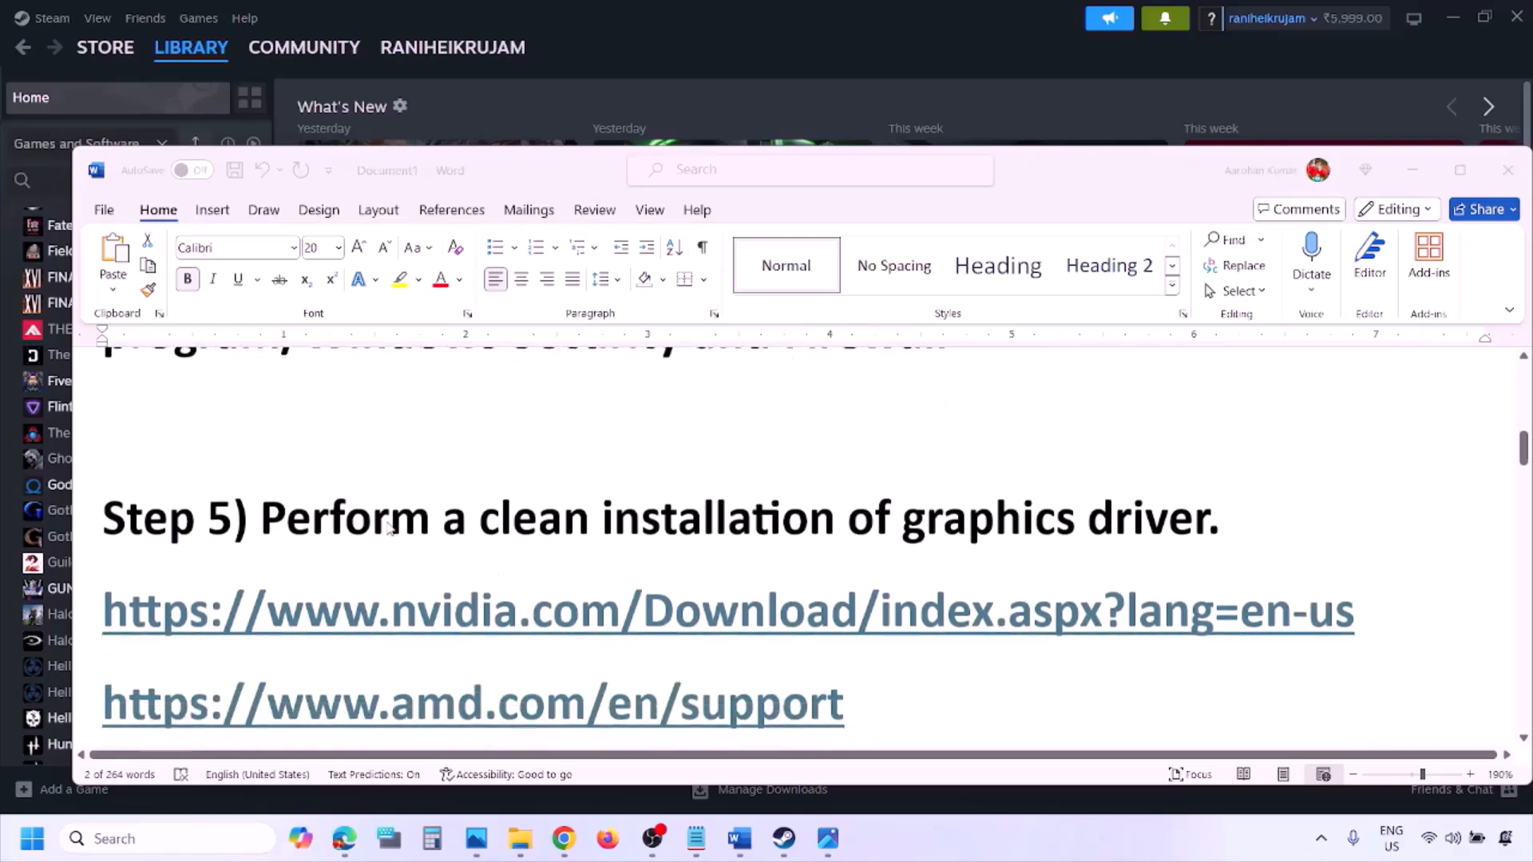
pyautogui.doubleClick(379, 521)
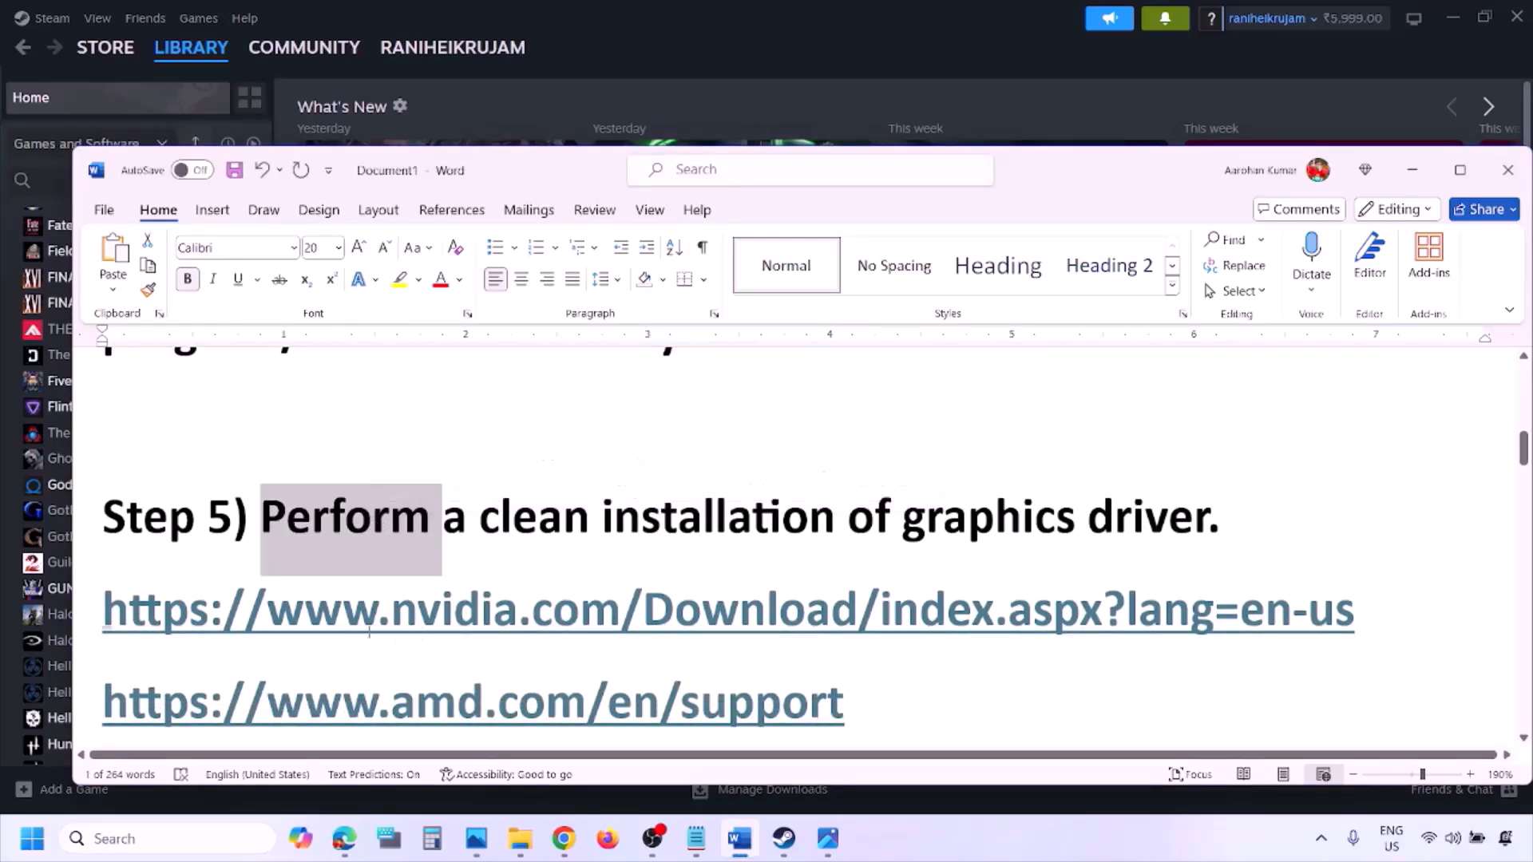
pyautogui.moveTo(340, 622); pyautogui.dragTo(552, 626)
pyautogui.scroll(-1, 551, 625)
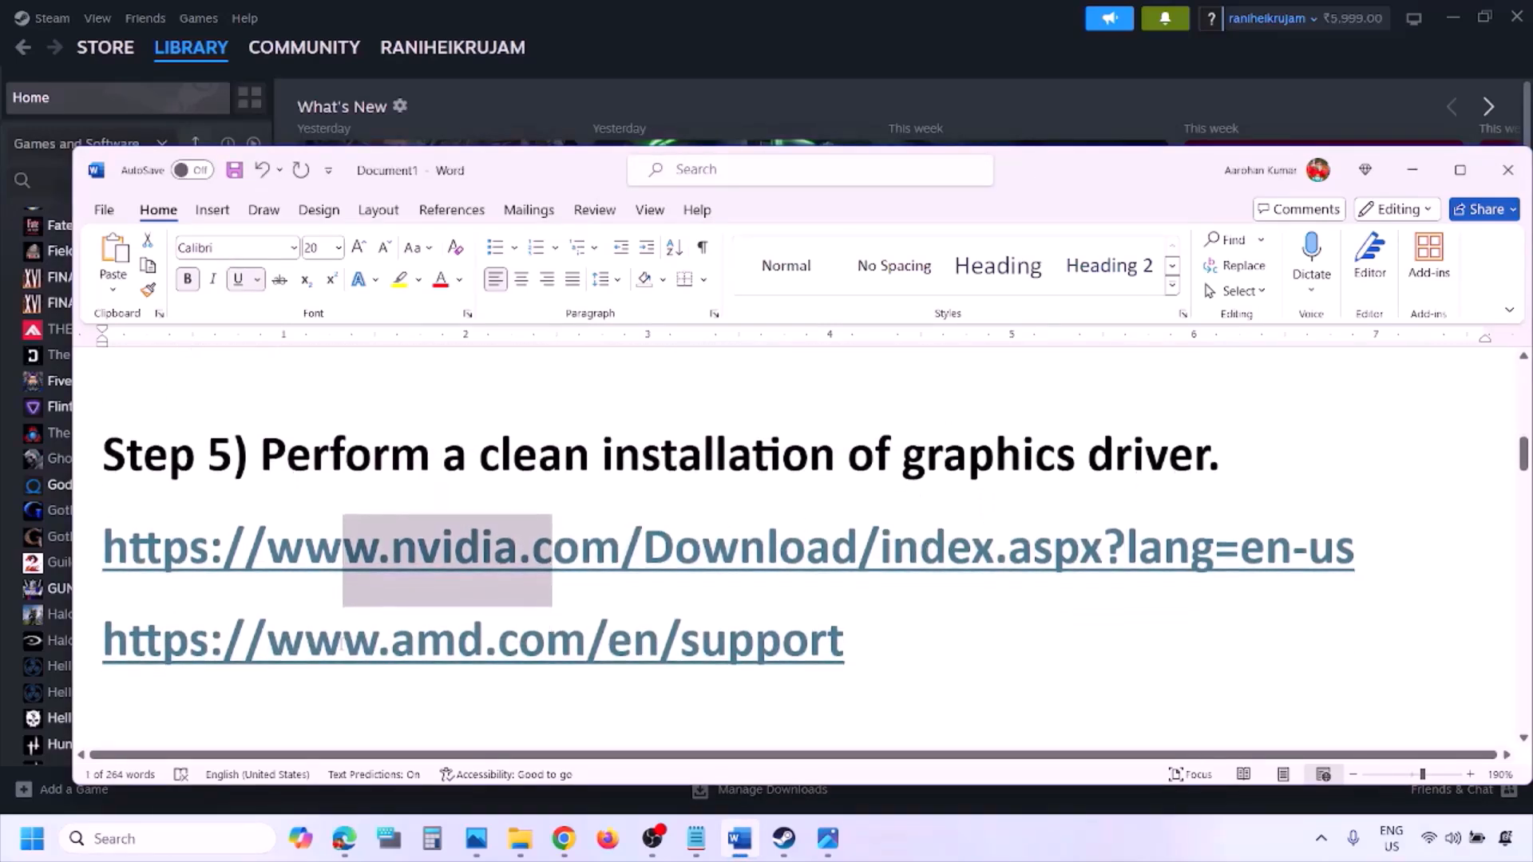
pyautogui.moveTo(343, 654); pyautogui.dragTo(808, 681)
pyautogui.click(1006, 826)
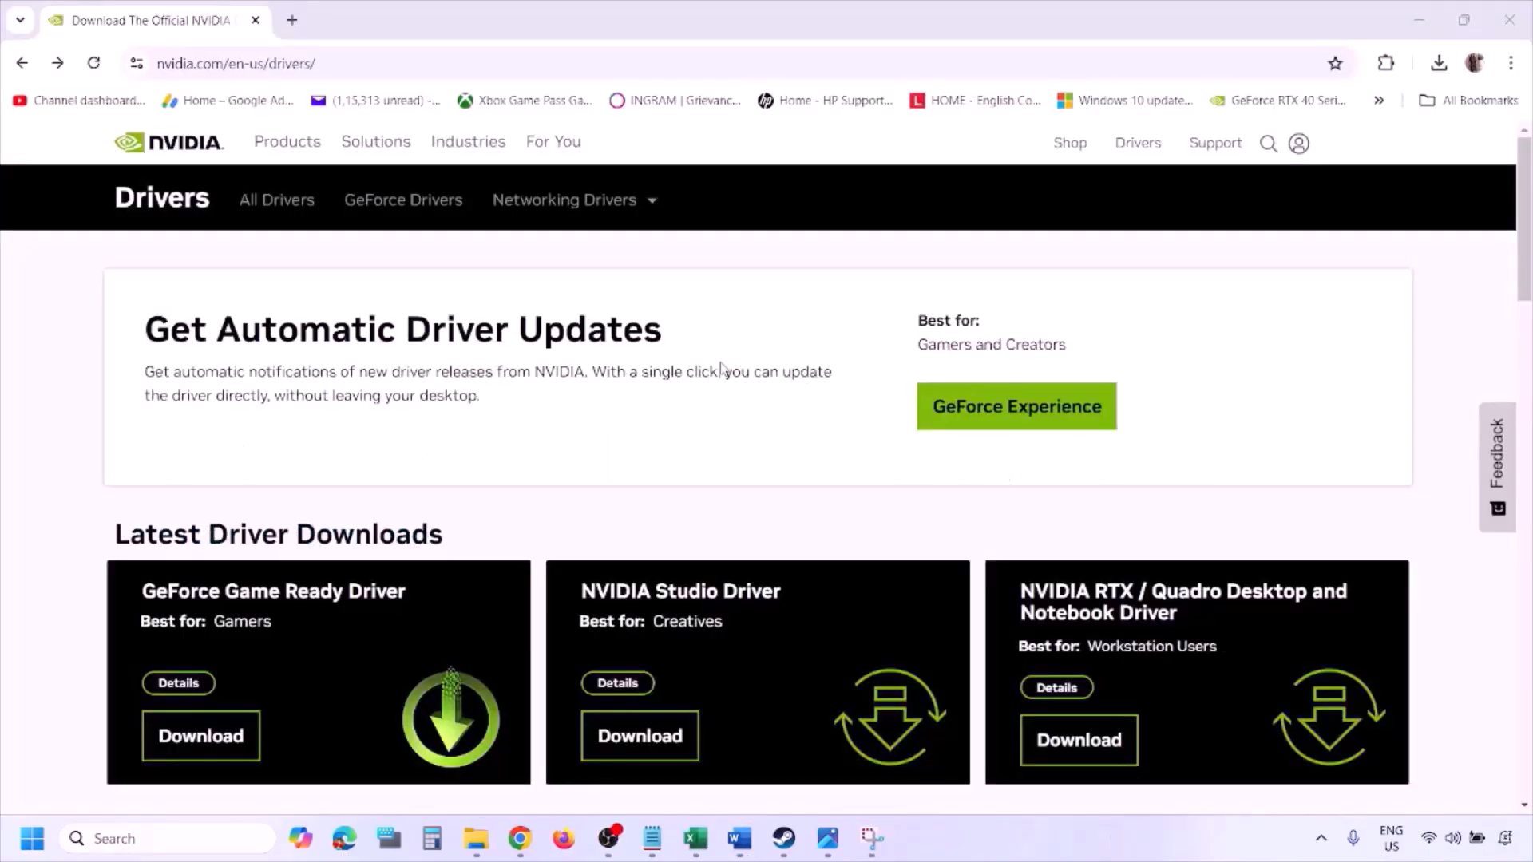
# On the NVIDIA drivers page in Chrome, choose Windows 11 and search for GeForce RTX 3050 Laptop GPU drivers
pyautogui.scroll(-8, 357, 488)
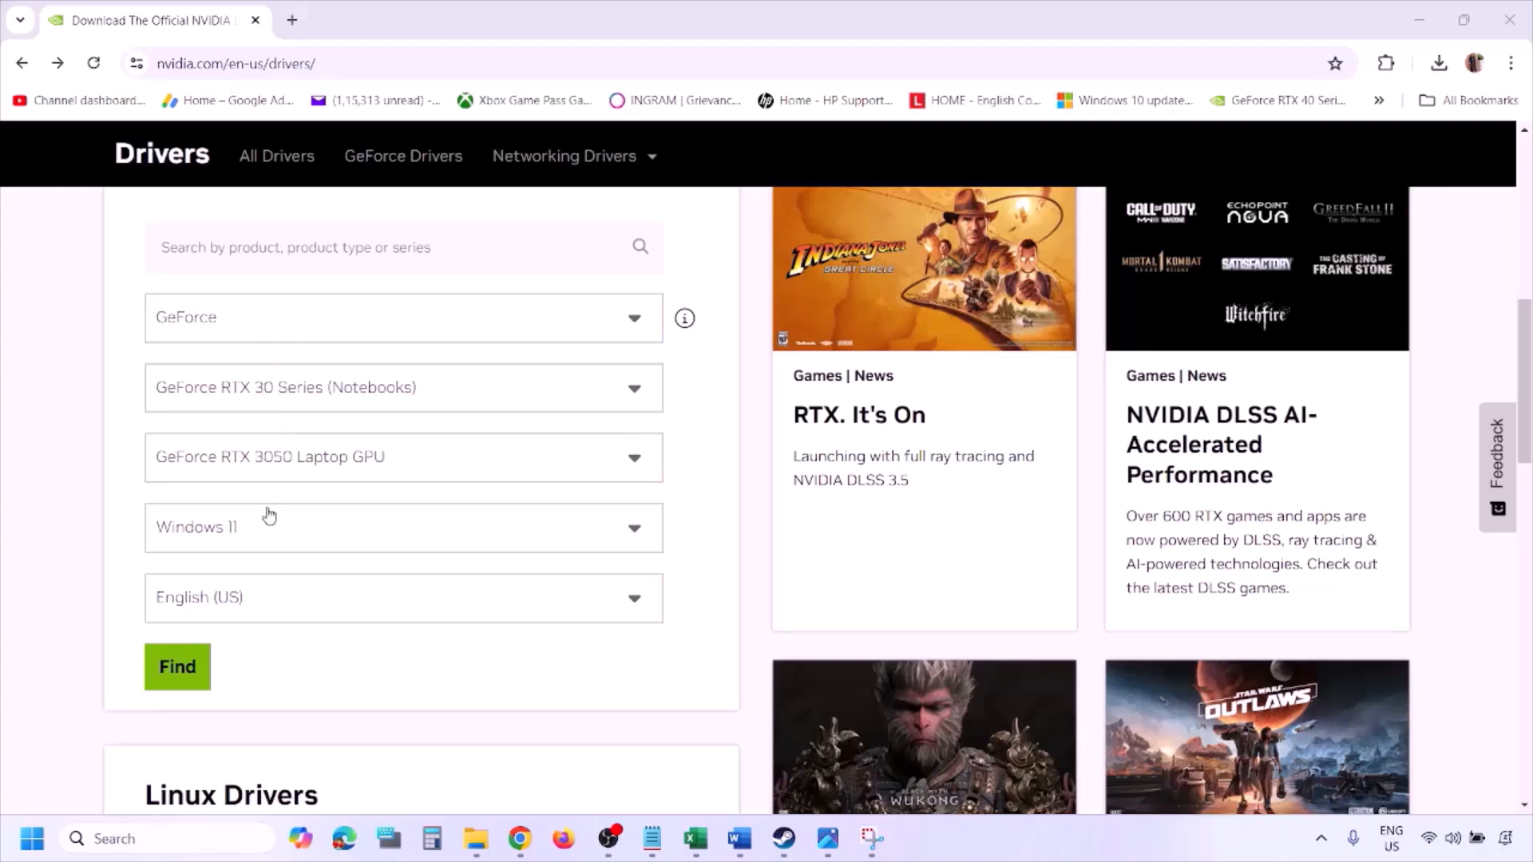
pyautogui.click(254, 533)
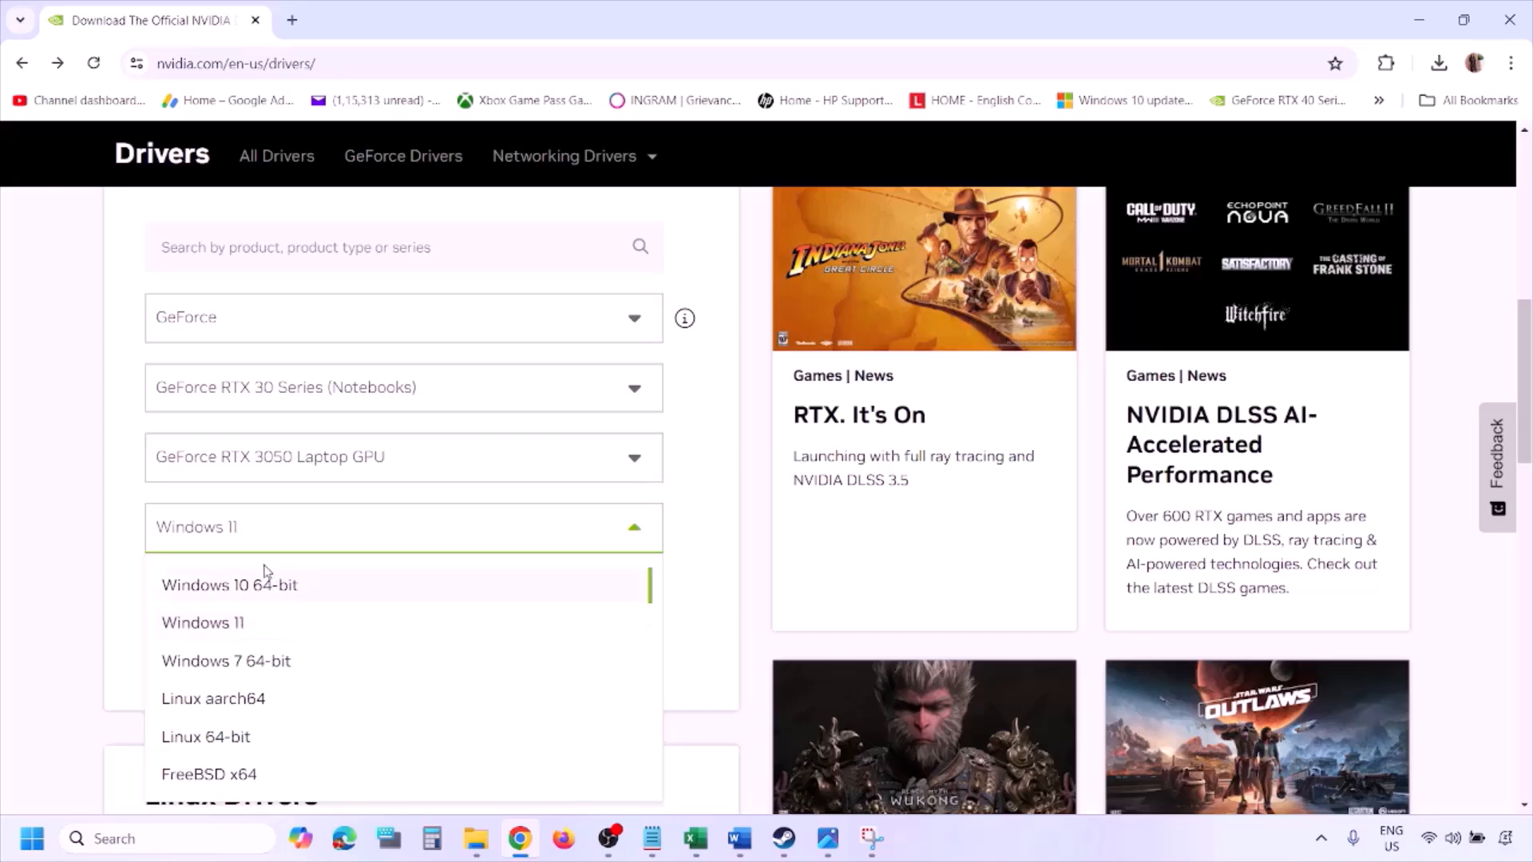
pyautogui.click(223, 624)
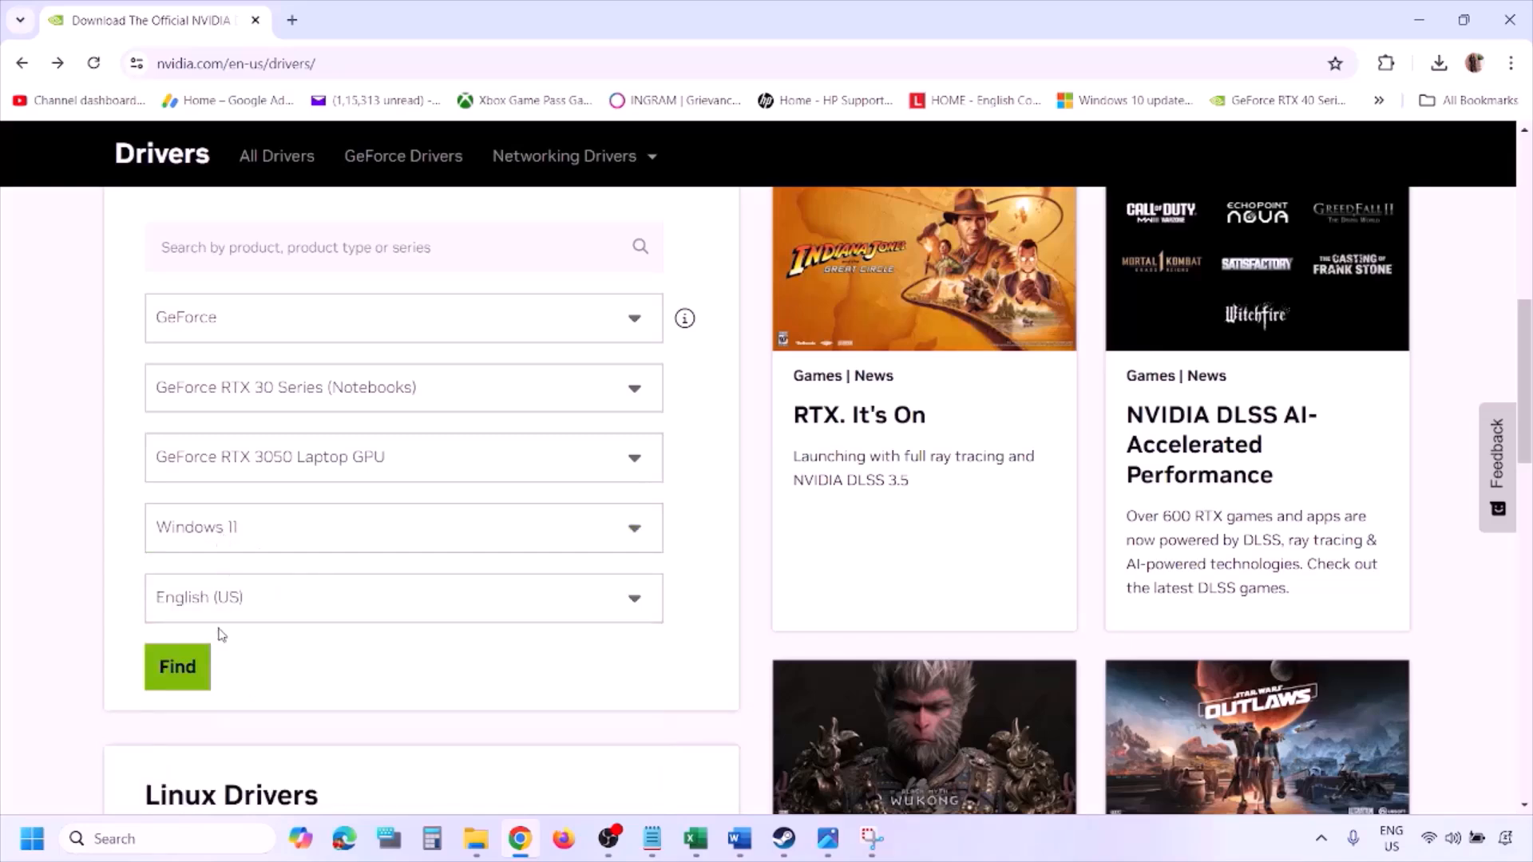
pyautogui.click(177, 668)
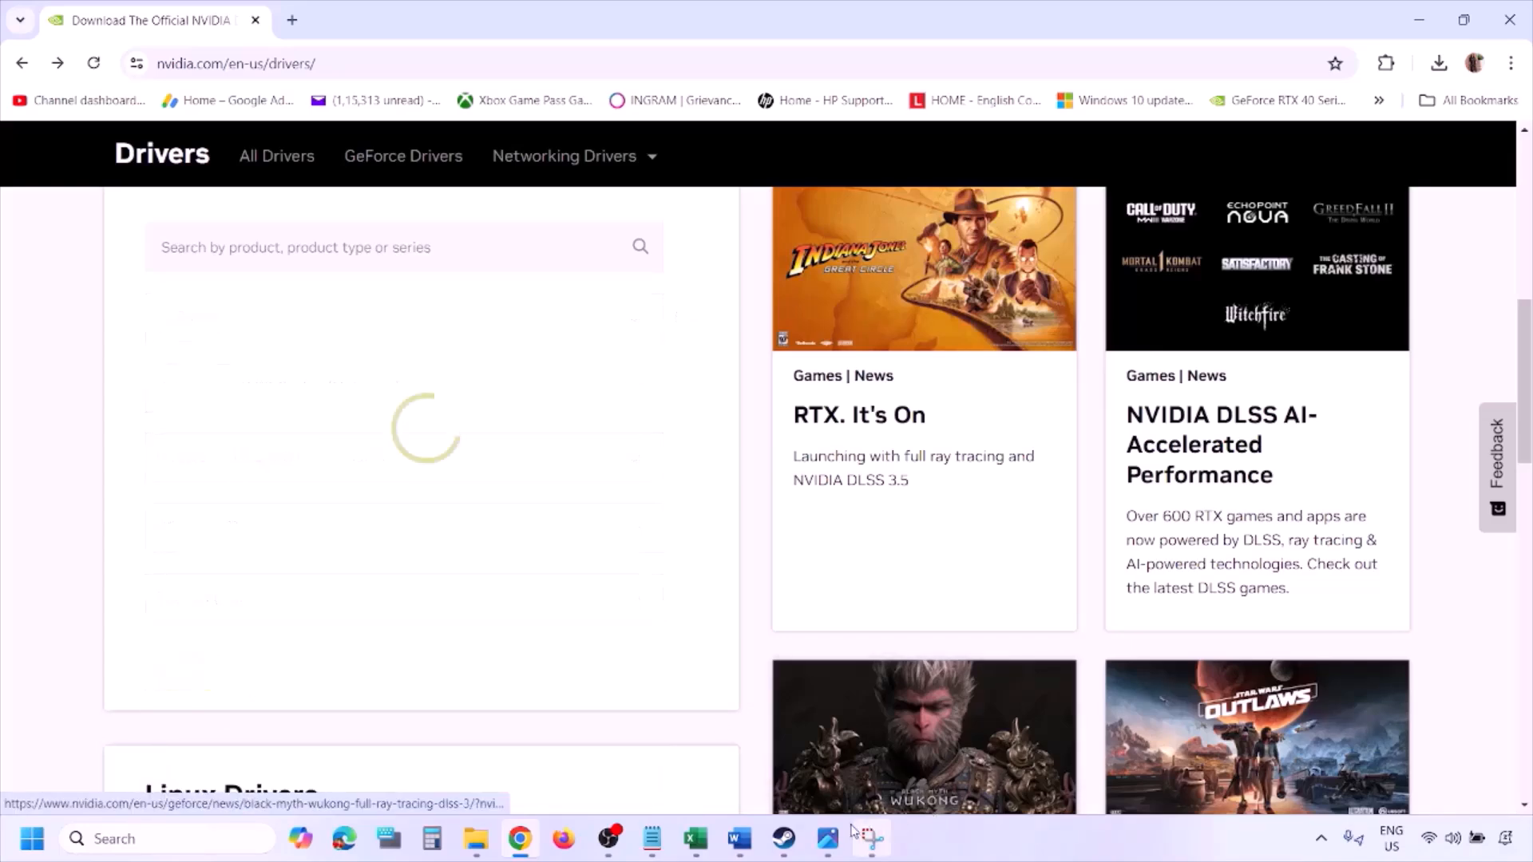
# Switch to Photos and view the driver download and clean installation screenshots from 1.png through 5.png
pyautogui.click(829, 840)
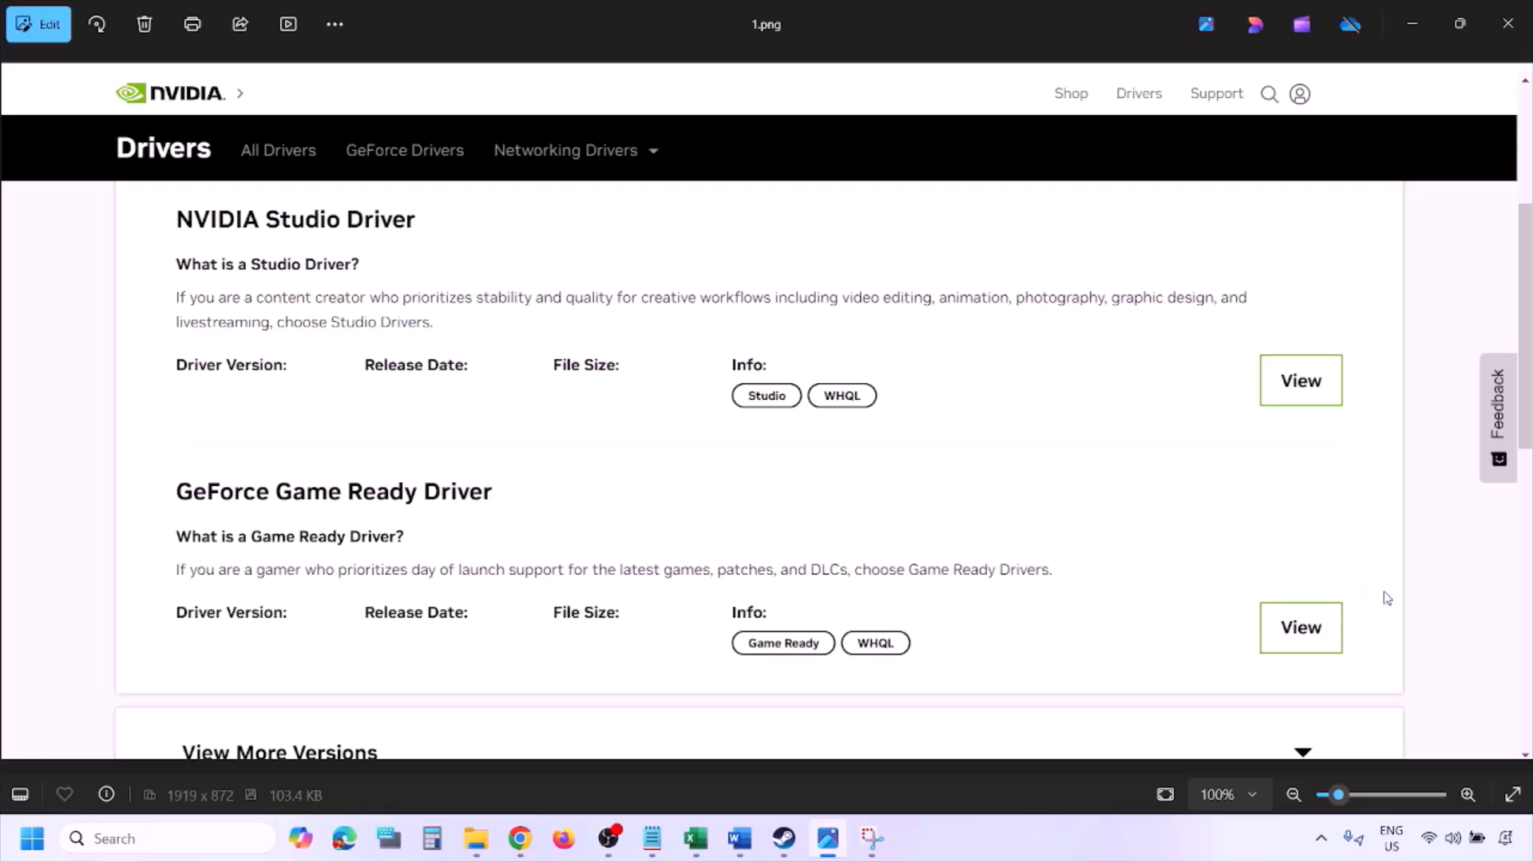
pyautogui.press('Right')
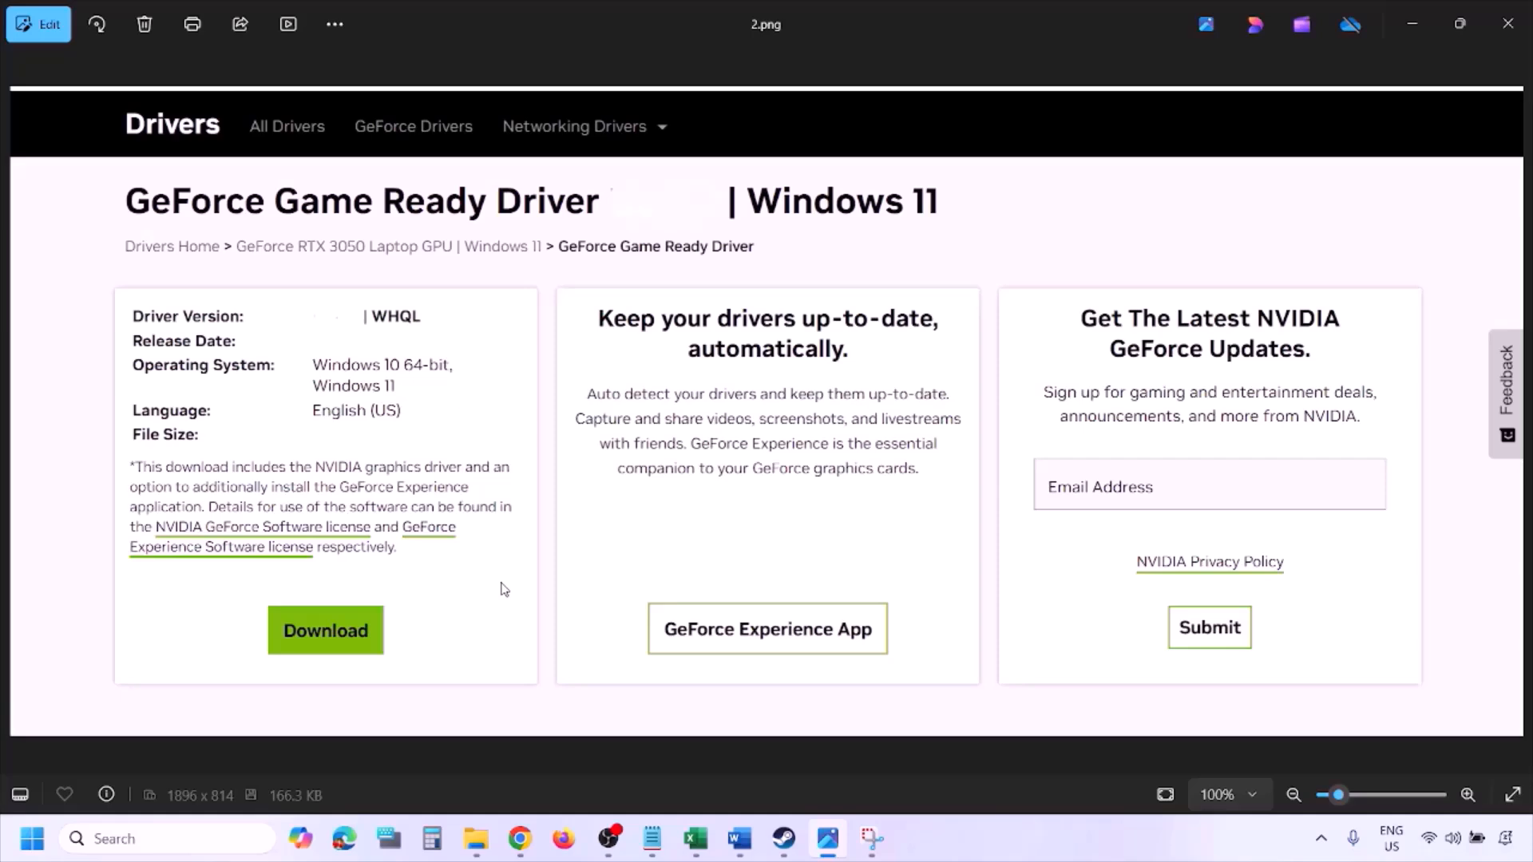
pyautogui.press('Right')
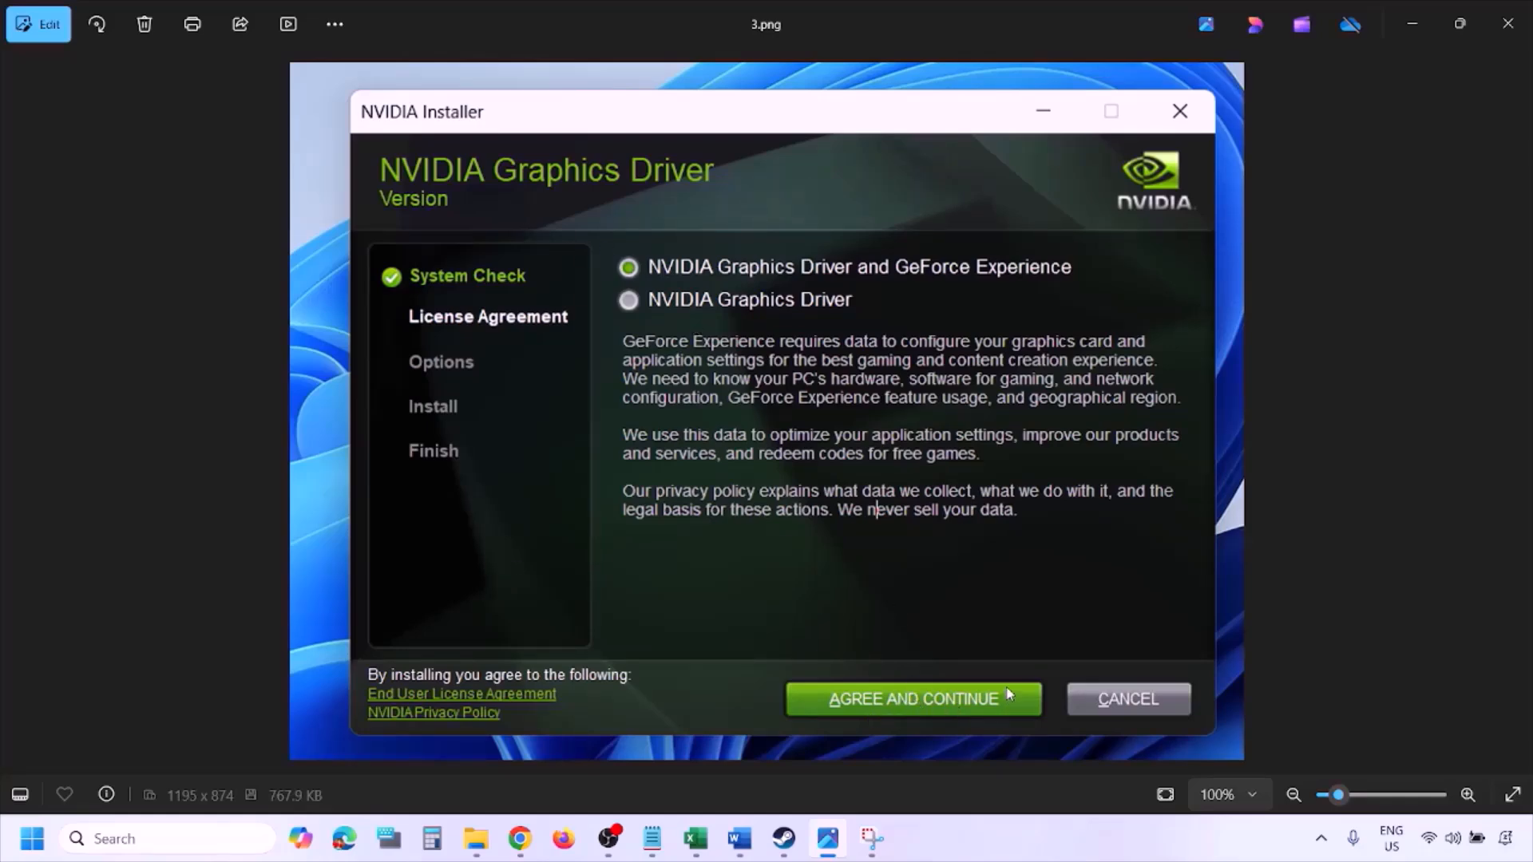
pyautogui.press('Right')
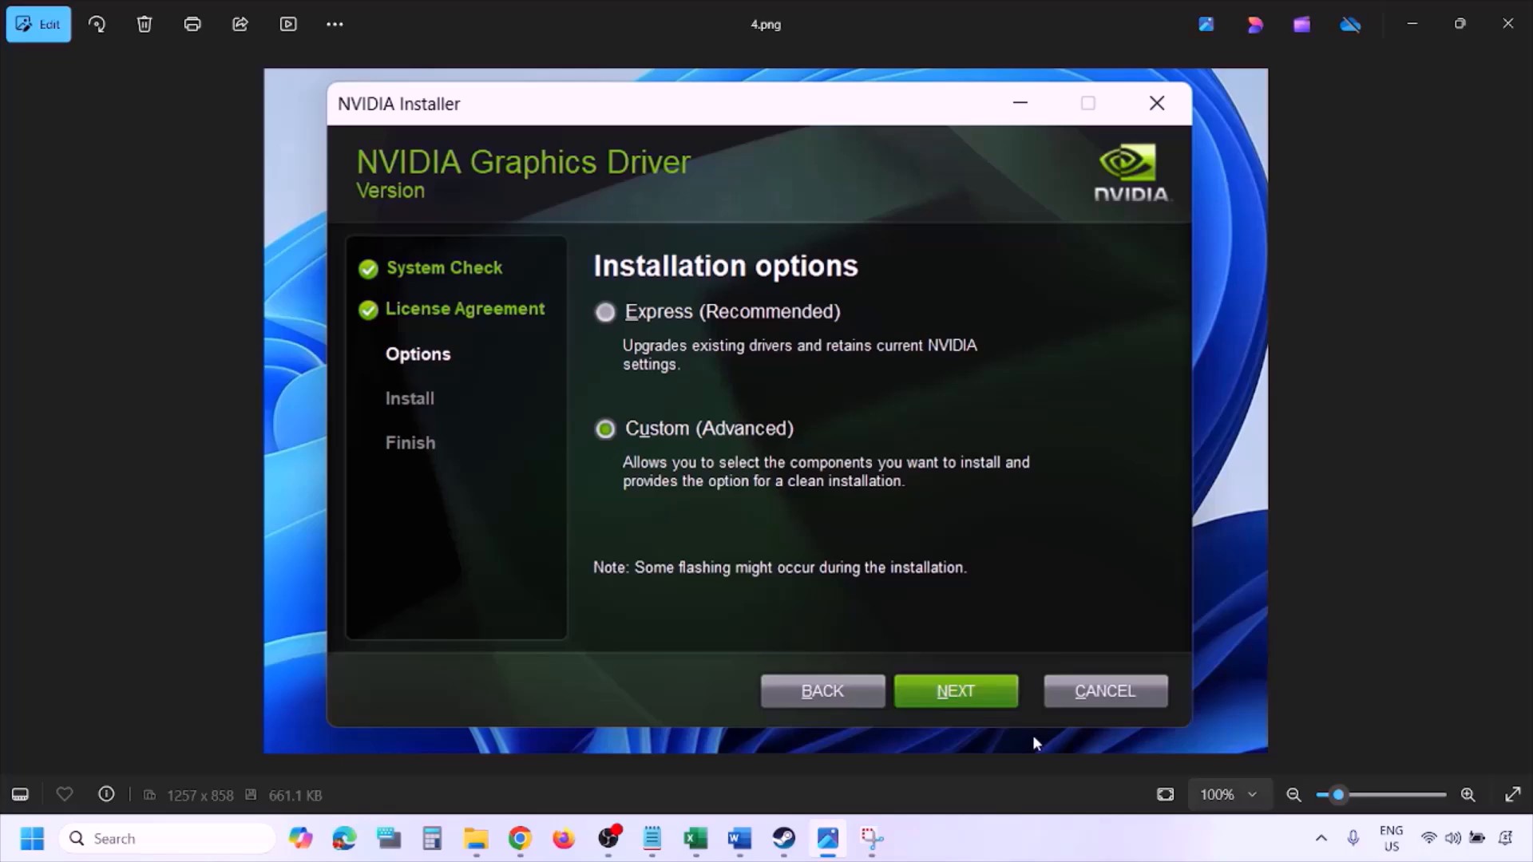
pyautogui.press('Right')
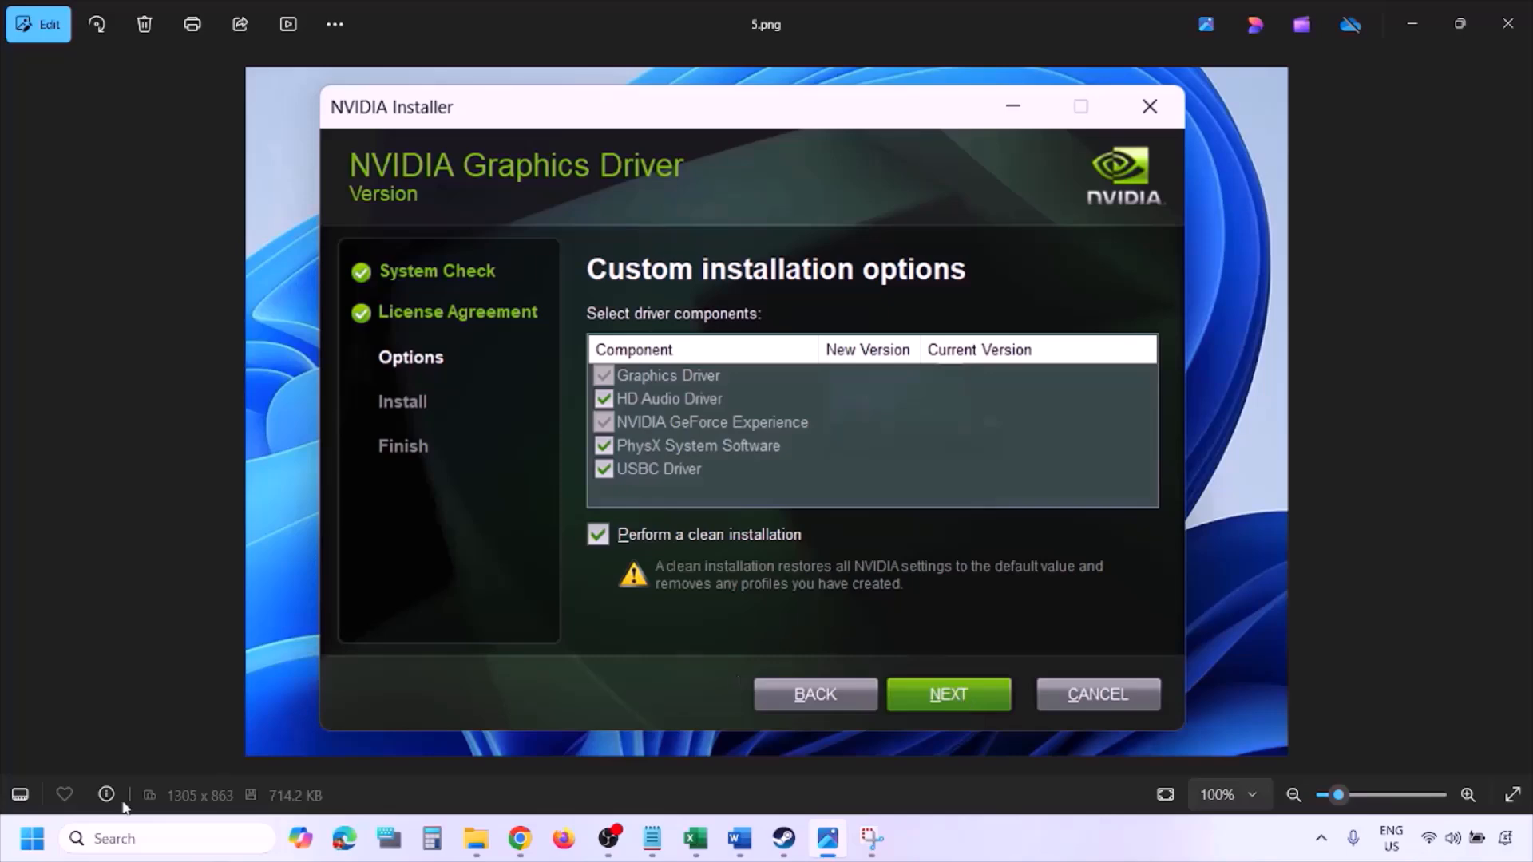
# Show the Restart choice among the Windows power options and return to the Word document
pyautogui.click(32, 838)
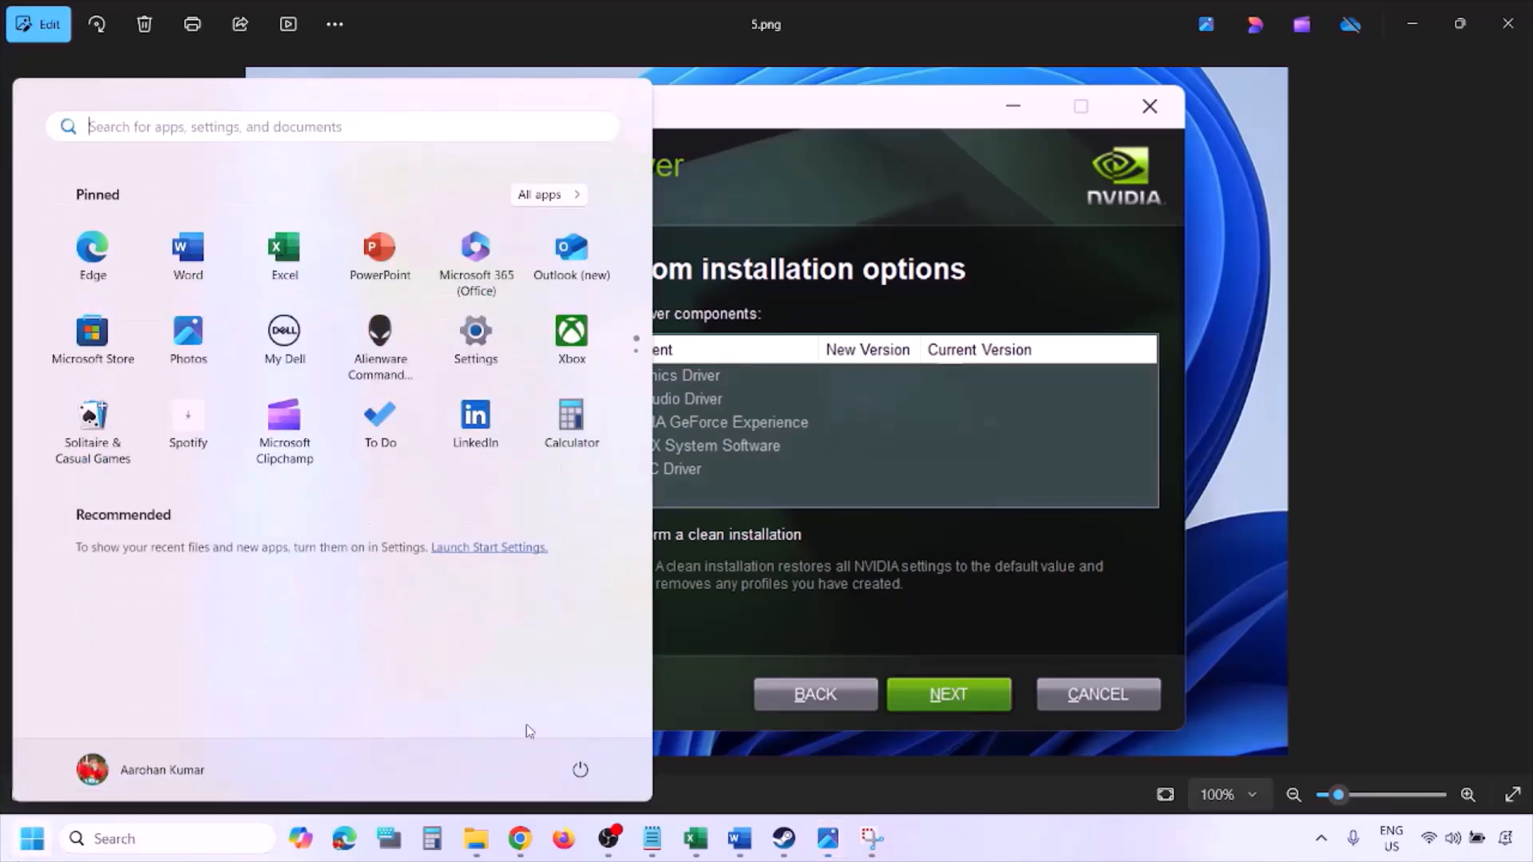
pyautogui.click(581, 771)
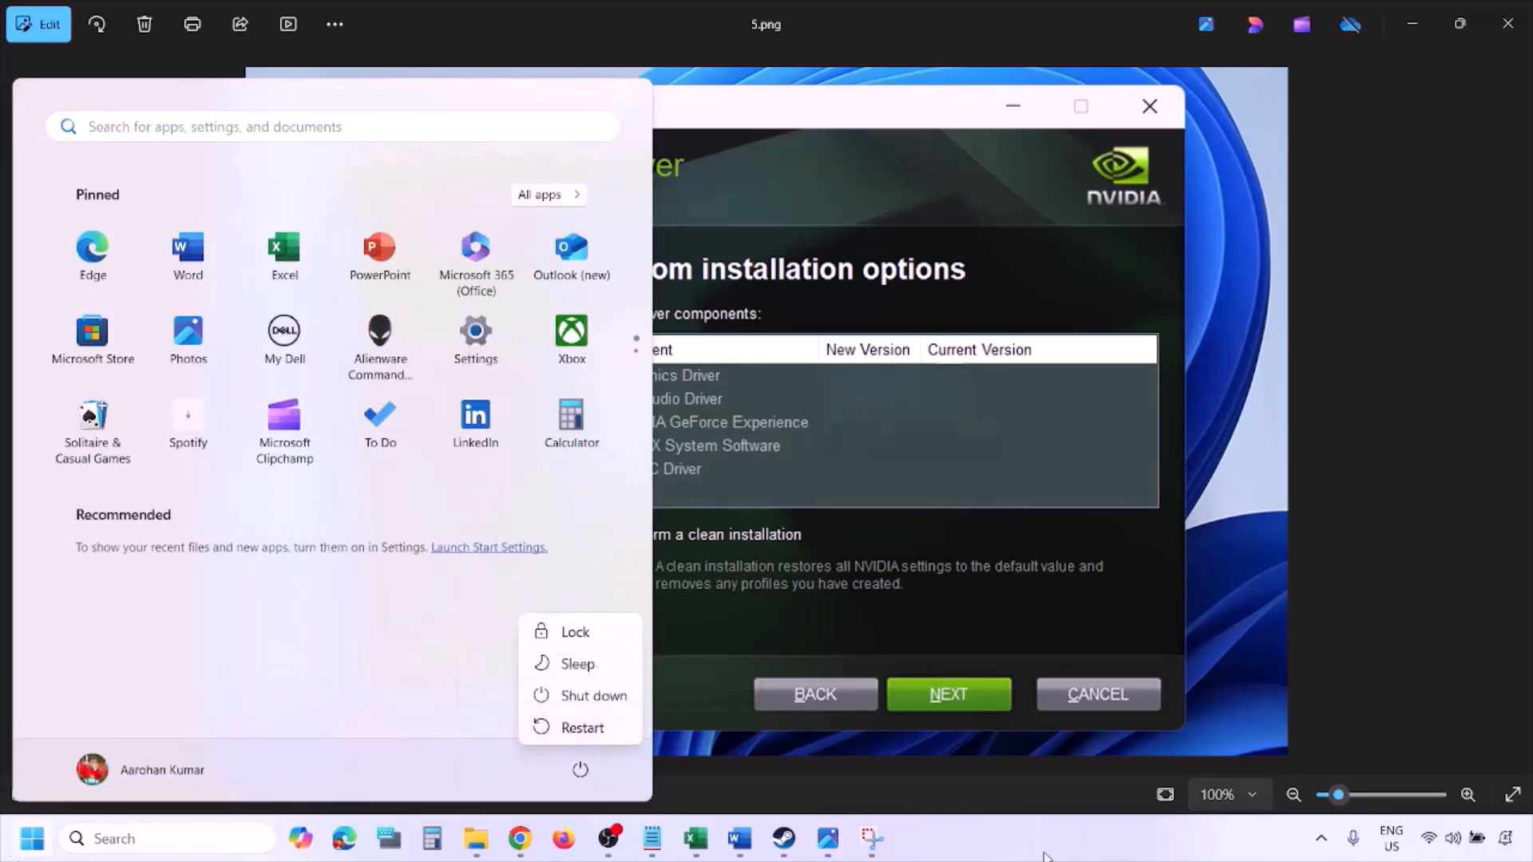
pyautogui.click(611, 728)
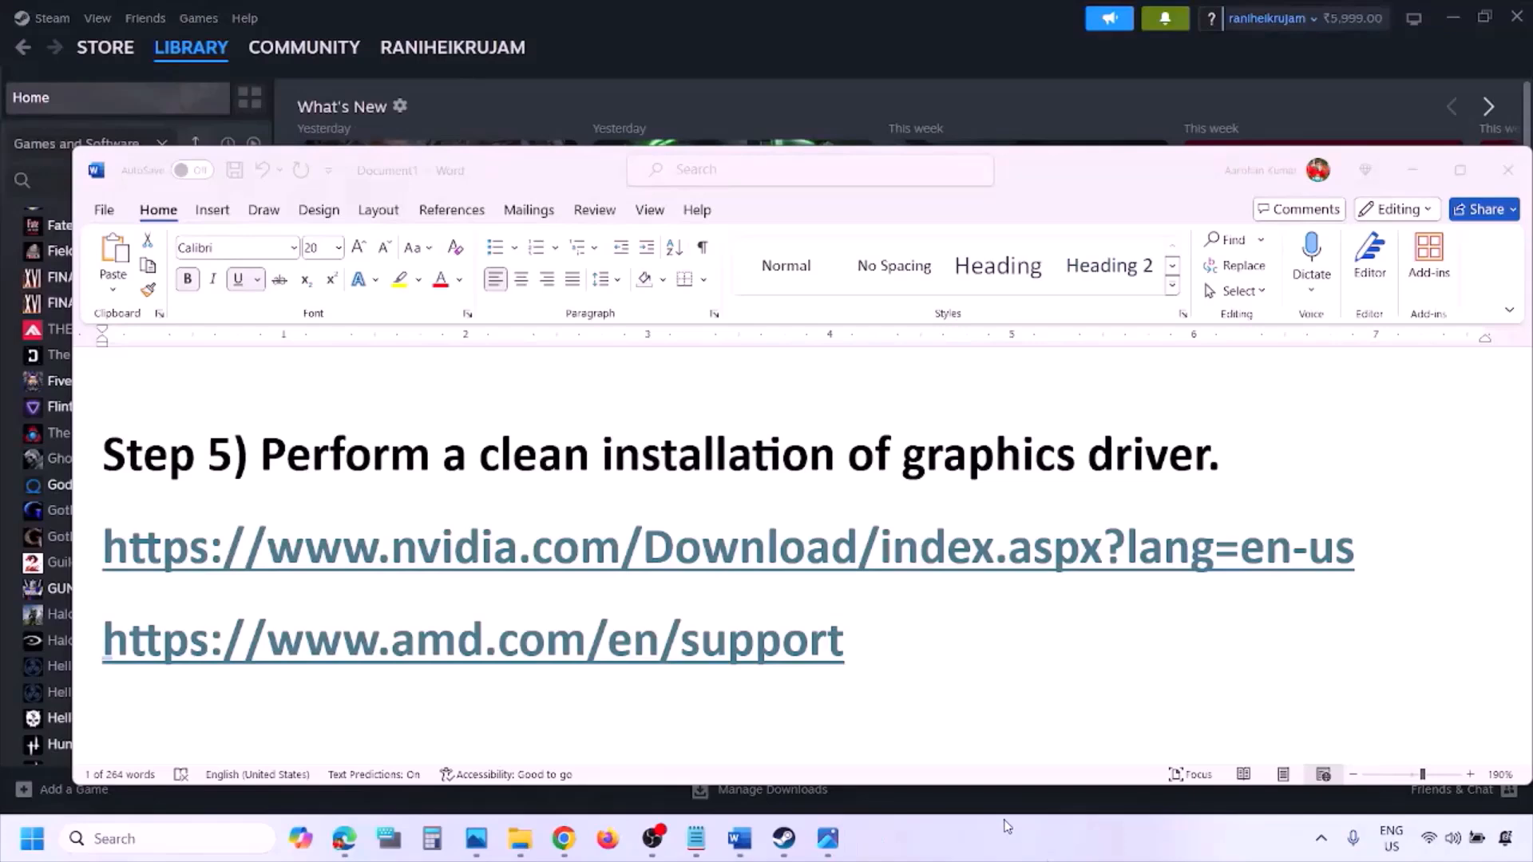
# Highlight the AMD support link under Step 5, then bring up the Windows power options again and dismiss them
pyautogui.click(905, 642)
pyautogui.click(870, 642)
pyautogui.tripleClick(741, 643)
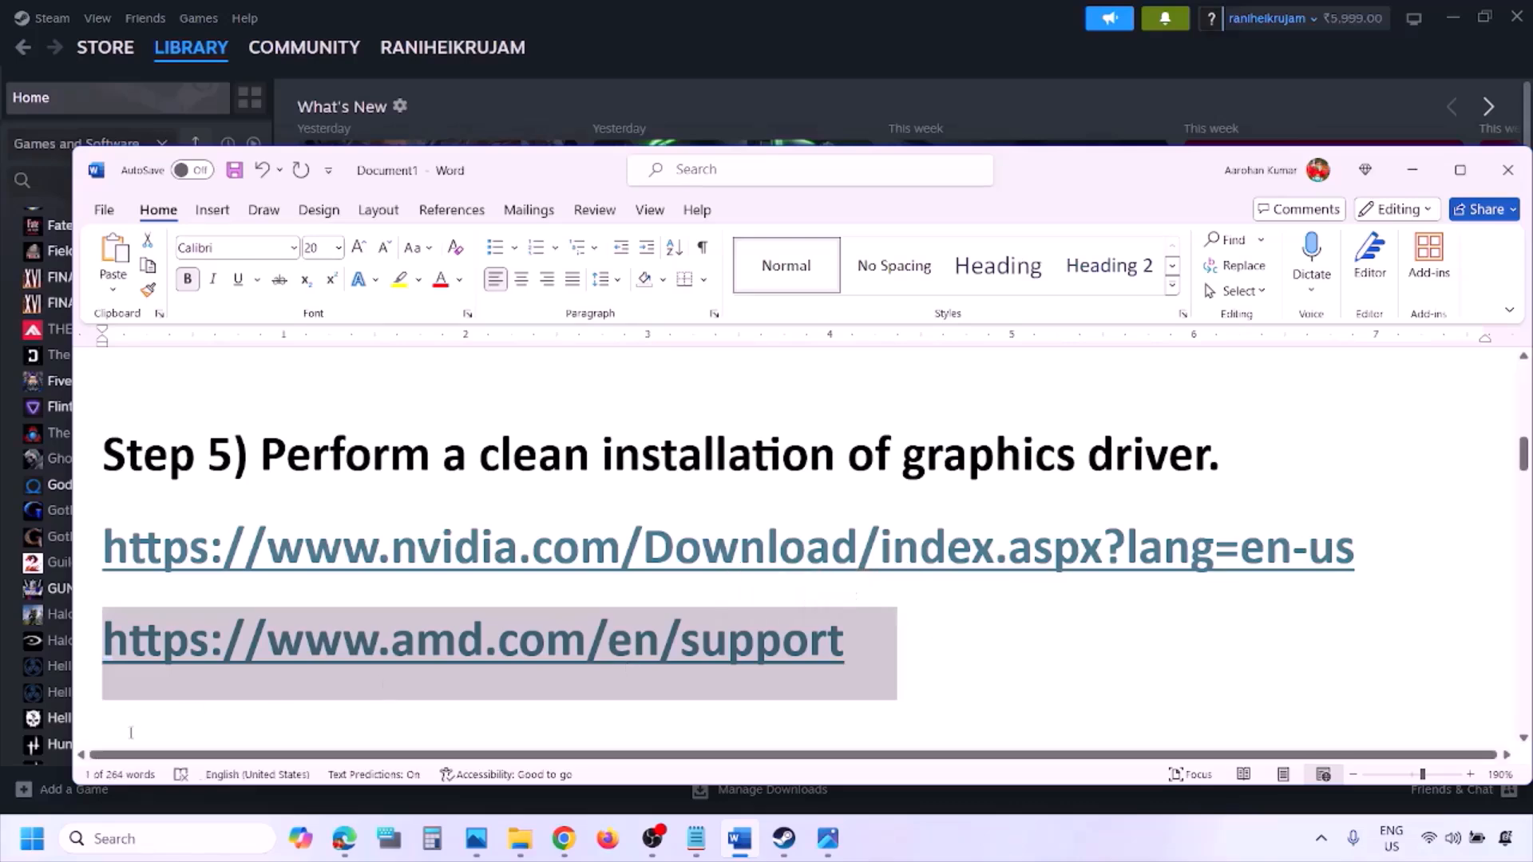
pyautogui.press('super')
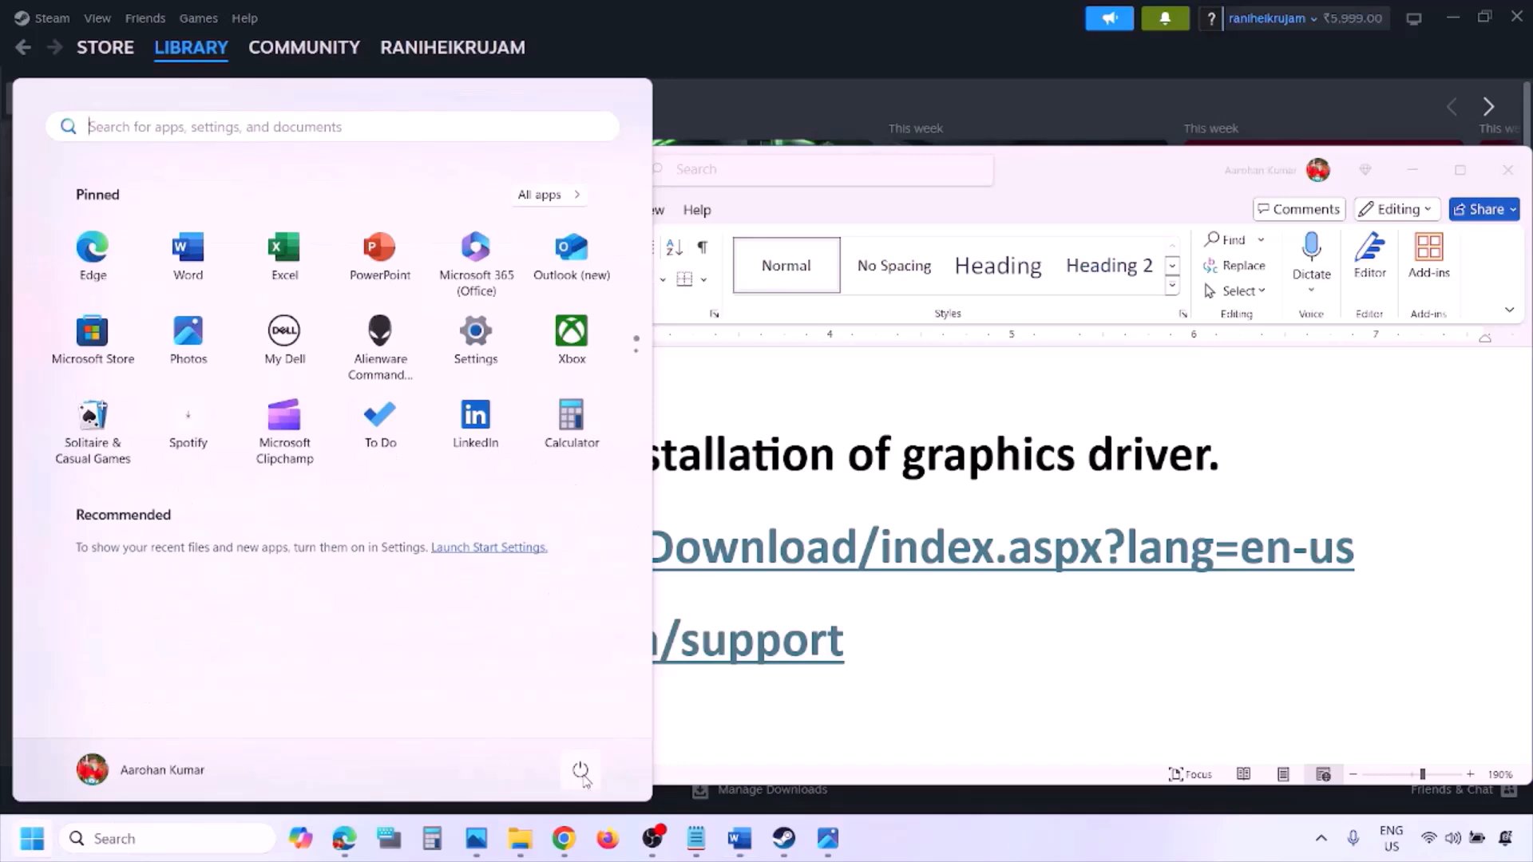
pyautogui.click(580, 771)
pyautogui.click(967, 845)
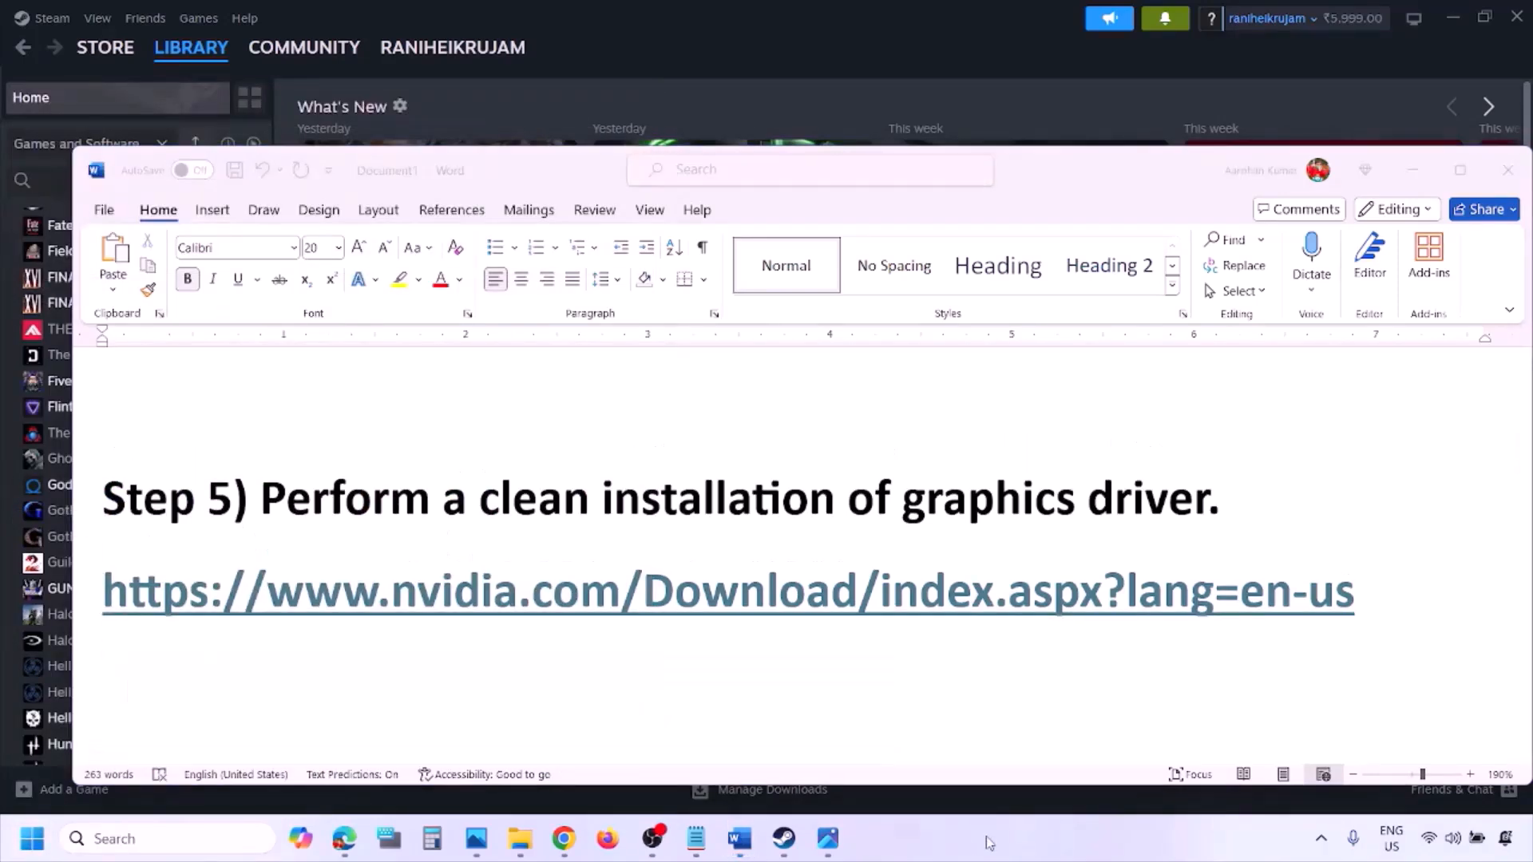
pyautogui.scroll(-3, 718, 548)
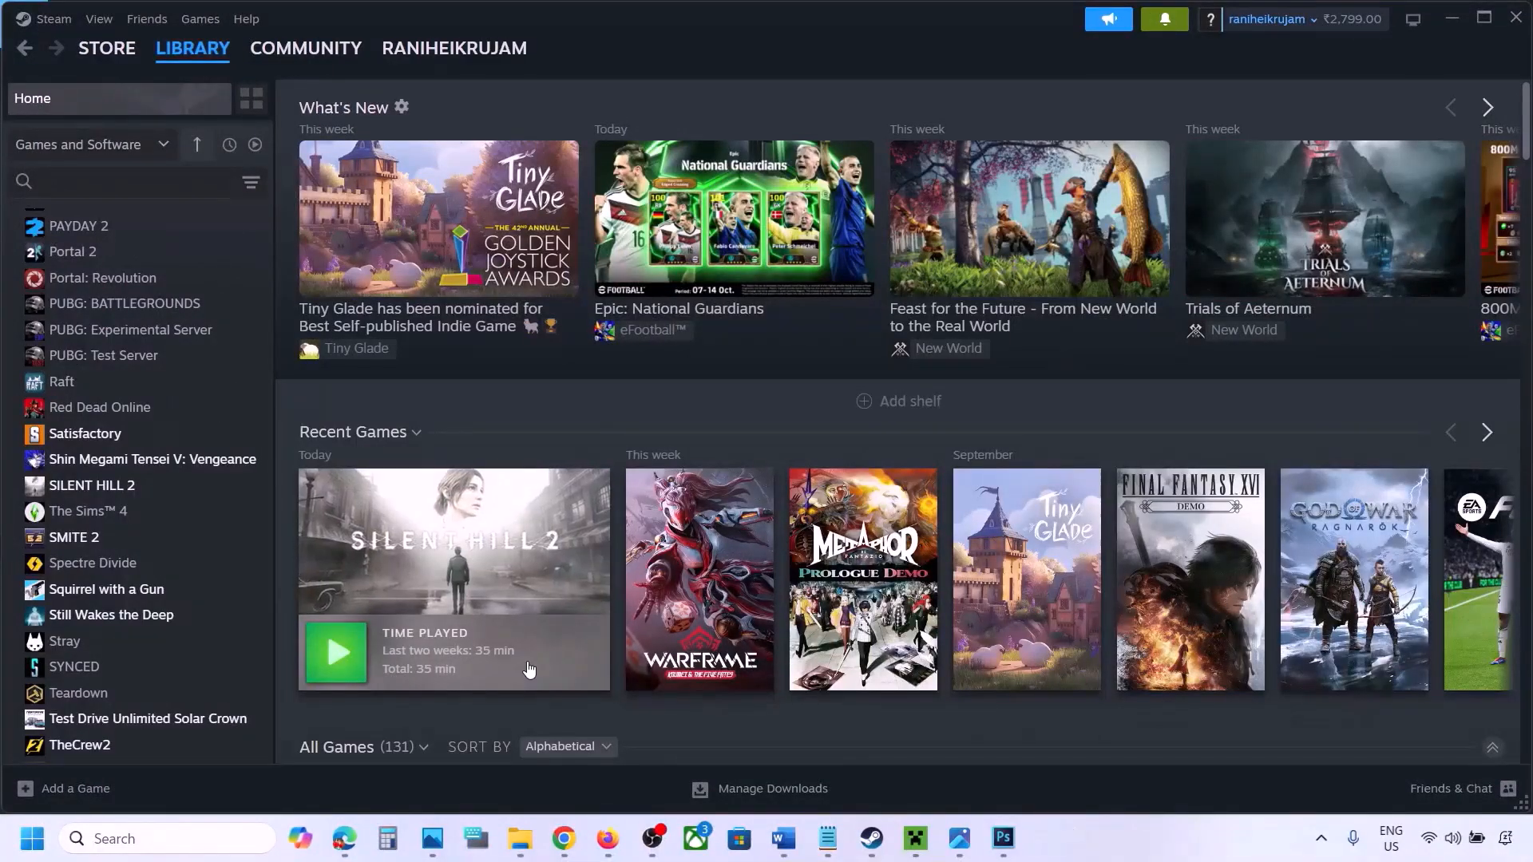
# Search Windows for "graphics" and open Graphics settings
pyautogui.click(122, 838)
pyautogui.write('g')
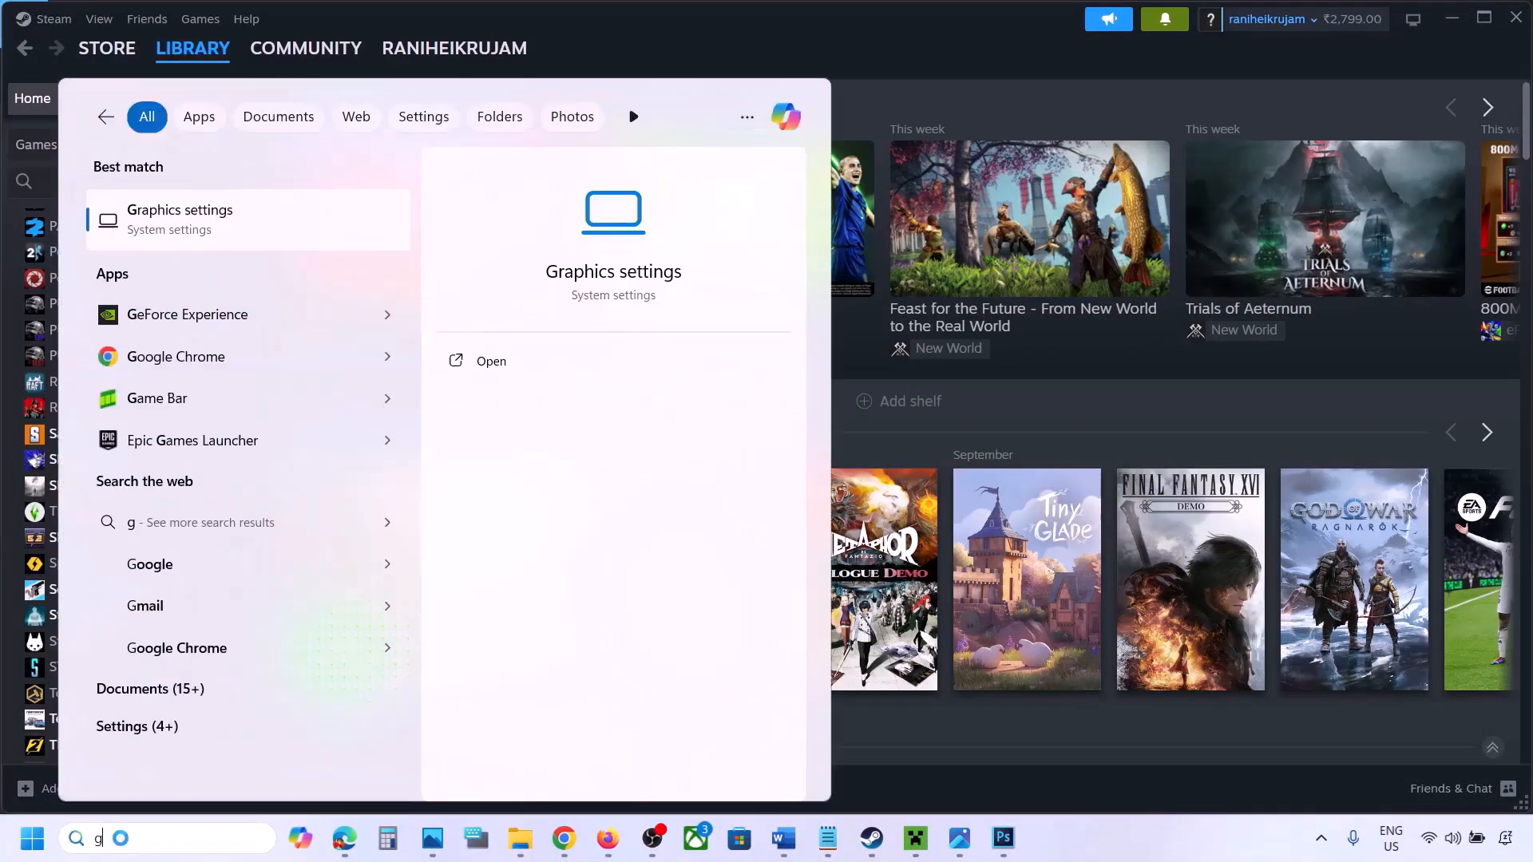
pyautogui.write('raphics')
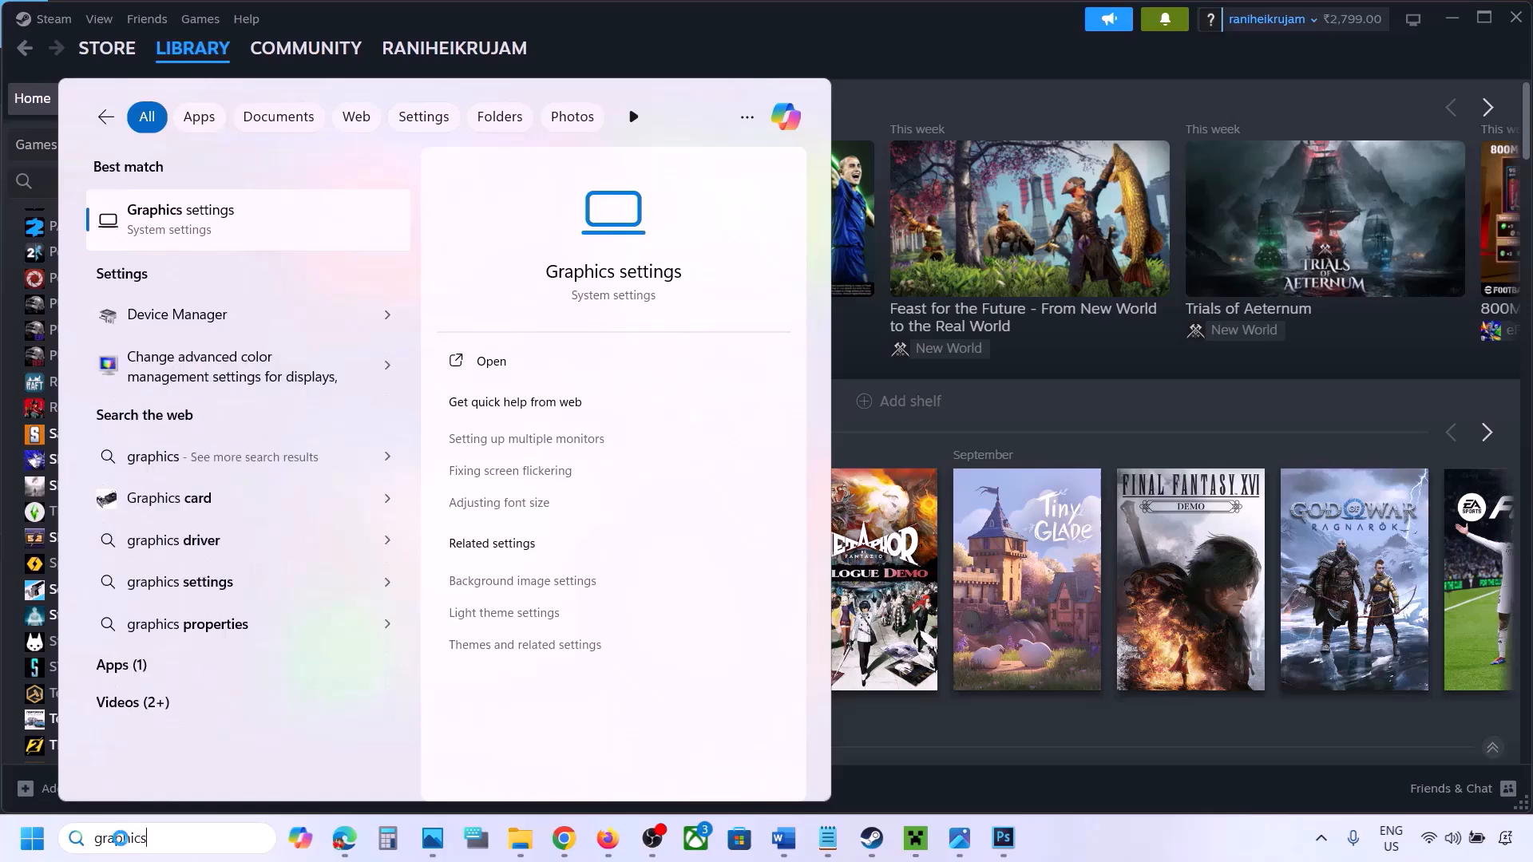
pyautogui.click(188, 228)
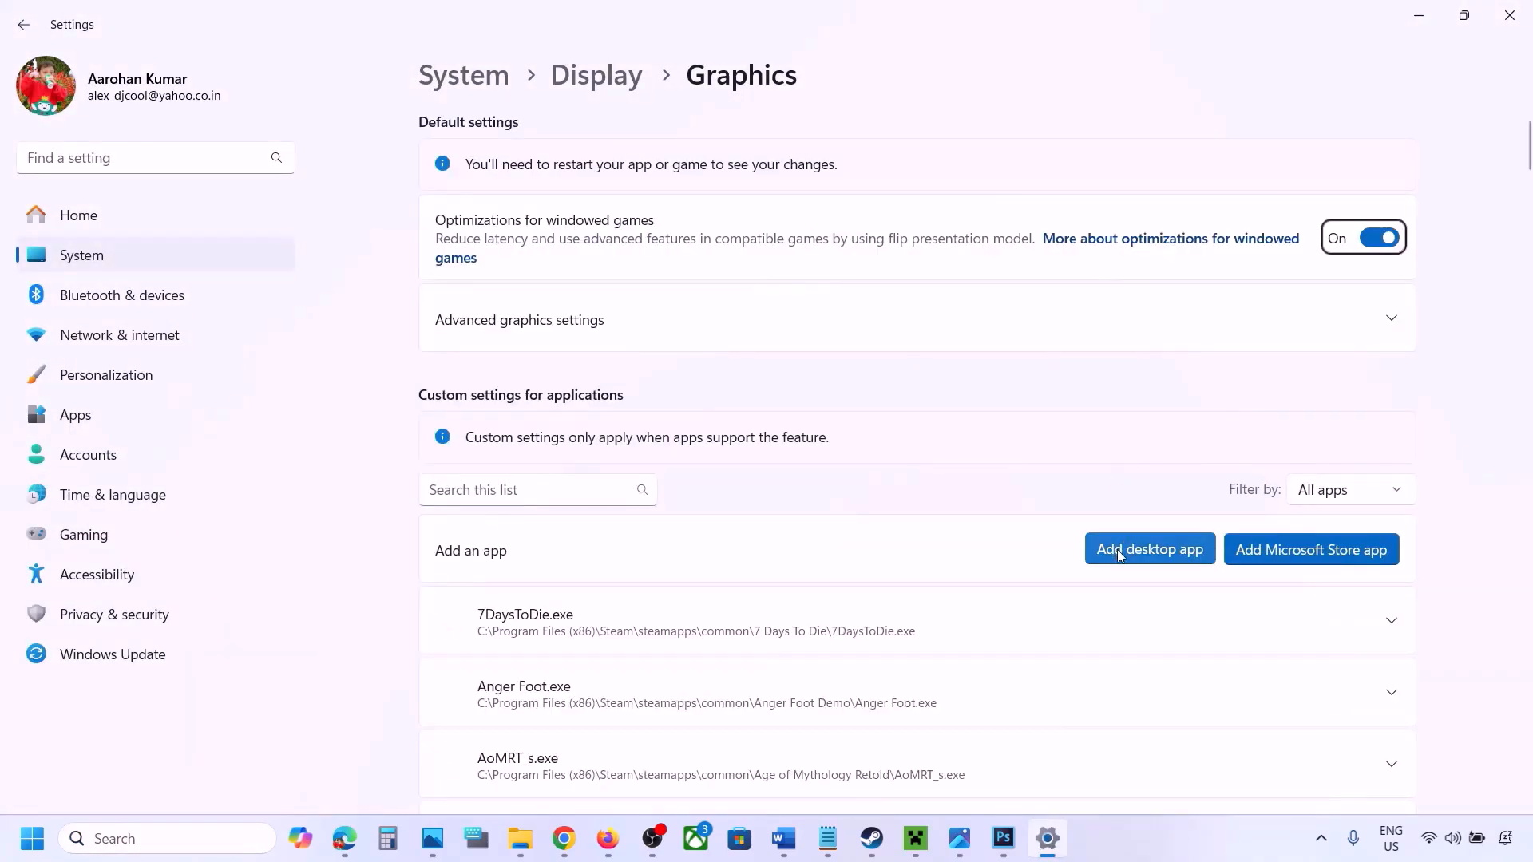
# Browse for a desktop app to add, going to Steam's steamapps\common folder, and cancel the file selection
pyautogui.click(1160, 556)
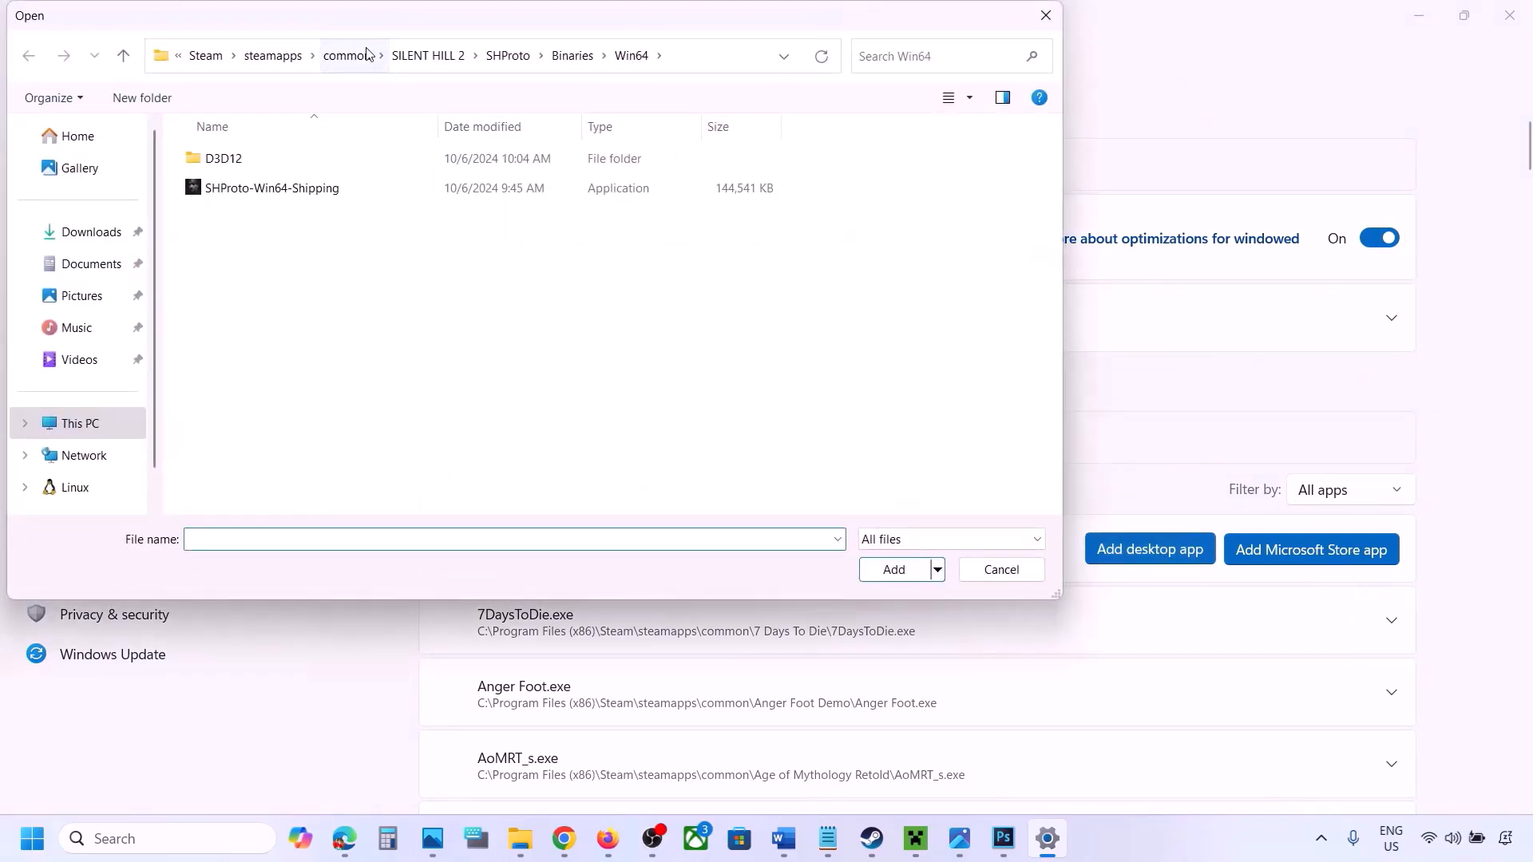
pyautogui.click(346, 56)
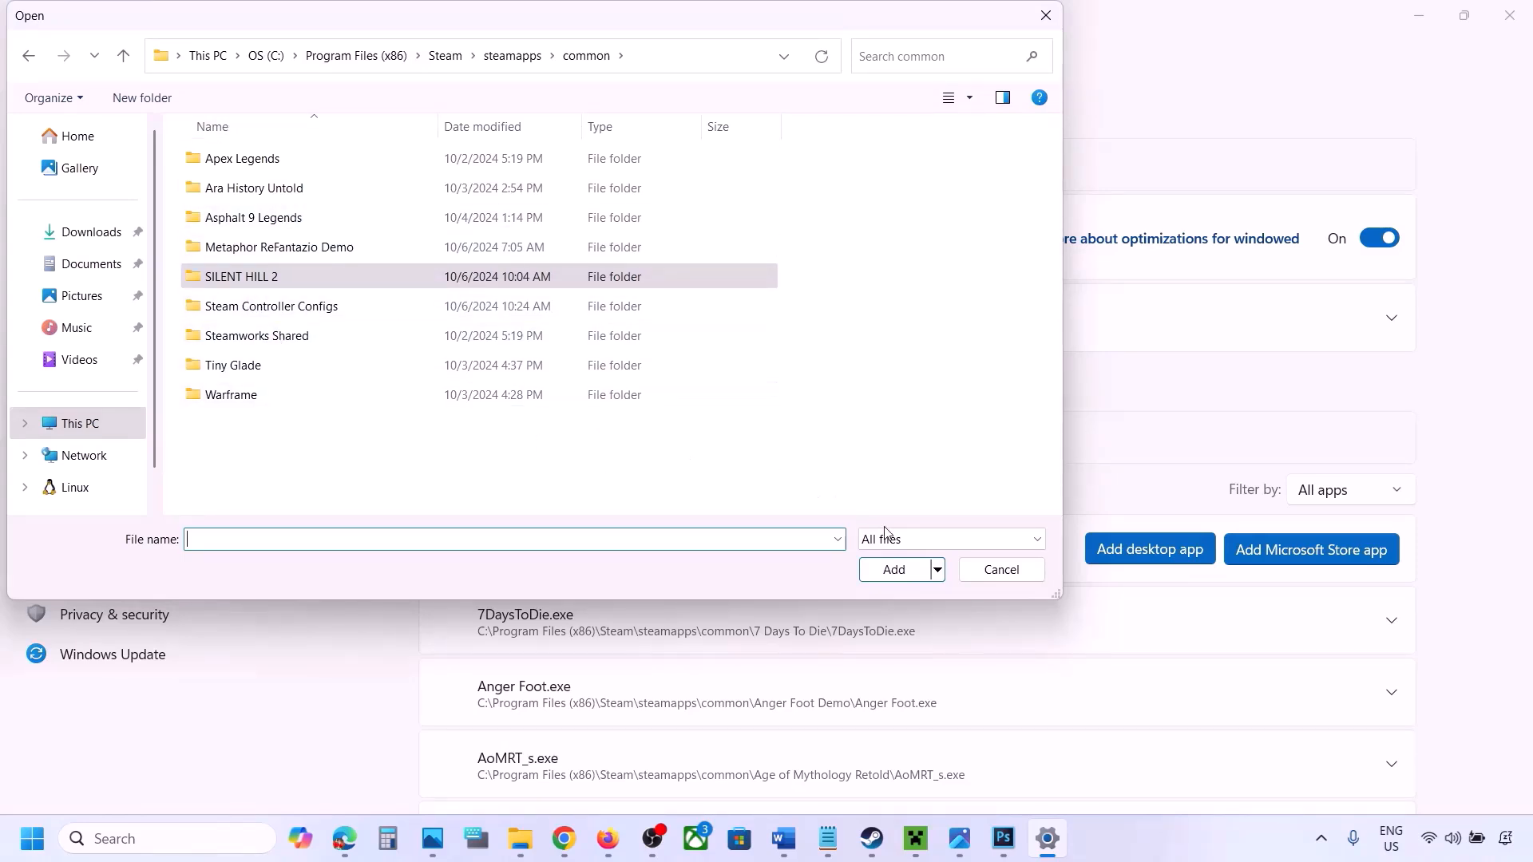
pyautogui.click(988, 575)
# Set the GPU preference for ChainedTogether-Win64-Shipping.exe to High Performance (NVIDIA GeForce RTX 3050 Laptop GPU)
pyautogui.scroll(-5, 958, 619)
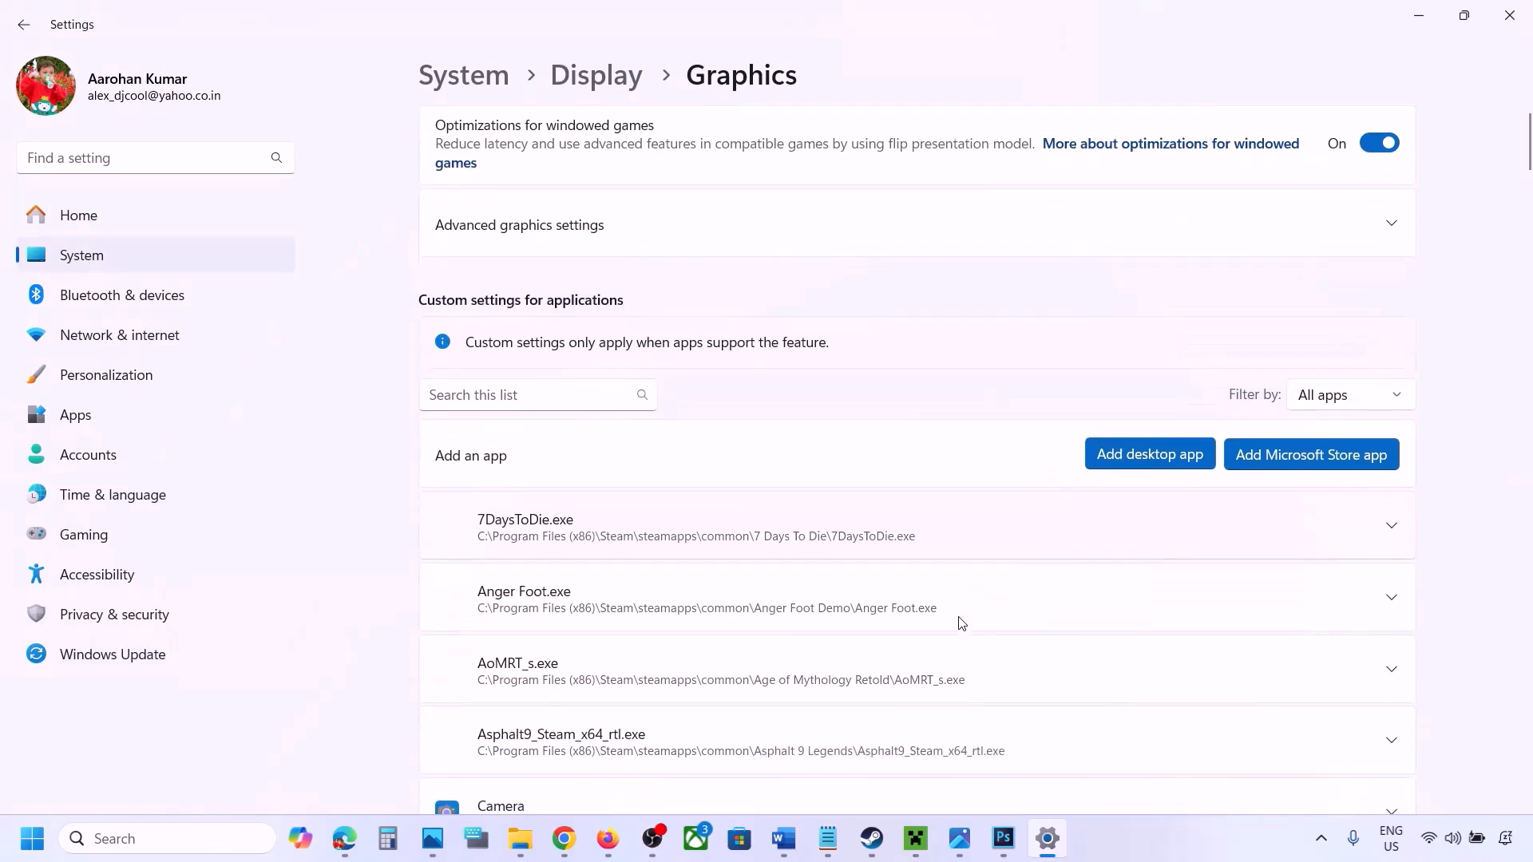
pyautogui.scroll(-4, 961, 622)
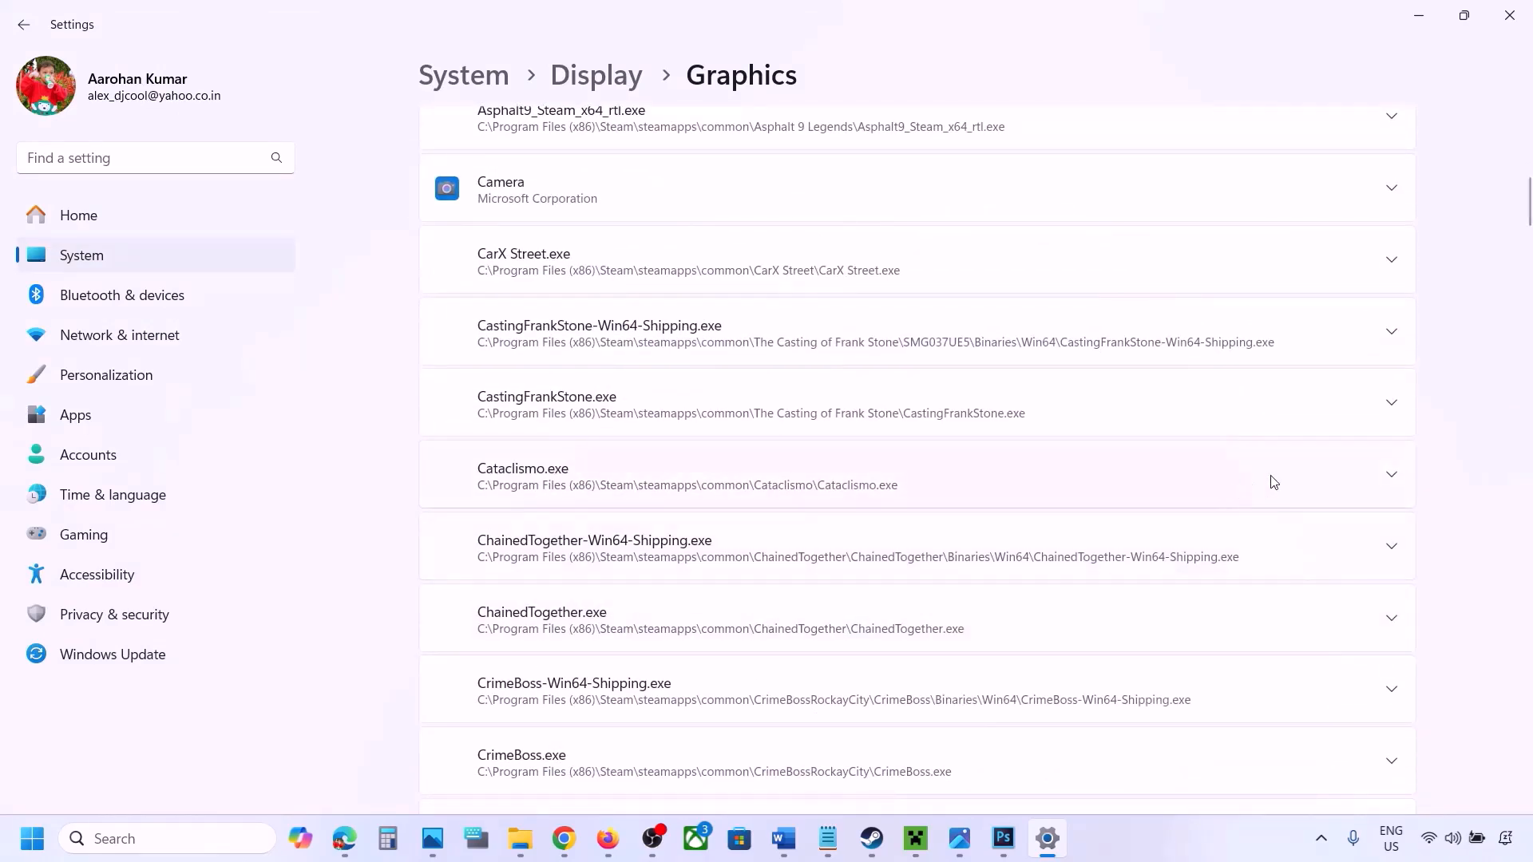
pyautogui.click(1389, 550)
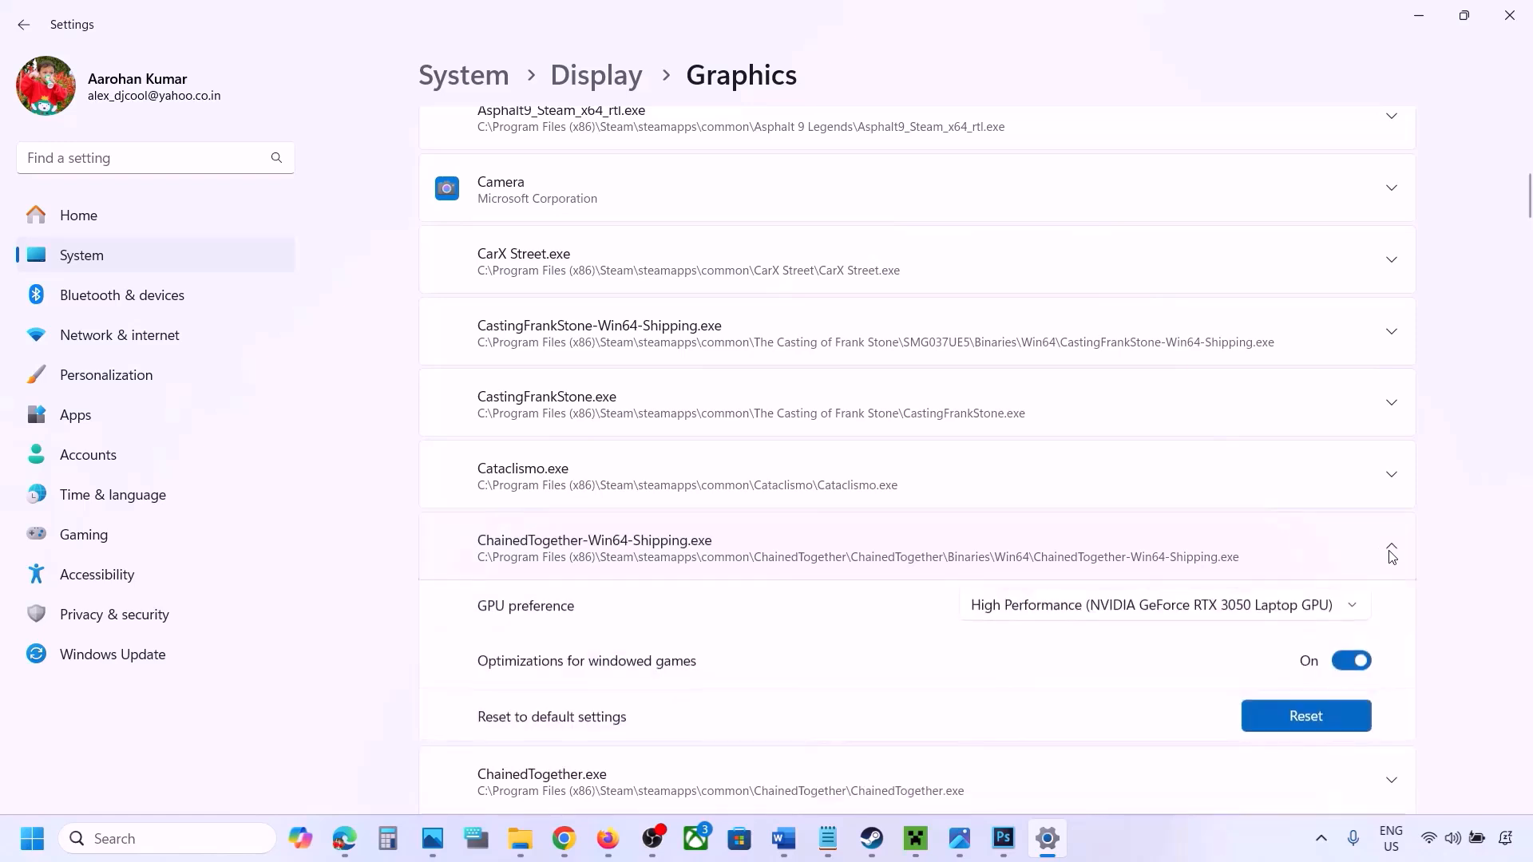
pyautogui.click(1257, 608)
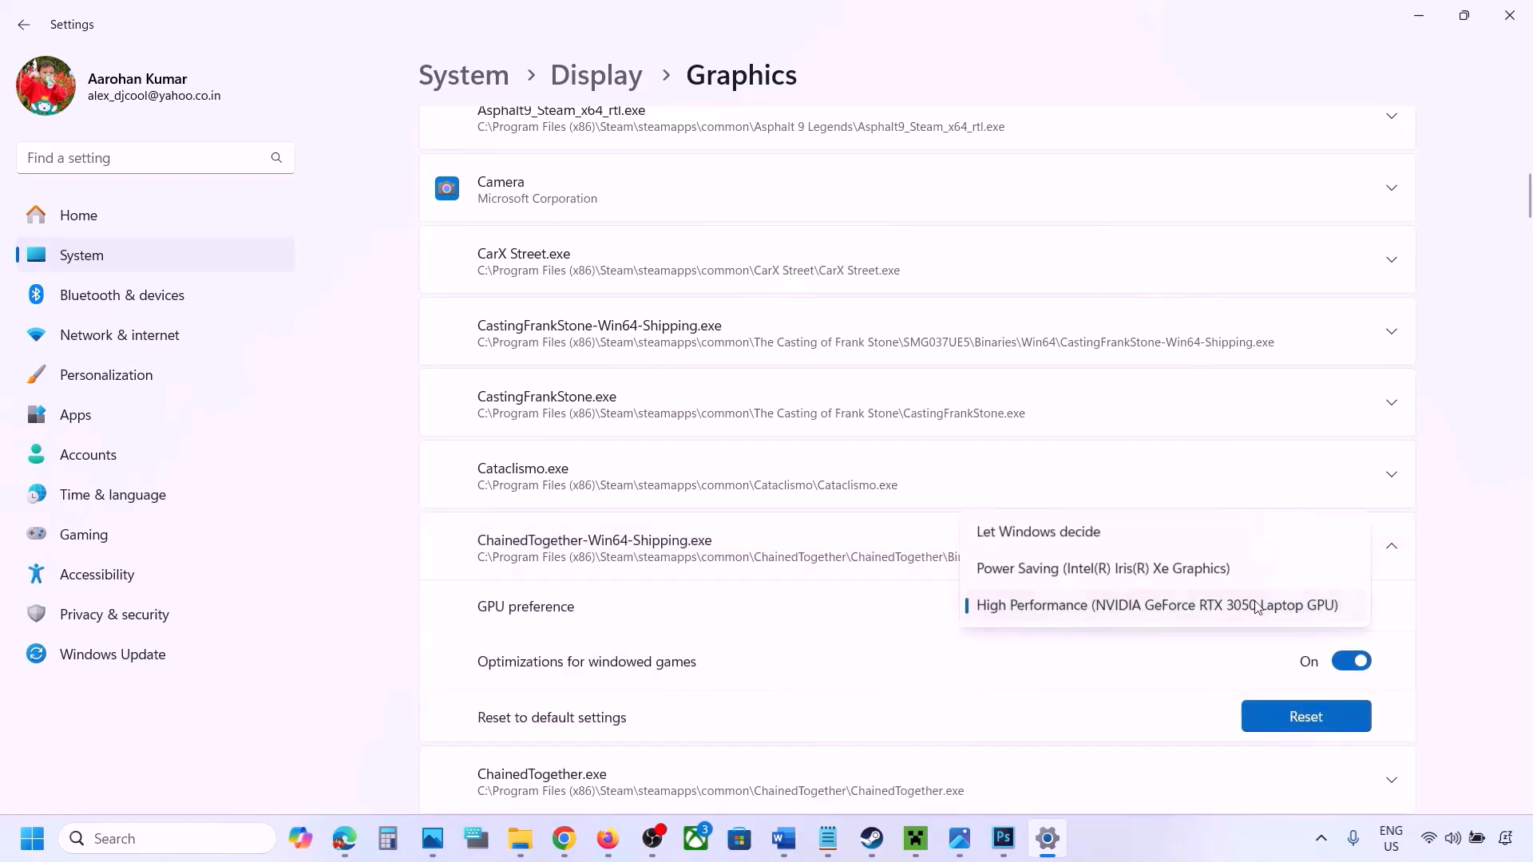
pyautogui.click(1210, 607)
pyautogui.click(1176, 829)
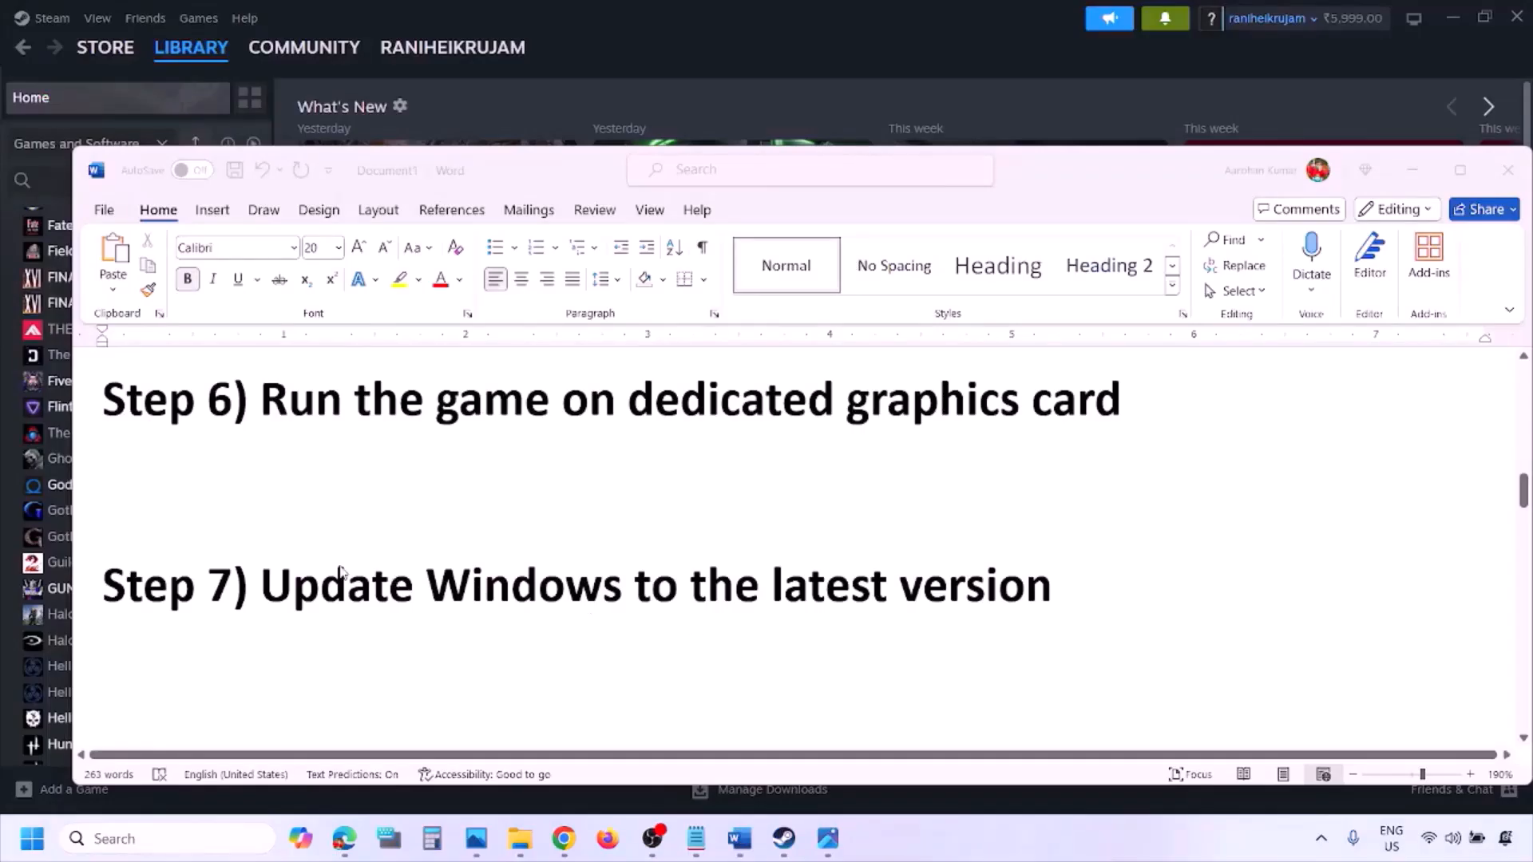
# Highlight the Step 7 instruction in the Word document, then check for updates in Windows Update
pyautogui.click(341, 573)
pyautogui.moveTo(272, 587); pyautogui.dragTo(1037, 610)
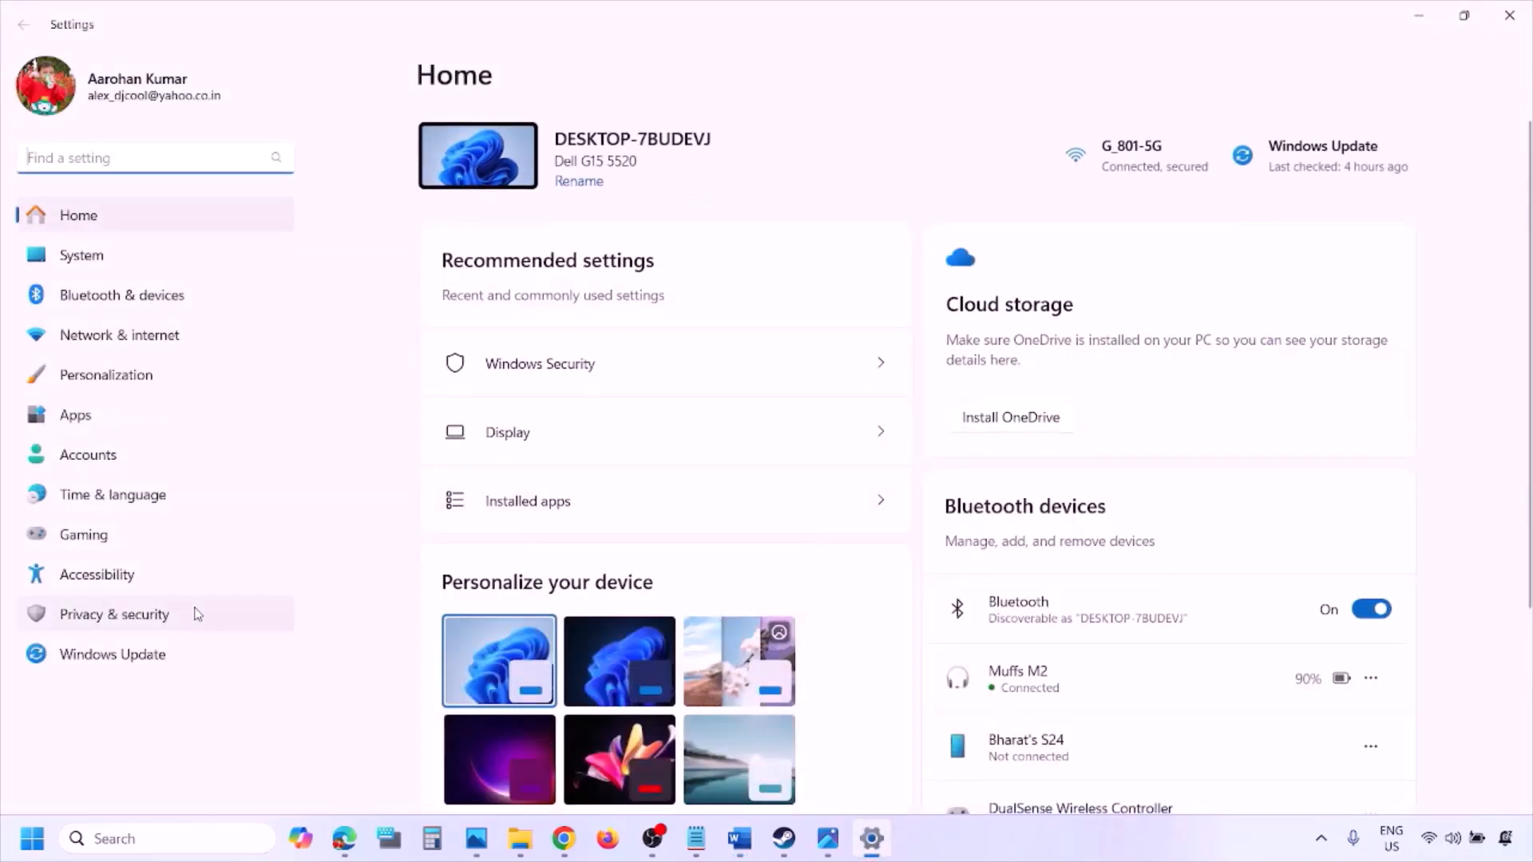
pyautogui.click(131, 661)
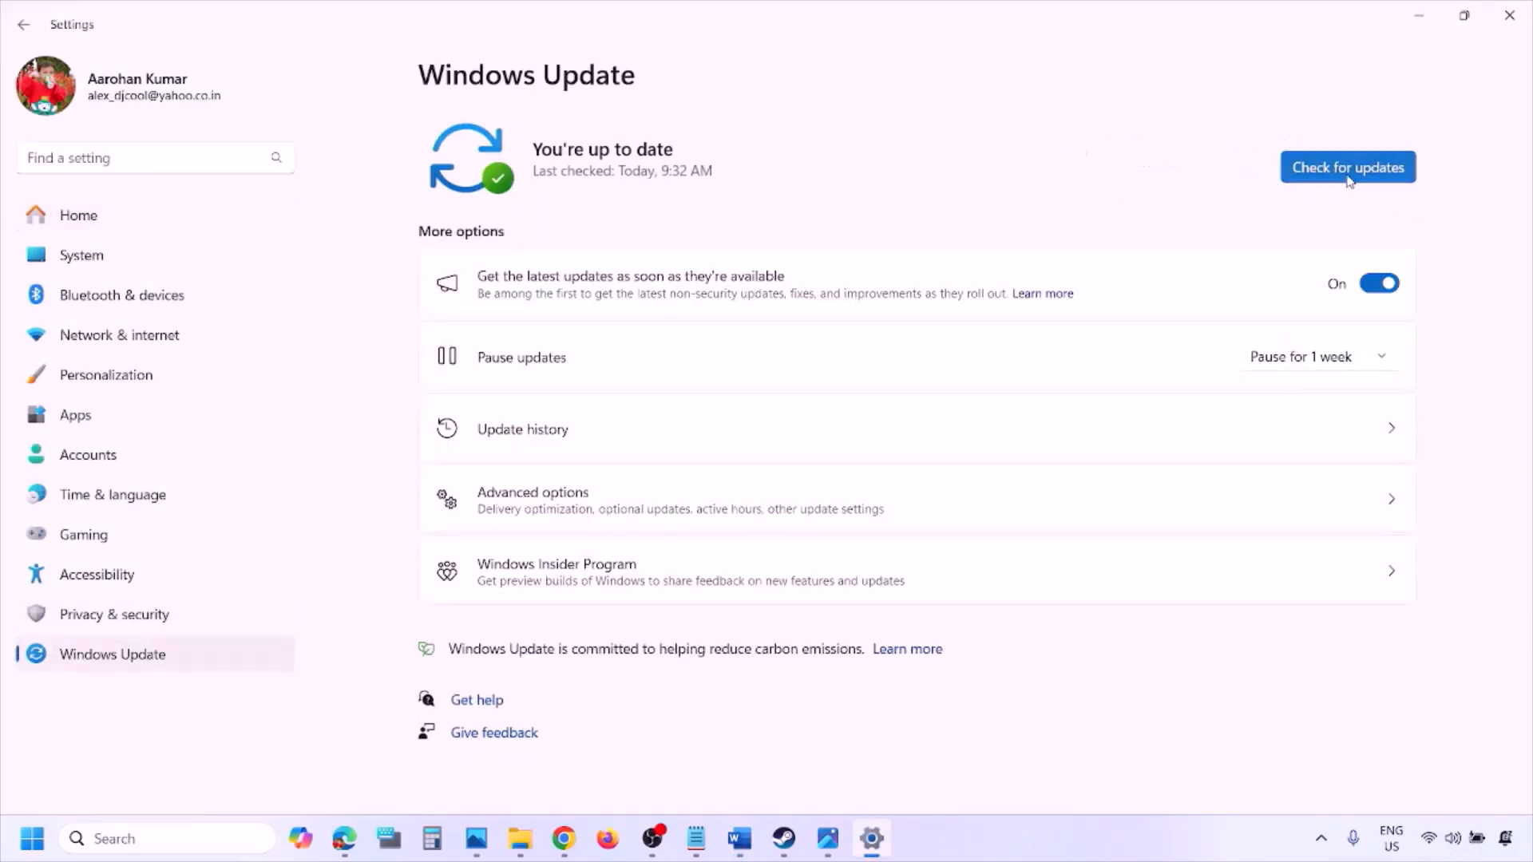
pyautogui.click(1346, 169)
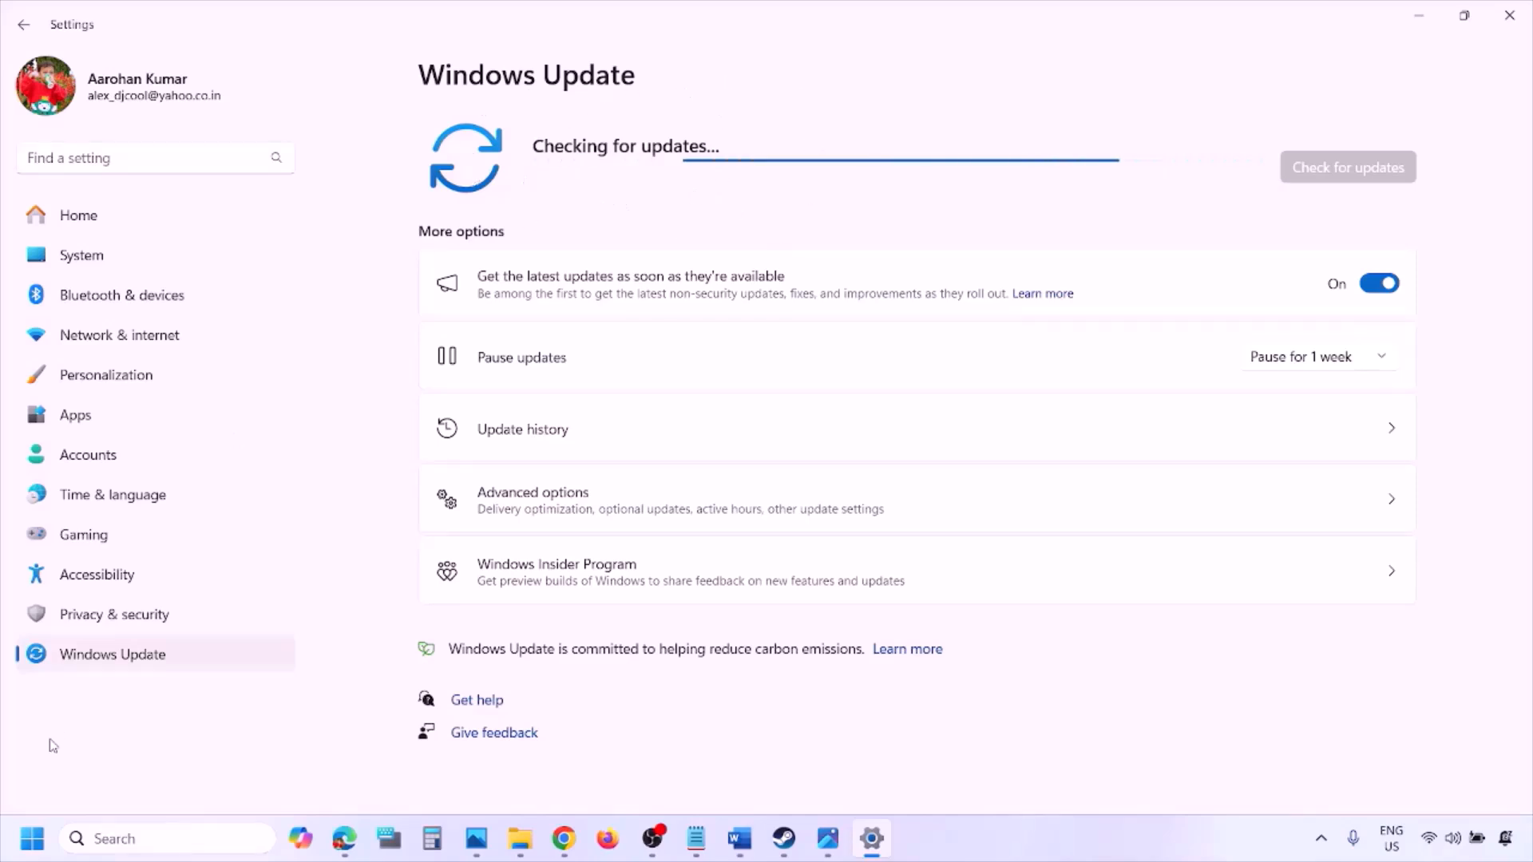
# Bring up the Windows power options, dismiss them and switch back to the Word document
pyautogui.click(32, 838)
pyautogui.click(580, 770)
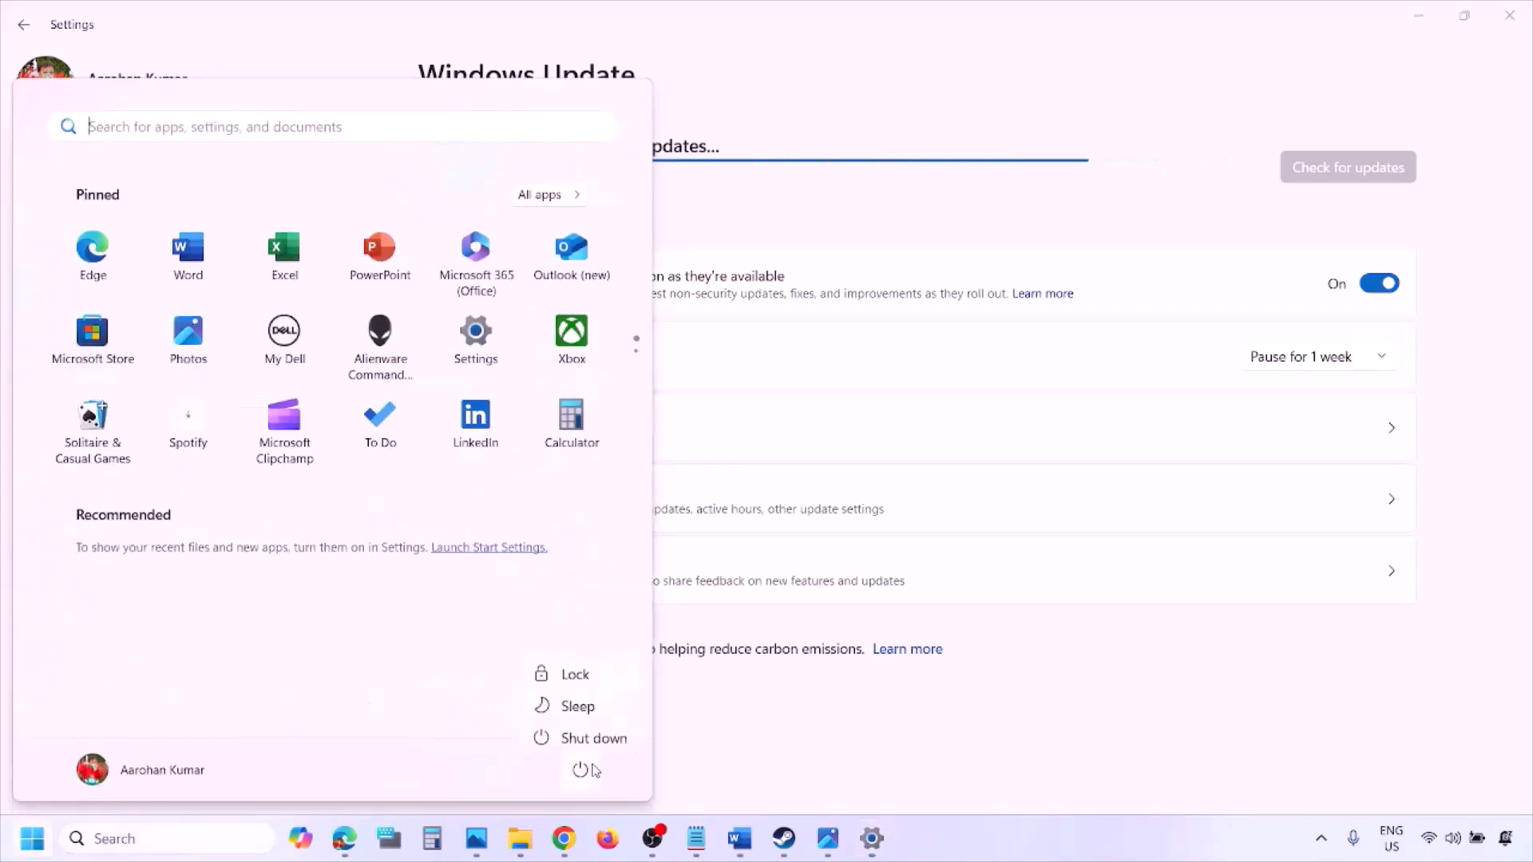
pyautogui.click(739, 838)
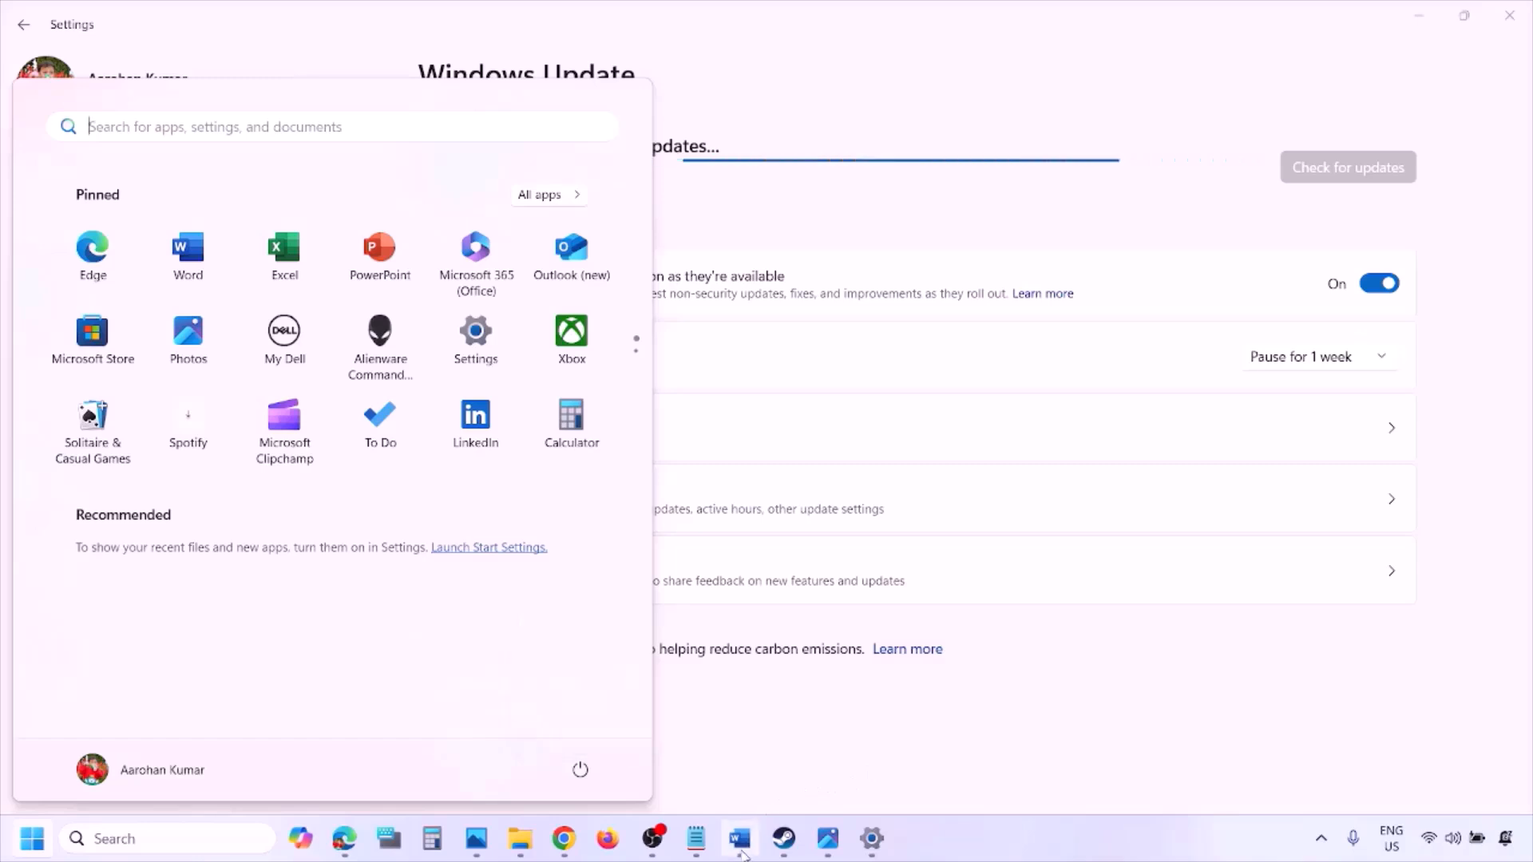
pyautogui.click(739, 838)
# Copy the Visual C++ download link under Step 8 and open it in a new Chrome window
pyautogui.scroll(-3, 673, 625)
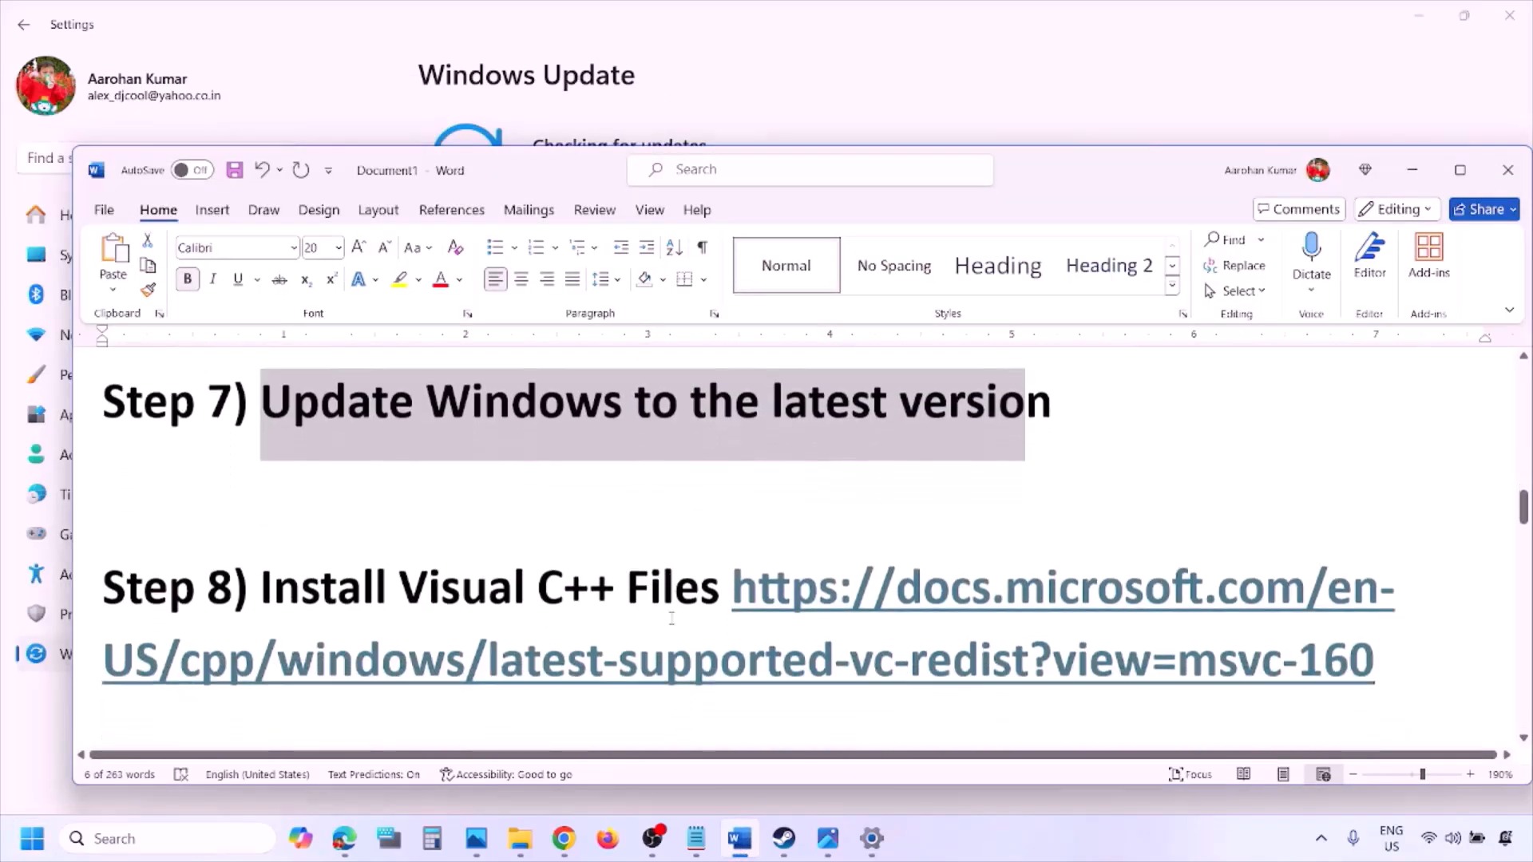
pyautogui.moveTo(1398, 665); pyautogui.dragTo(836, 592)
pyautogui.hotkey('ctrl', 'c')
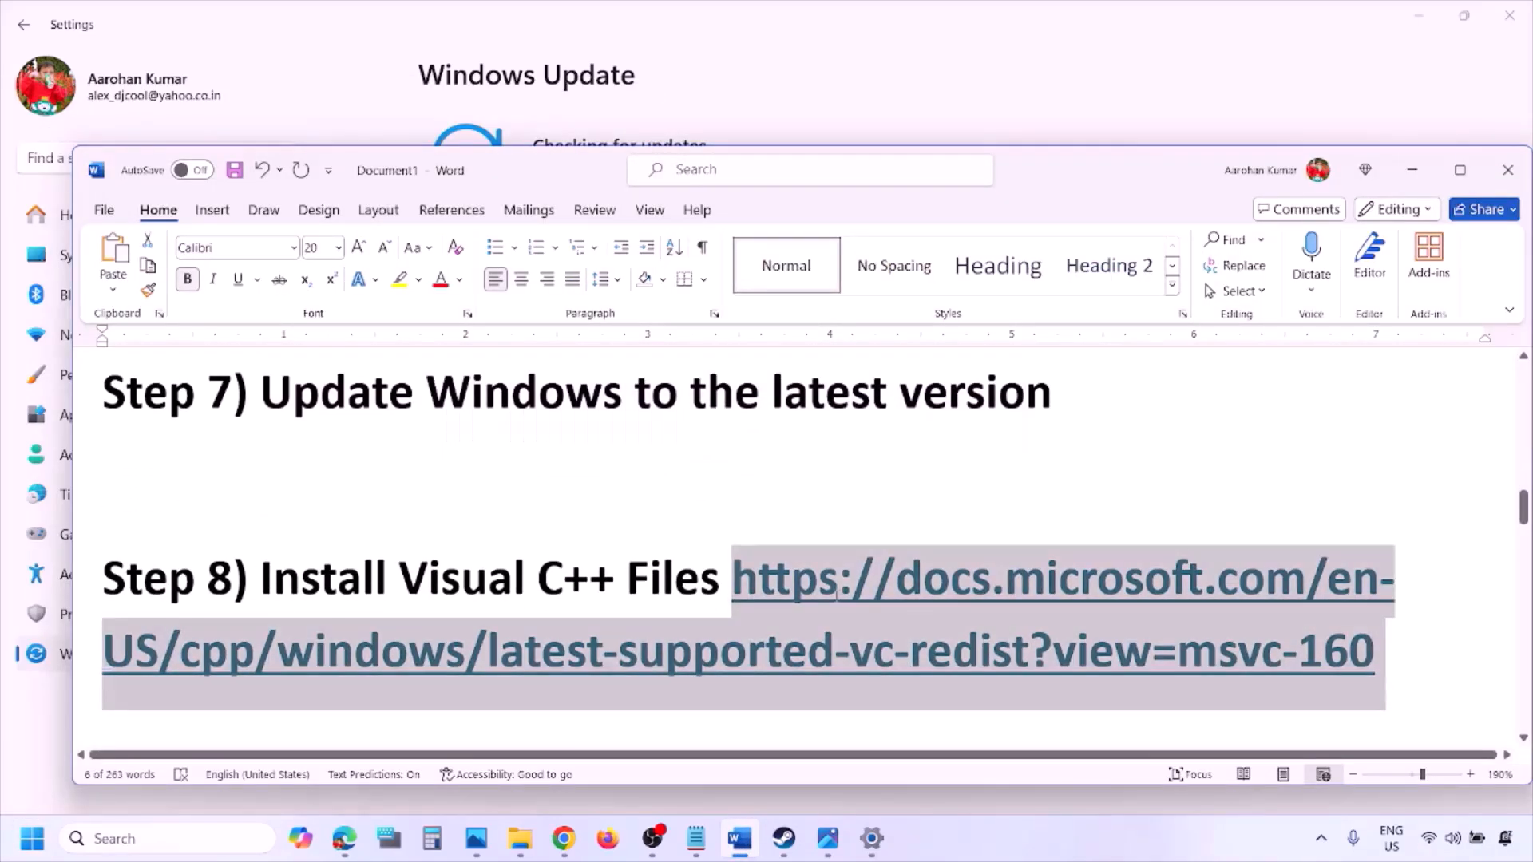
pyautogui.rightClick(564, 838)
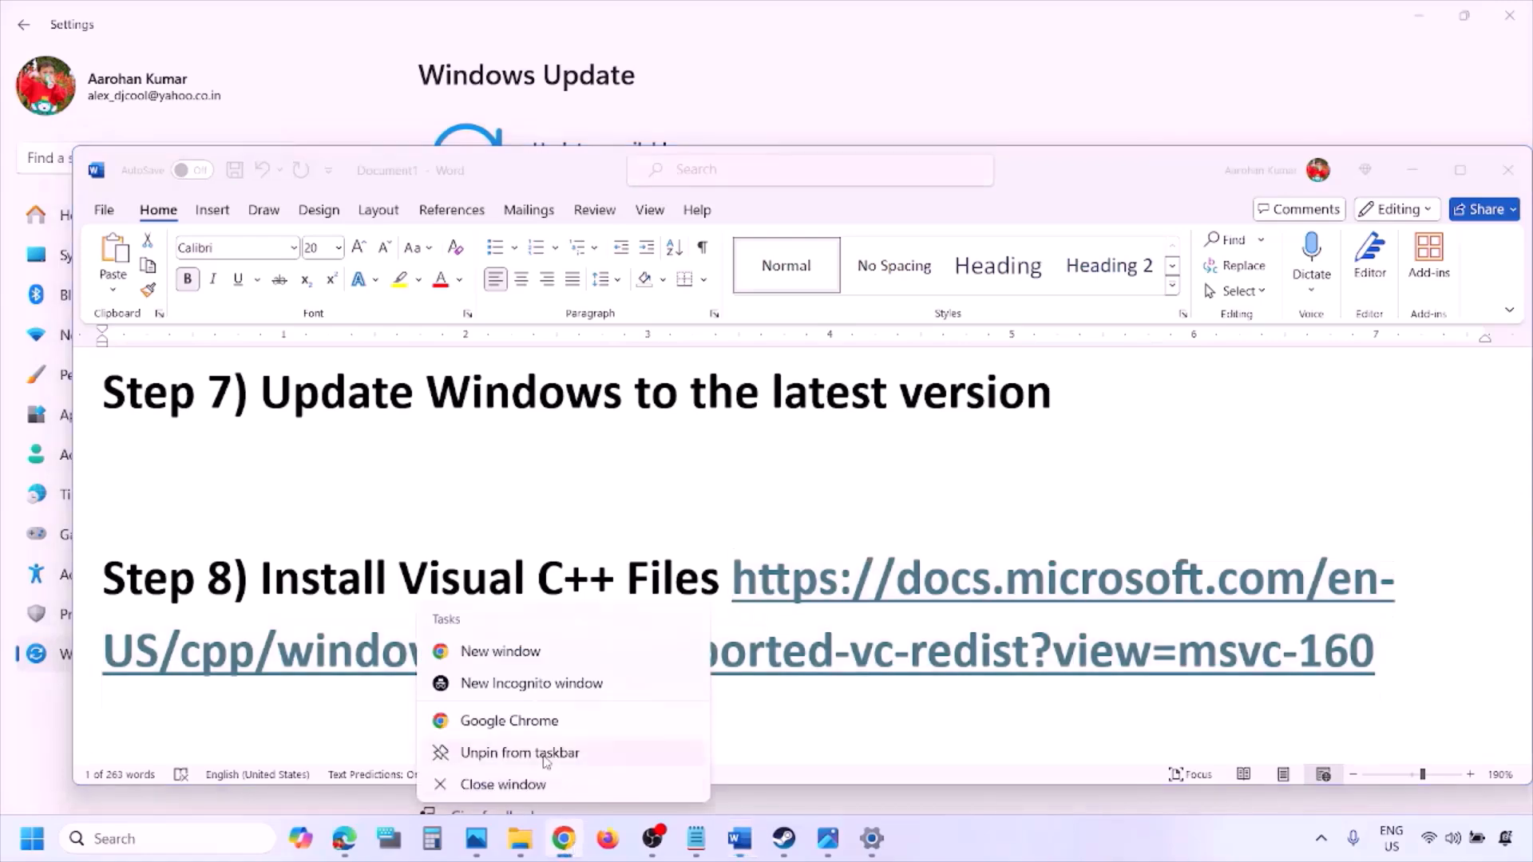
pyautogui.click(499, 664)
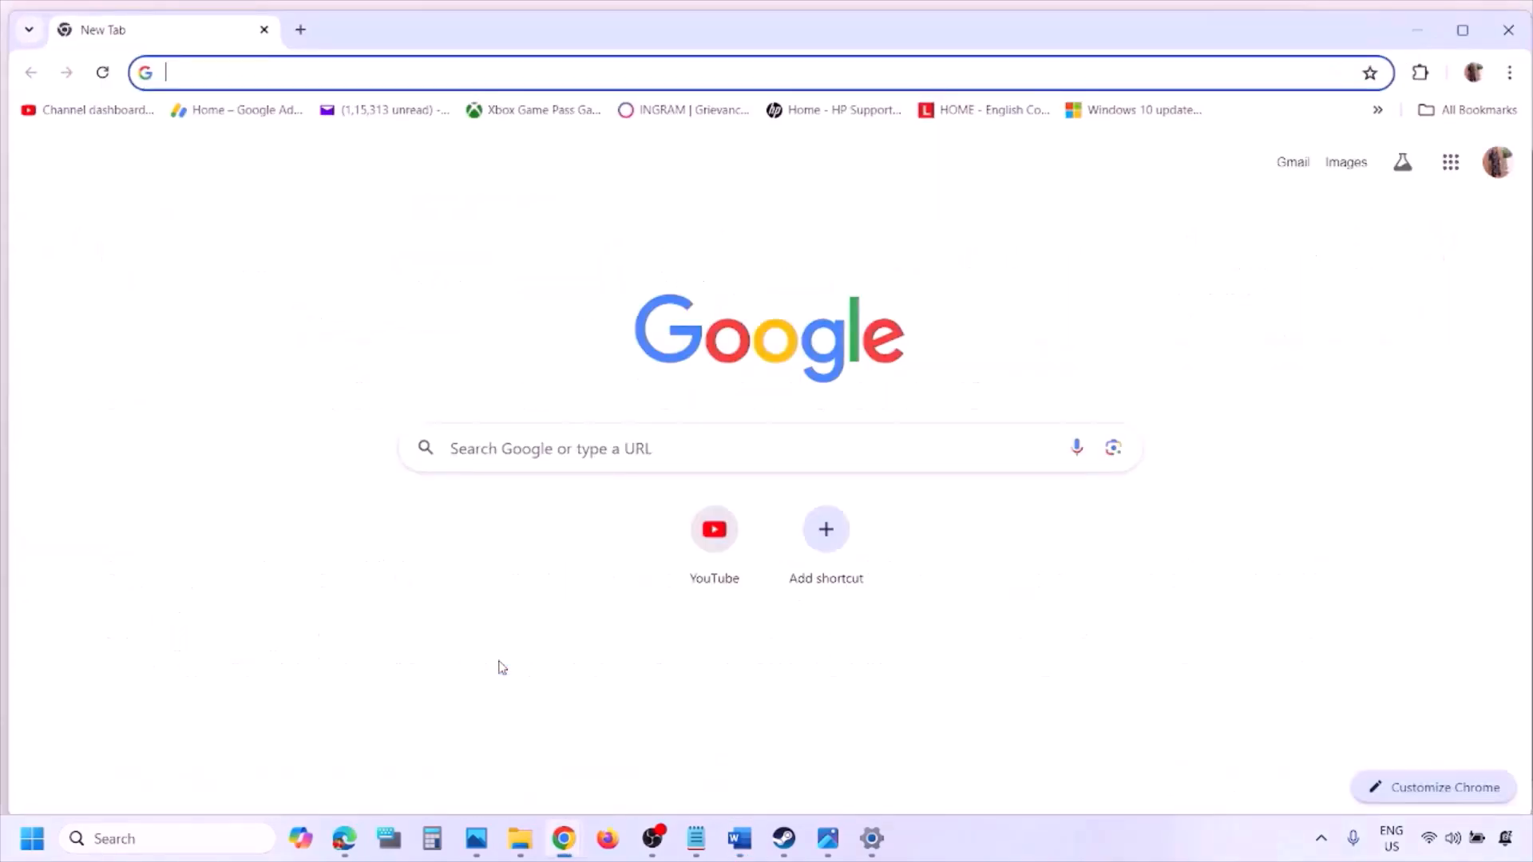
pyautogui.hotkey('ctrl', 'v')
pyautogui.press('Return')
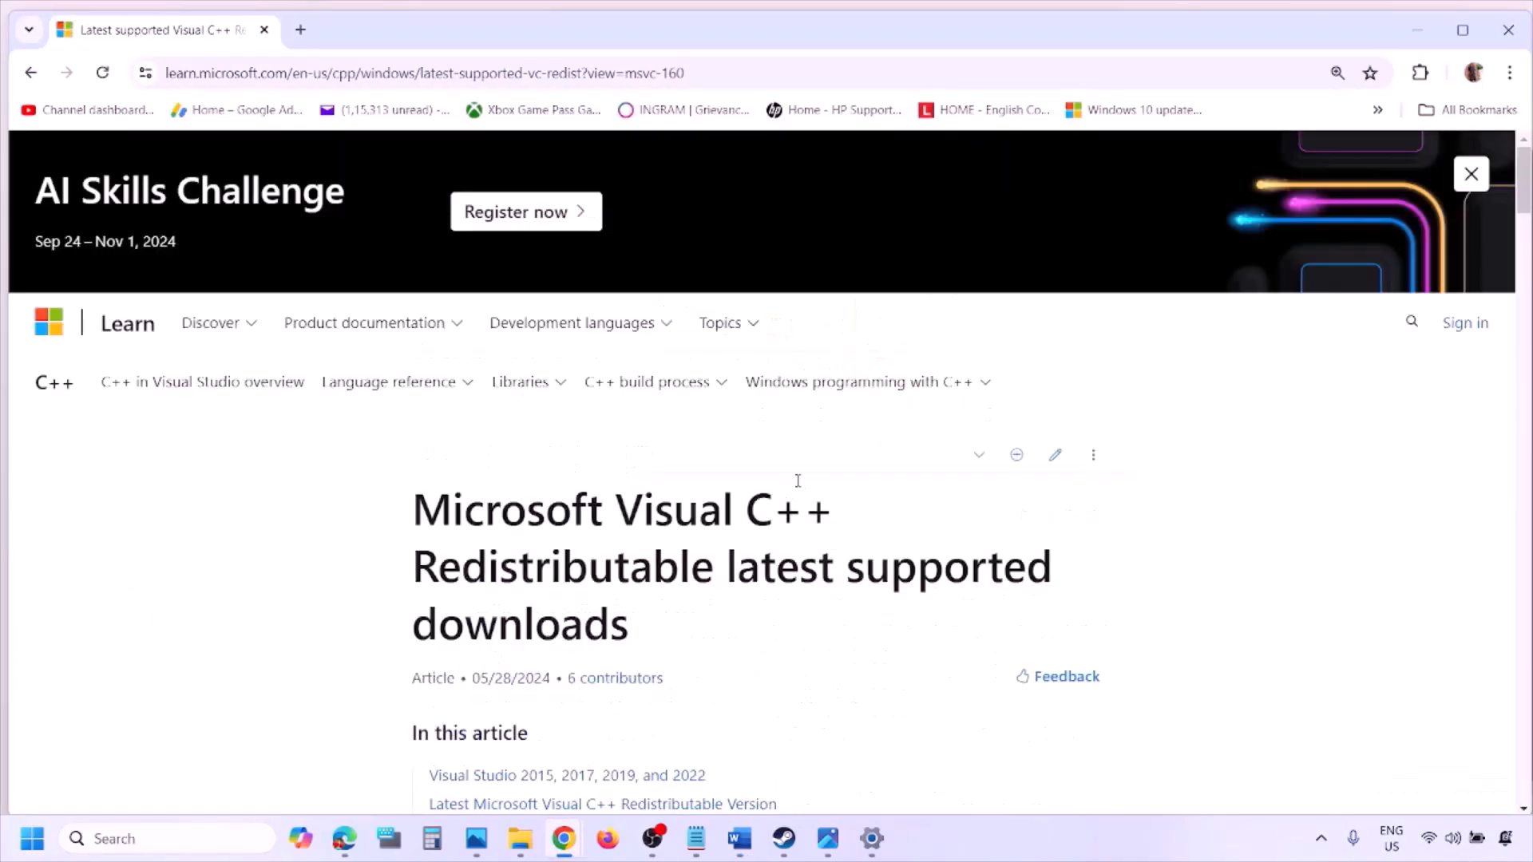
# Highlight the Visual Studio 2015, 2017, 2019, and 2022 heading and go to the latest redistributable download table
pyautogui.scroll(-4, 667, 463)
pyautogui.scroll(-5, 667, 471)
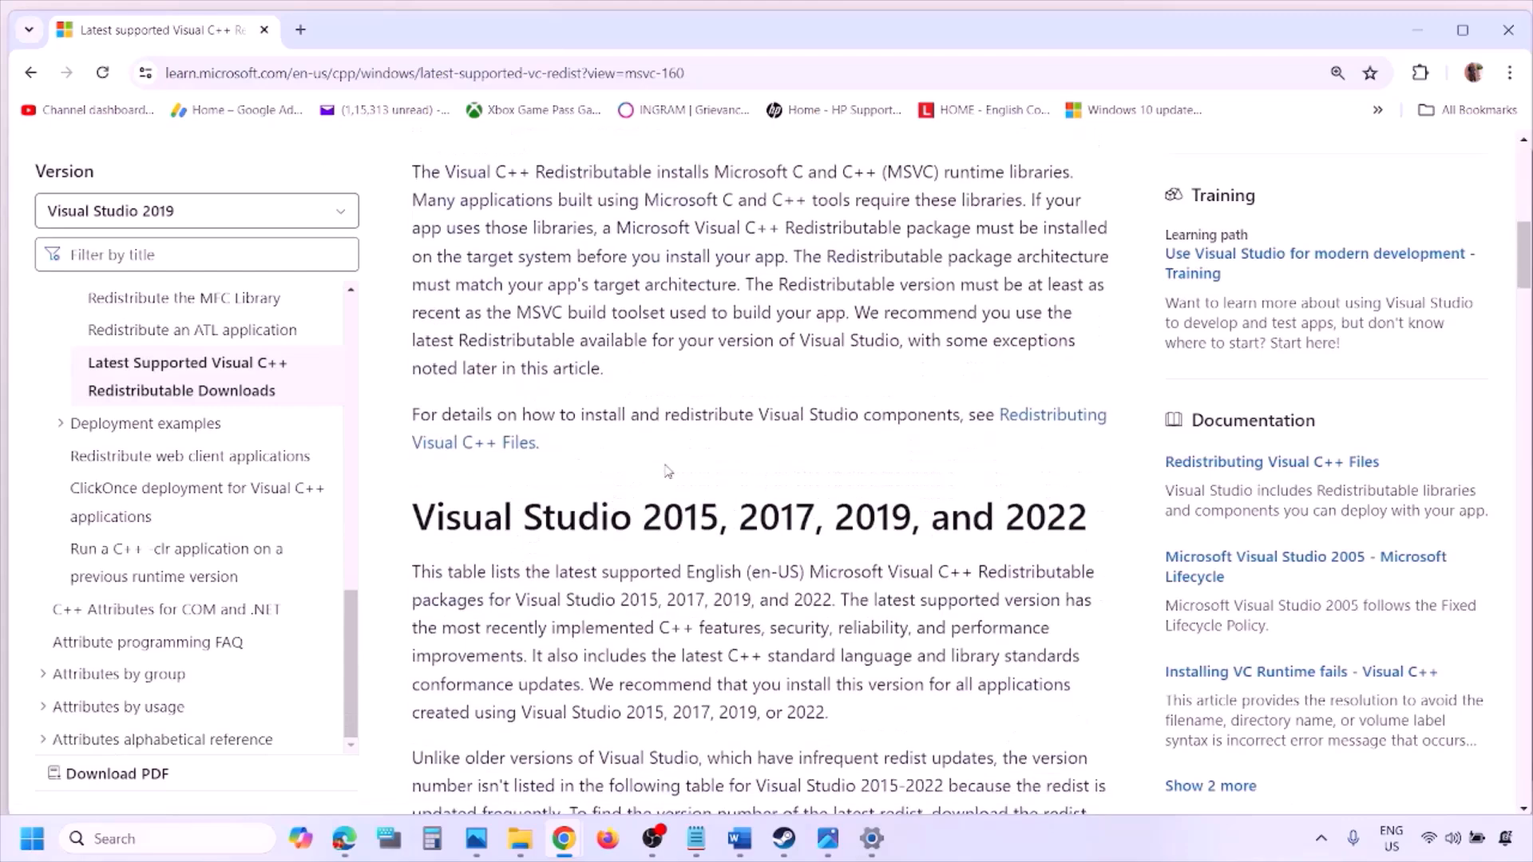
pyautogui.moveTo(494, 433); pyautogui.dragTo(1028, 434)
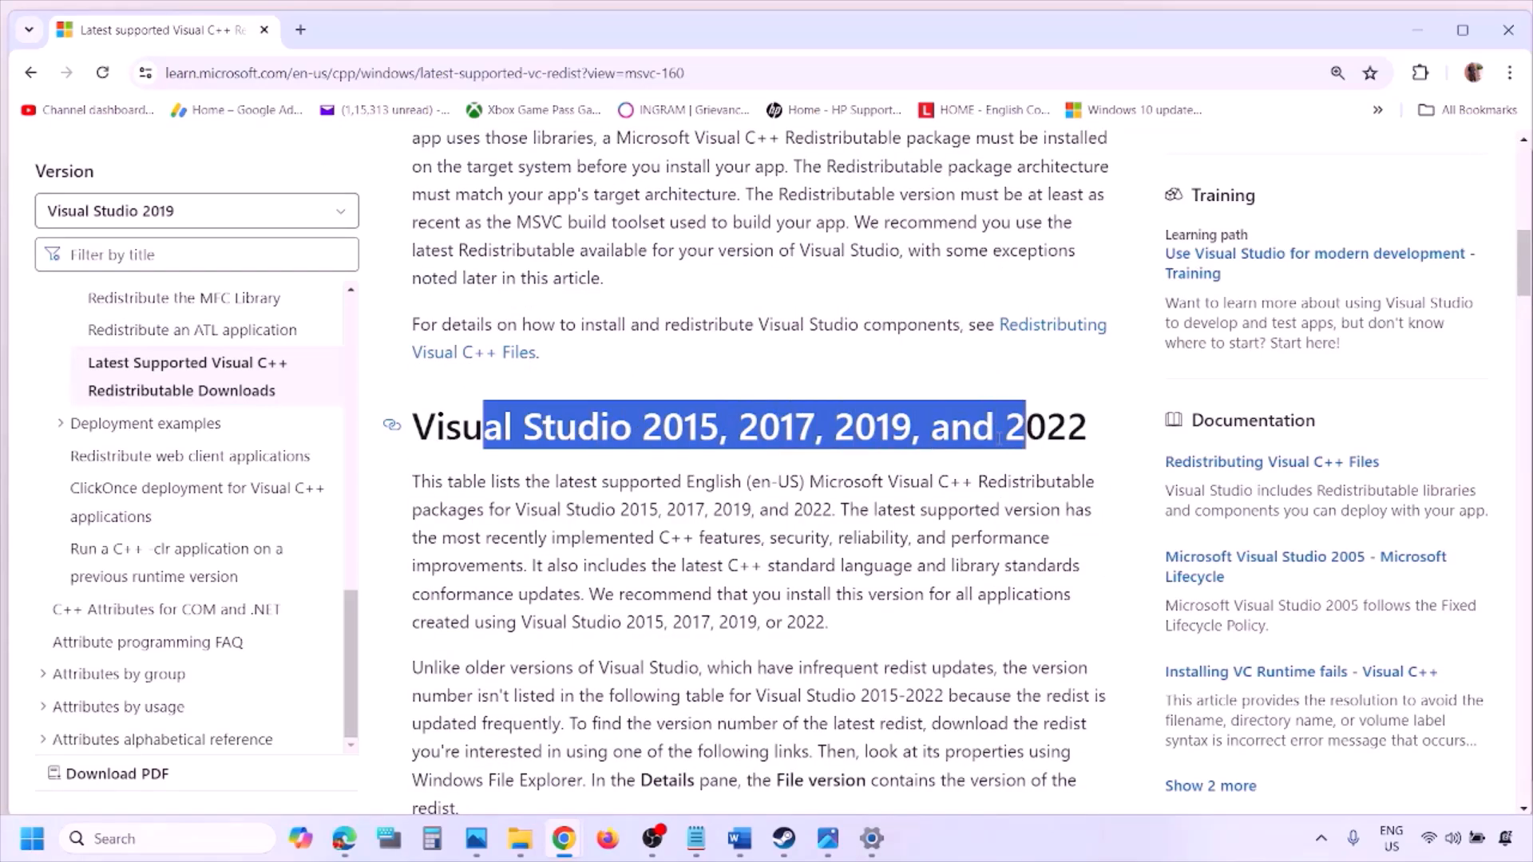
pyautogui.scroll(-5, 673, 575)
pyautogui.scroll(-4, 673, 575)
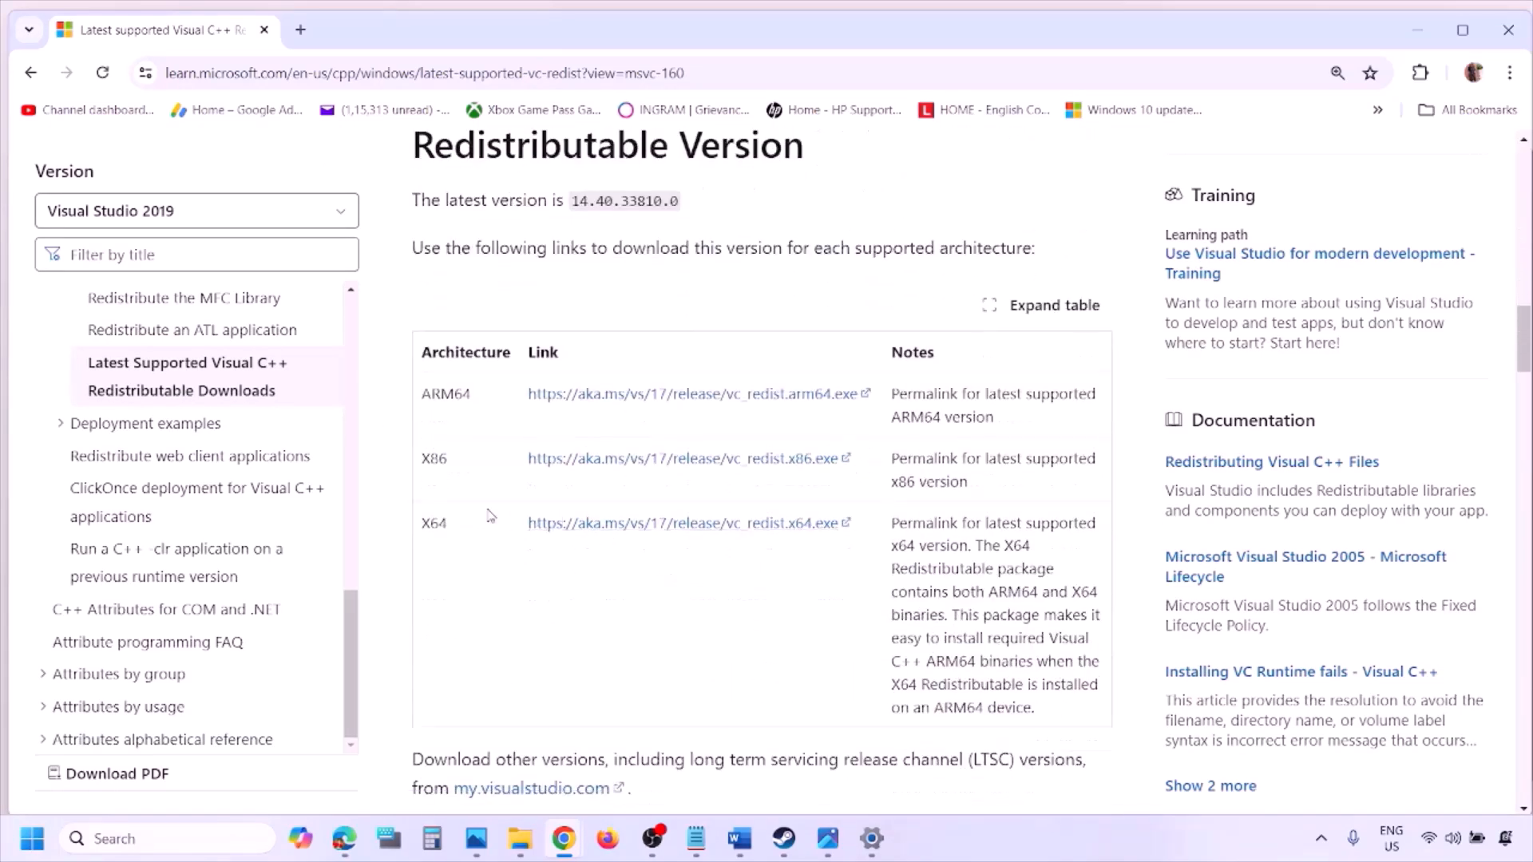
# Point out the X86 and X64 rows, then download the X86 Visual C++ redistributable, run it and start its repair
pyautogui.doubleClick(432, 460)
pyautogui.doubleClick(435, 525)
pyautogui.moveTo(422, 458); pyautogui.dragTo(783, 463)
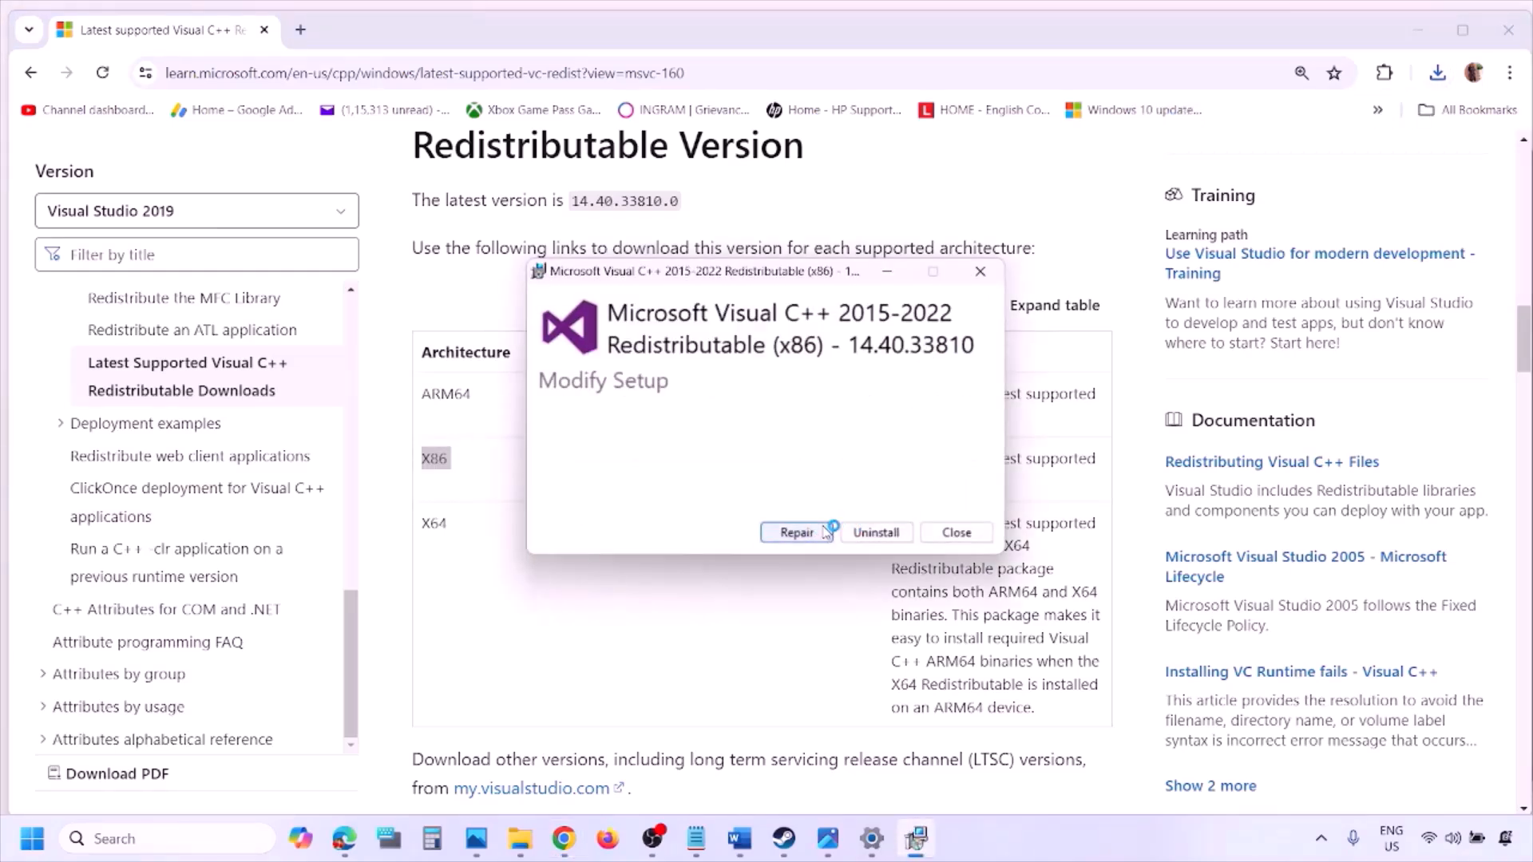
pyautogui.click(796, 533)
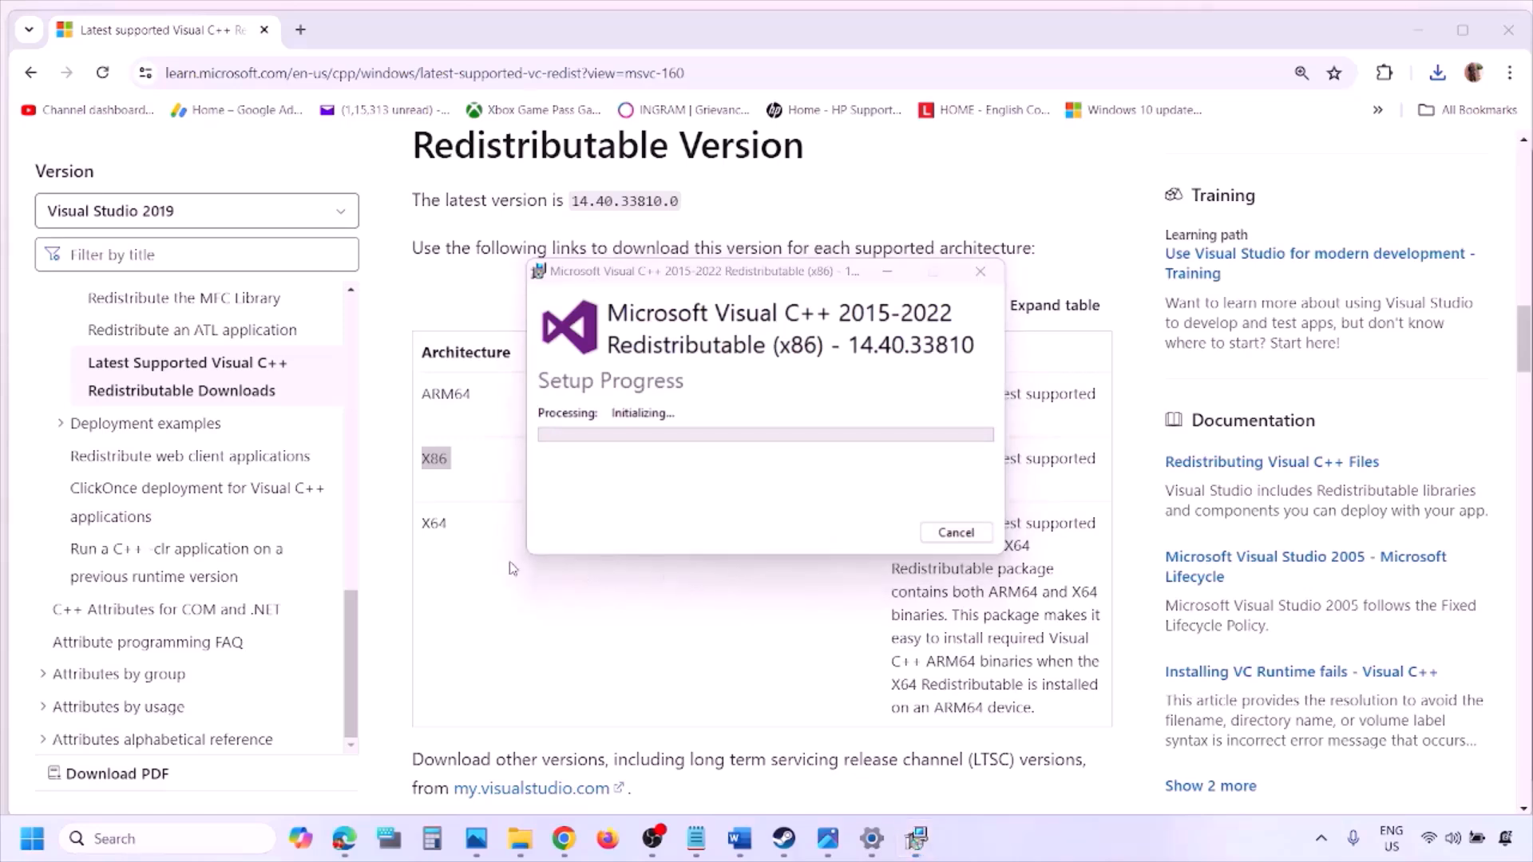
# Download the X64 Visual C++ redistributable, run VC_redist.x64.exe and start its repair
pyautogui.doubleClick(431, 524)
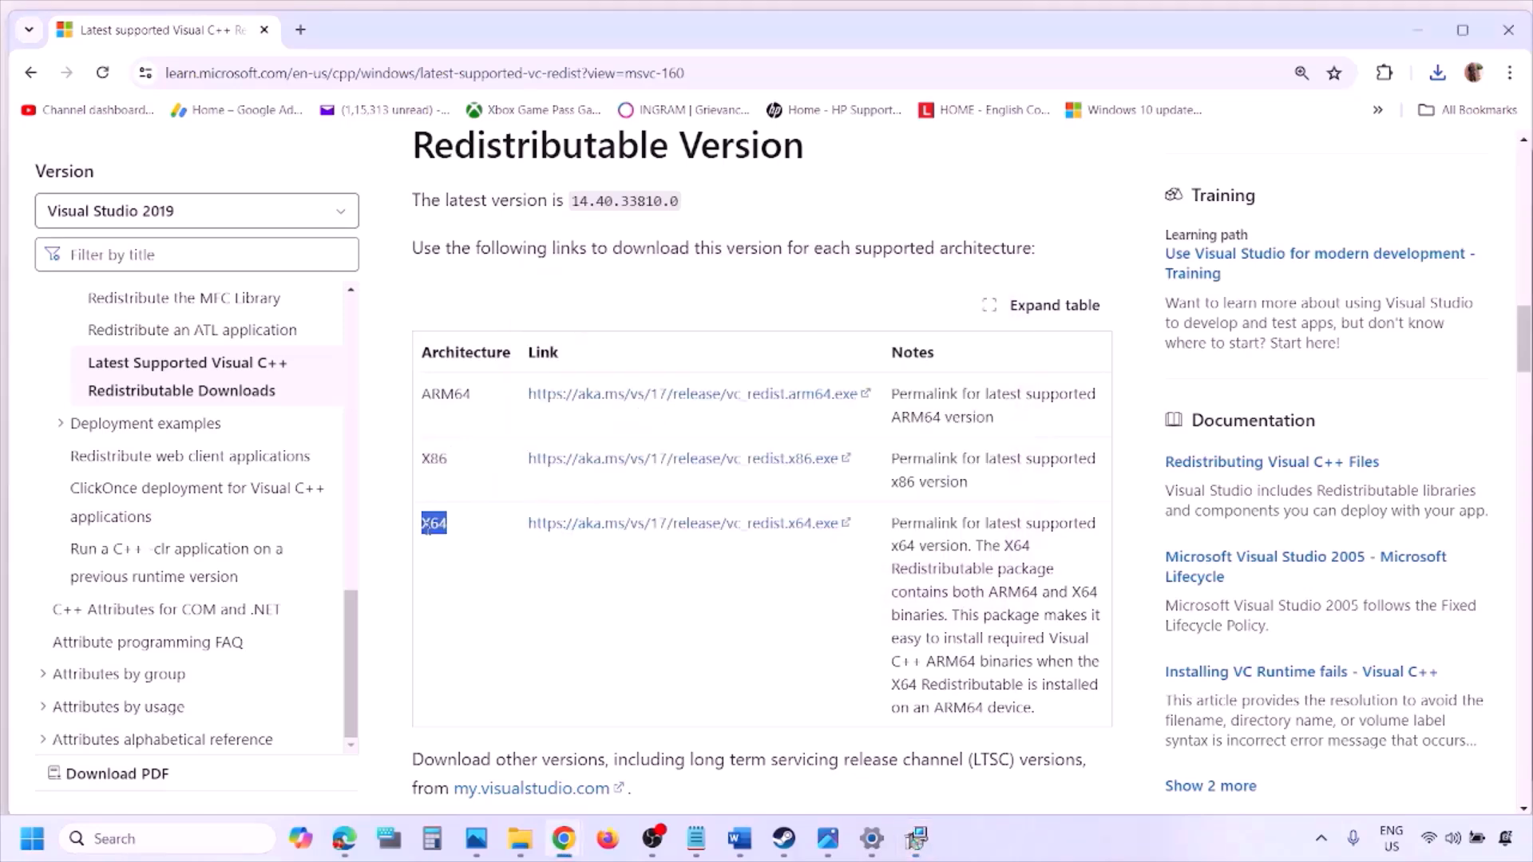
pyautogui.click(695, 533)
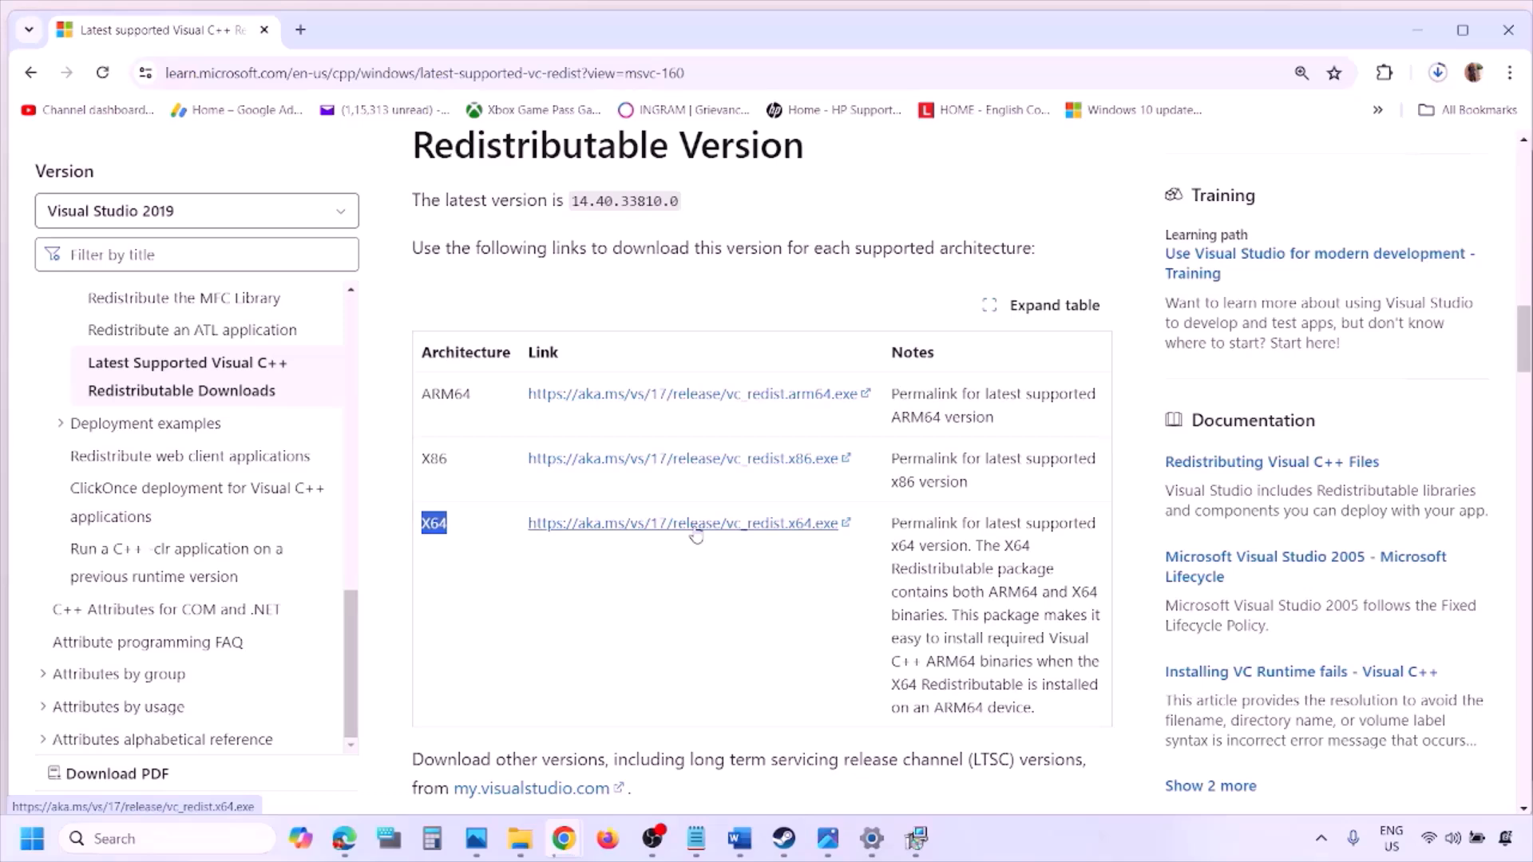
pyautogui.click(916, 837)
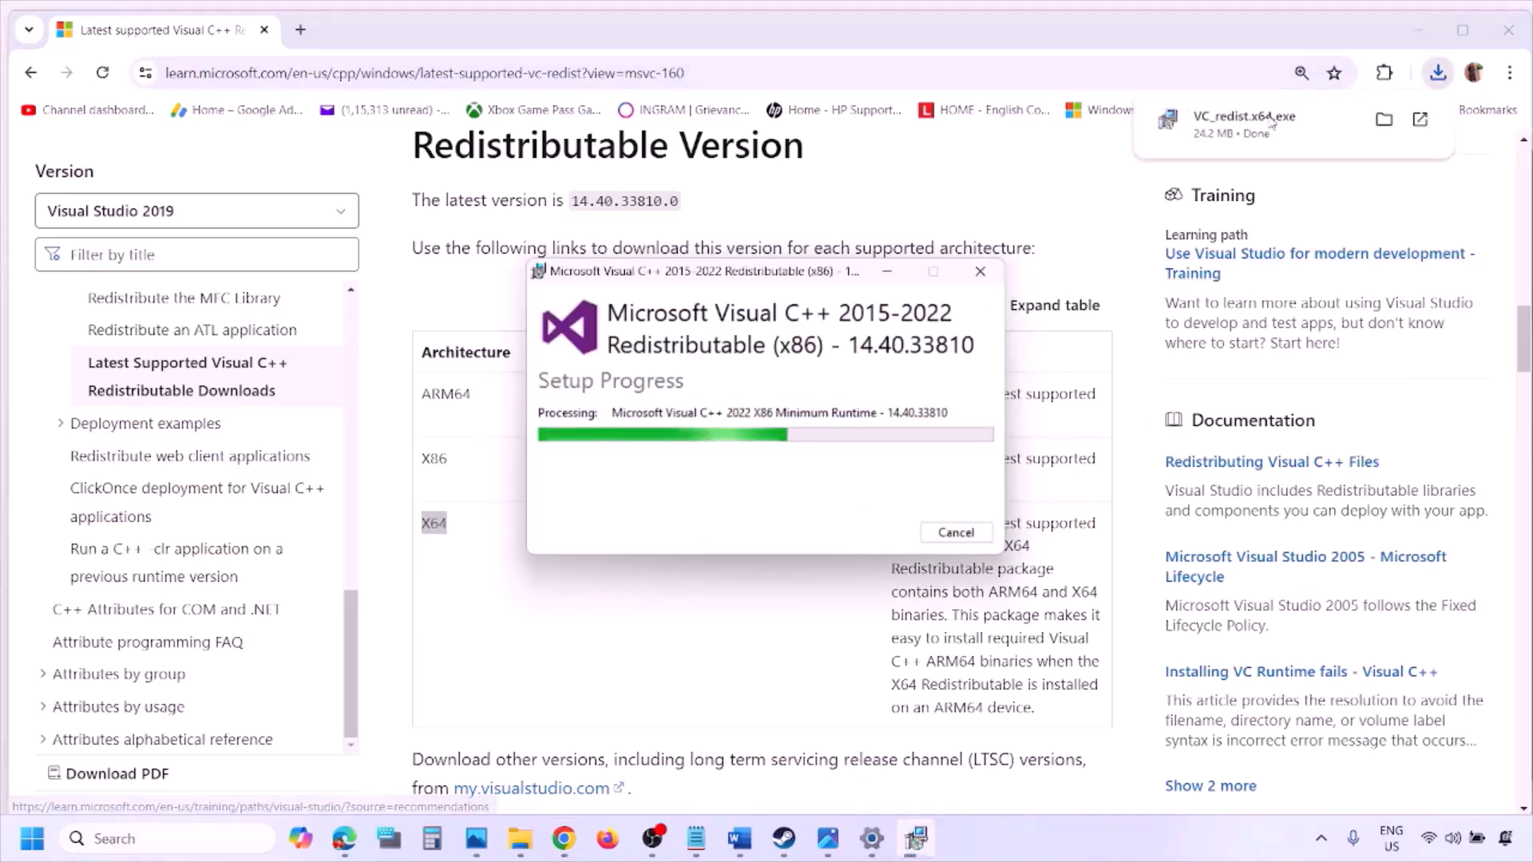
pyautogui.click(1274, 125)
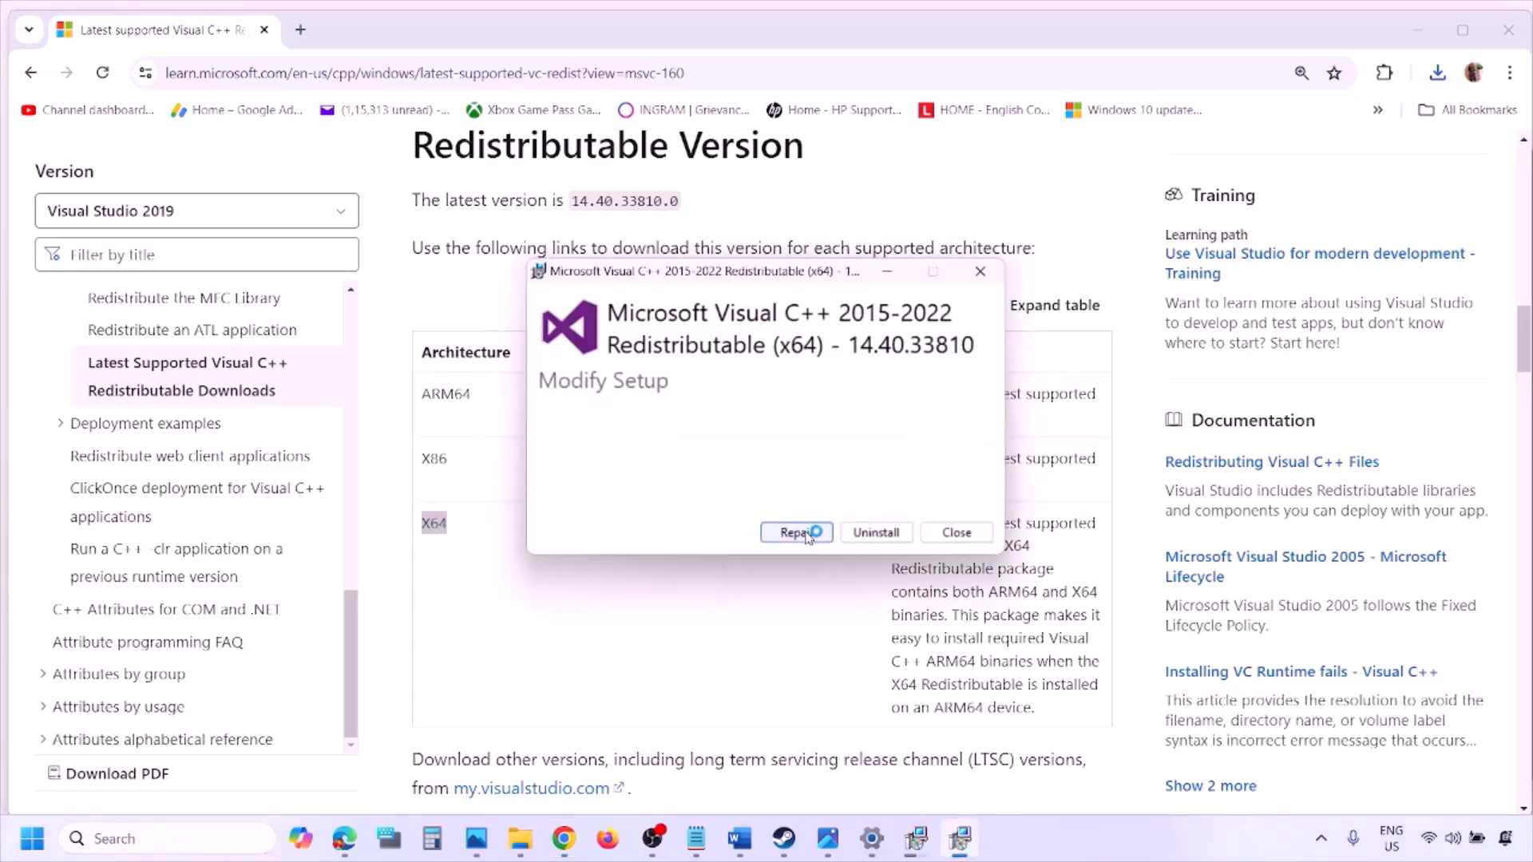
pyautogui.click(798, 532)
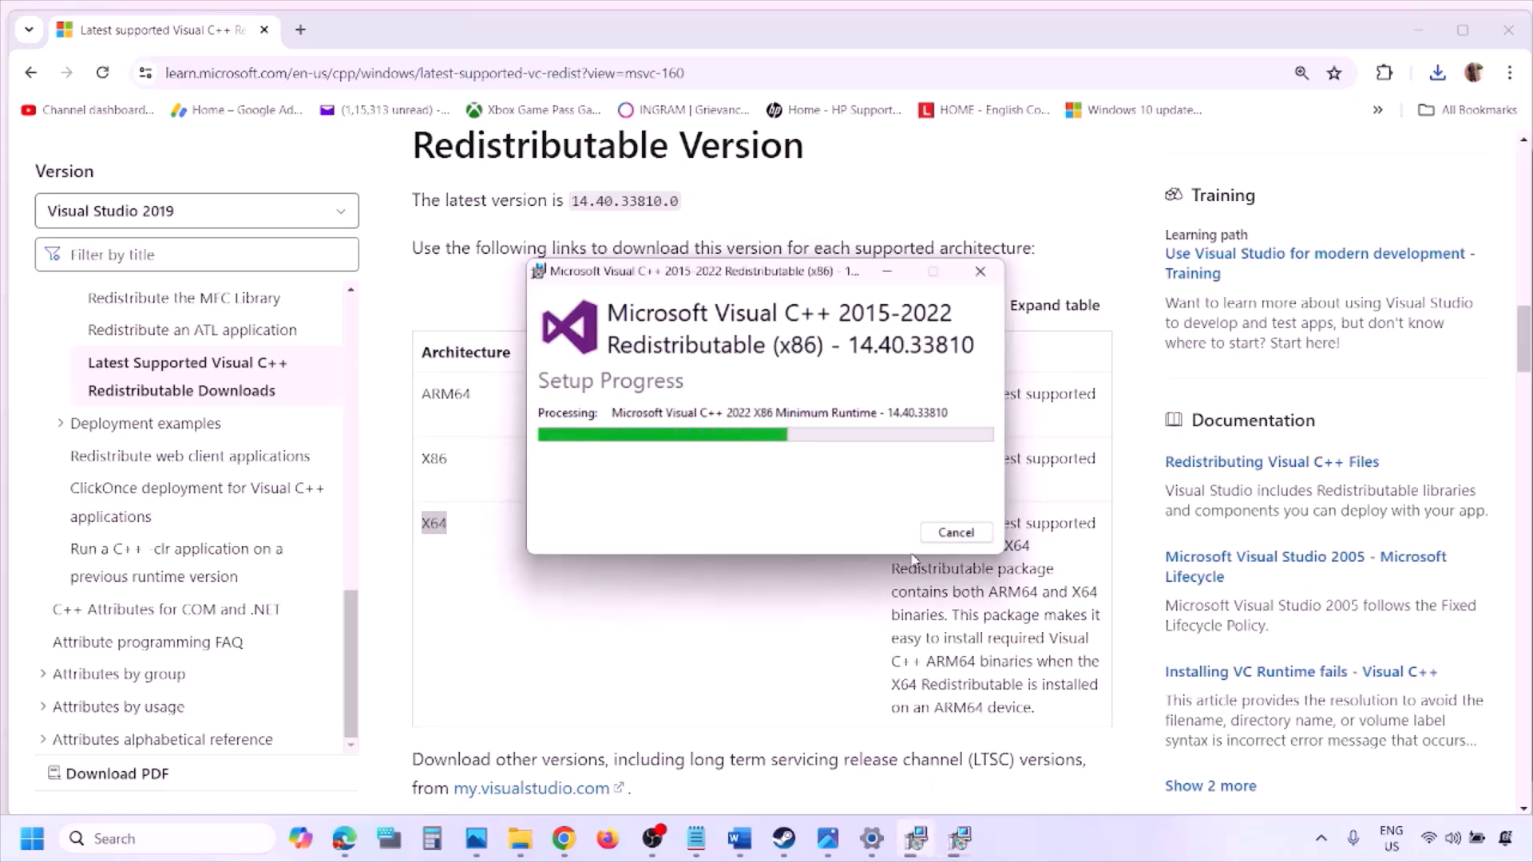
# Place the x86 and x64 setup windows side by side, then bring the browser page to the front
pyautogui.moveTo(844, 269); pyautogui.dragTo(488, 338)
pyautogui.moveTo(777, 279); pyautogui.dragTo(970, 363)
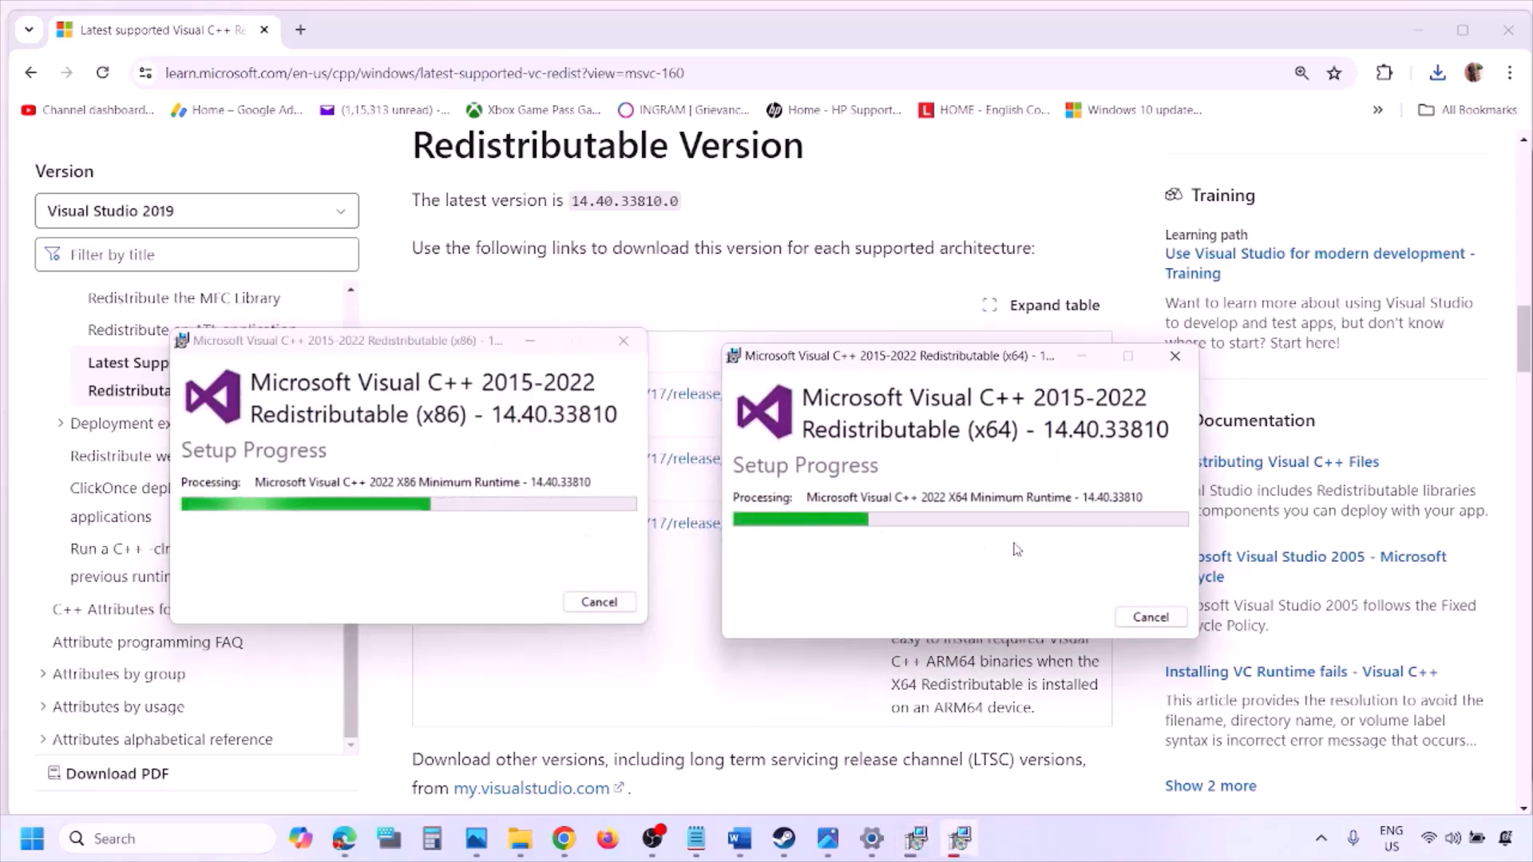
pyautogui.click(674, 690)
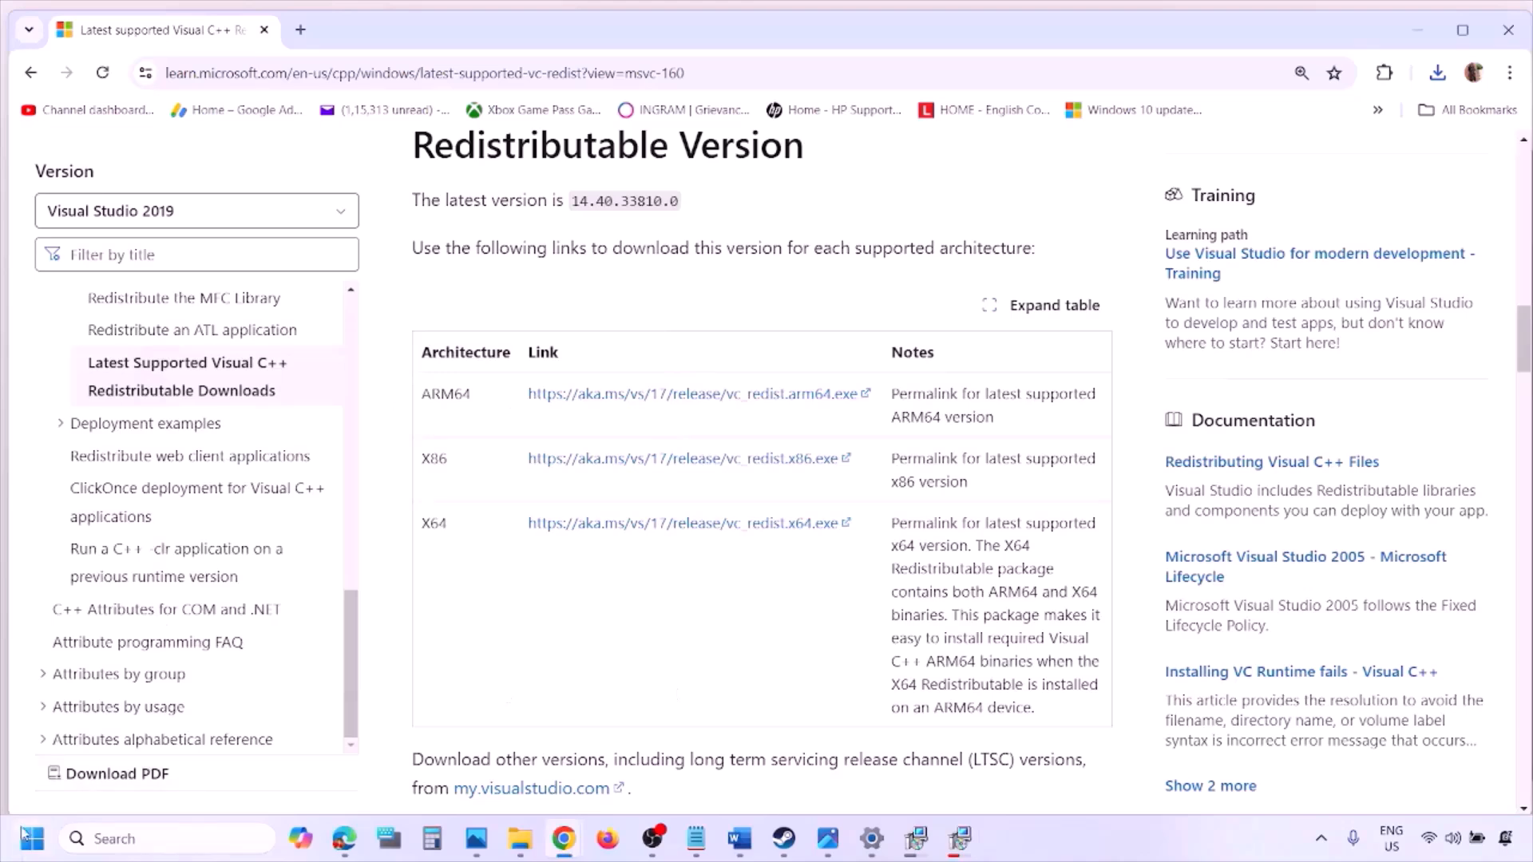
# Show the Restart choice among the Windows power options, dismiss it and return to the Word document
pyautogui.click(24, 834)
pyautogui.click(580, 769)
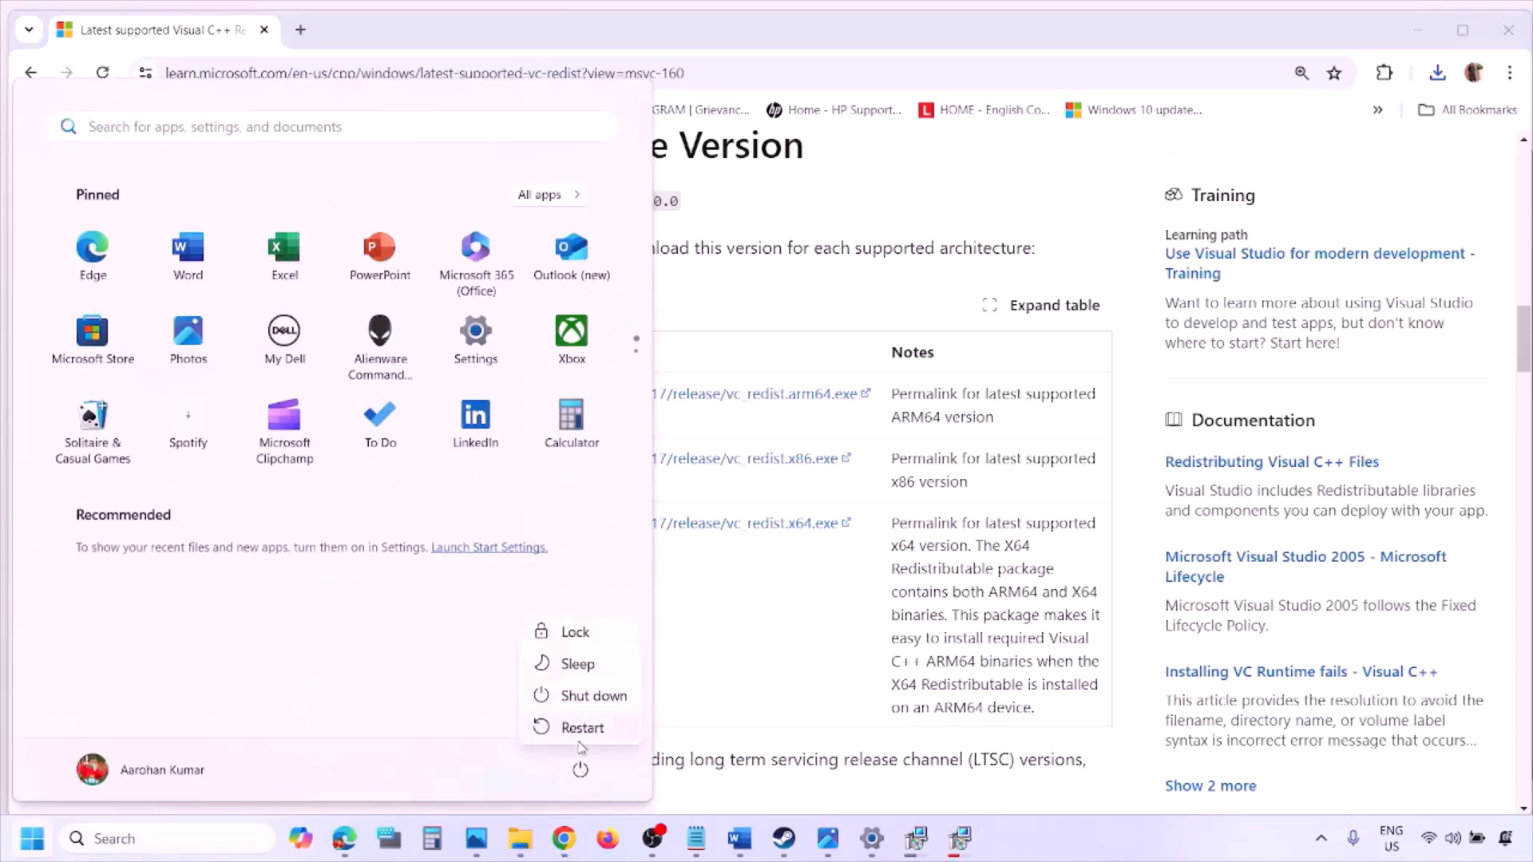
pyautogui.click(791, 673)
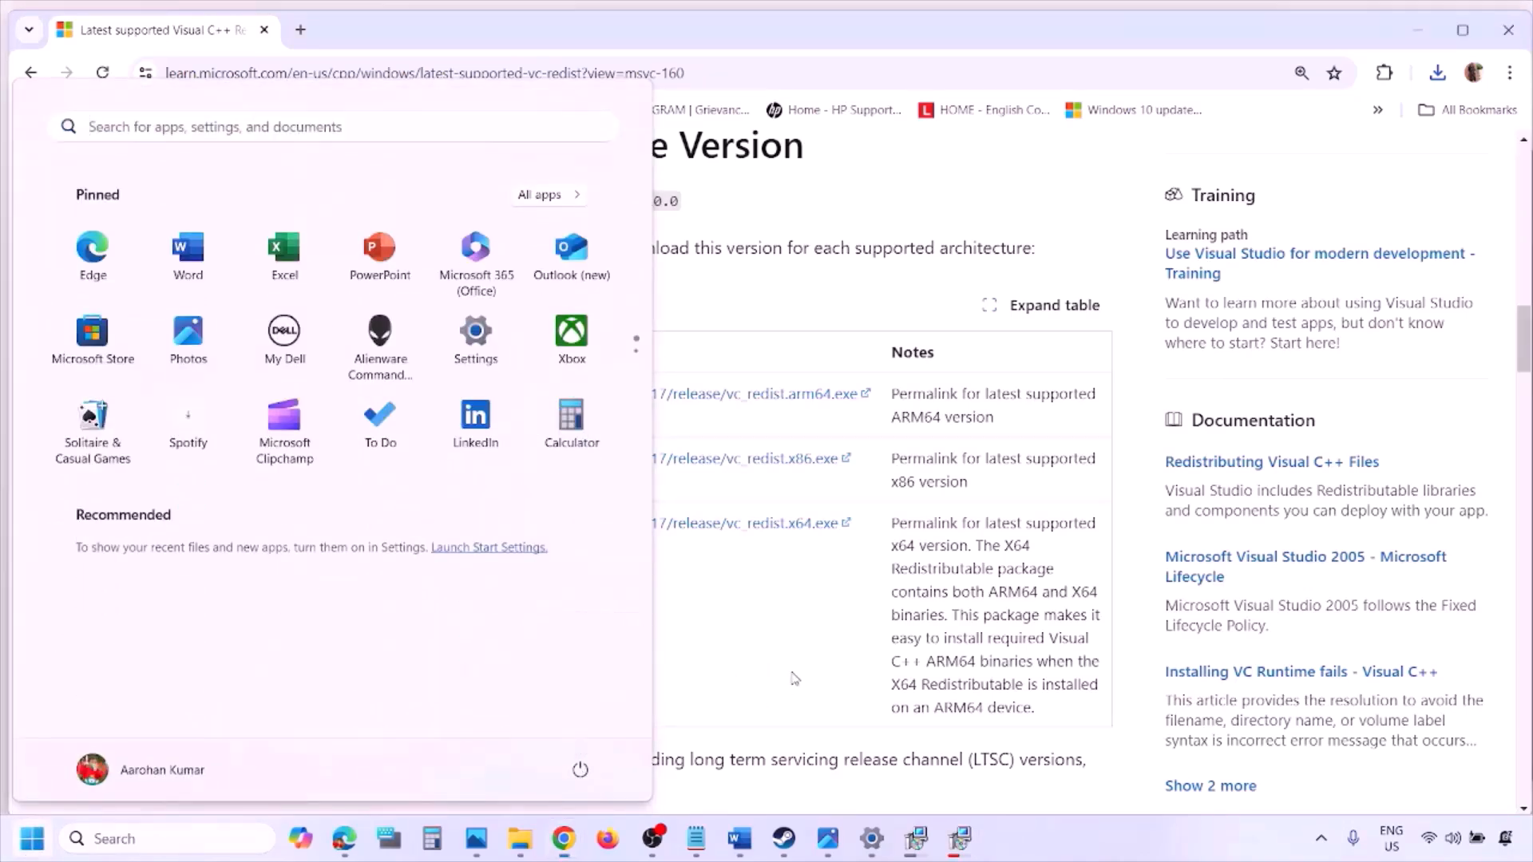
pyautogui.click(739, 836)
# Maximize the Word window and highlight the Step 9 instructions on unplugging external devices and disconnecting additional joysticks/controllers
pyautogui.scroll(-3, 657, 541)
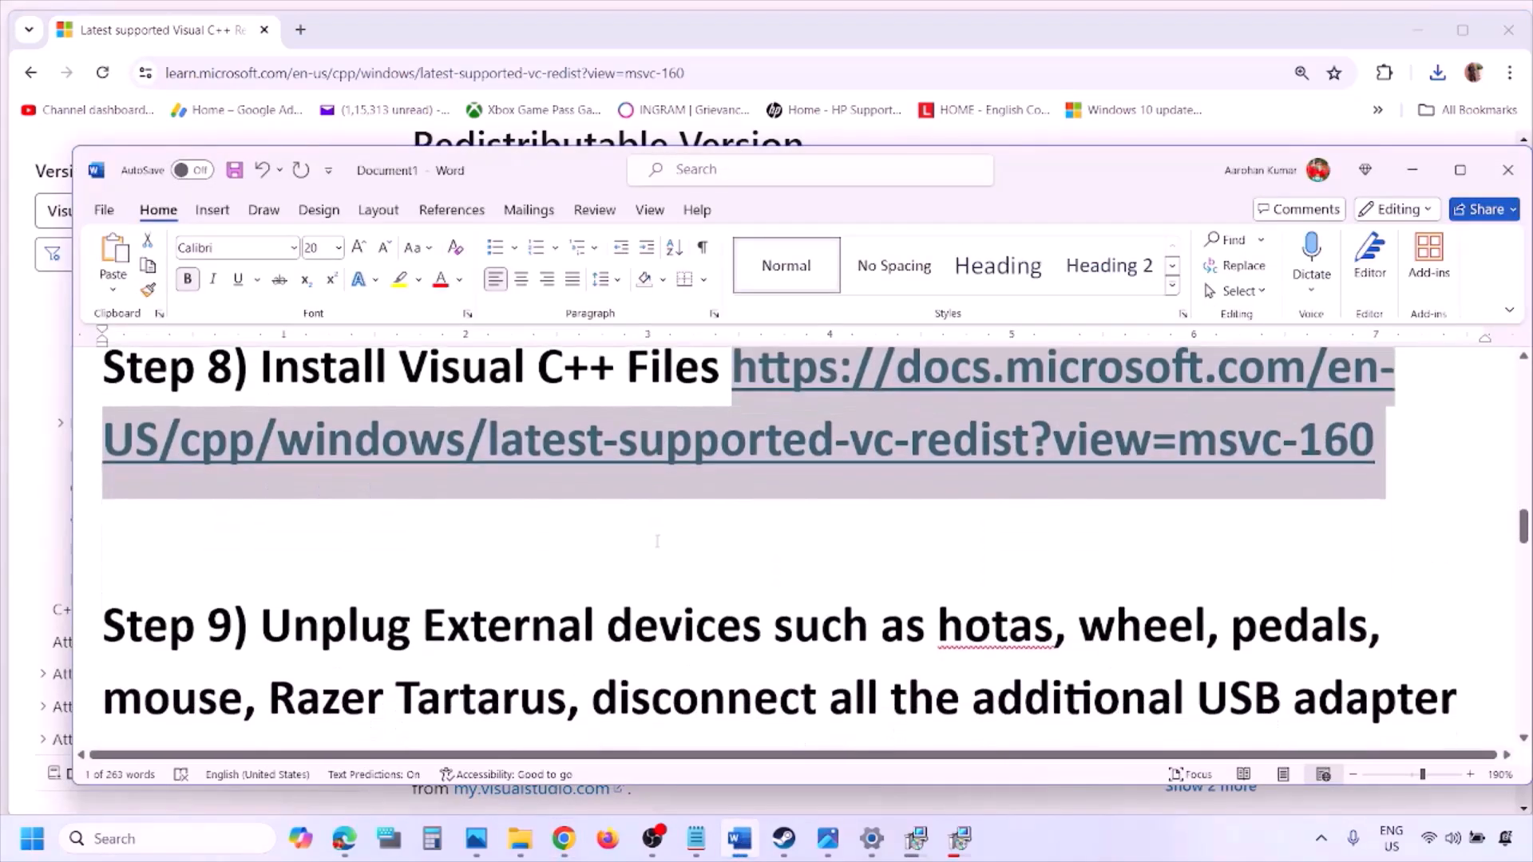
pyautogui.scroll(-3, 657, 541)
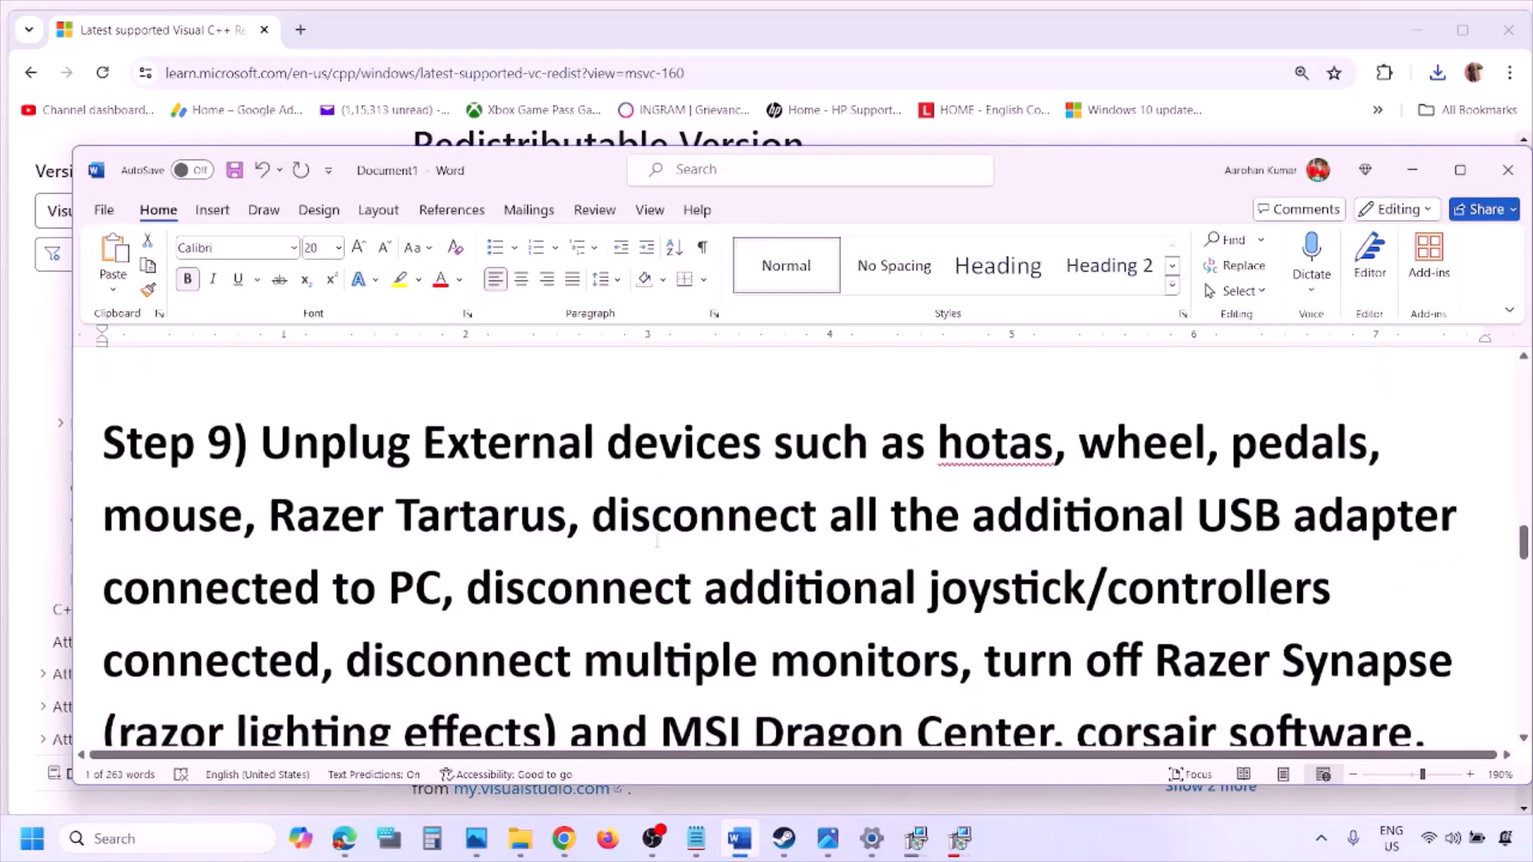
pyautogui.click(1462, 170)
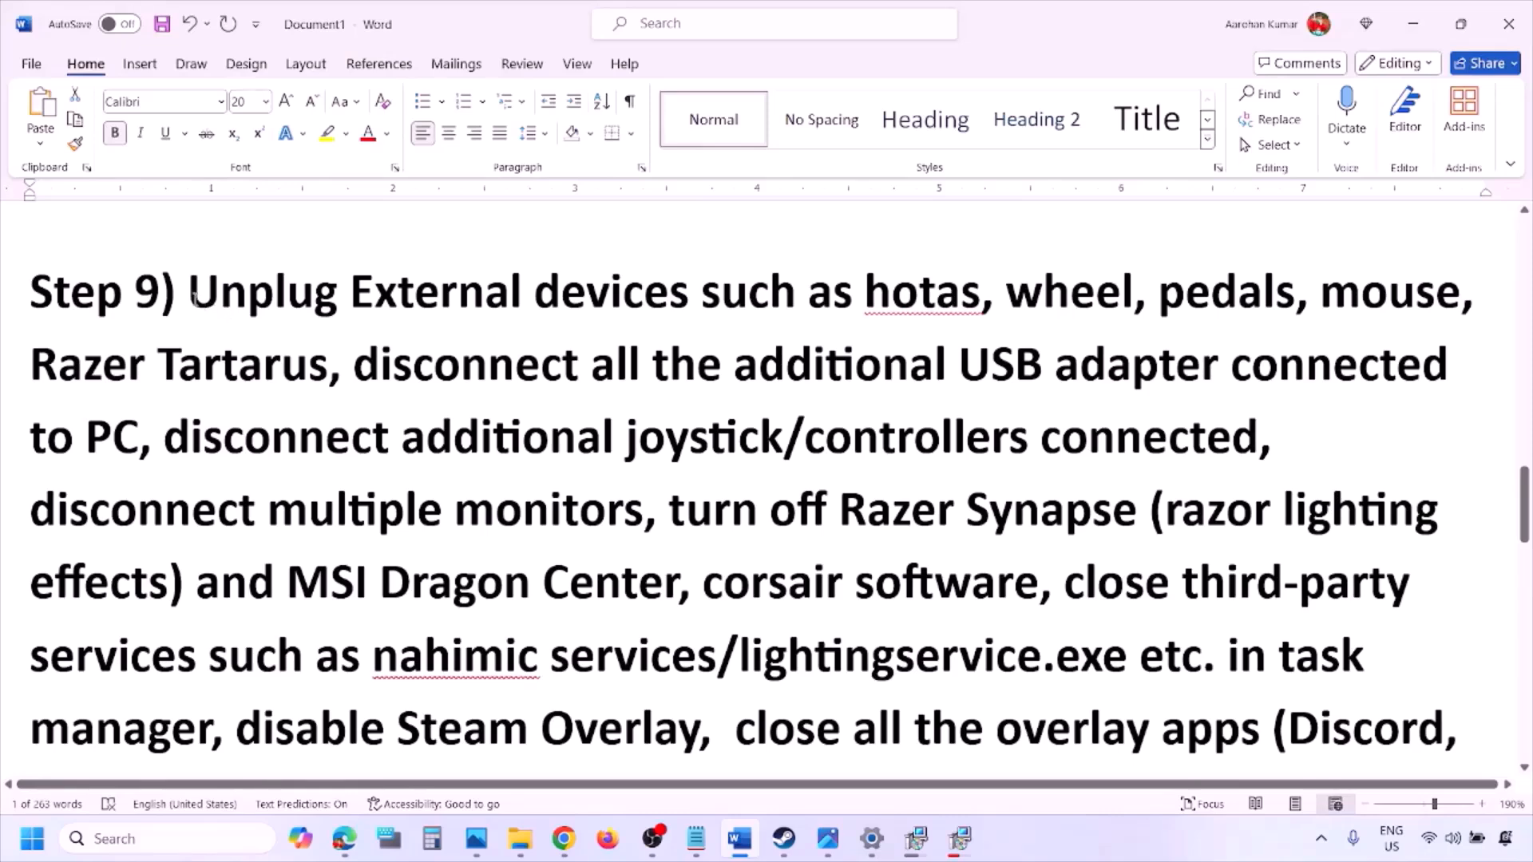
pyautogui.moveTo(192, 297); pyautogui.dragTo(1135, 364)
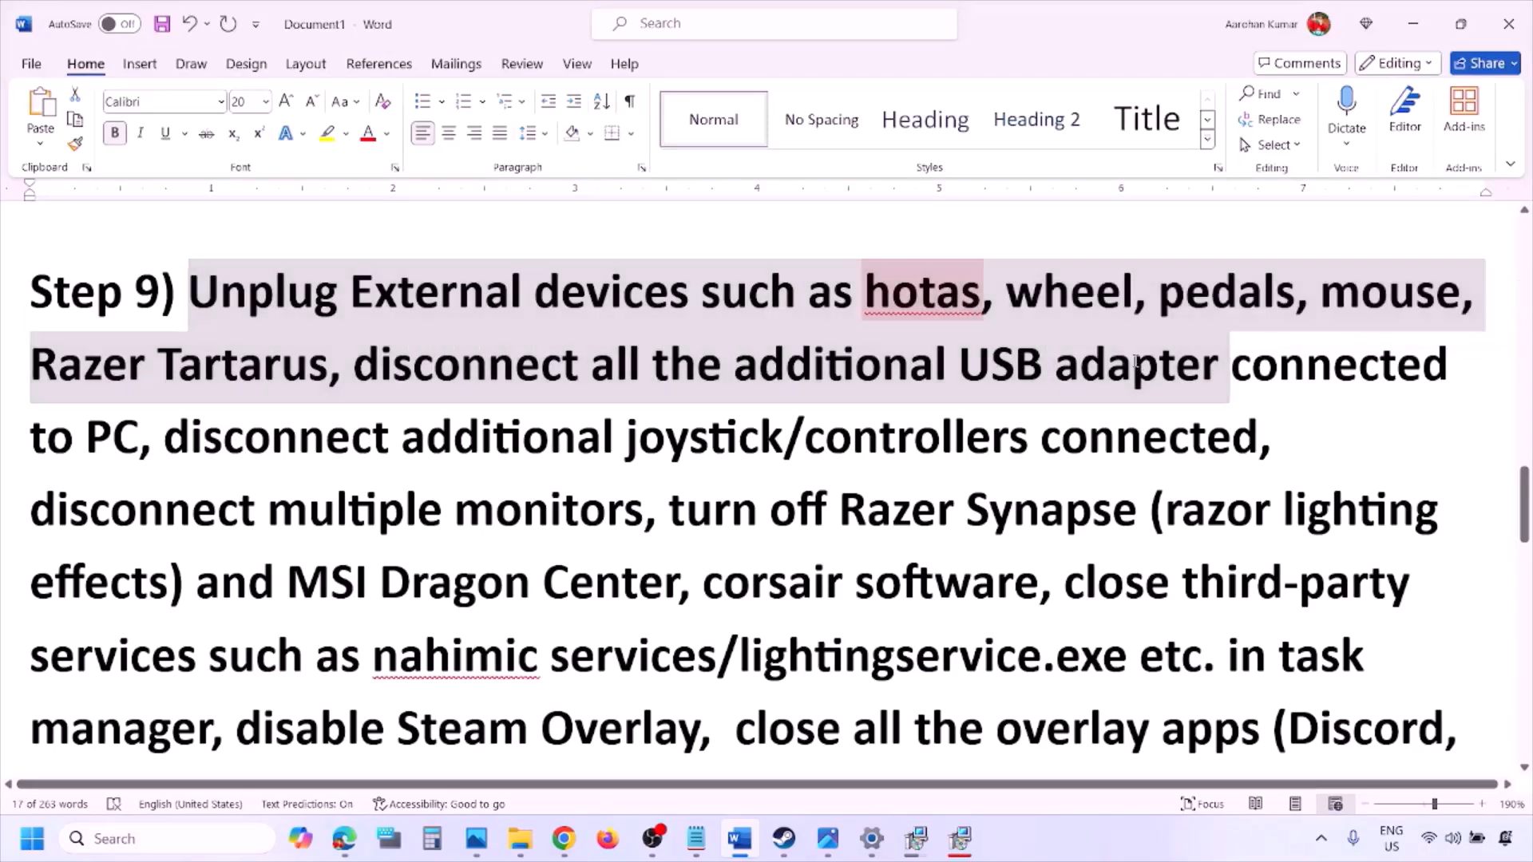
pyautogui.click(394, 444)
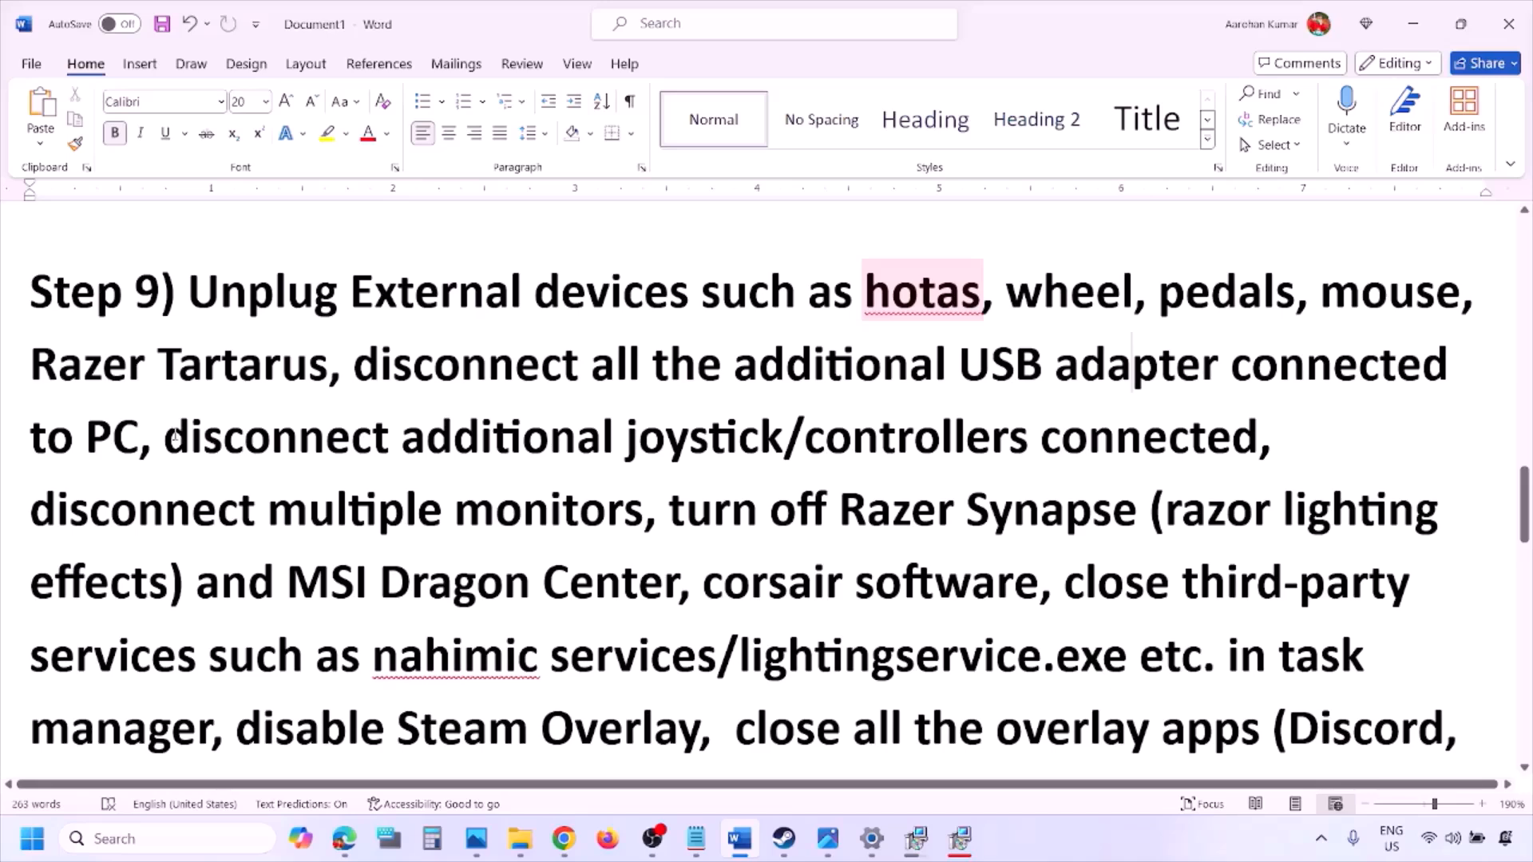
pyautogui.moveTo(174, 436); pyautogui.dragTo(1067, 456)
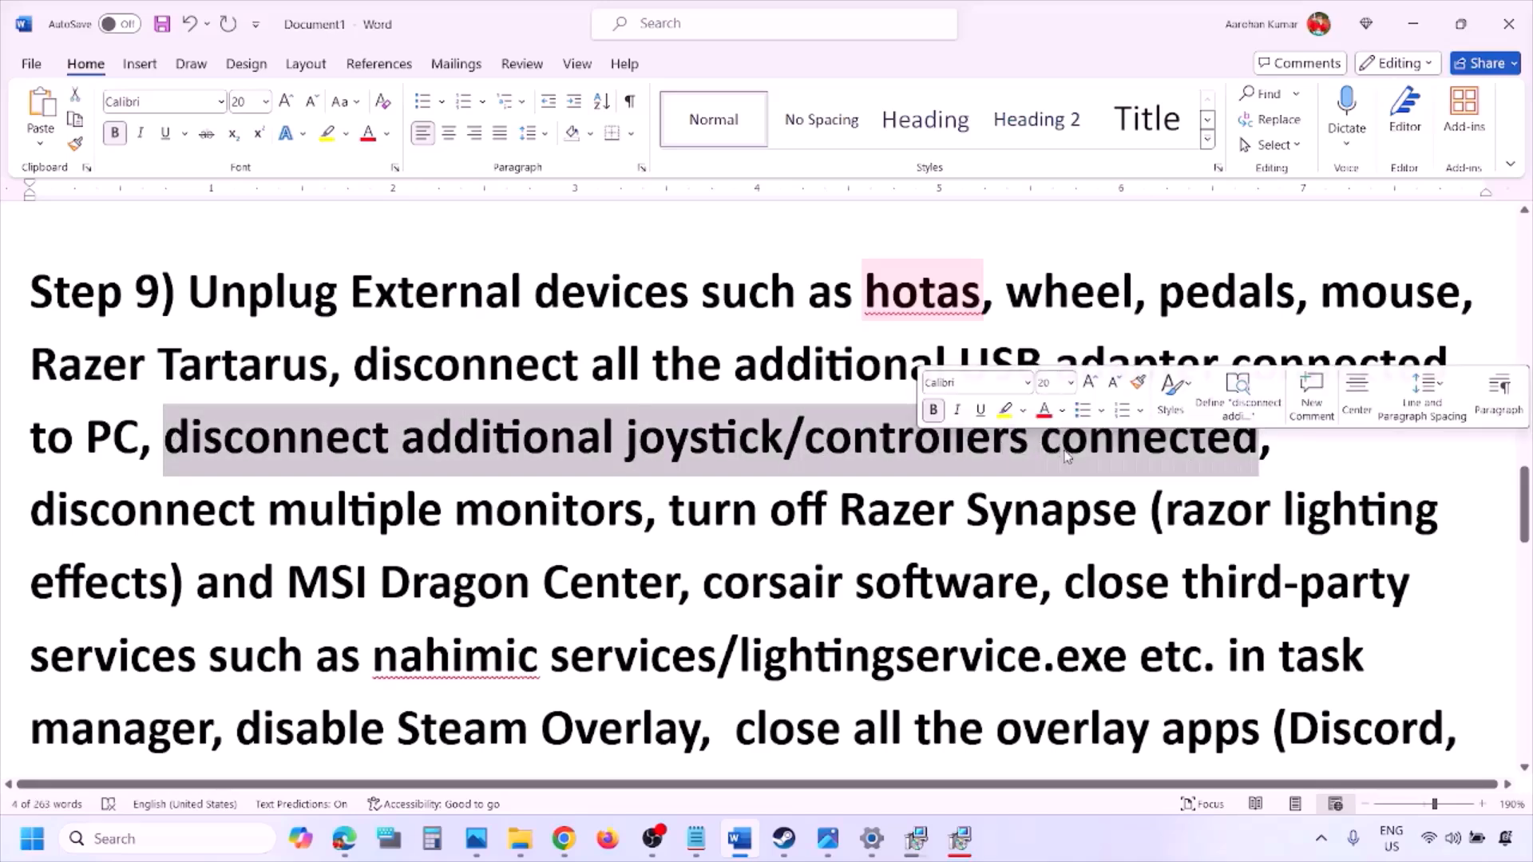
# Highlight the Step 9 instructions on disconnecting multiple monitors, turning off Razer Synapse and third-party services, and disabling Steam Overlay
pyautogui.click(1014, 509)
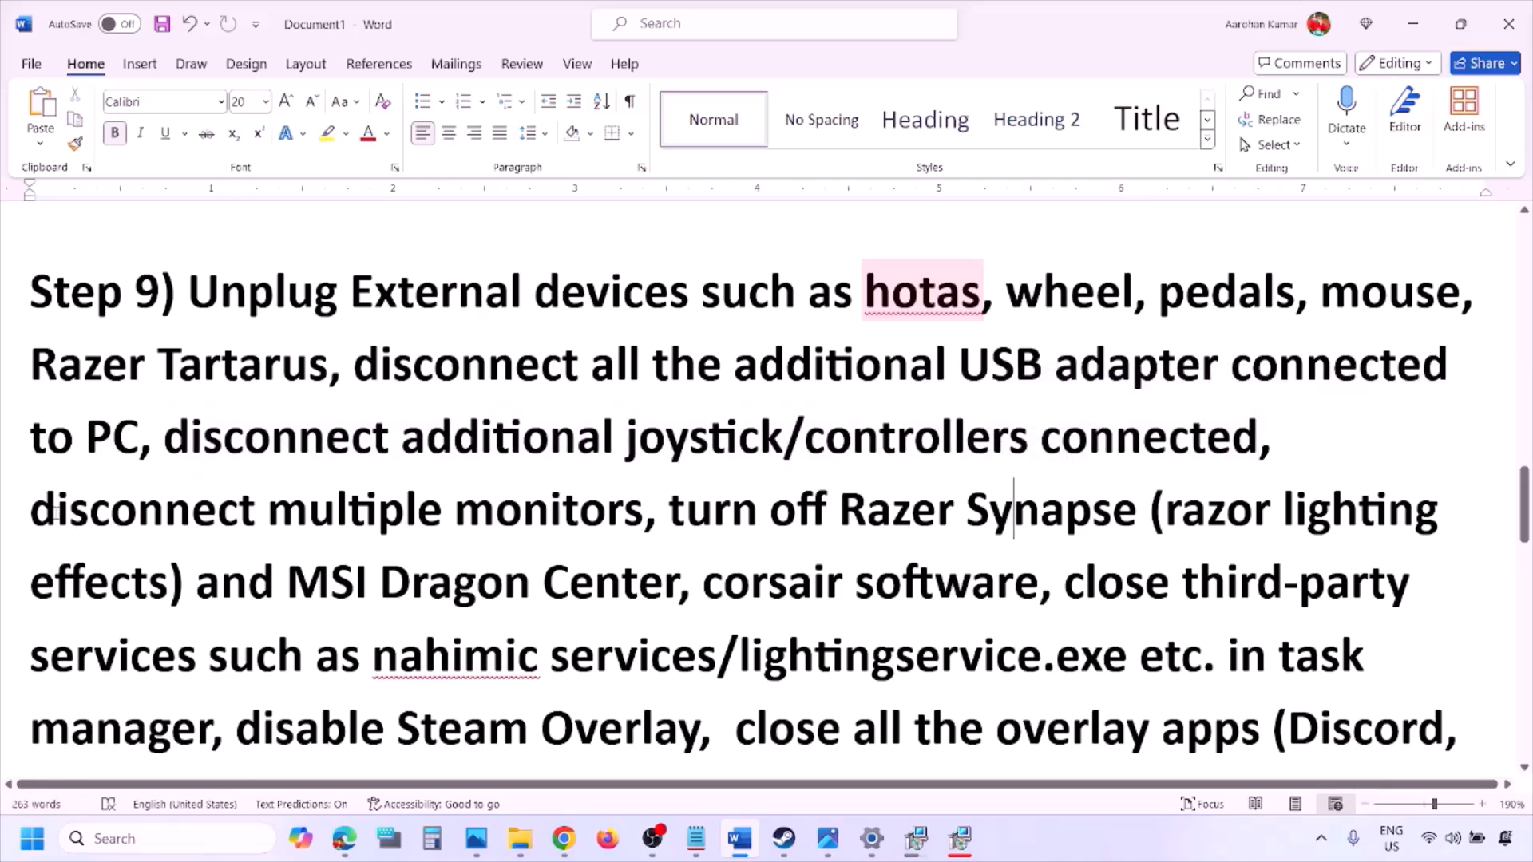
pyautogui.moveTo(32, 511); pyautogui.dragTo(643, 515)
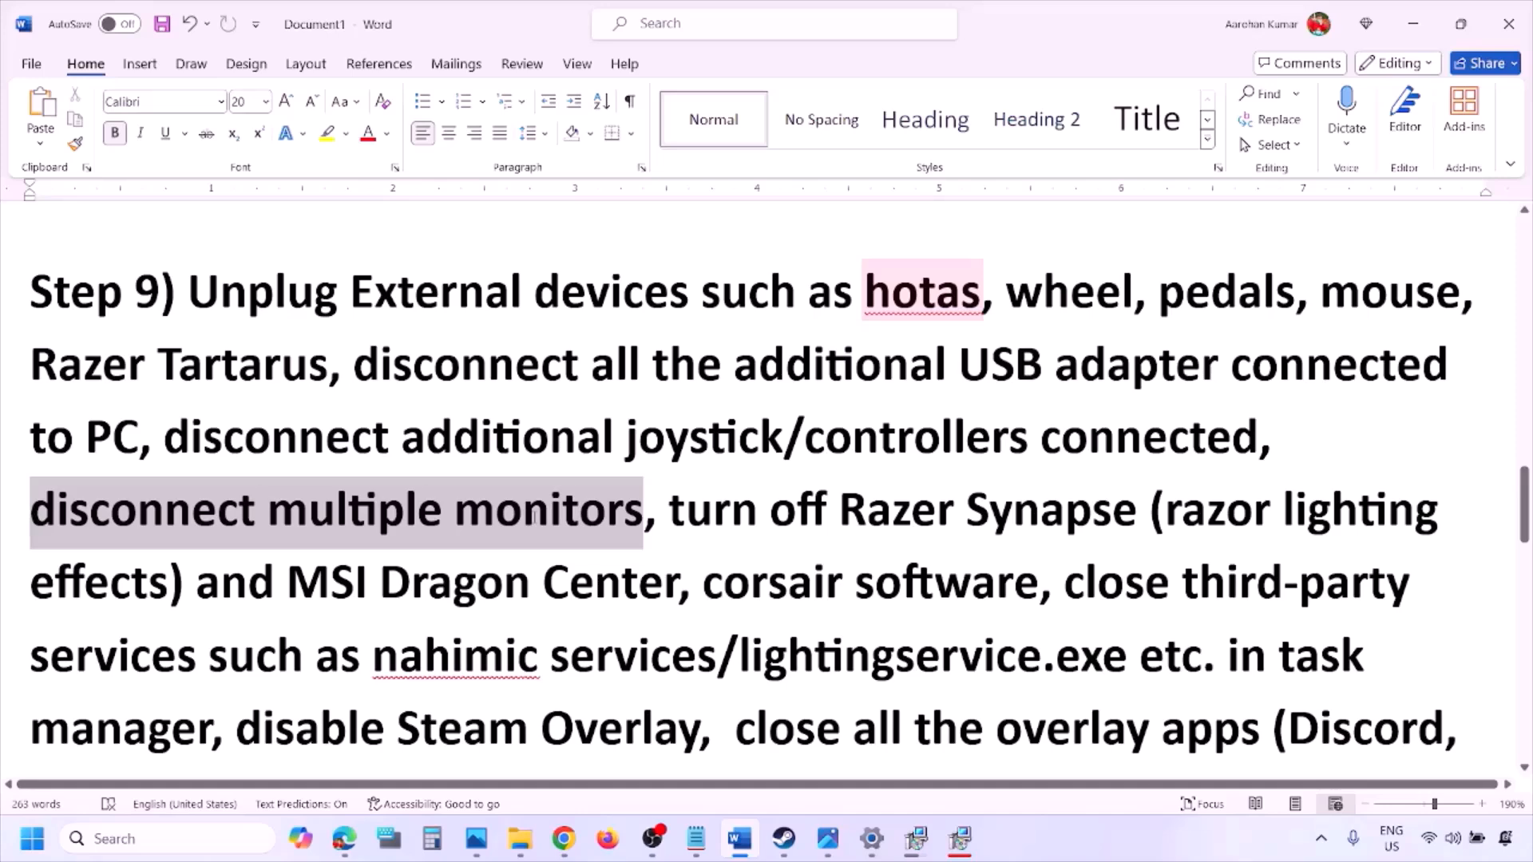
pyautogui.scroll(-1, 676, 421)
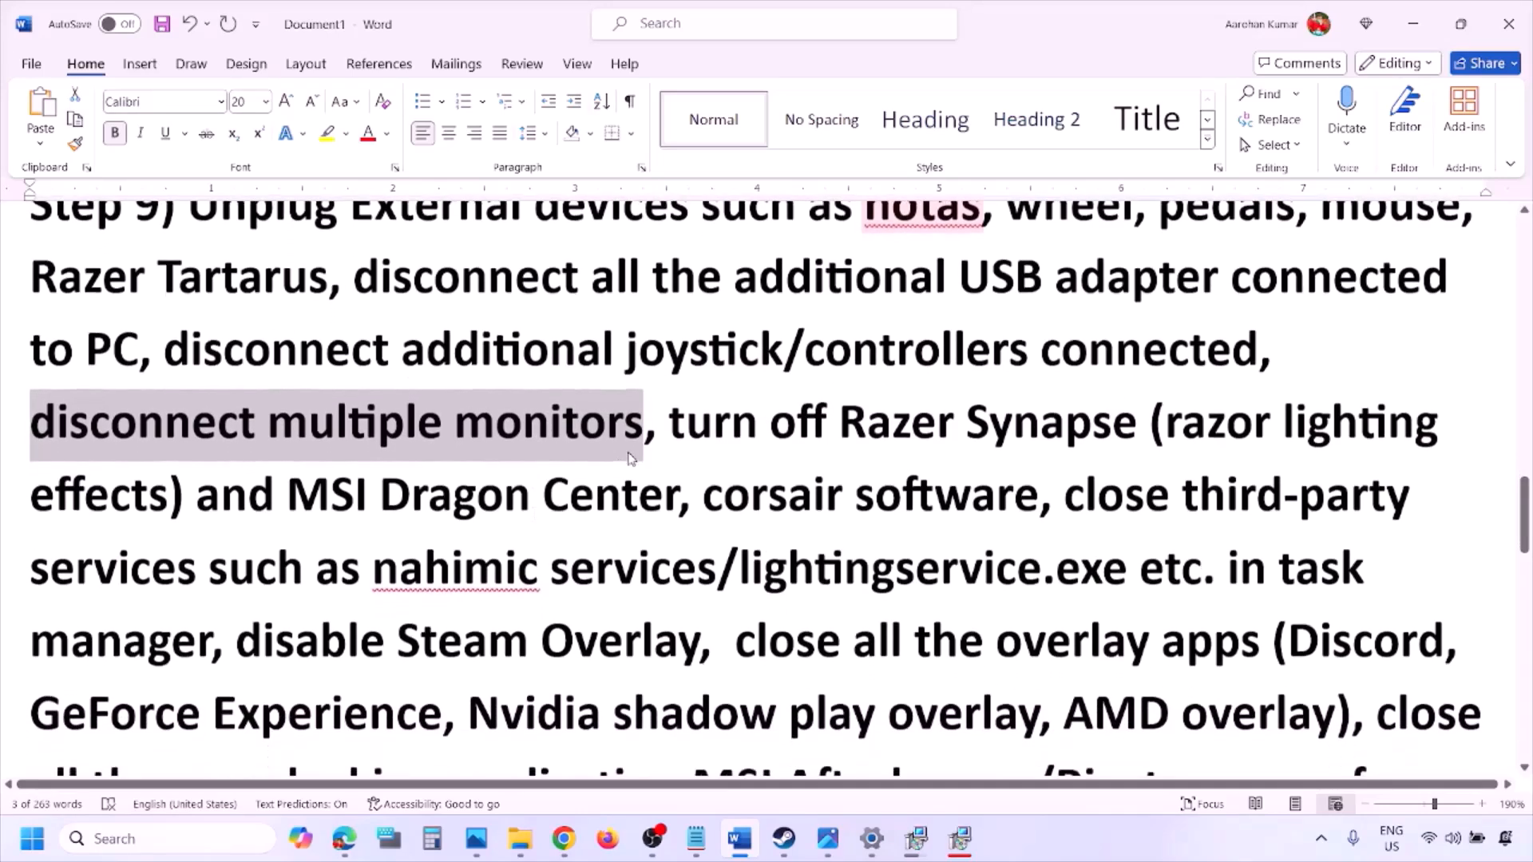
pyautogui.moveTo(676, 421); pyautogui.dragTo(213, 643)
pyautogui.scroll(-1, 299, 542)
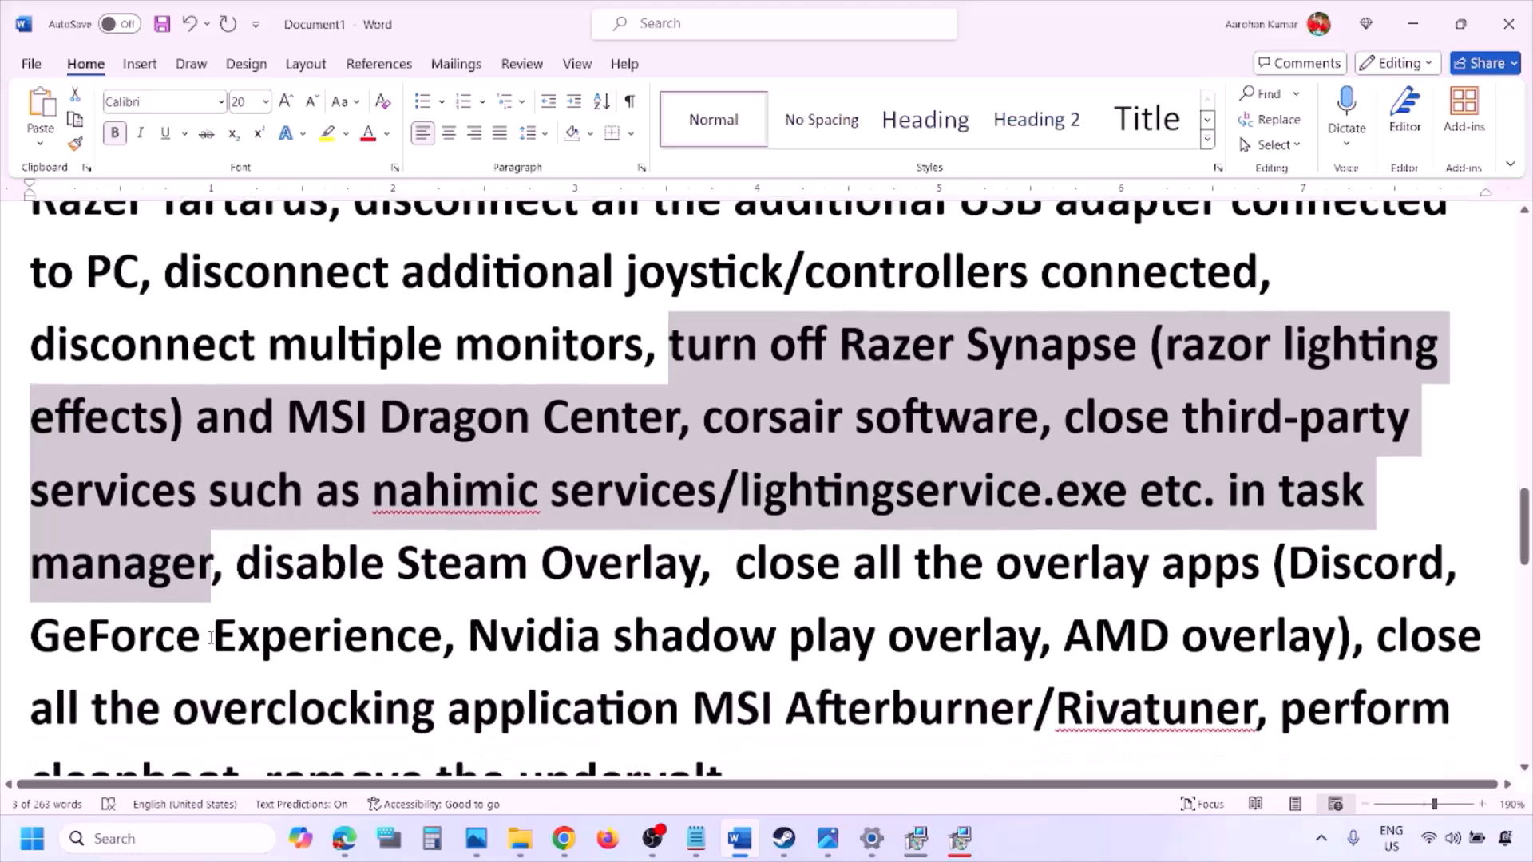
pyautogui.moveTo(236, 556); pyautogui.dragTo(700, 559)
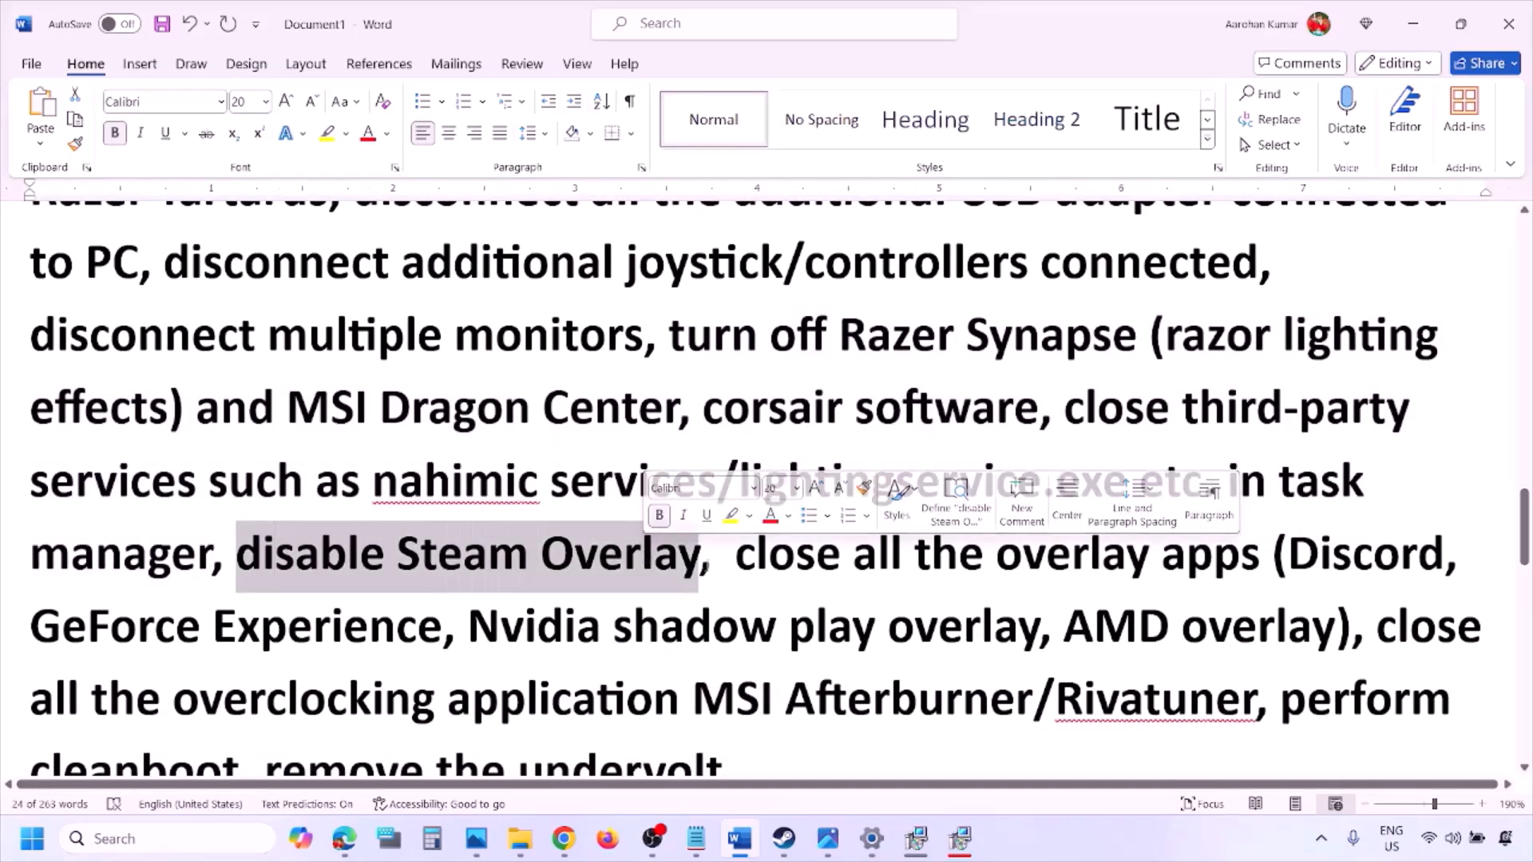
# Switch to the image viewer and examine 0.png, the Steam library screenshot with the game's Properties option, and advance to the next picture
pyautogui.click(1059, 847)
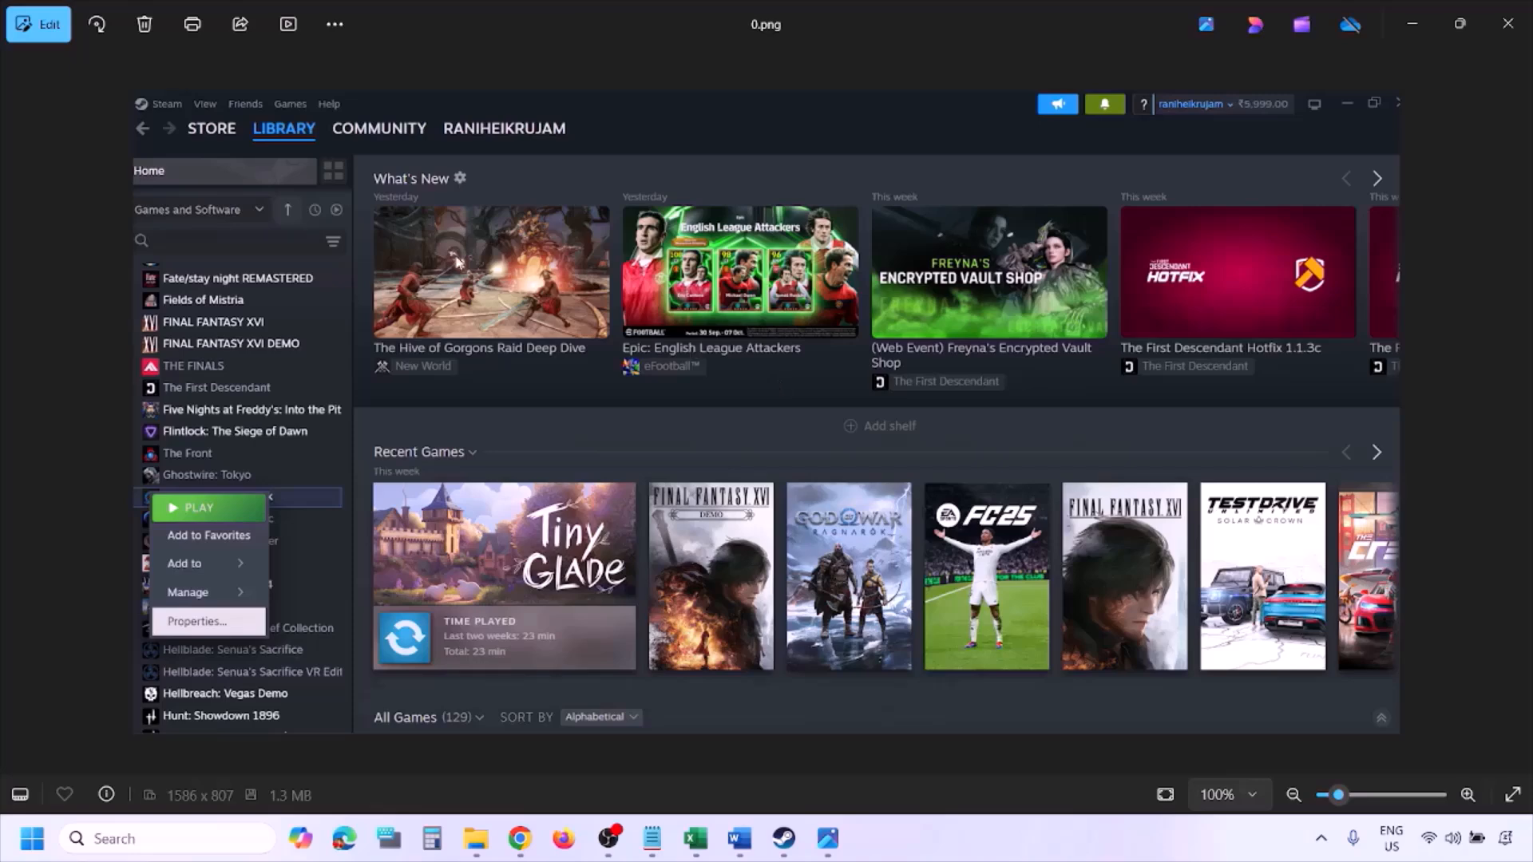
pyautogui.hotkey('ctrl', '+')
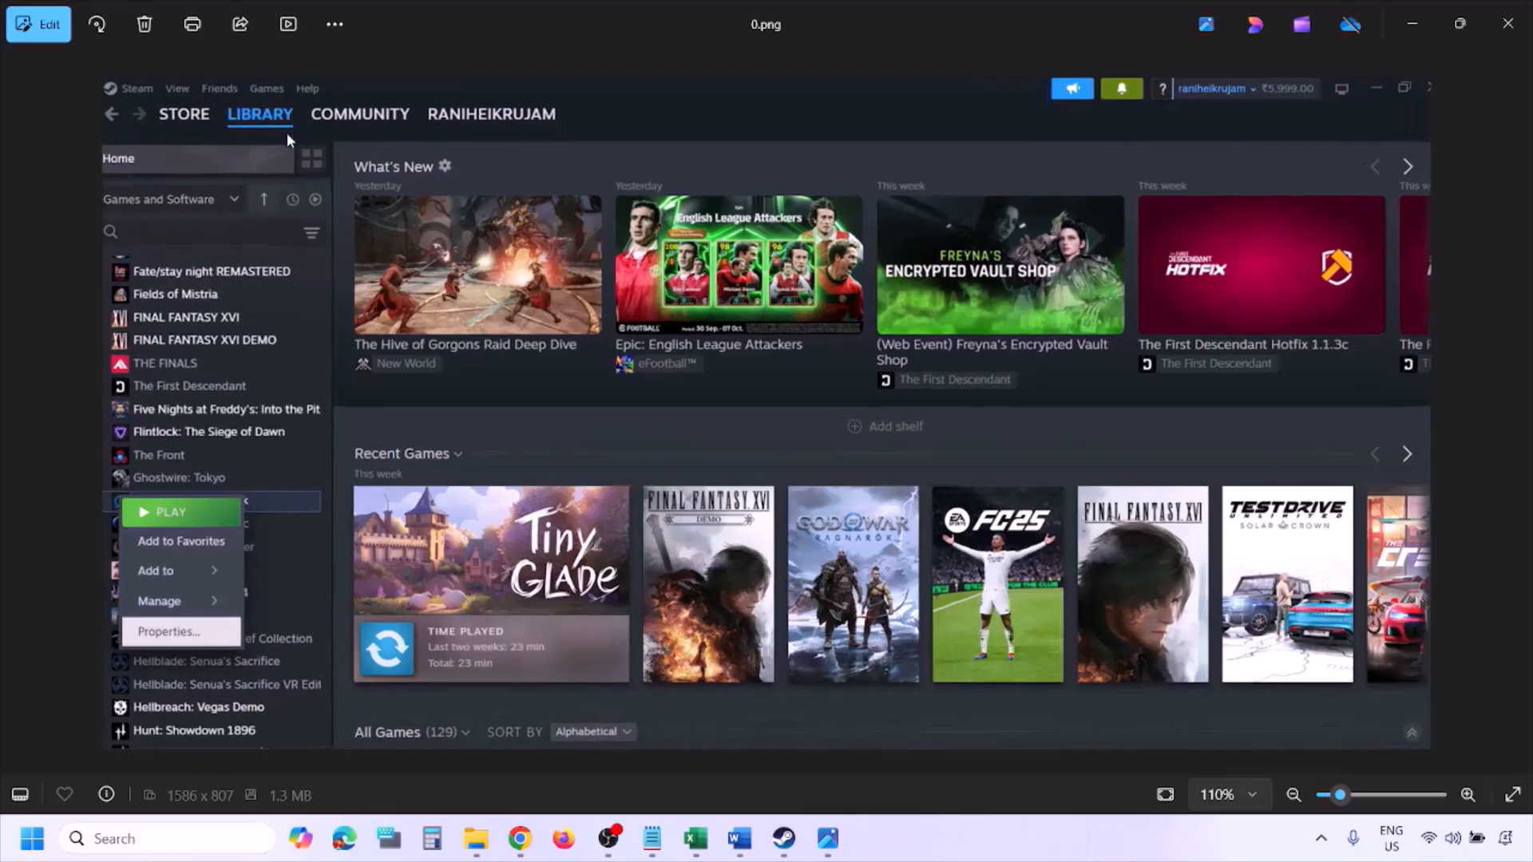
pyautogui.hotkey('ctrl', '-')
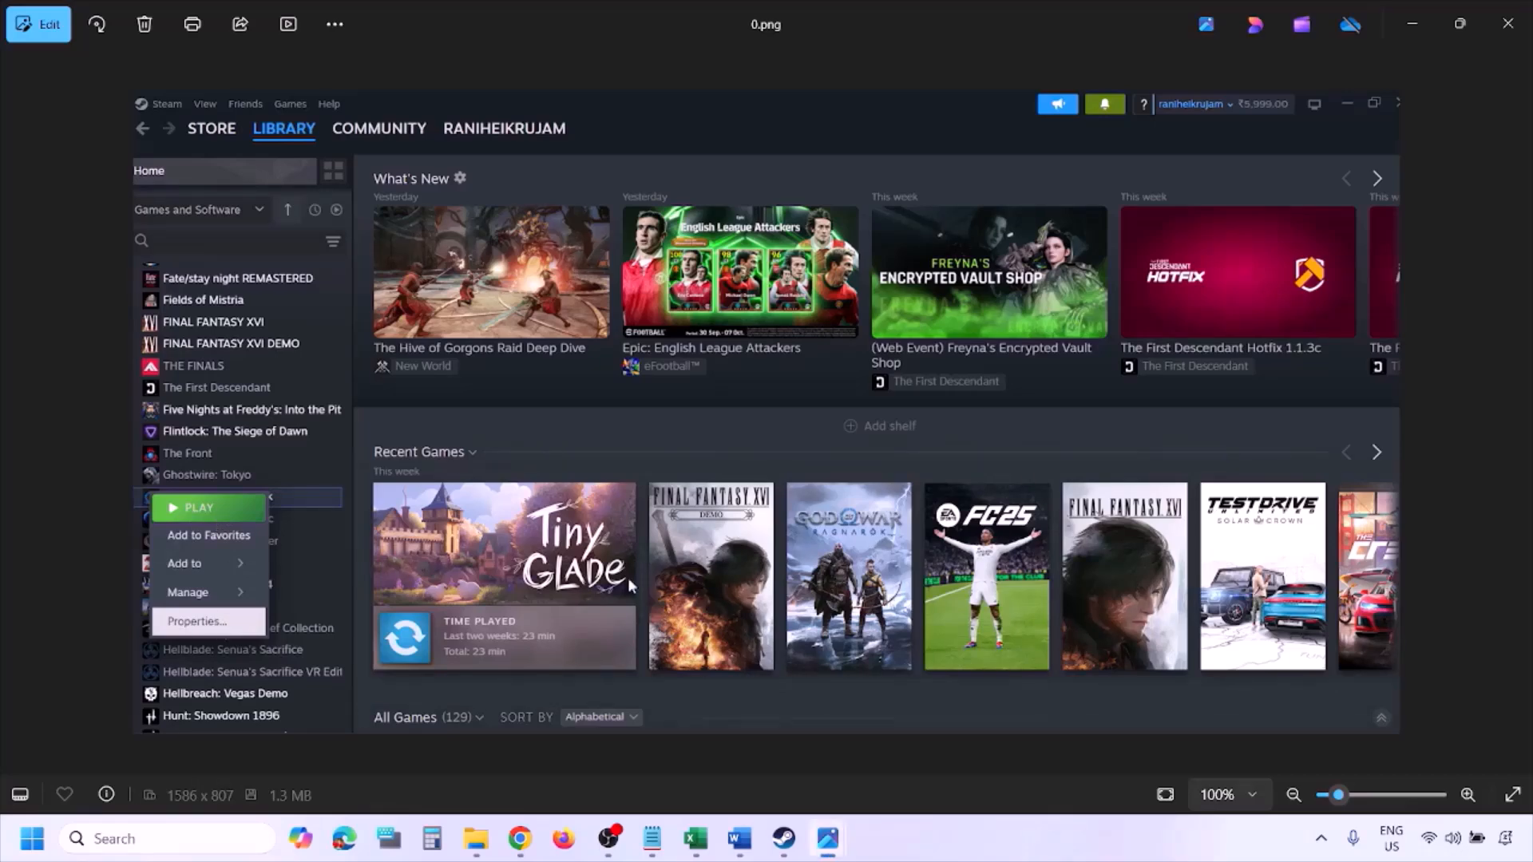
pyautogui.press('Right')
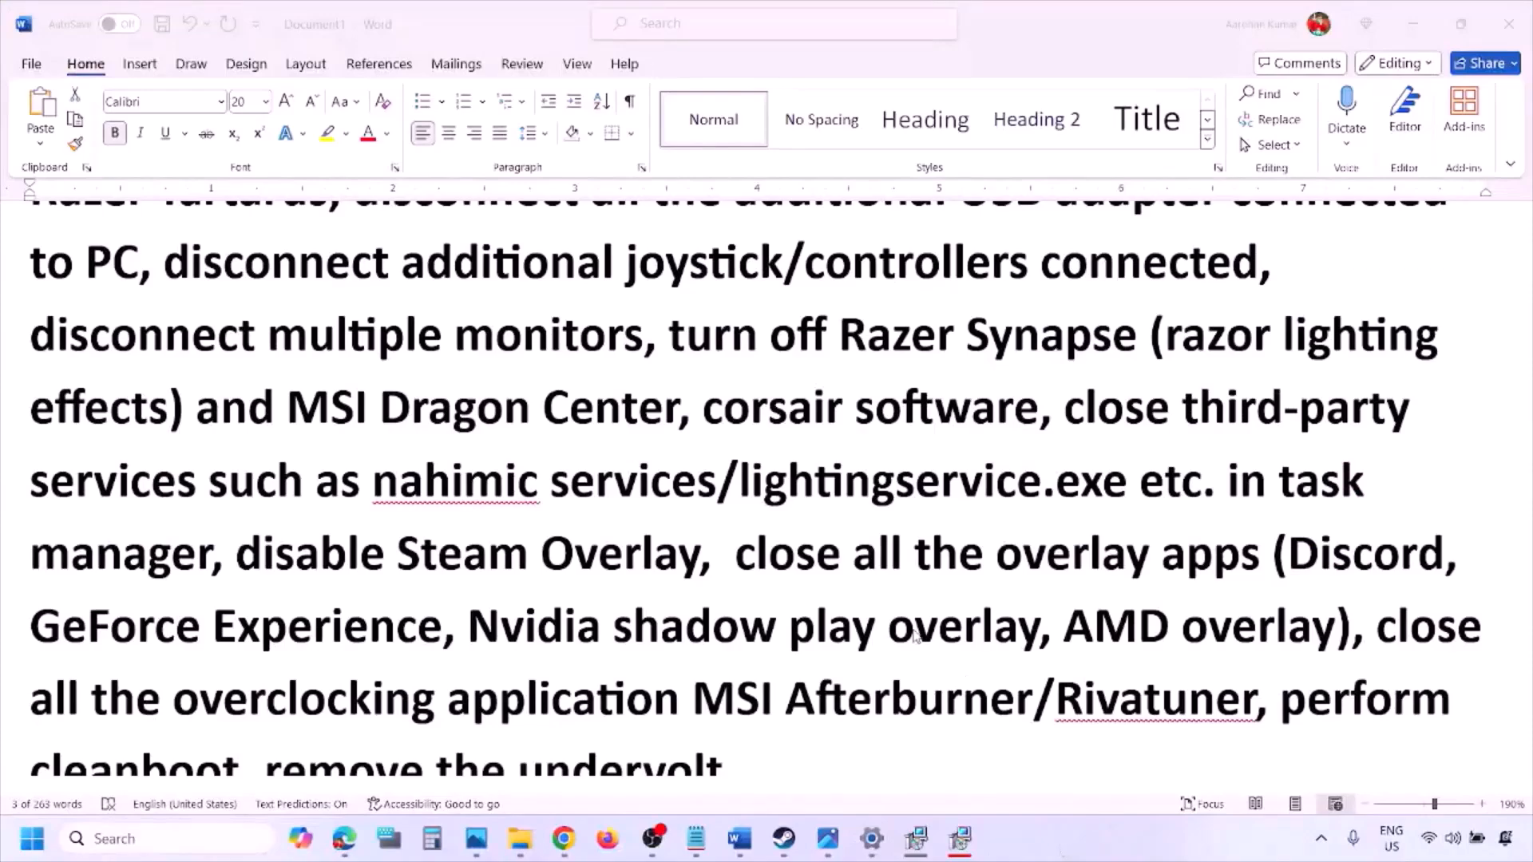
# Disable the in-game overlay in Discord's Game Overlay settings and in GeForce Experience's general settings
pyautogui.scroll(-2, 915, 635)
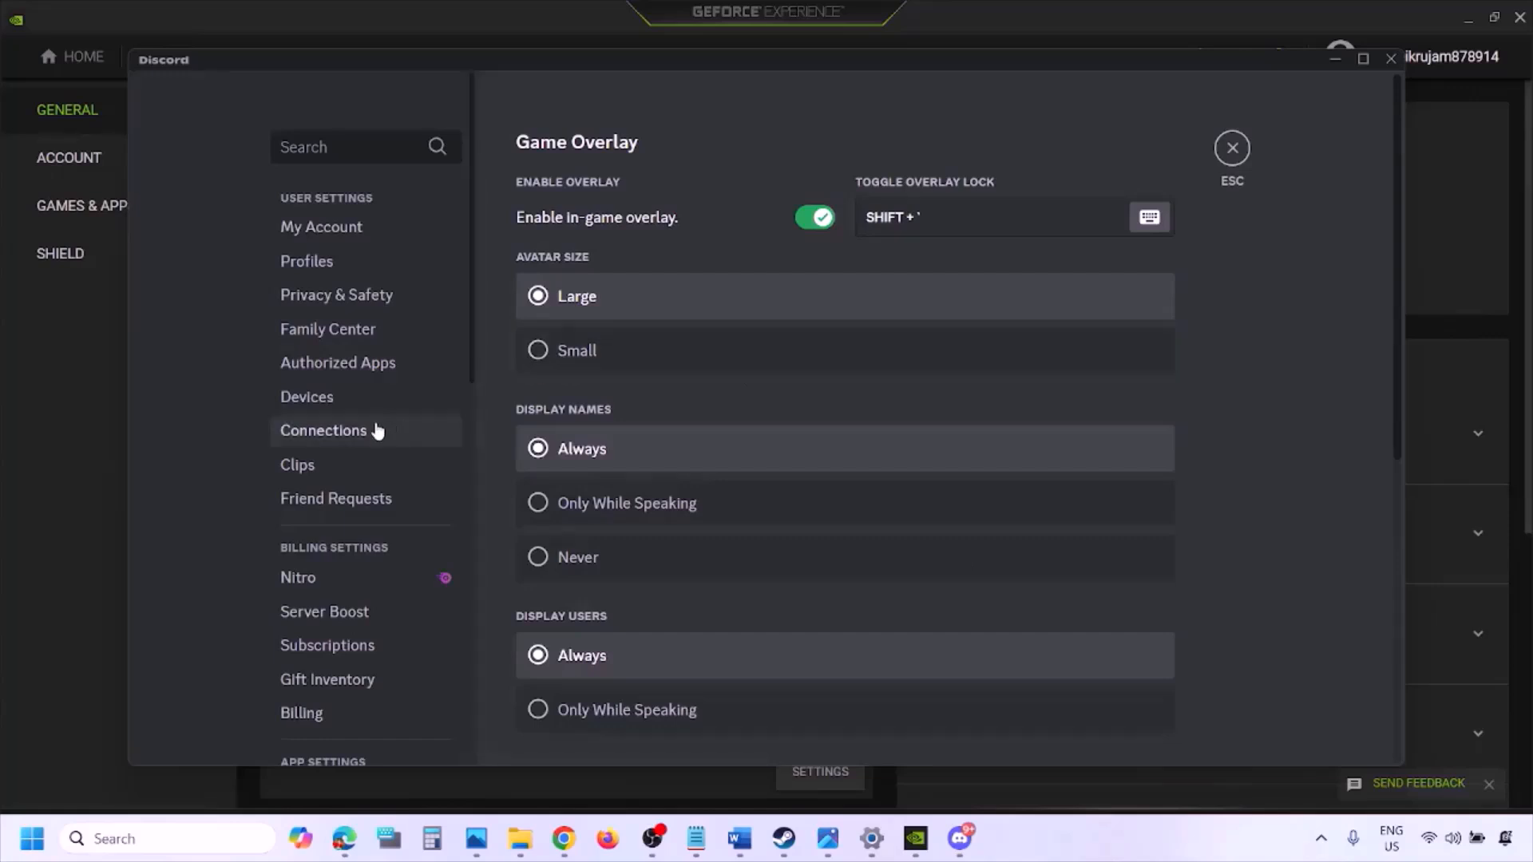
pyautogui.scroll(-10, 376, 431)
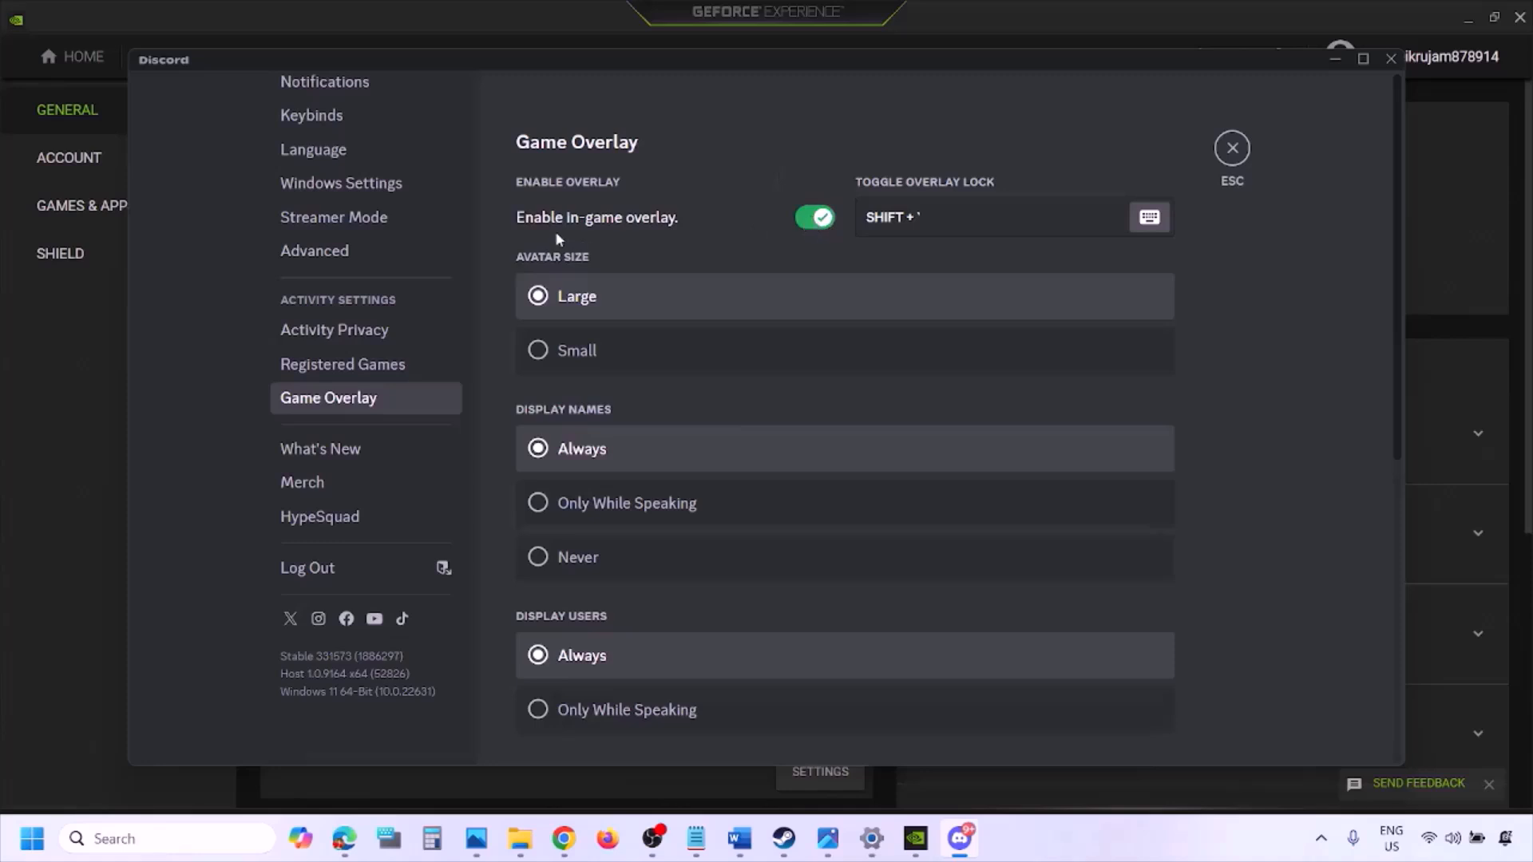
pyautogui.click(808, 223)
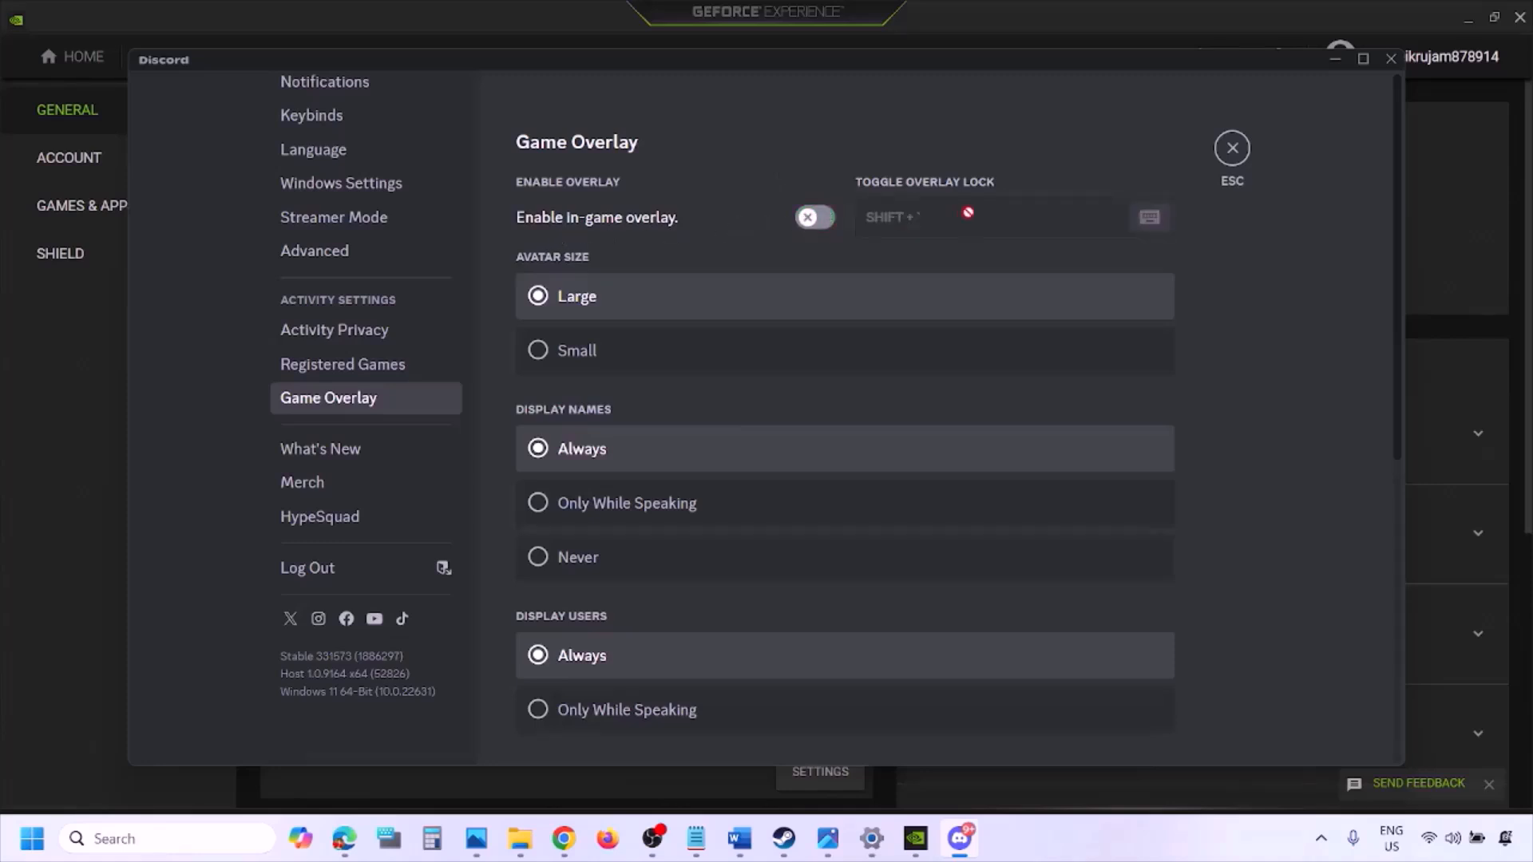
pyautogui.click(919, 843)
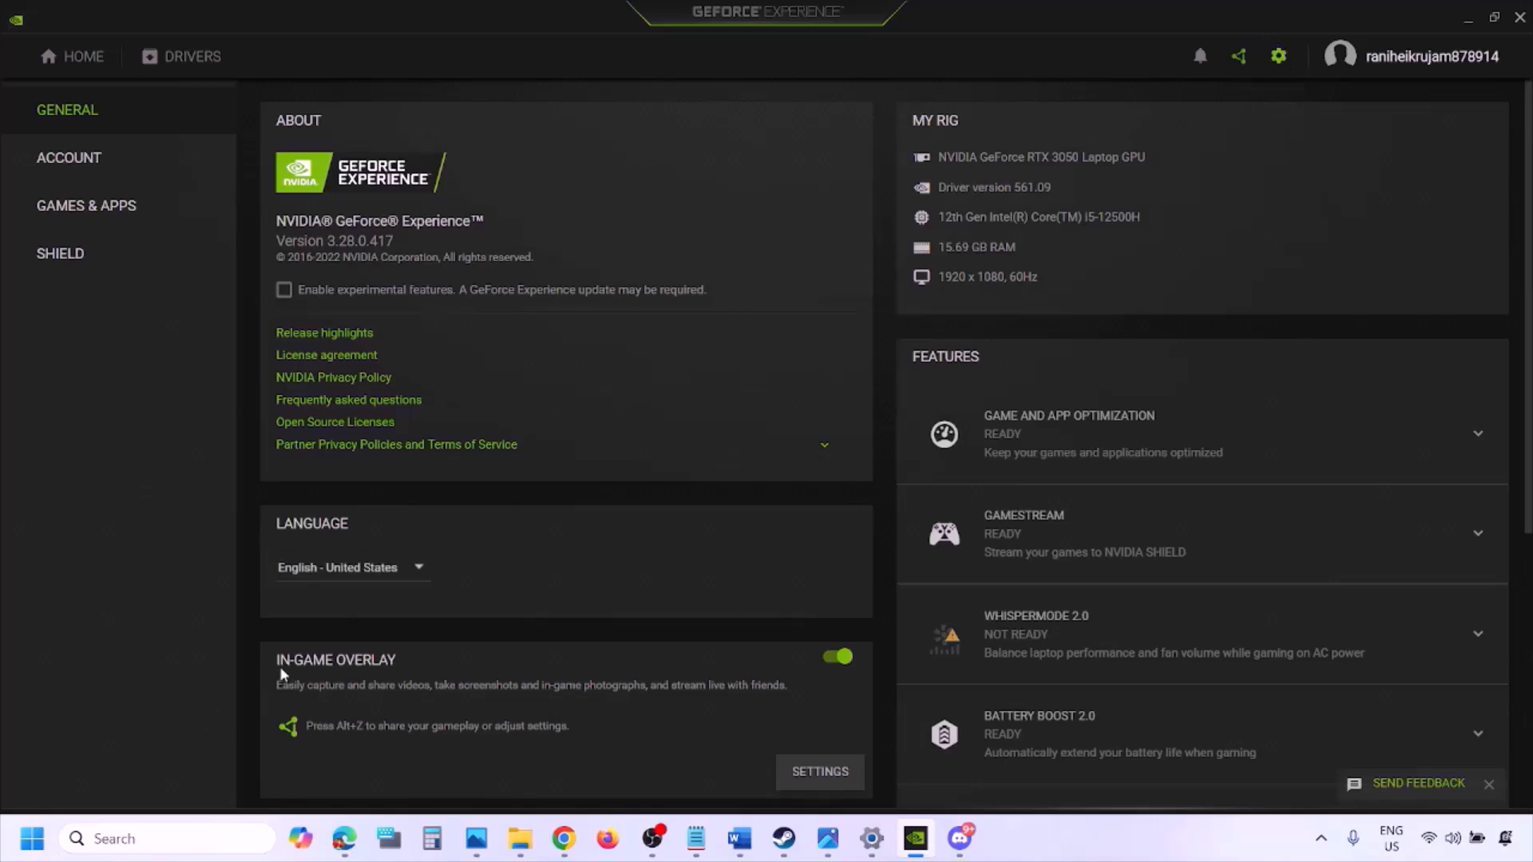
pyautogui.click(834, 659)
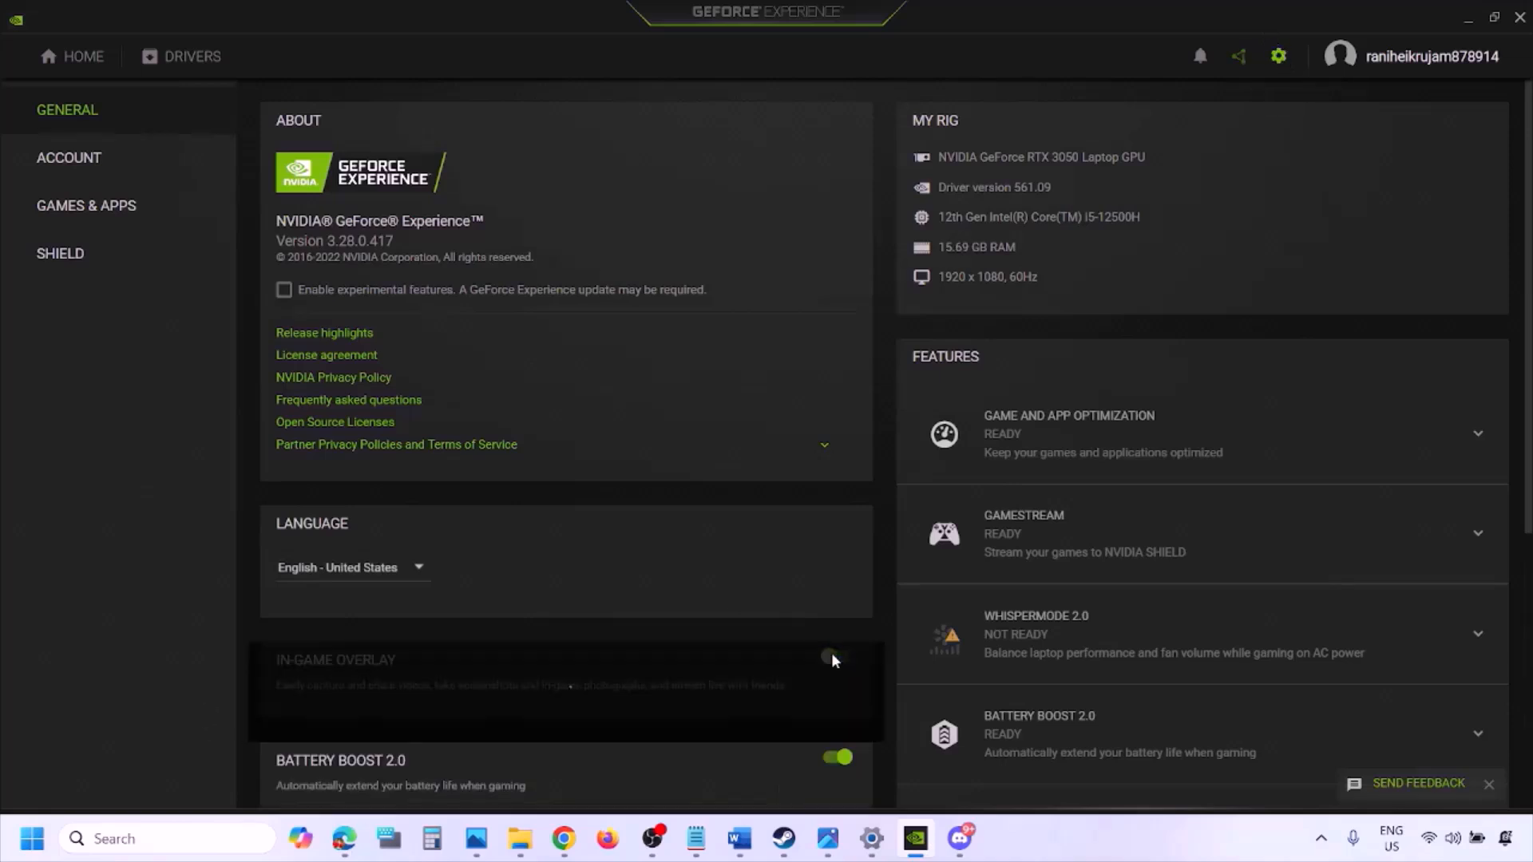
# Return to the Word document and highlight the phrase "close all the overlay apps" in Step 9
pyautogui.click(736, 852)
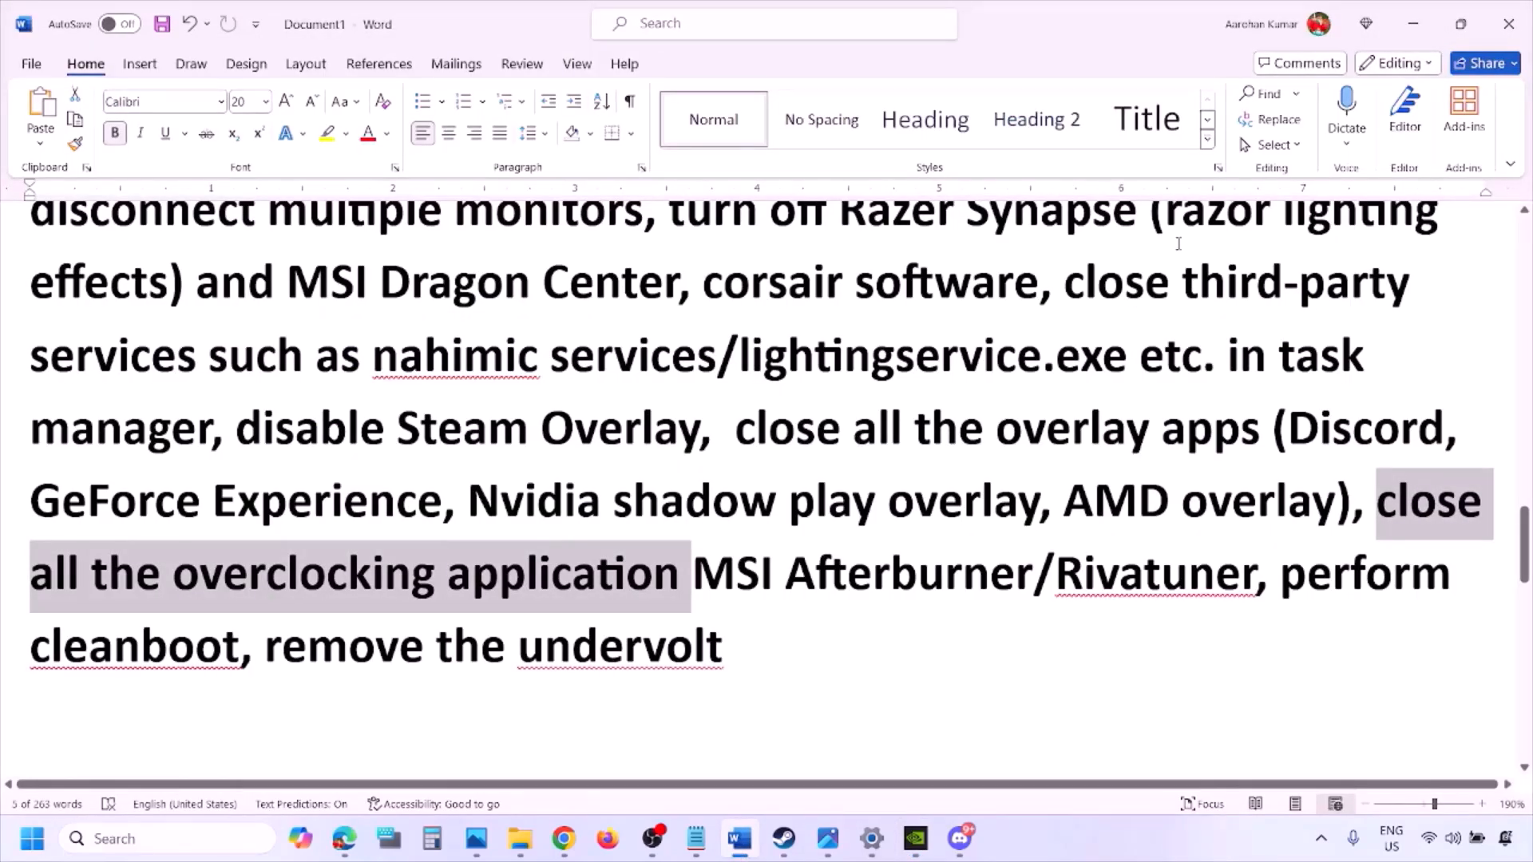
pyautogui.scroll(2, 1097, 322)
pyautogui.scroll(-2, 832, 452)
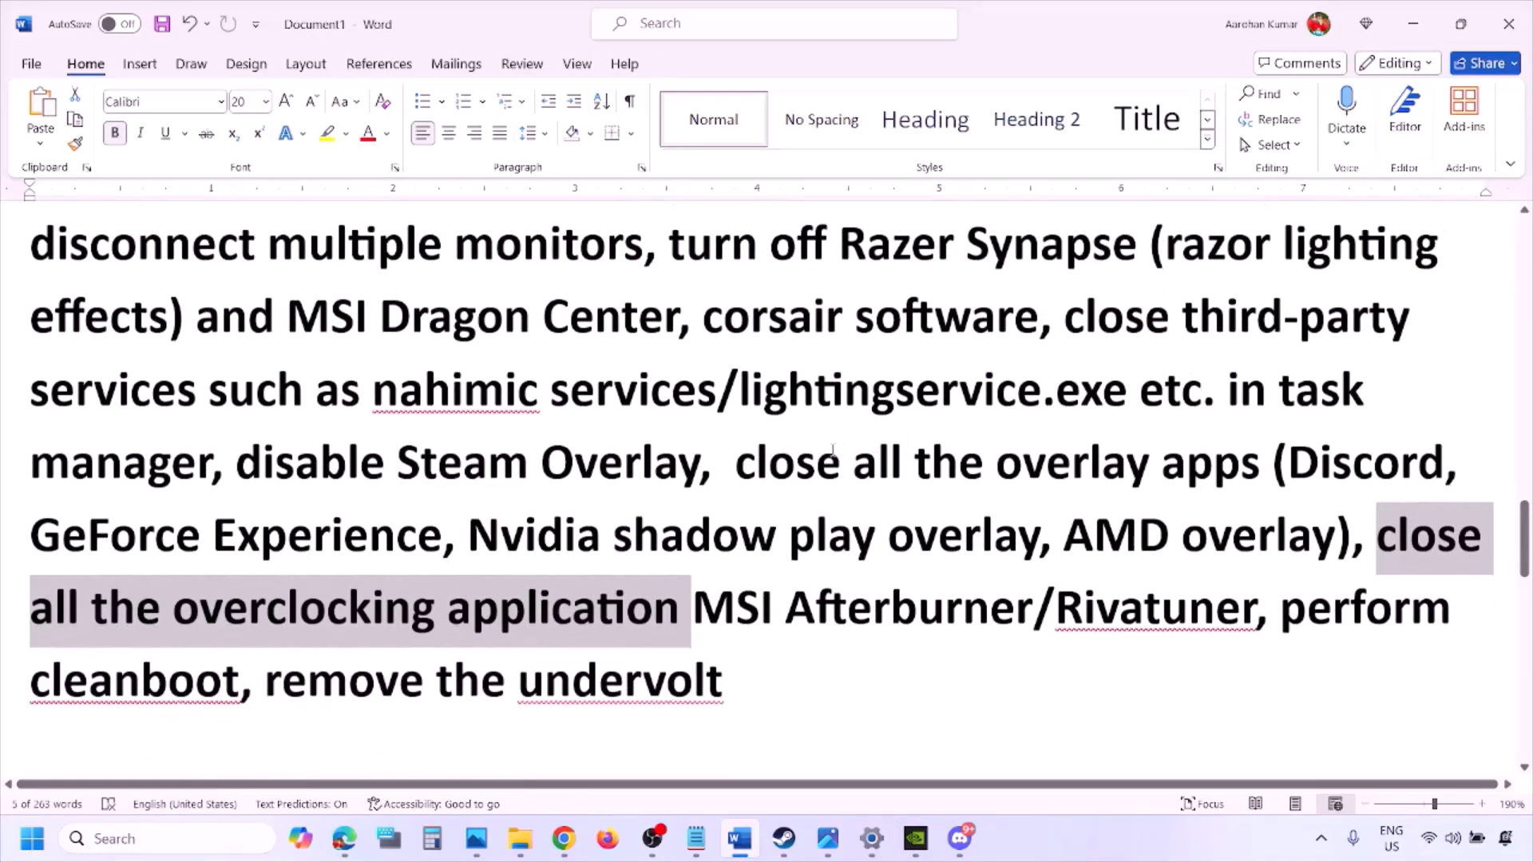
pyautogui.moveTo(757, 467); pyautogui.dragTo(1197, 479)
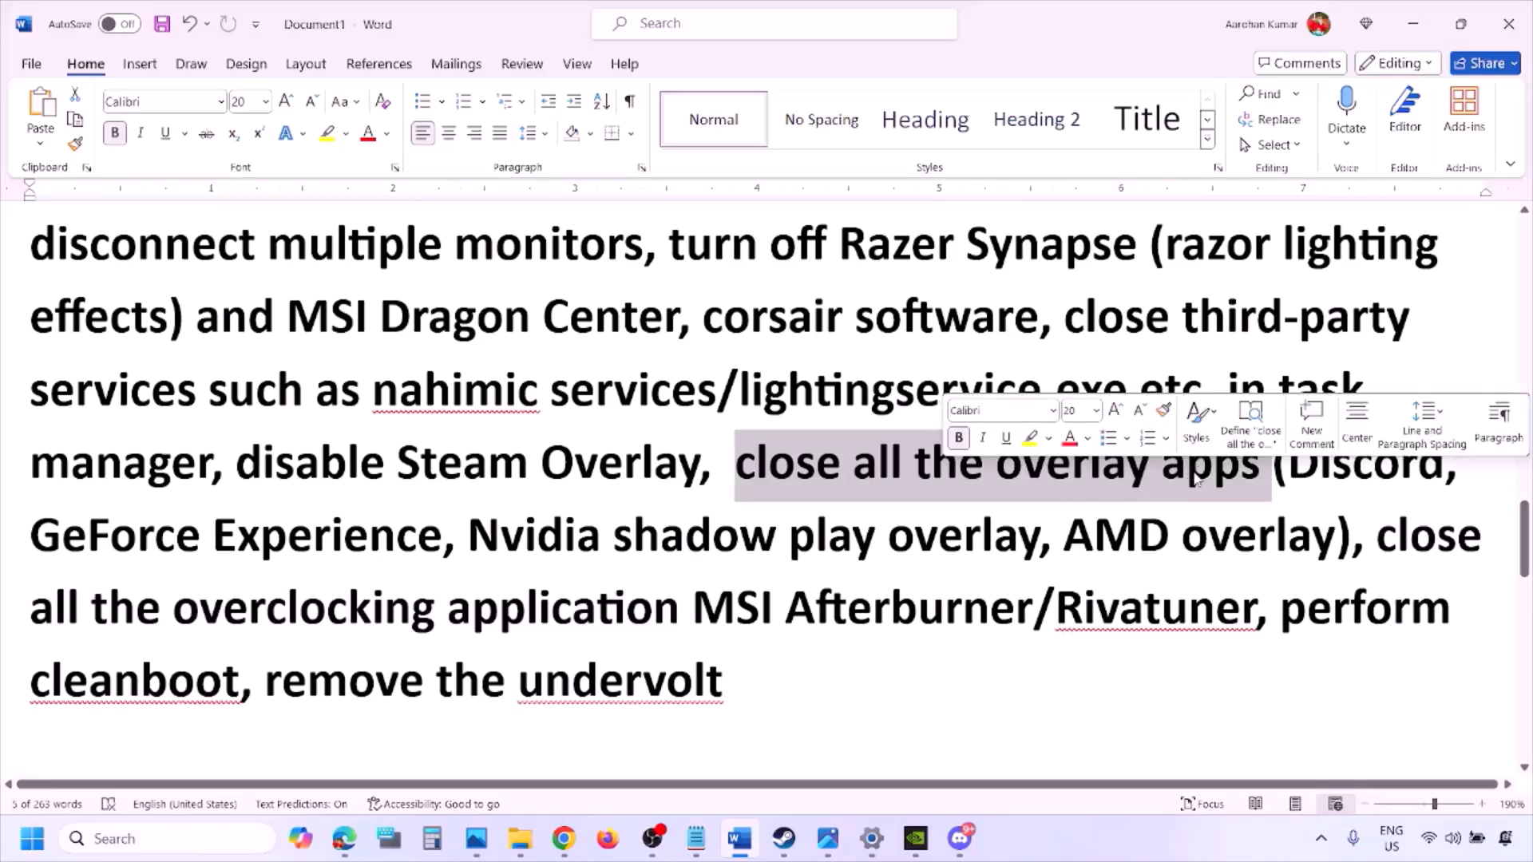
pyautogui.click(842, 471)
pyautogui.moveTo(741, 465); pyautogui.dragTo(1269, 473)
# Quit the Discord, NVIDIA and Logitech G HUB background apps from the system tray
pyautogui.click(1322, 842)
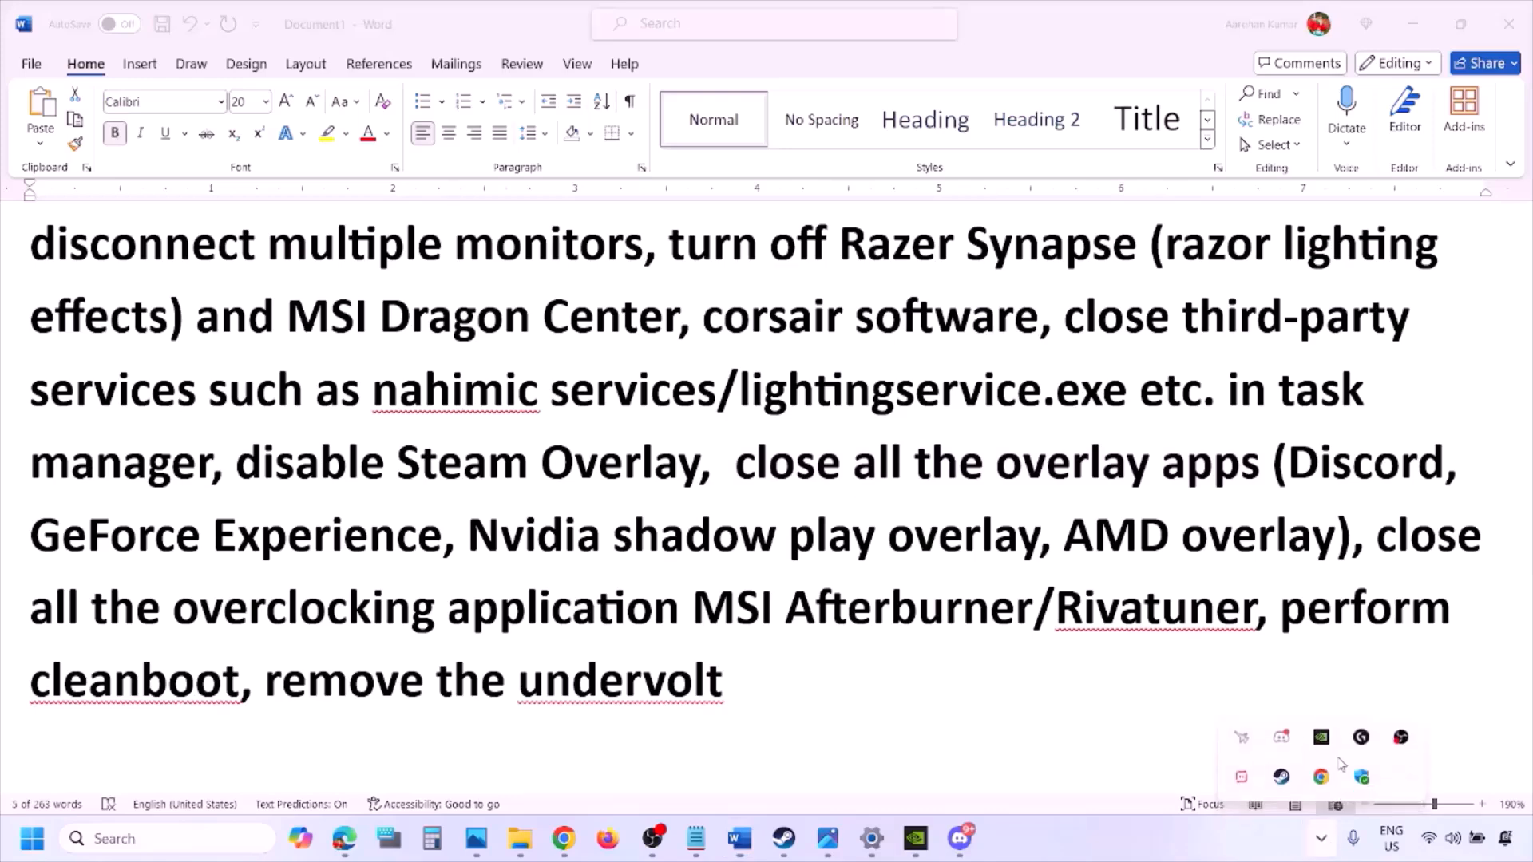
pyautogui.rightClick(1283, 747)
pyautogui.click(1357, 724)
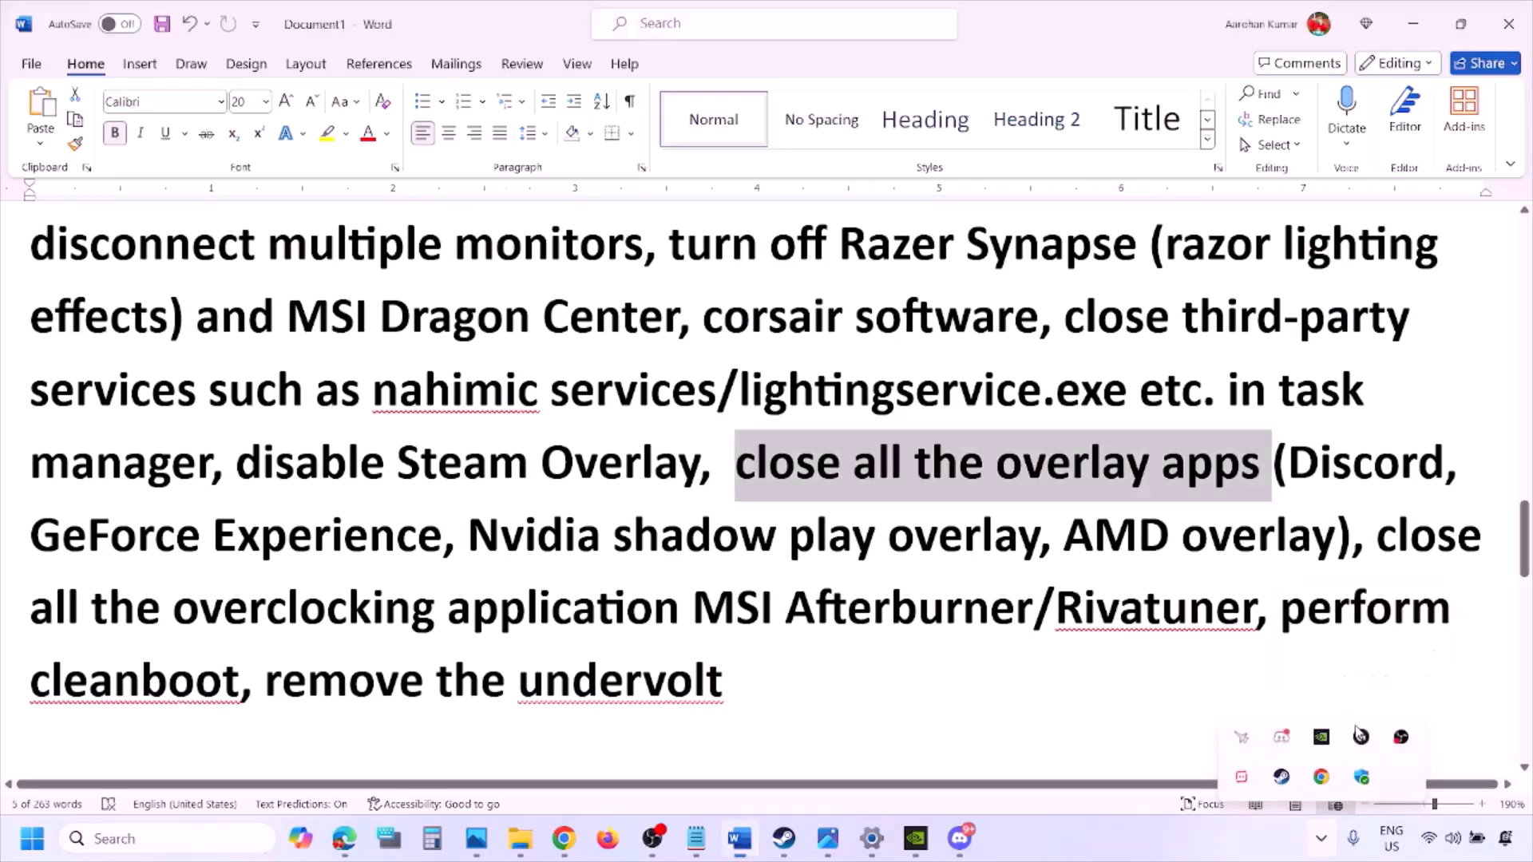
pyautogui.rightClick(1279, 750)
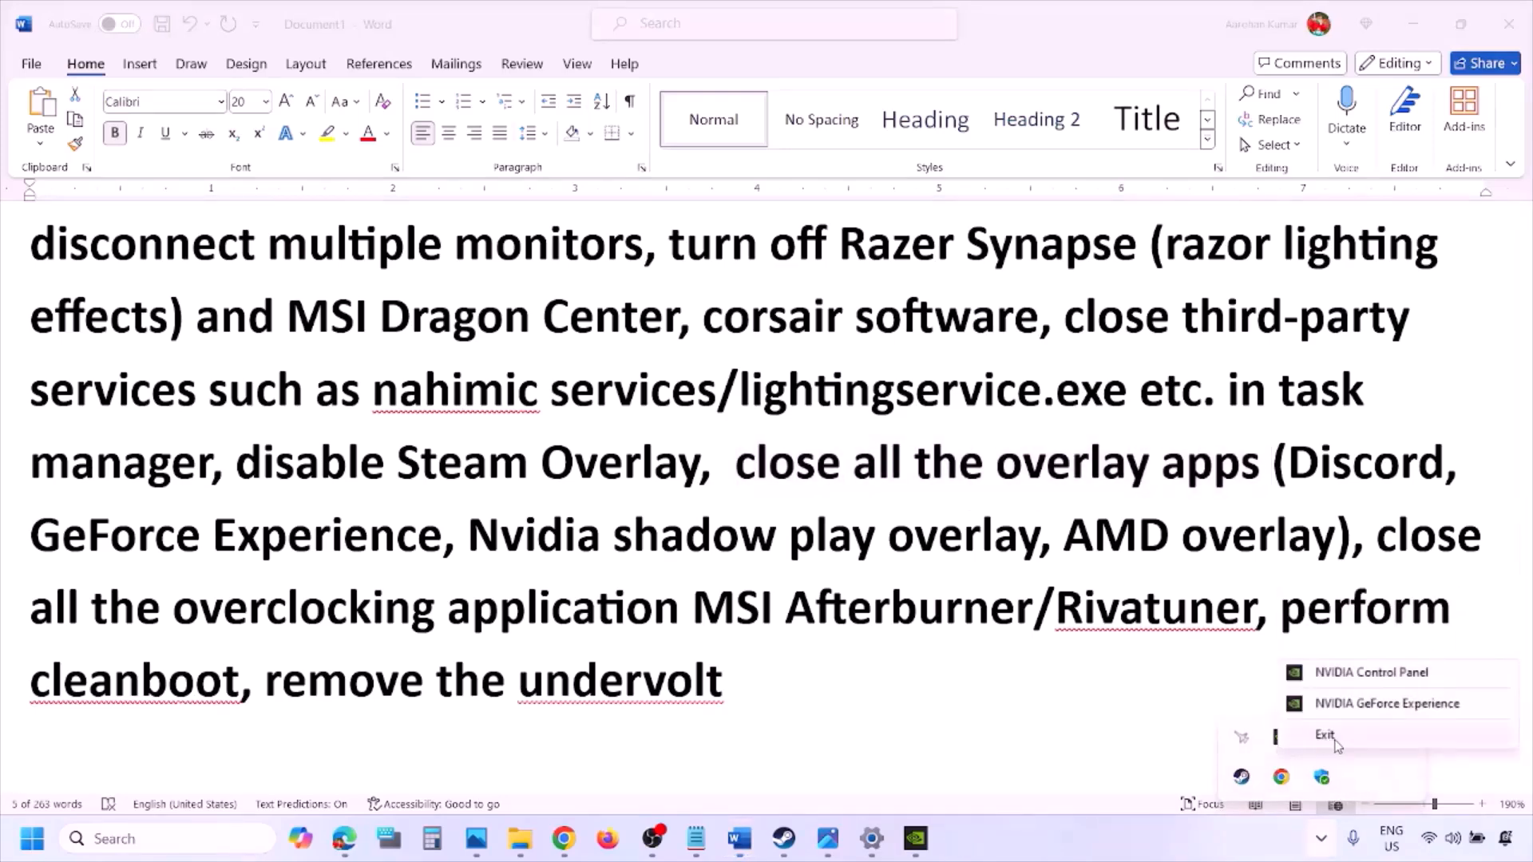
pyautogui.click(1326, 736)
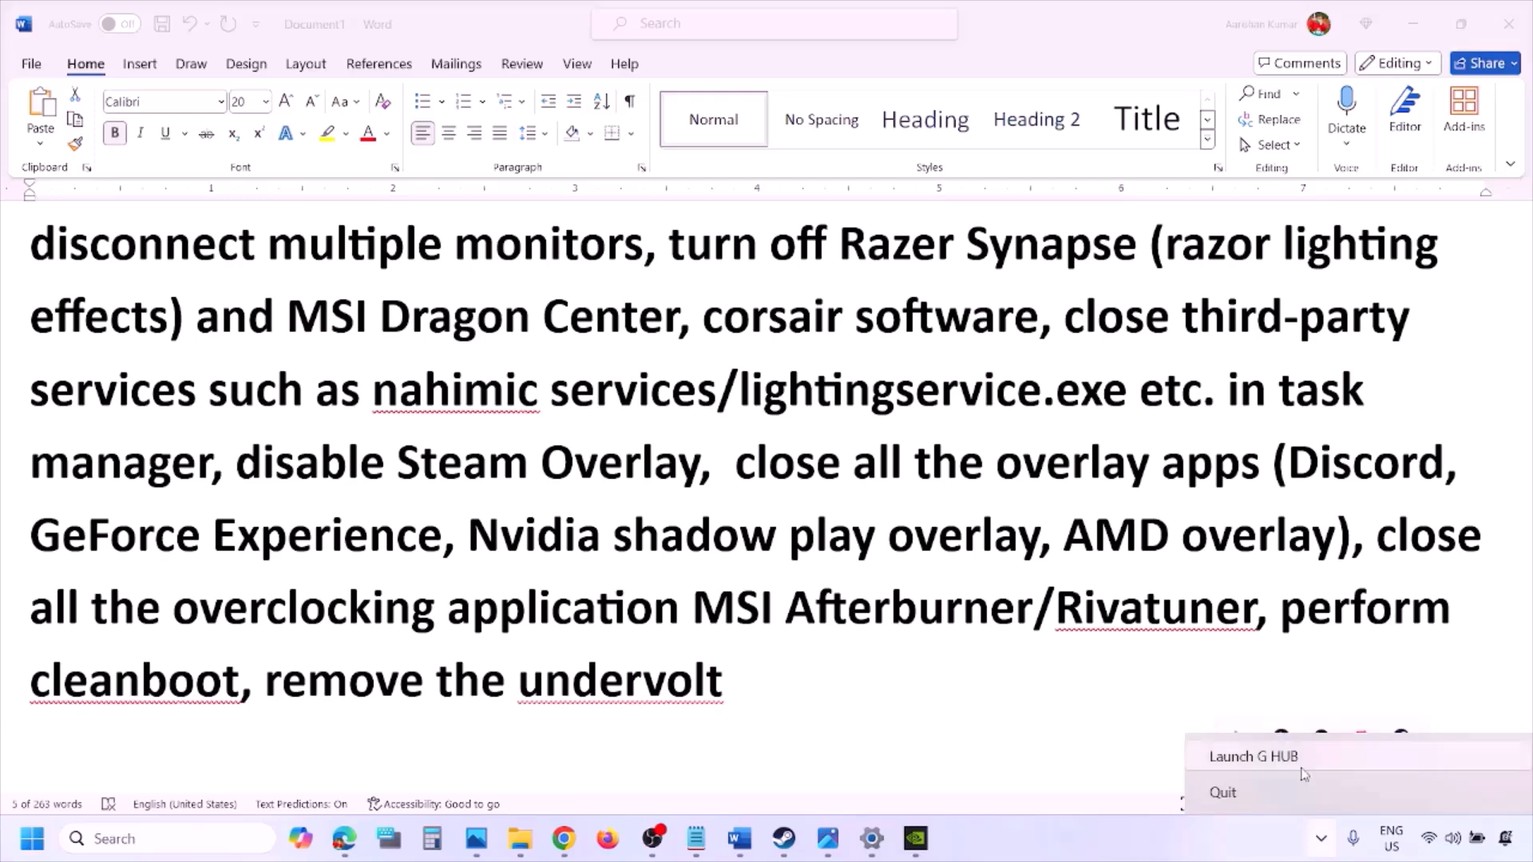
pyautogui.click(1265, 789)
# Highlight "close all the overlay apps" again and quit the remaining overlay app with the pink system tray icon
pyautogui.moveTo(734, 463); pyautogui.dragTo(1271, 487)
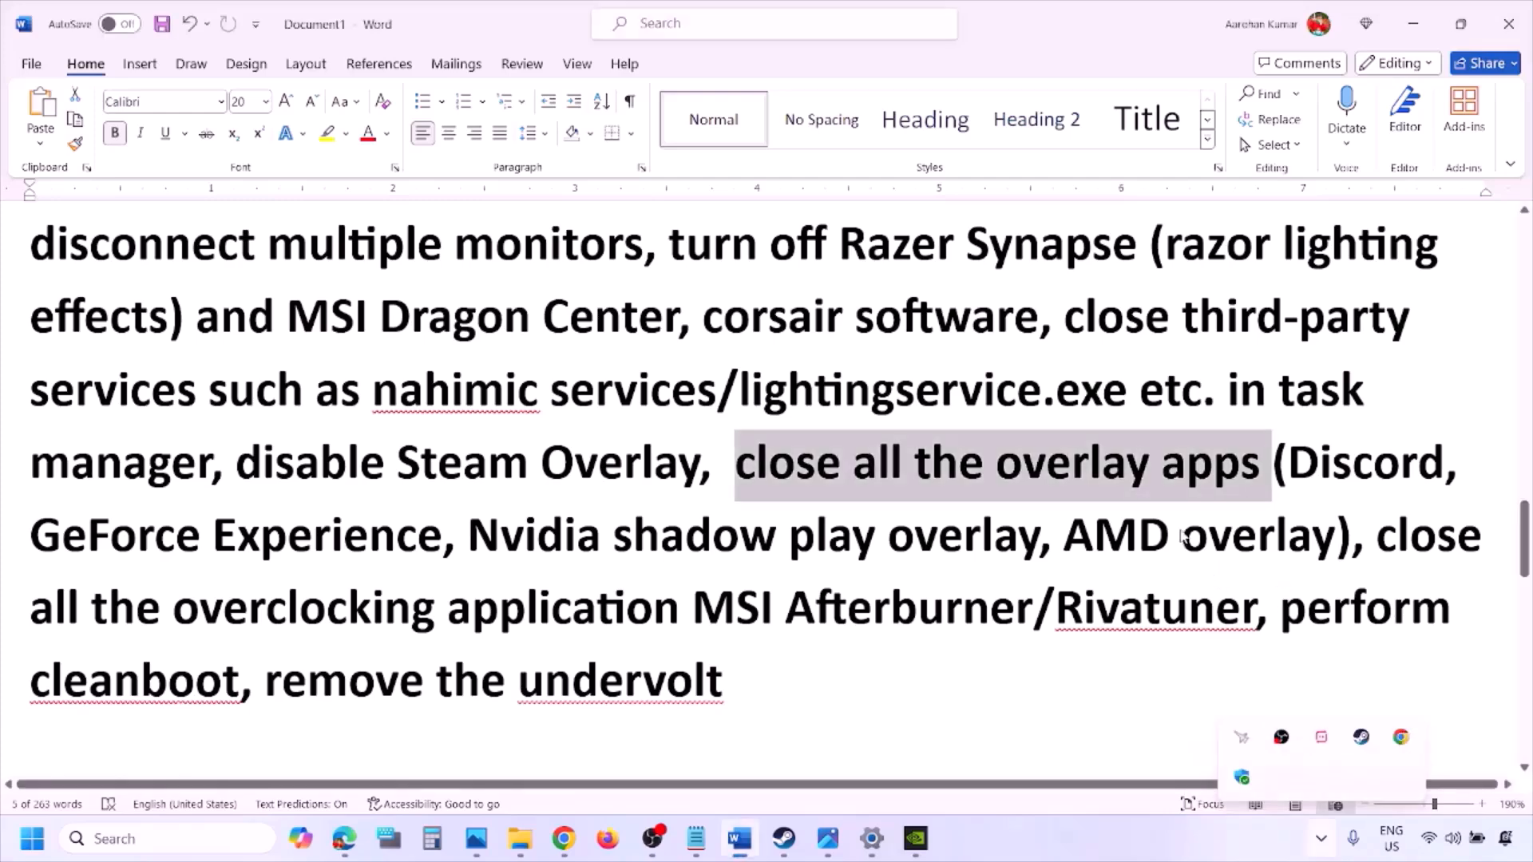
pyautogui.click(1321, 838)
pyautogui.rightClick(1321, 739)
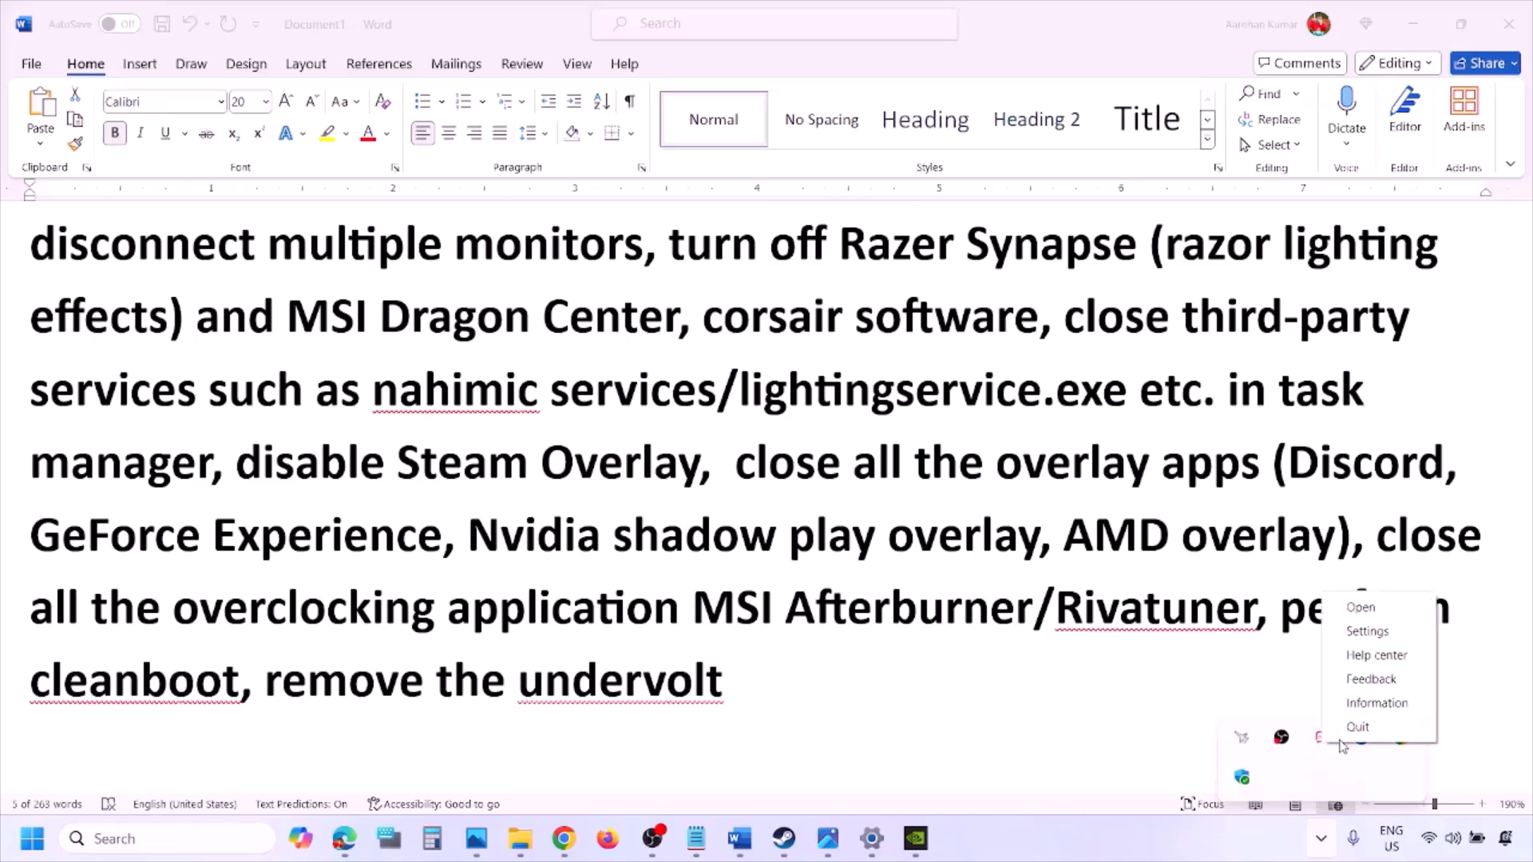
pyautogui.click(1357, 724)
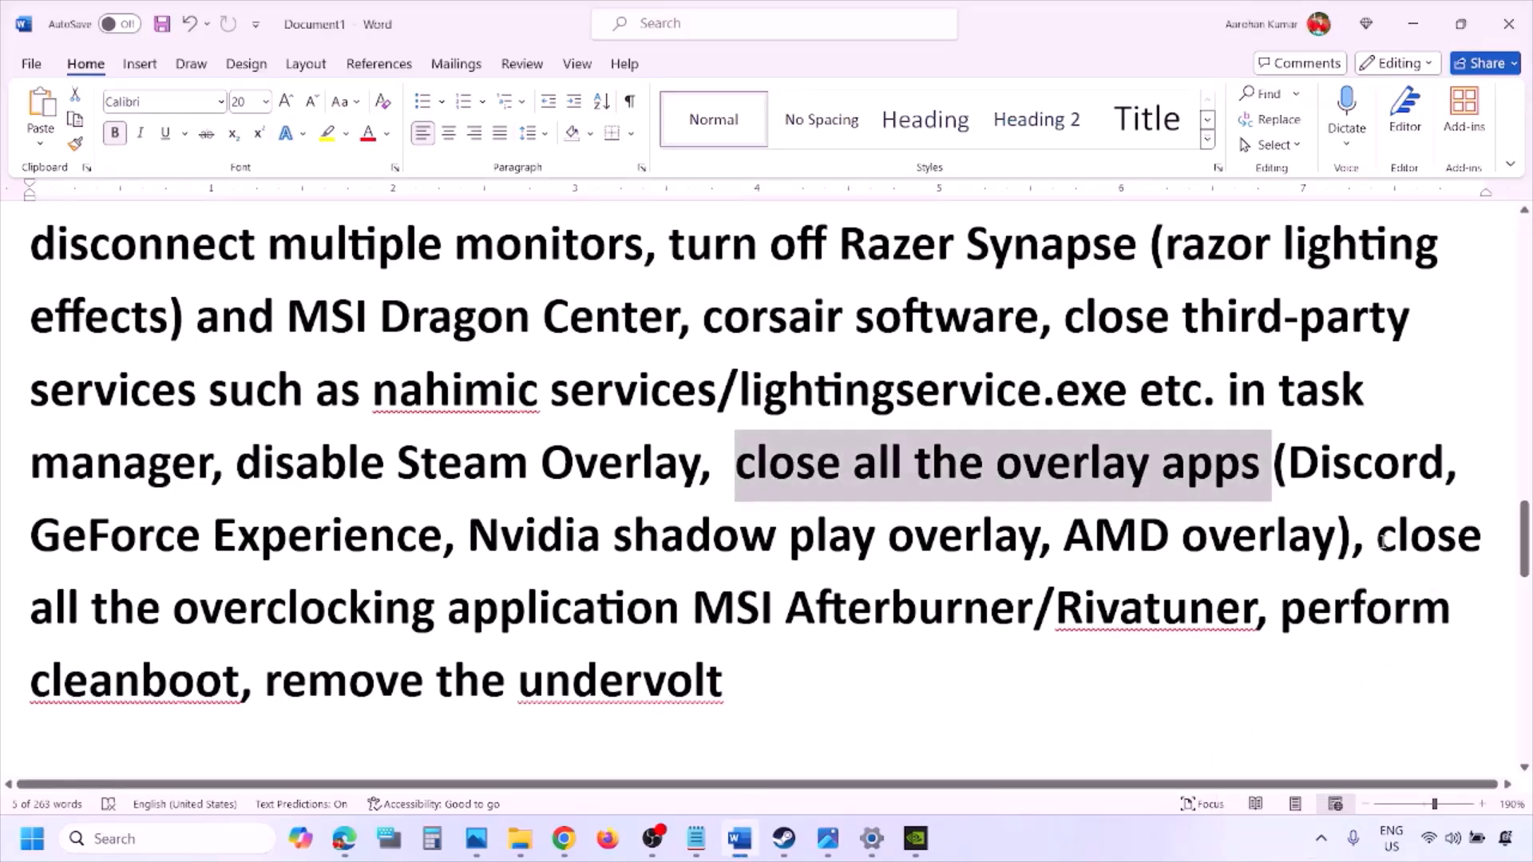
# Highlight the instruction on closing all overclocking applications and close the overclocking utility running in the system tray
pyautogui.moveTo(1378, 537); pyautogui.dragTo(736, 611)
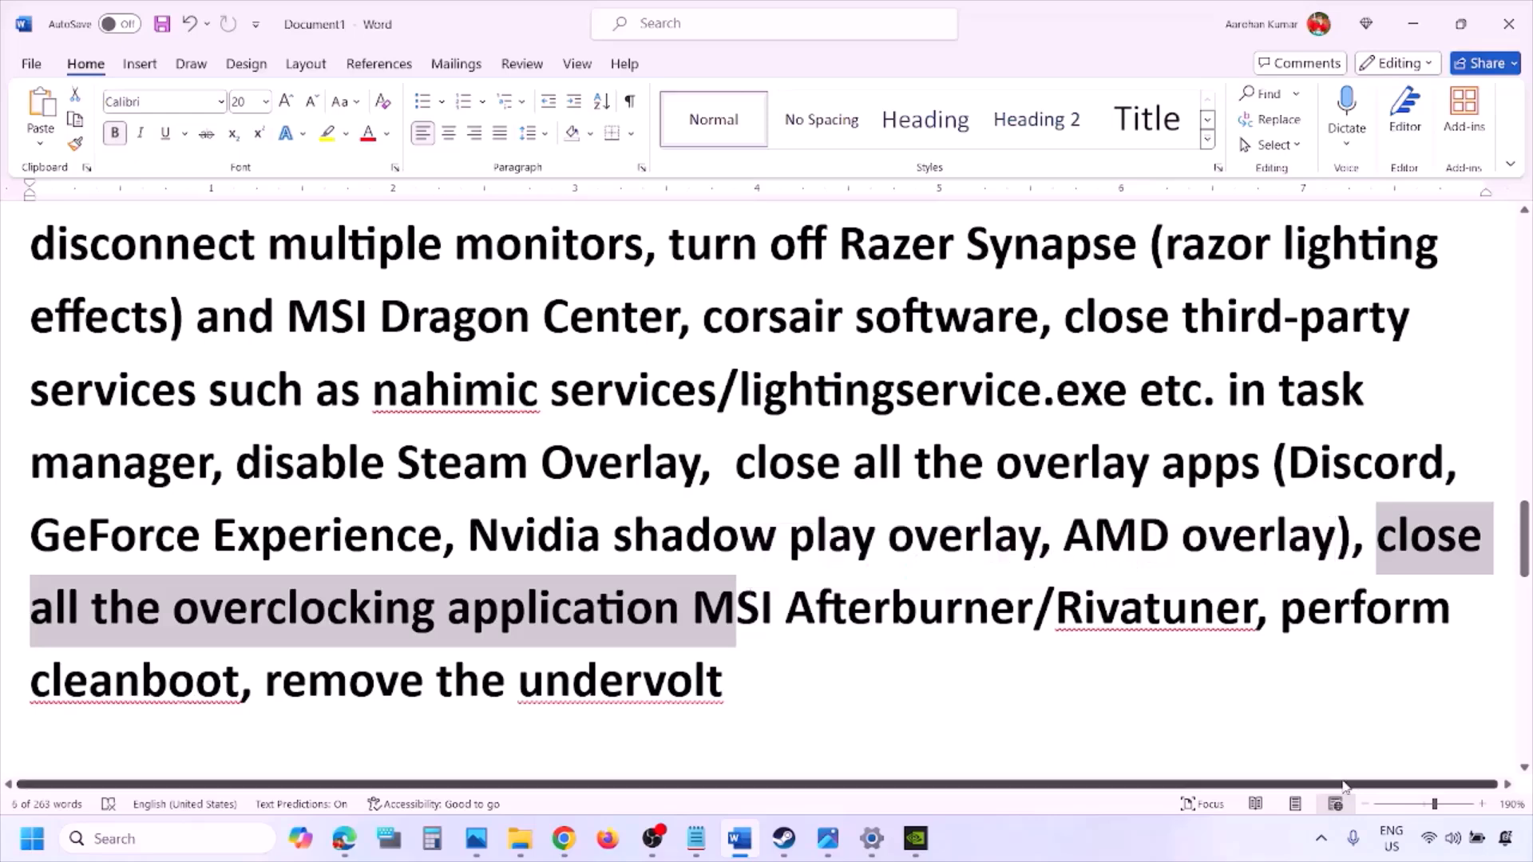
pyautogui.click(1318, 852)
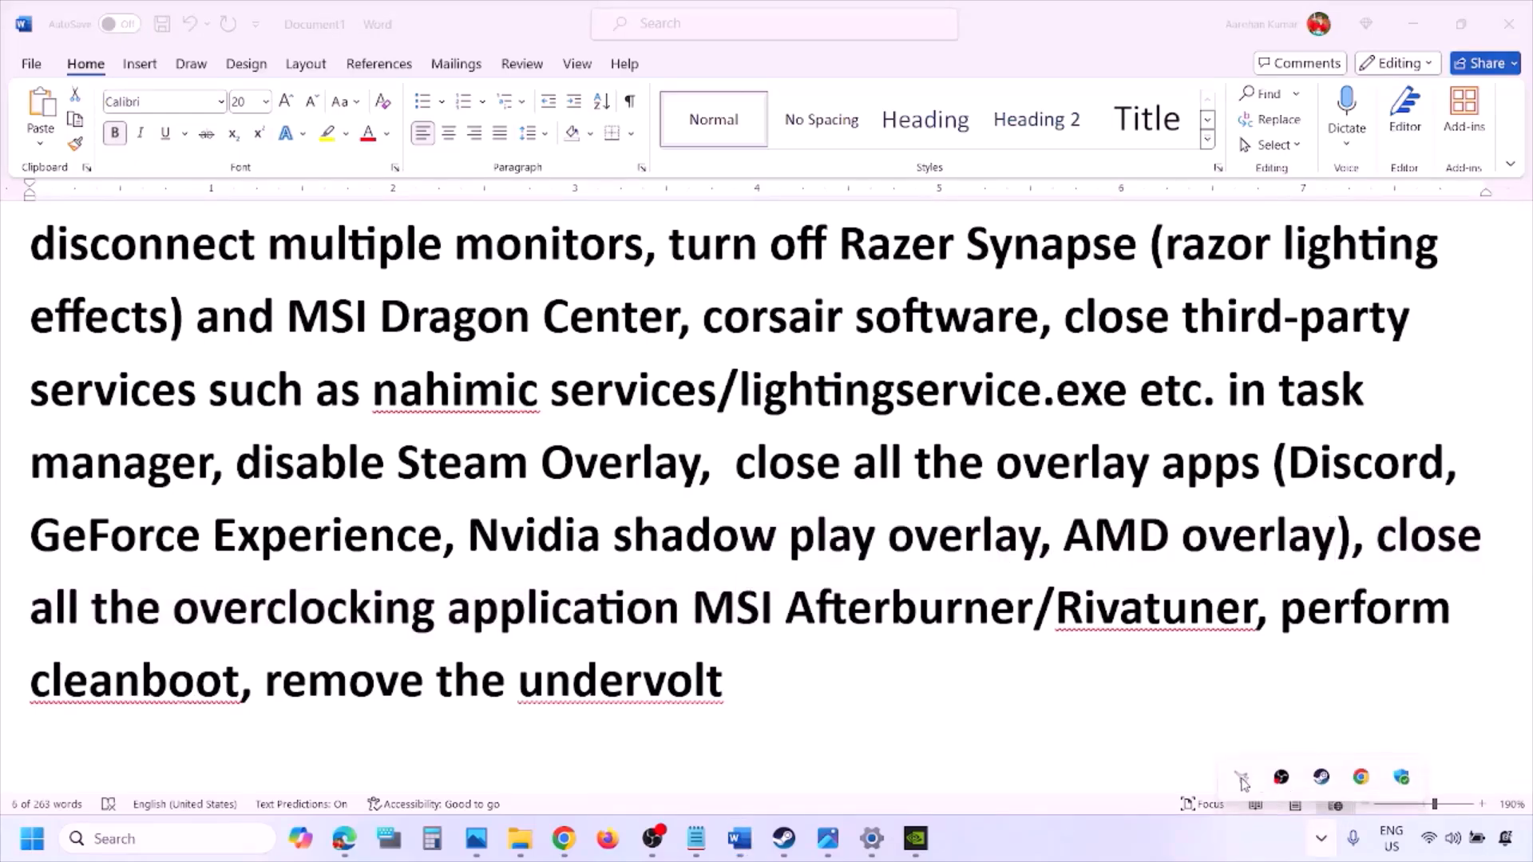
pyautogui.rightClick(1243, 779)
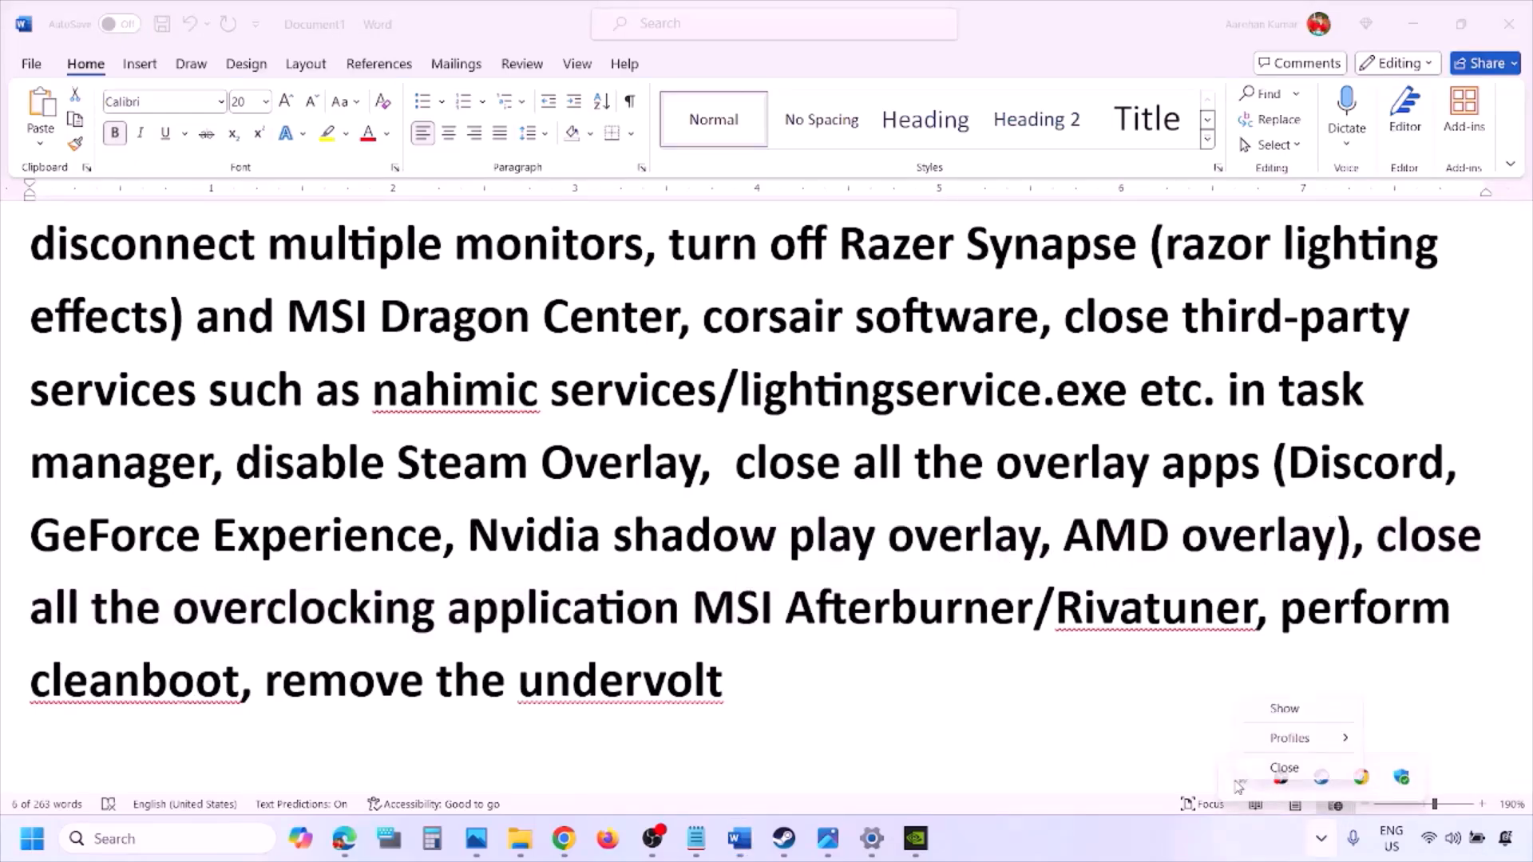
pyautogui.click(1291, 768)
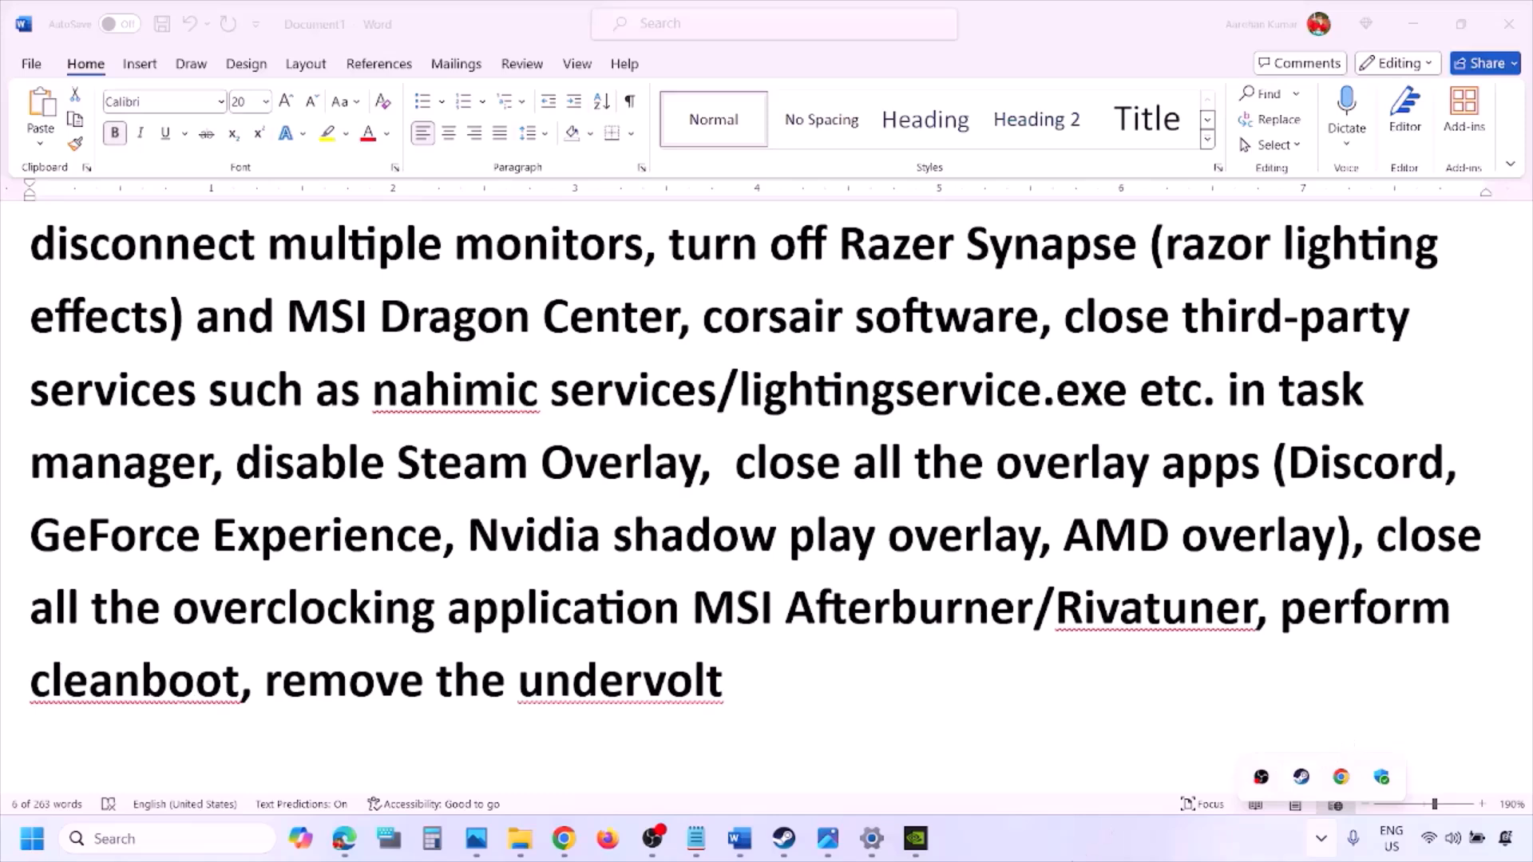
# For the clean boot instruction, search Windows for system, open System Configuration and hide all Microsoft services in its services list
pyautogui.click(1066, 604)
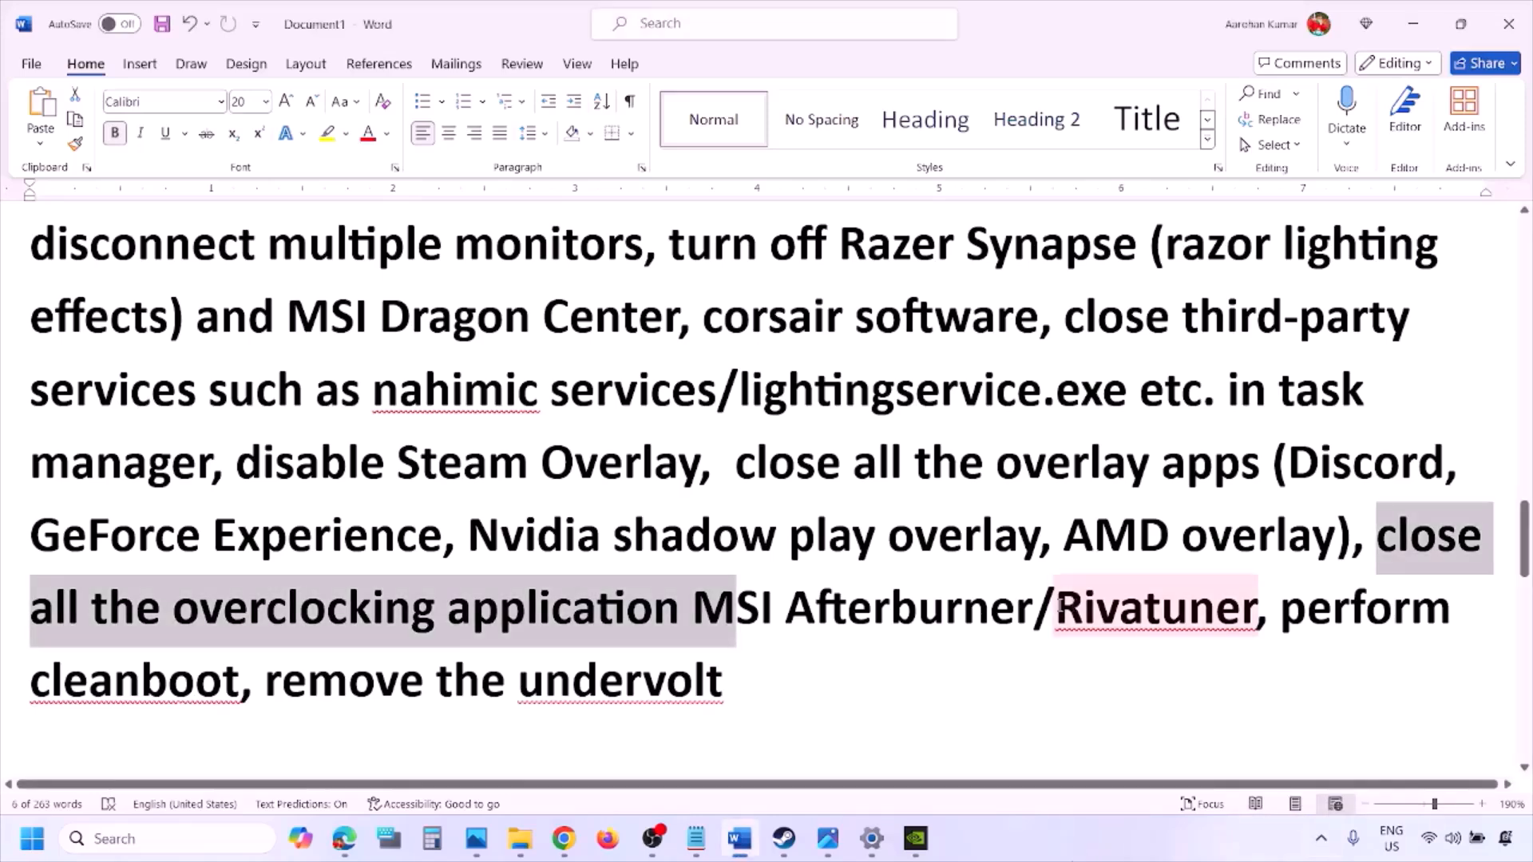
pyautogui.moveTo(1060, 605); pyautogui.dragTo(1410, 610)
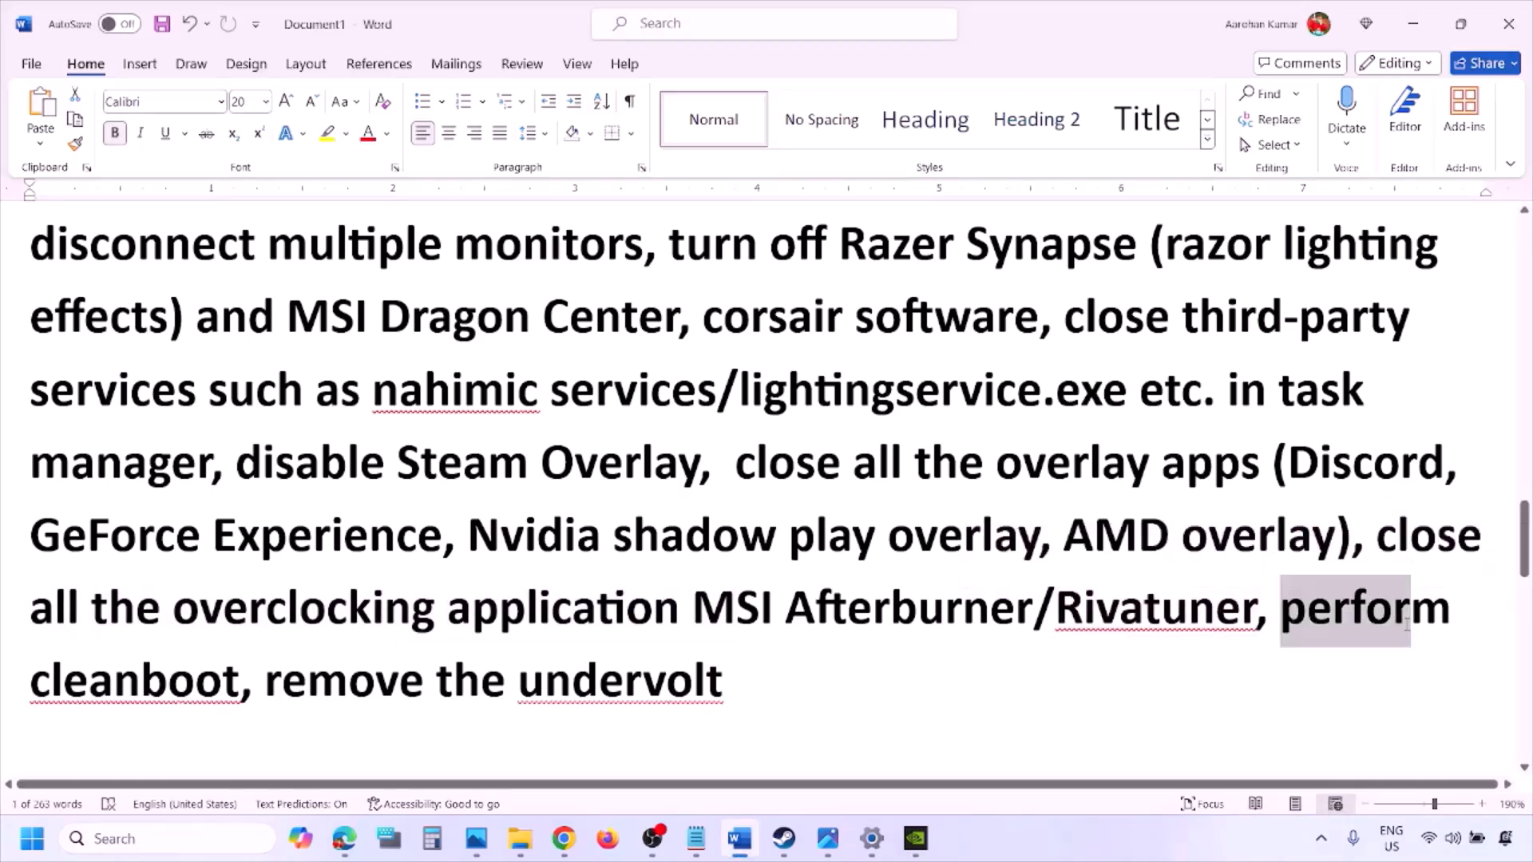
pyautogui.click(118, 836)
pyautogui.write('ystem')
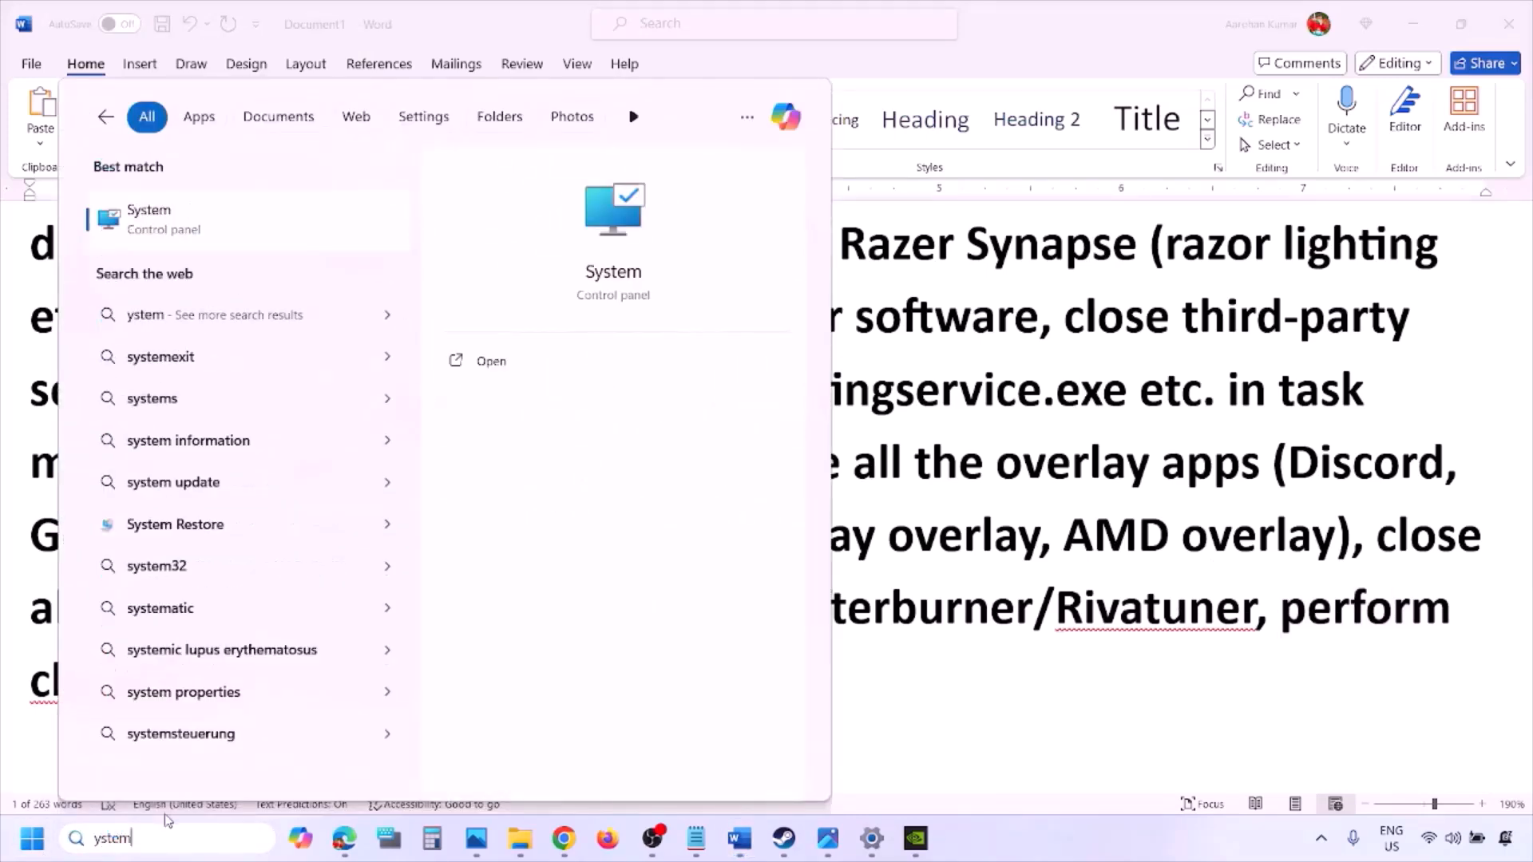
pyautogui.press('Home')
pyautogui.write('s')
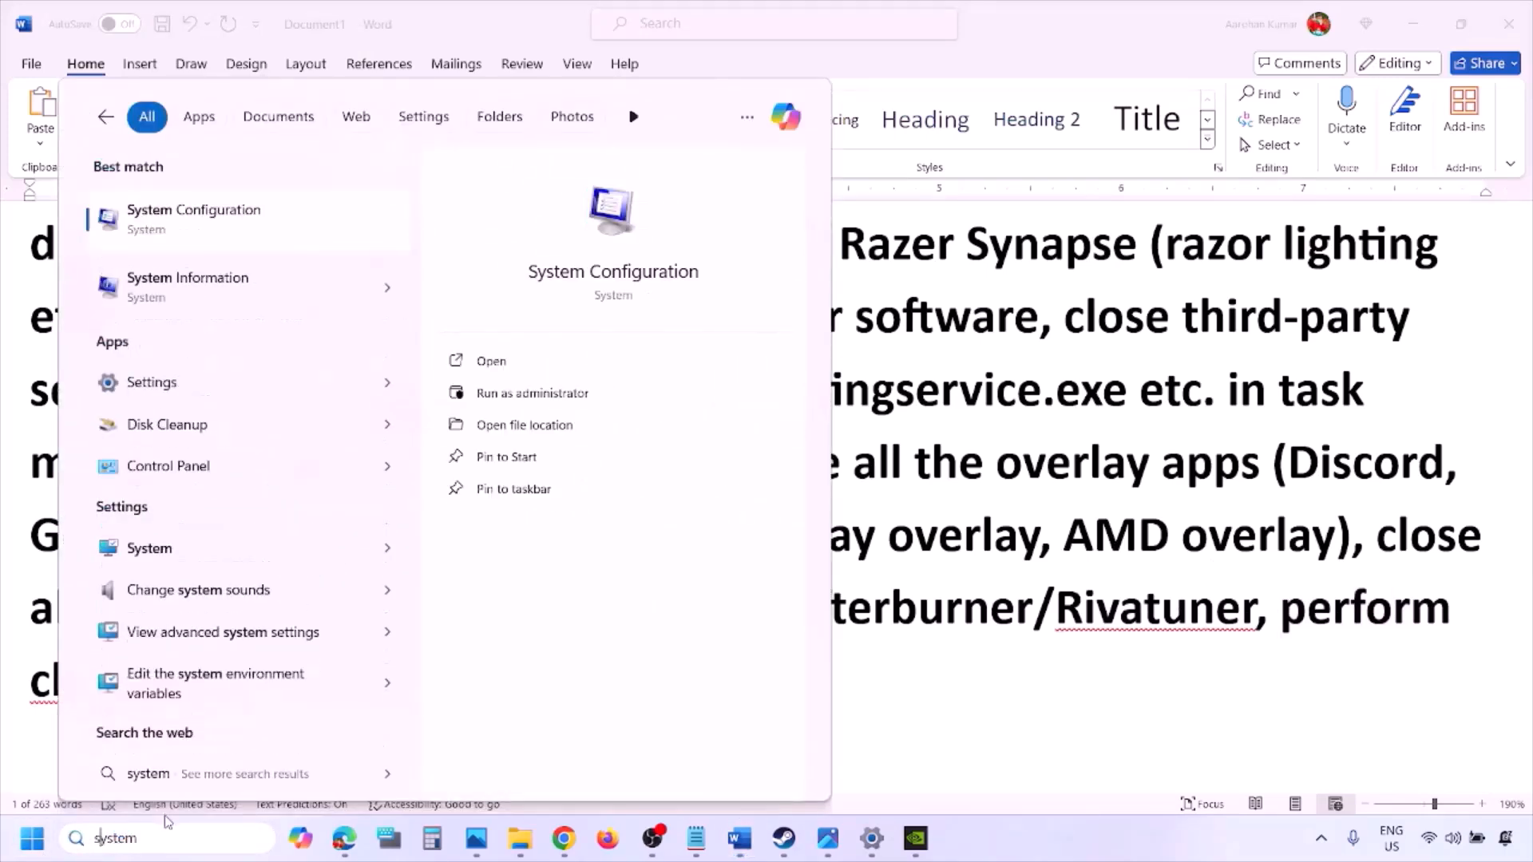
pyautogui.click(244, 222)
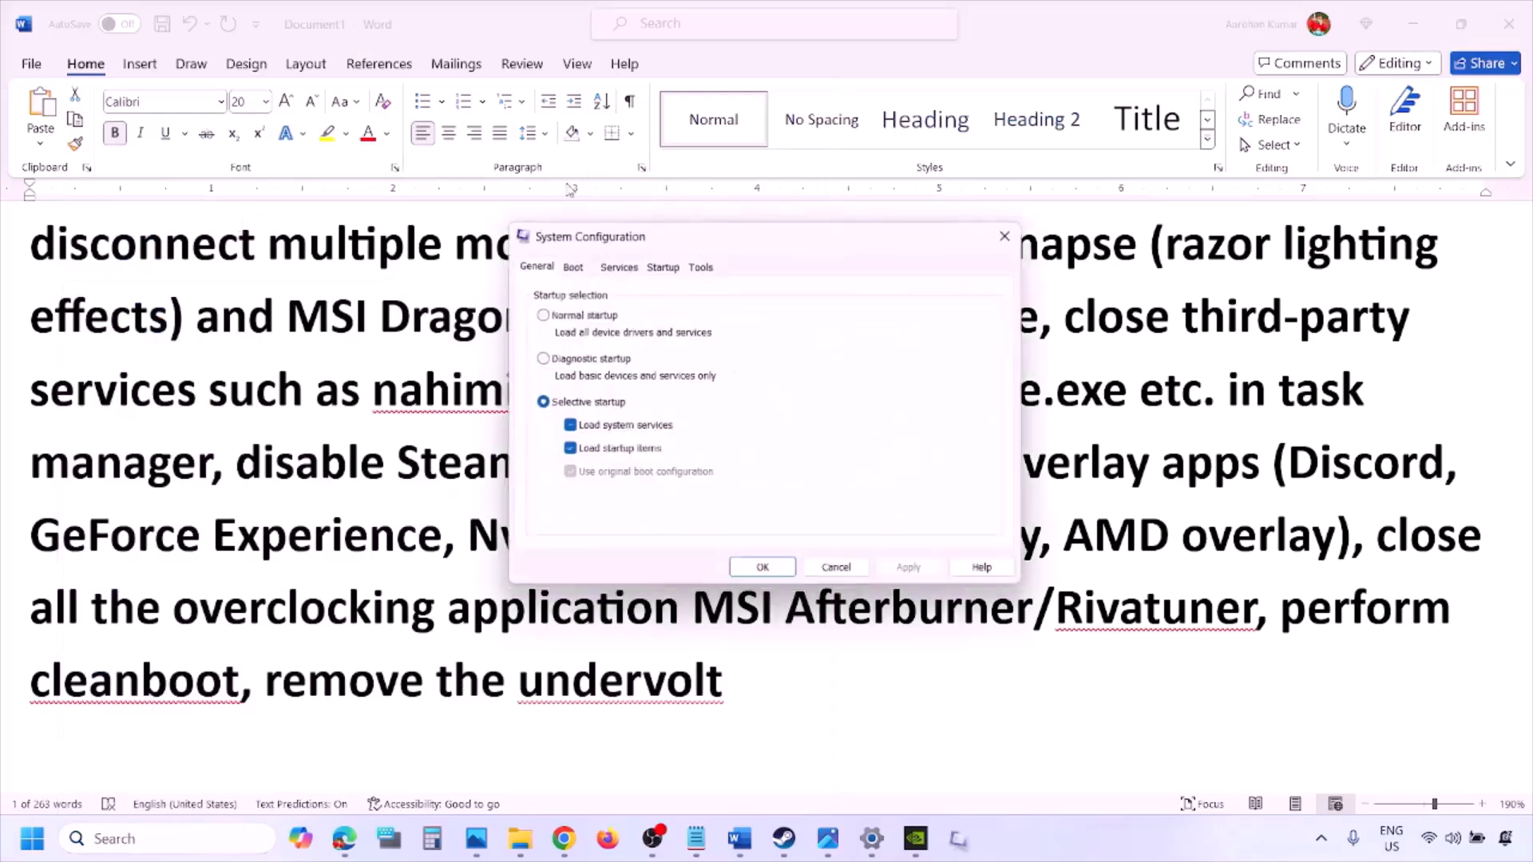
pyautogui.click(629, 265)
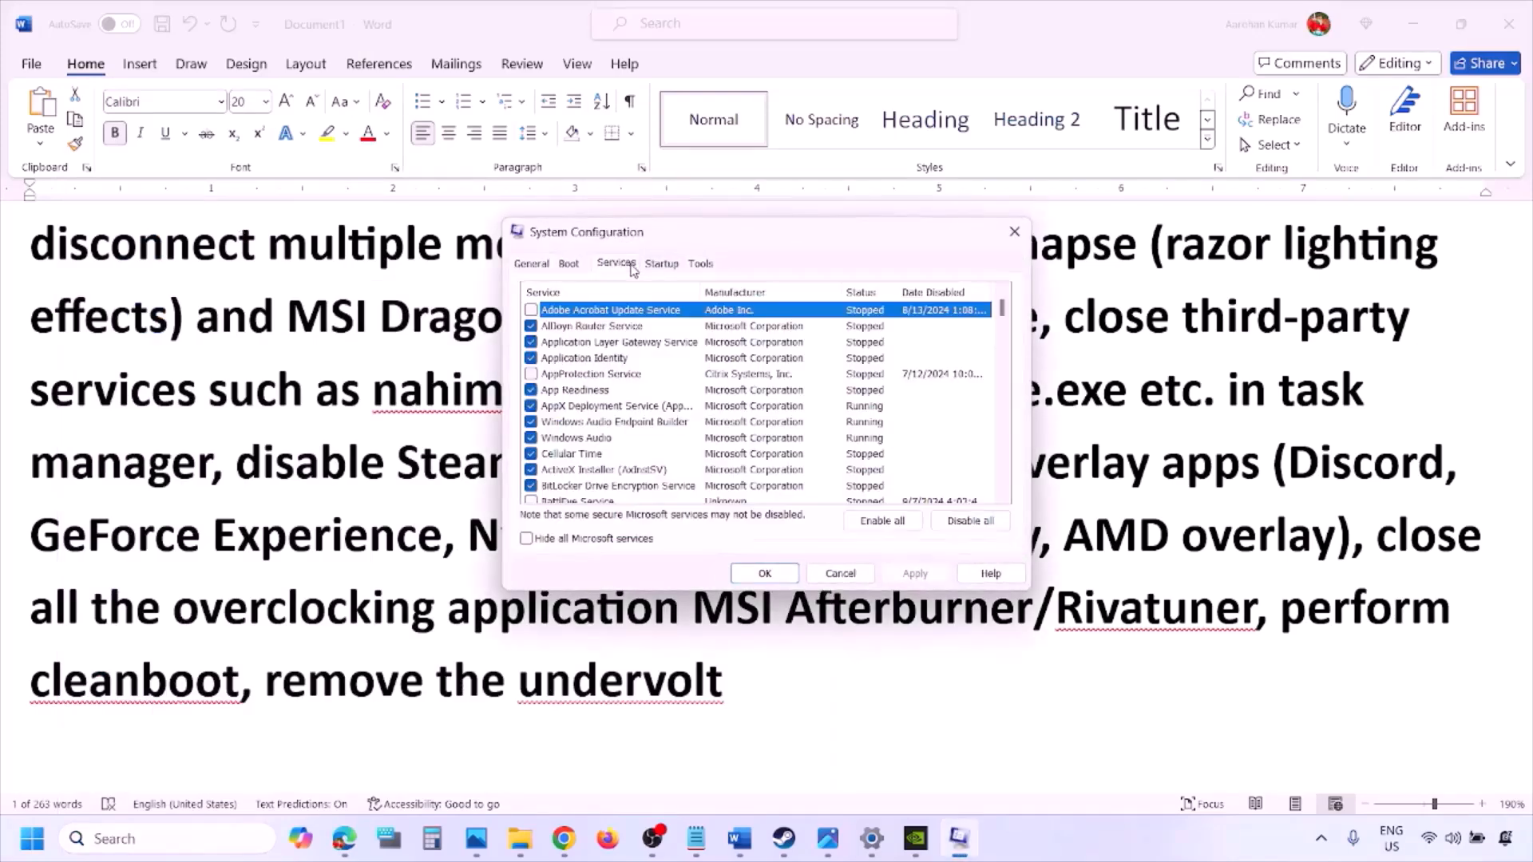
pyautogui.click(526, 539)
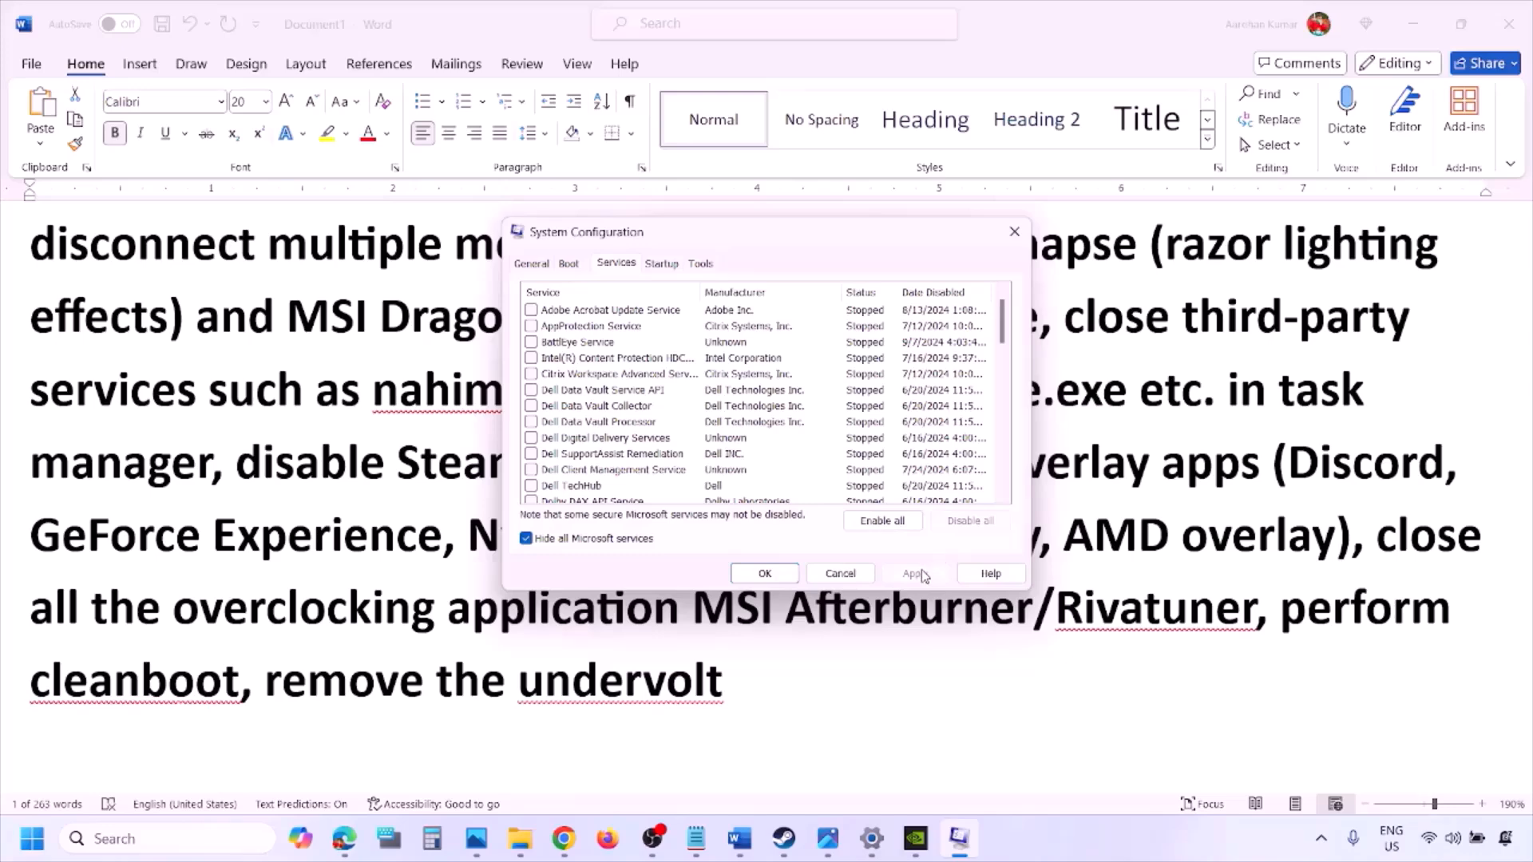
# Confirm the System Configuration dialog, then highlight the "remove the undervolt" instruction in the Word document and go to Step 10
pyautogui.click(779, 572)
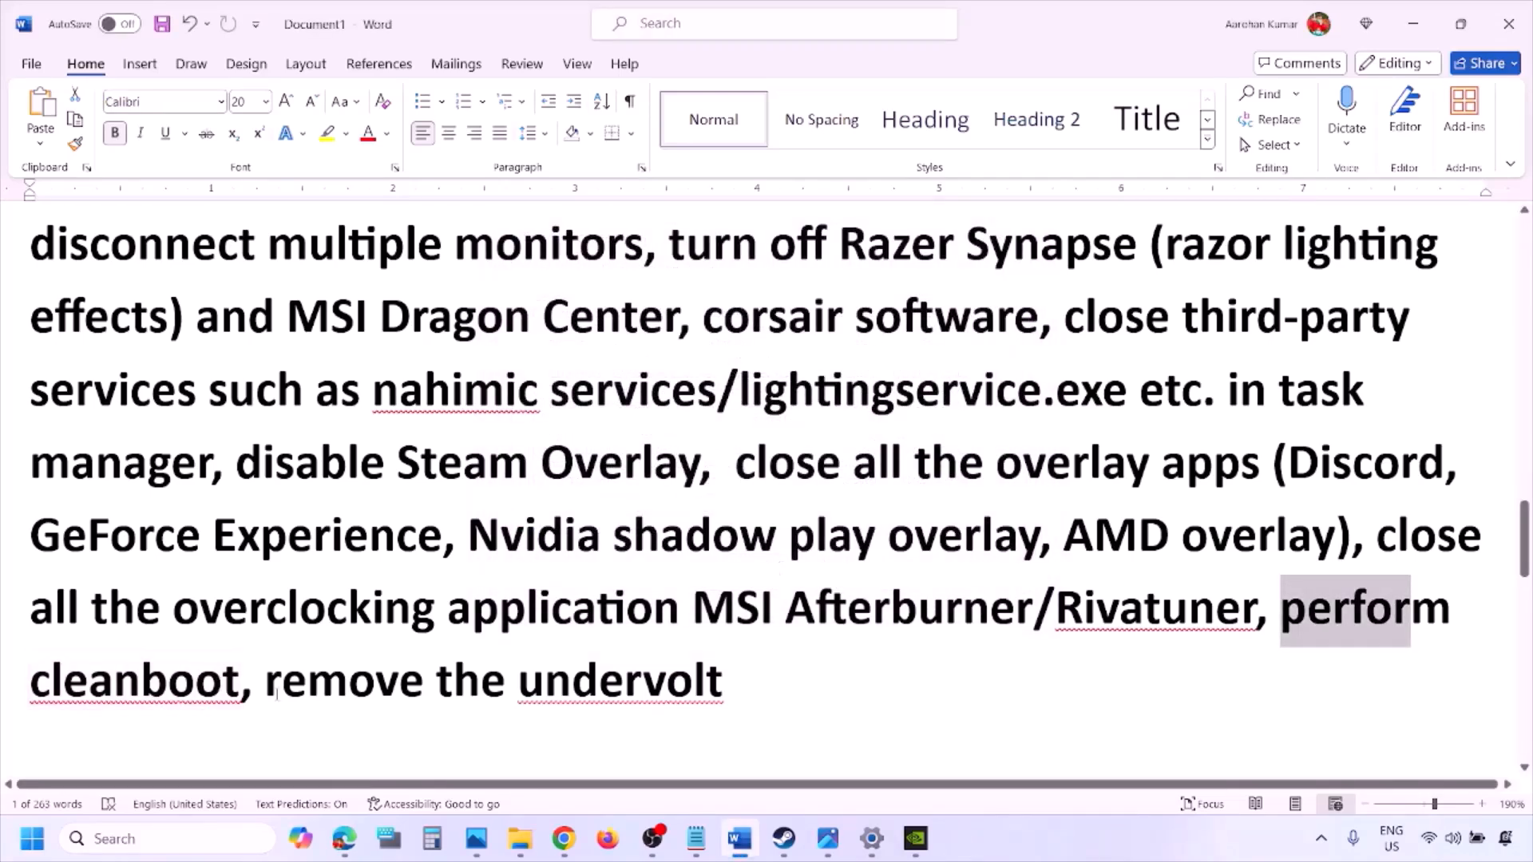
pyautogui.moveTo(269, 684); pyautogui.dragTo(723, 684)
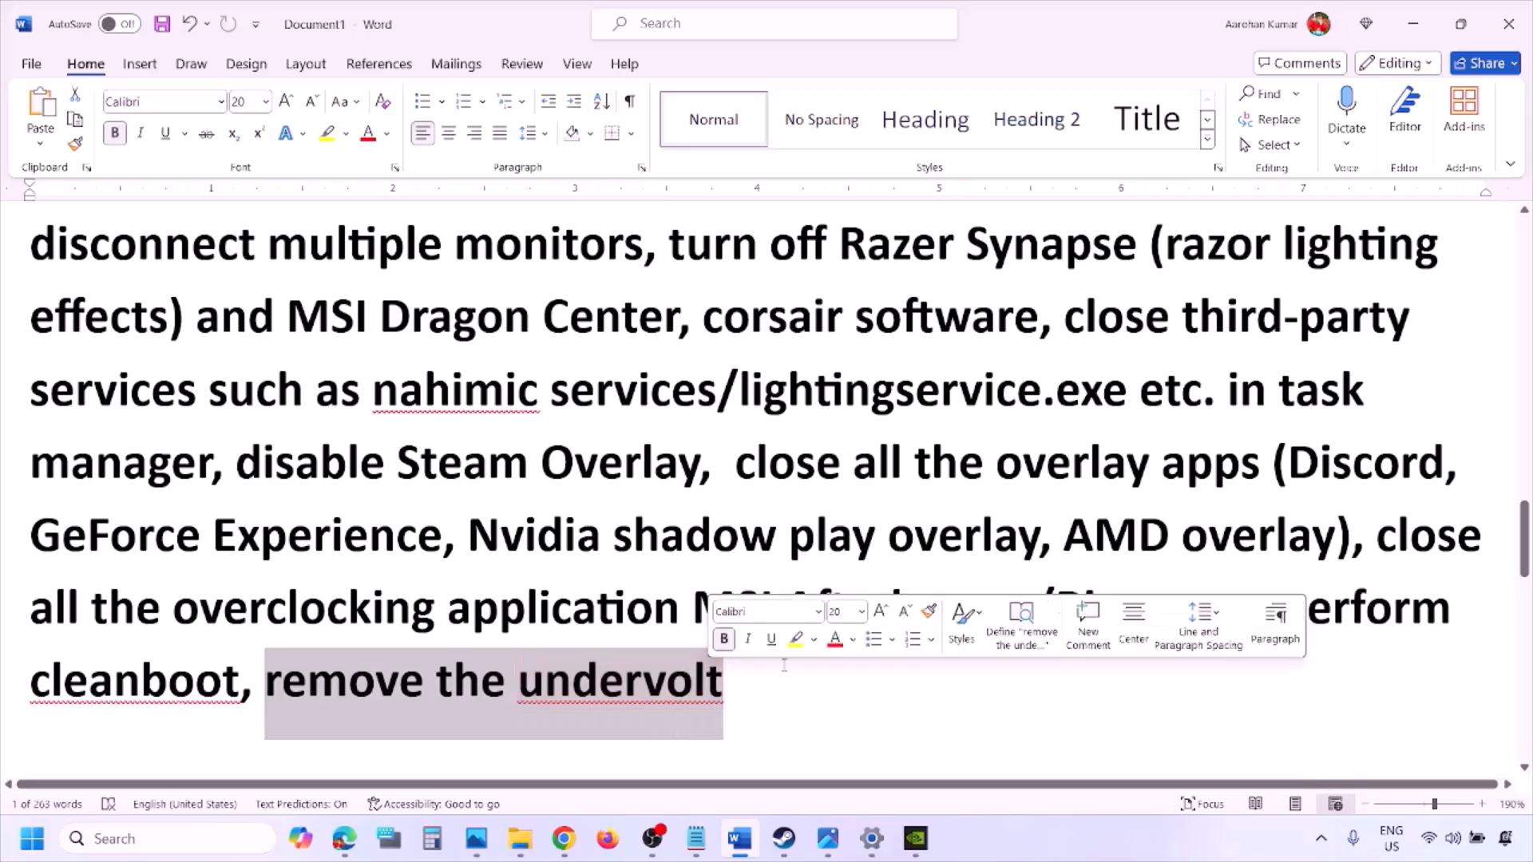
pyautogui.click(959, 681)
pyautogui.scroll(-4, 958, 681)
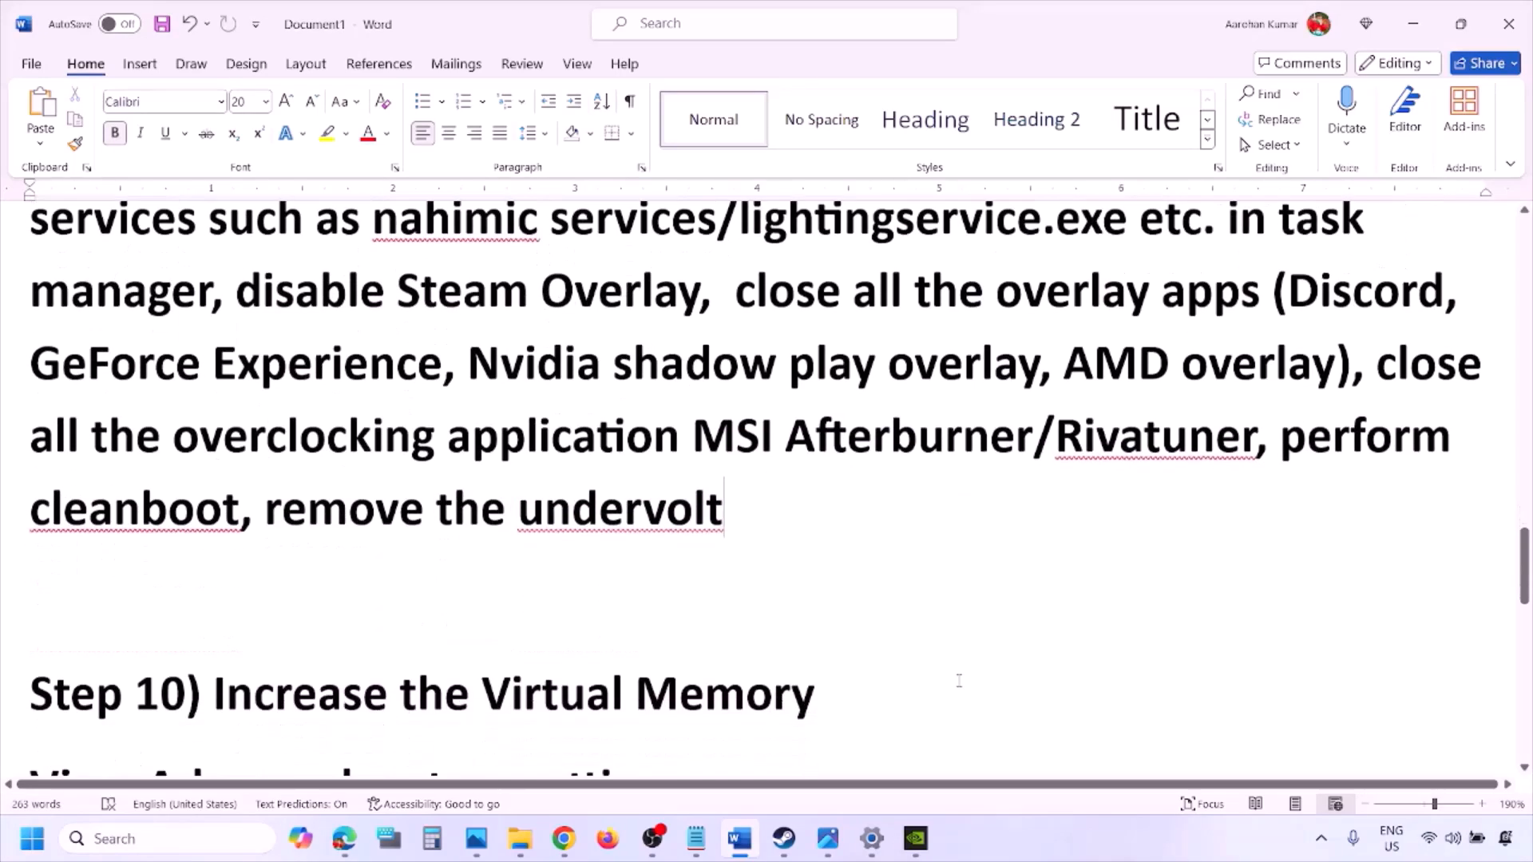
pyautogui.scroll(-2, 958, 681)
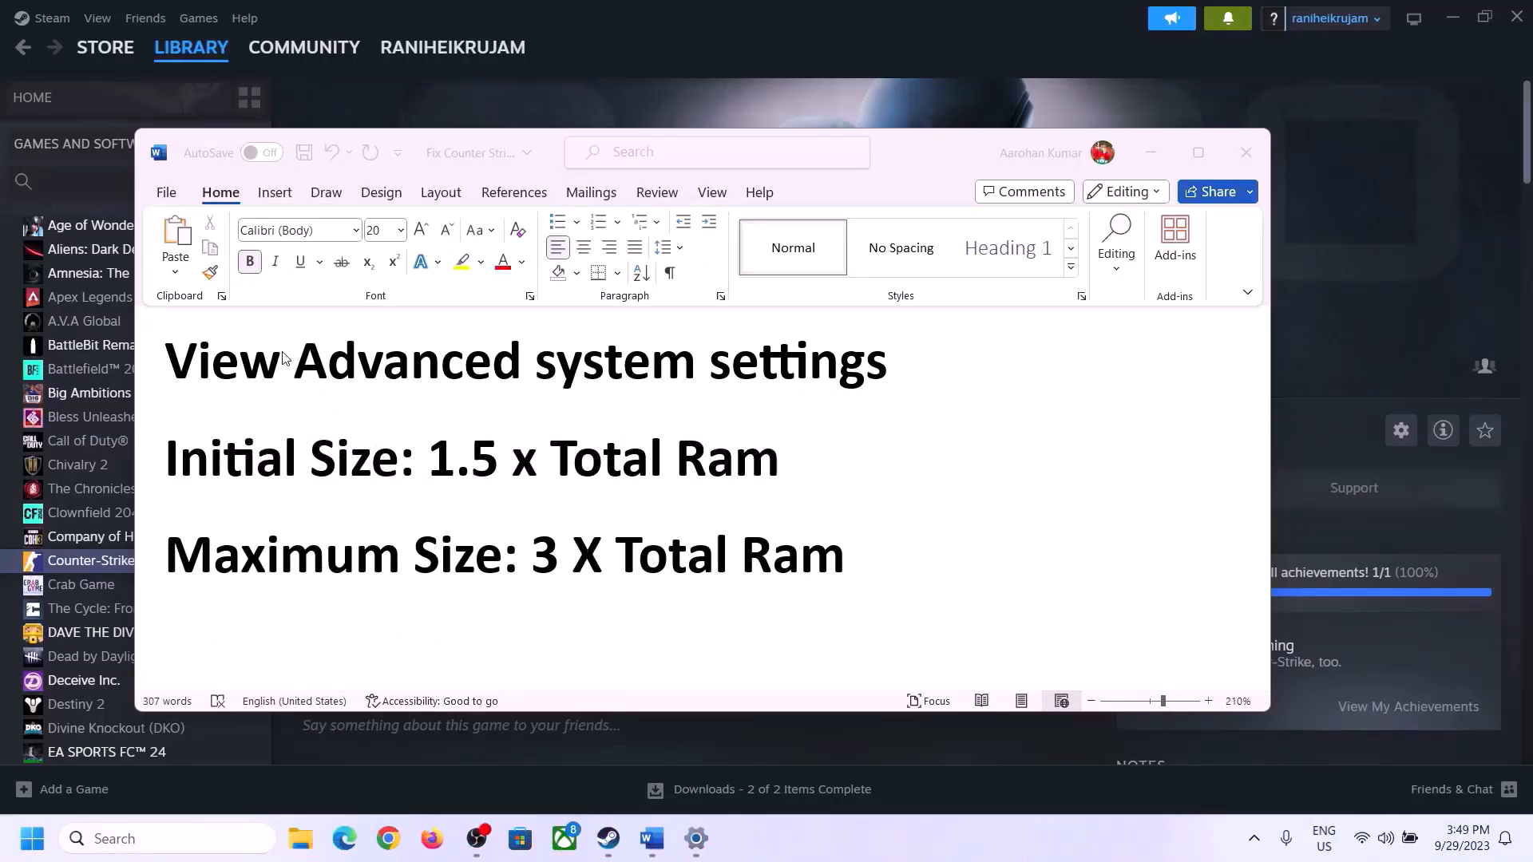
# Highlight the "View Advanced system settings" line, search Windows for Advanced system settings and open the result, placing its dialog over the notes
pyautogui.click(215, 369)
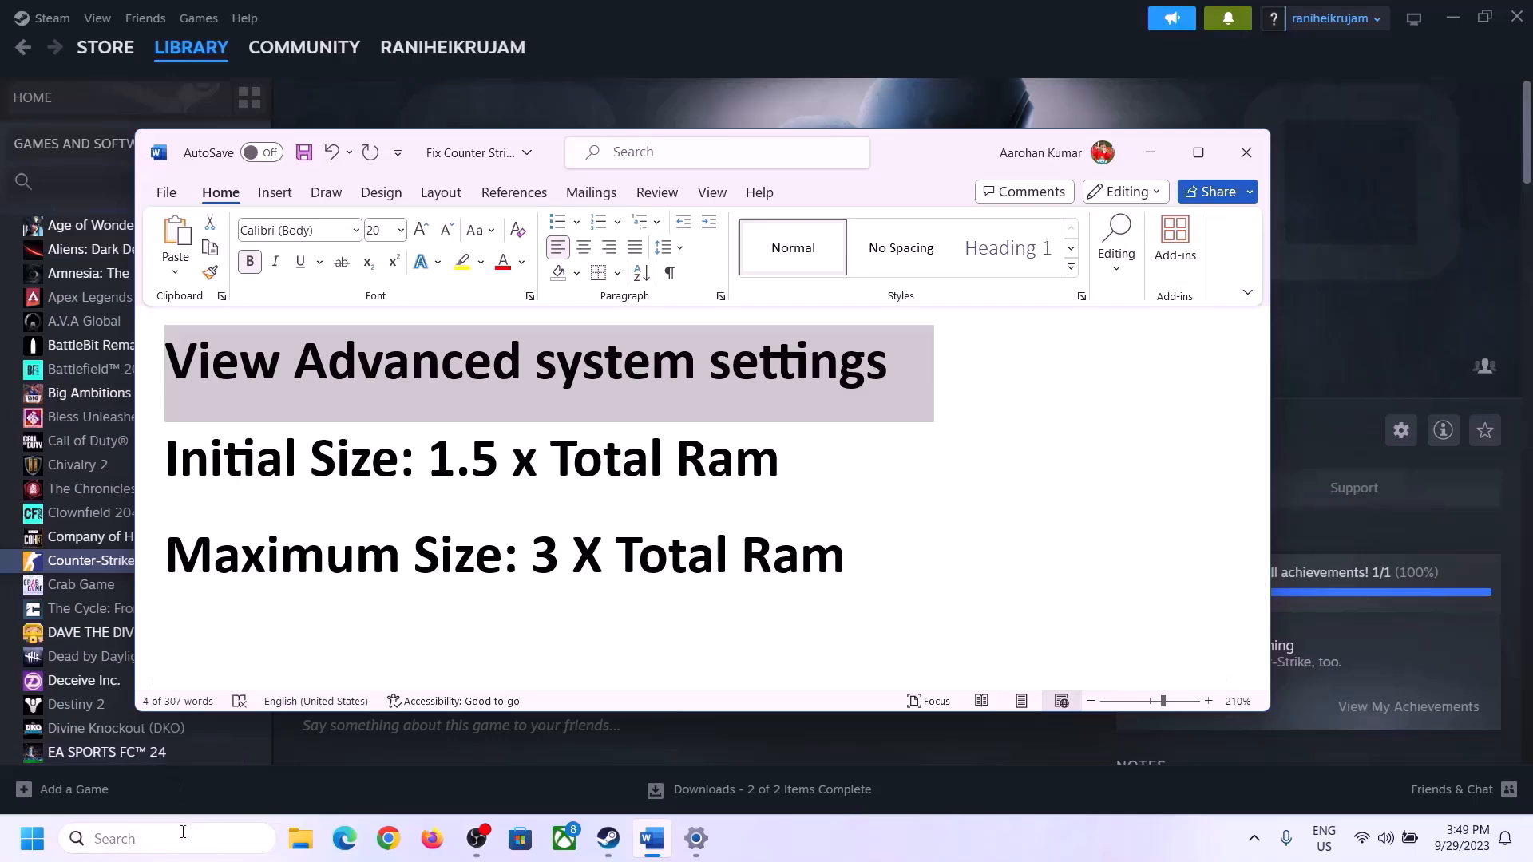
pyautogui.click(184, 839)
pyautogui.write('Advanced system settings')
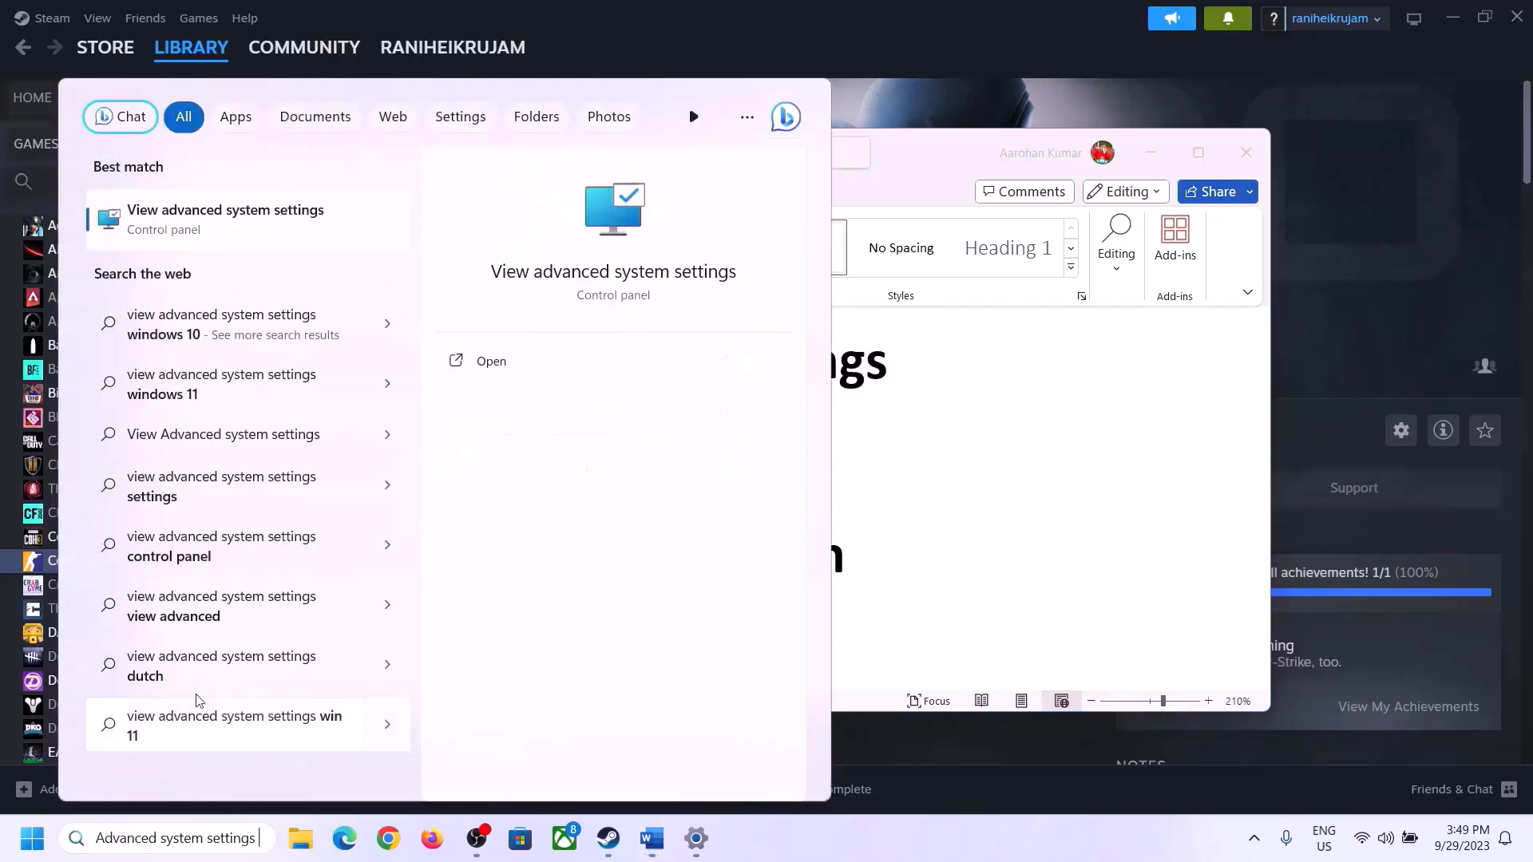
pyautogui.click(215, 232)
pyautogui.moveTo(315, 160); pyautogui.dragTo(685, 276)
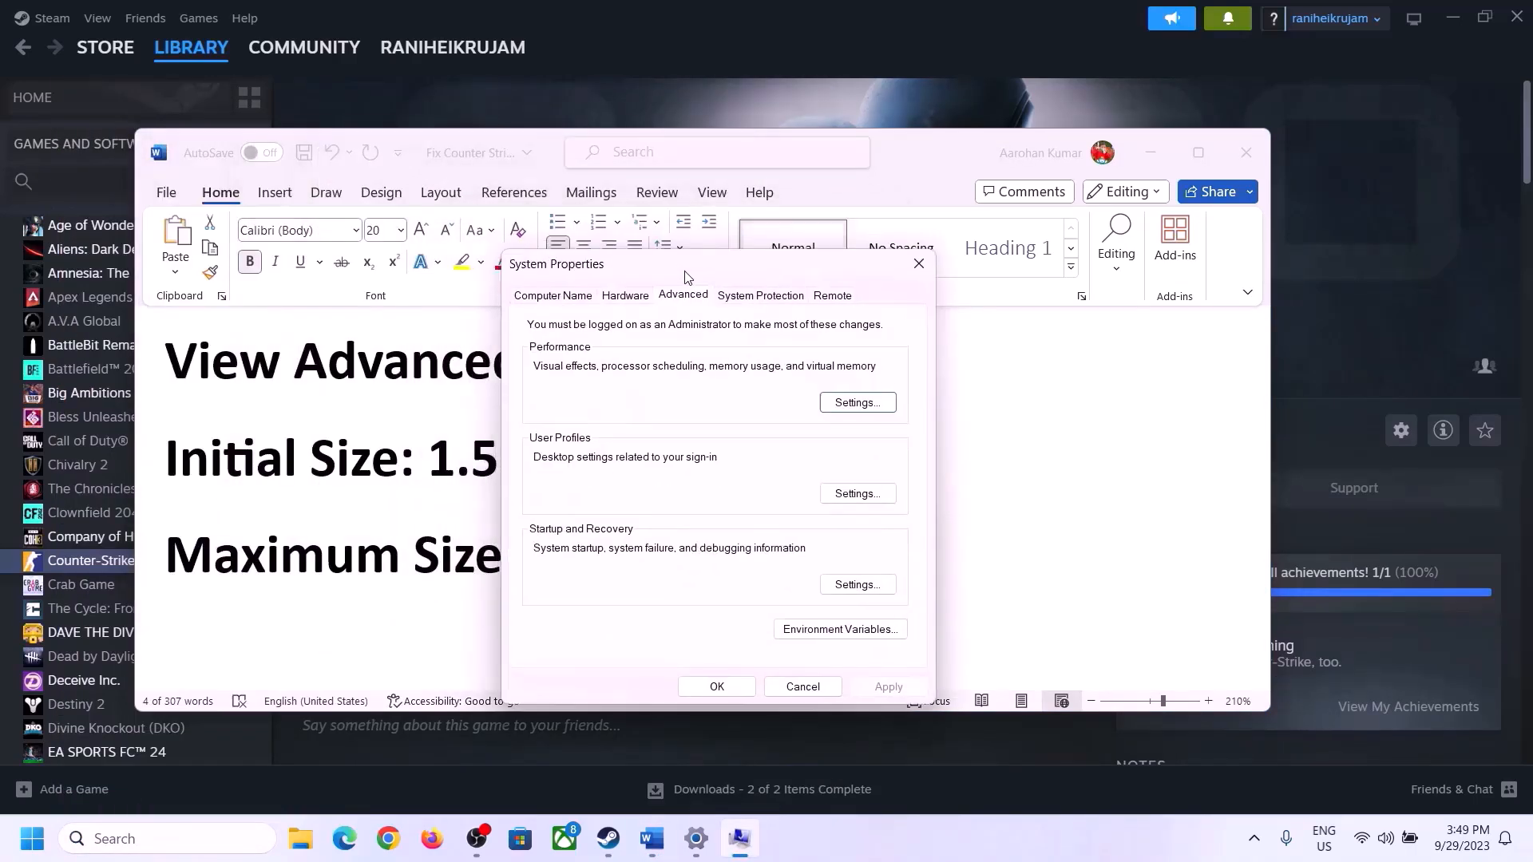
# Open the virtual memory settings from the performance options, turn off automatic paging file management and choose a custom size for drive C
pyautogui.click(857, 404)
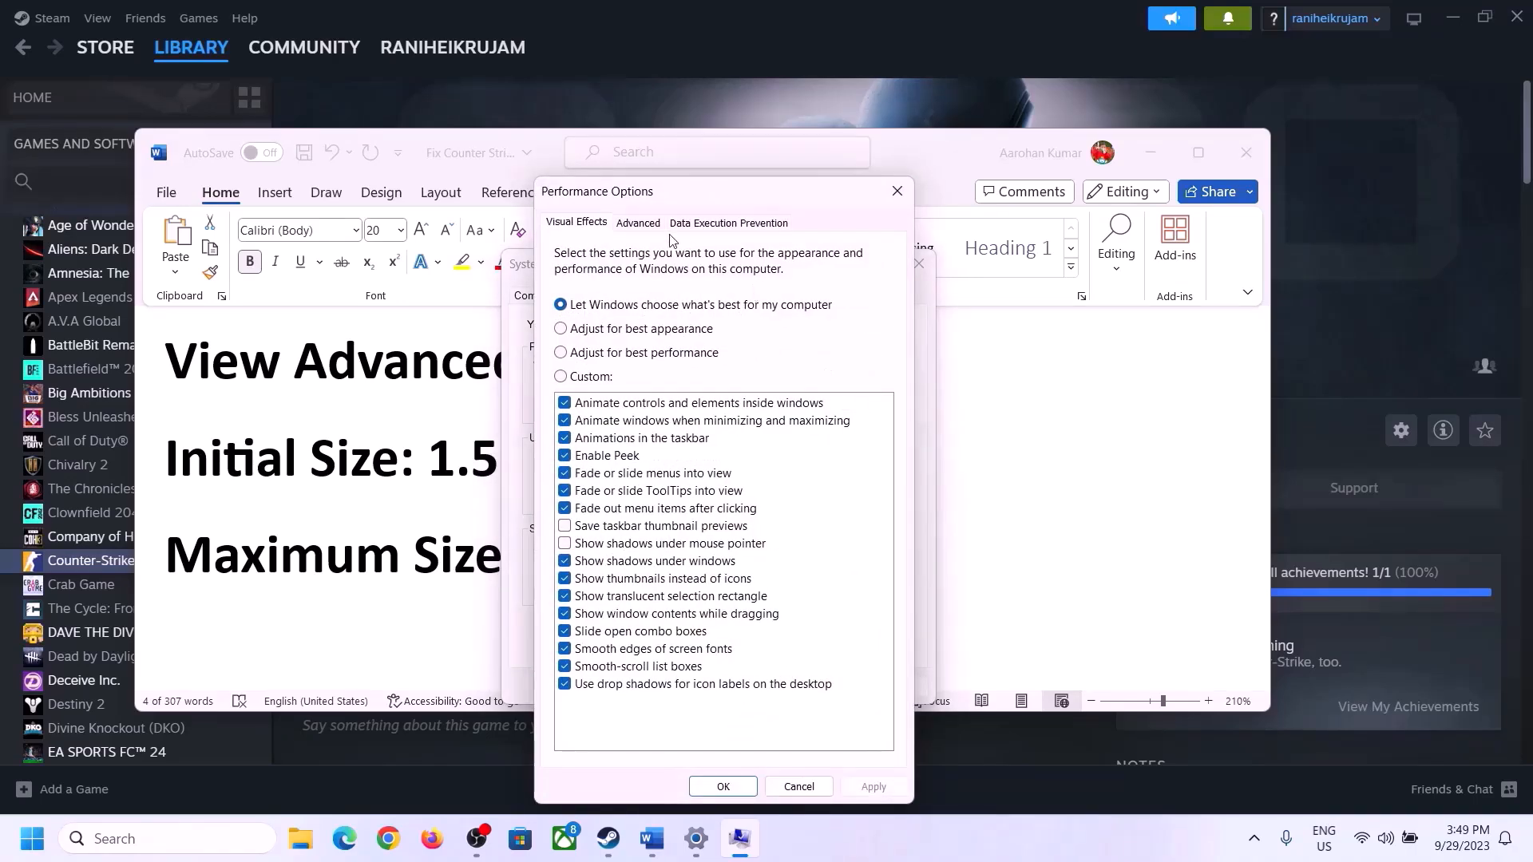
pyautogui.click(638, 223)
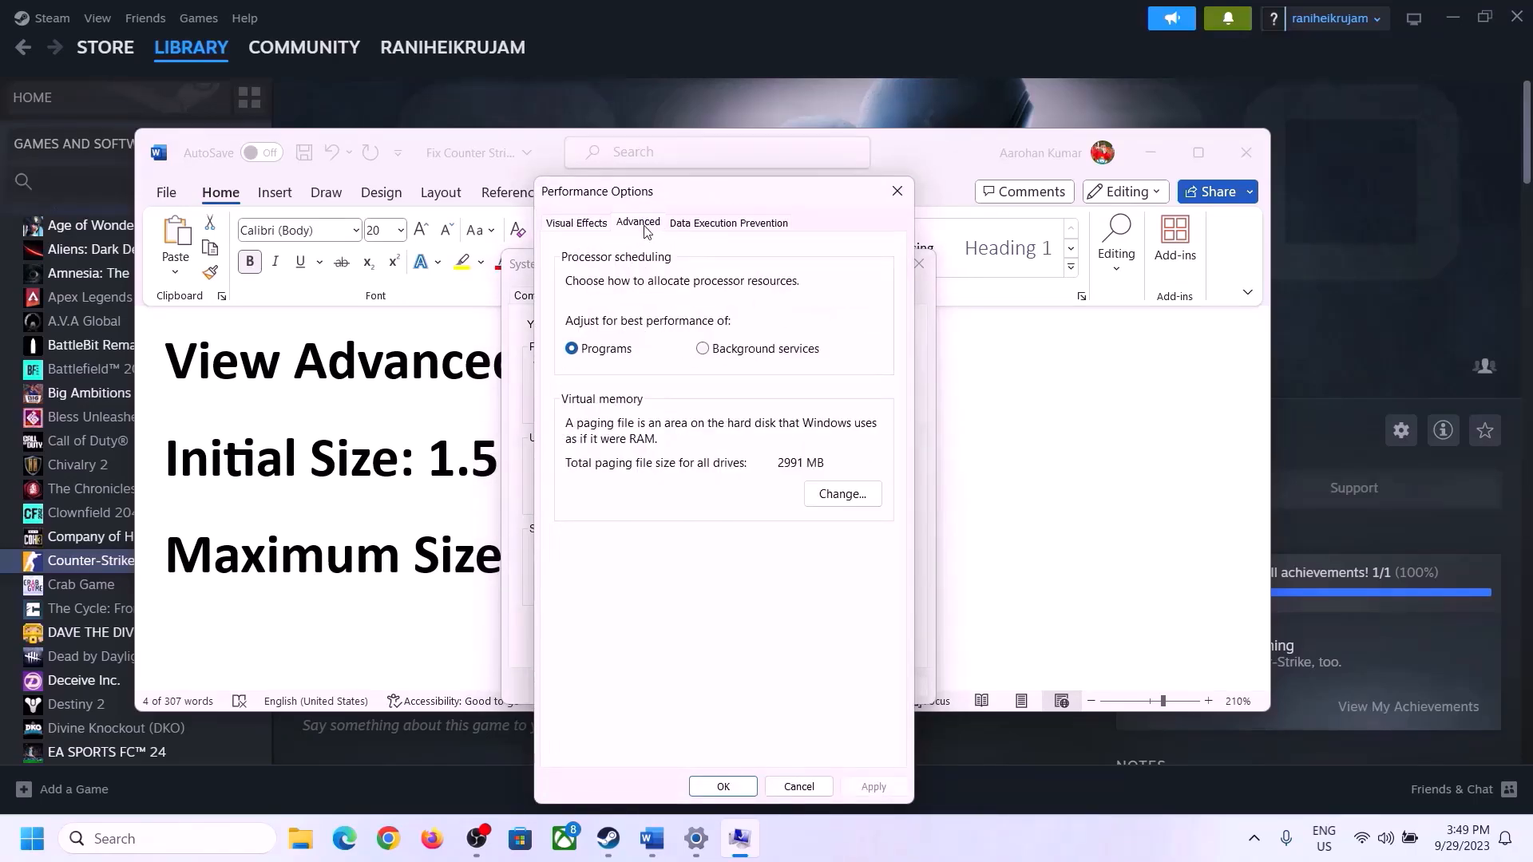
pyautogui.click(844, 493)
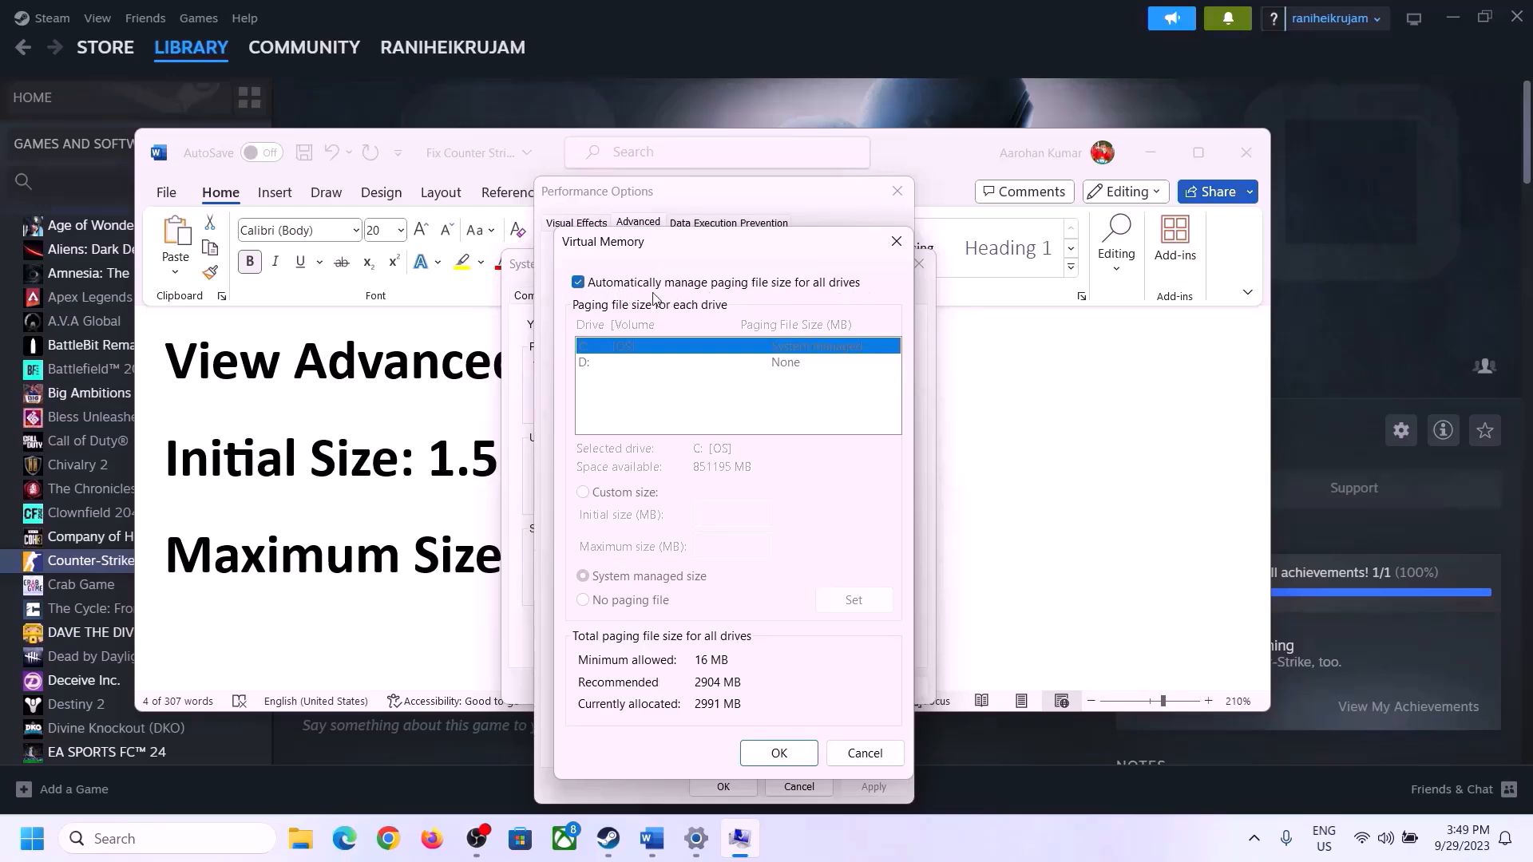
pyautogui.click(578, 283)
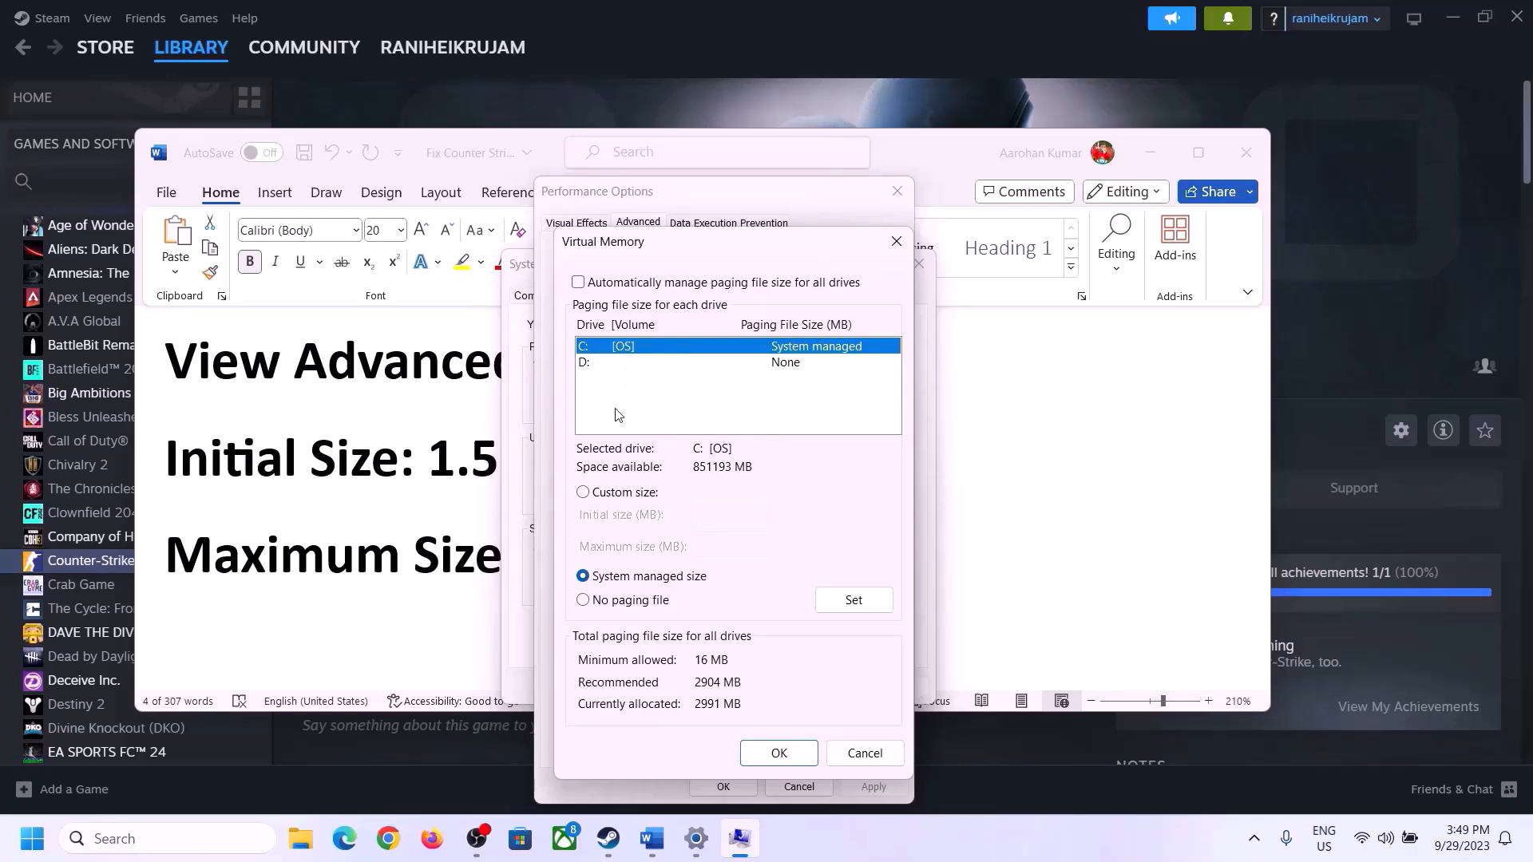
pyautogui.click(584, 494)
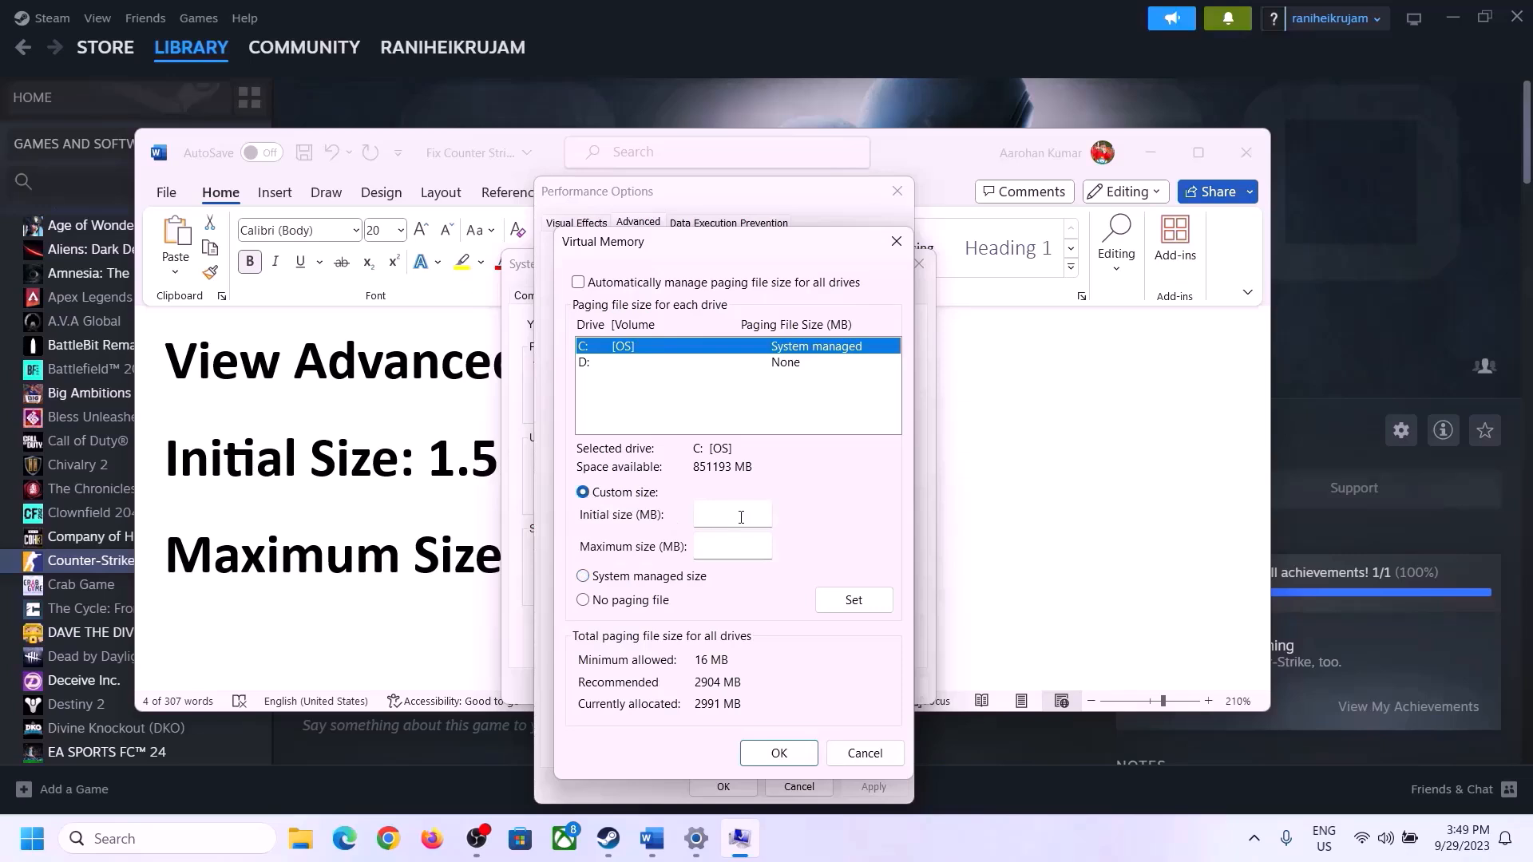
# Highlight "1.5 x Total Ram" in the Word notes and look up the installed RAM among the device specifications in Windows Settings
pyautogui.click(421, 476)
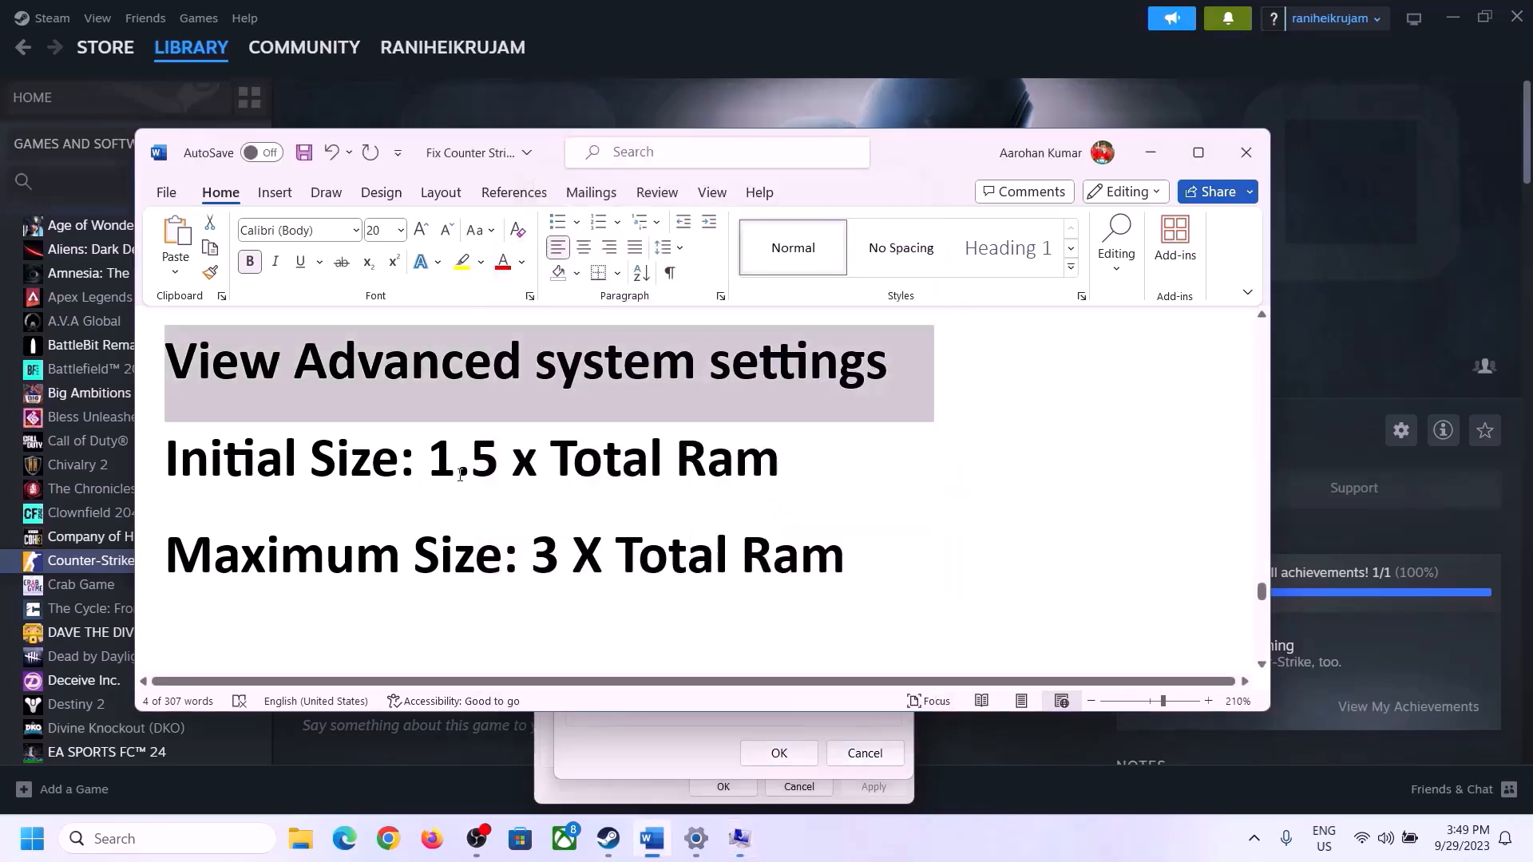
pyautogui.moveTo(429, 458); pyautogui.dragTo(710, 477)
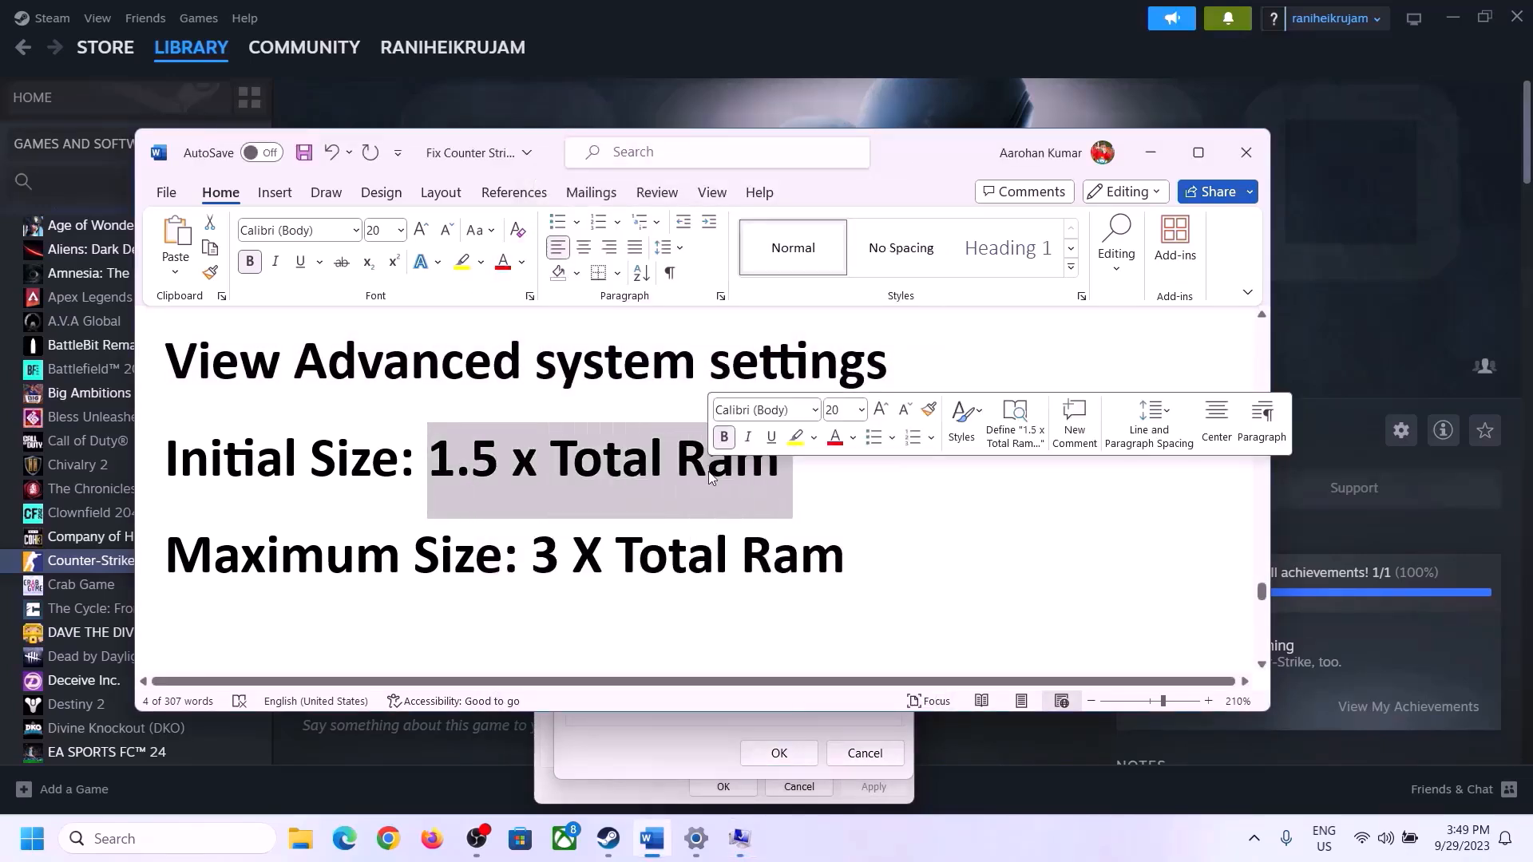
pyautogui.click(696, 842)
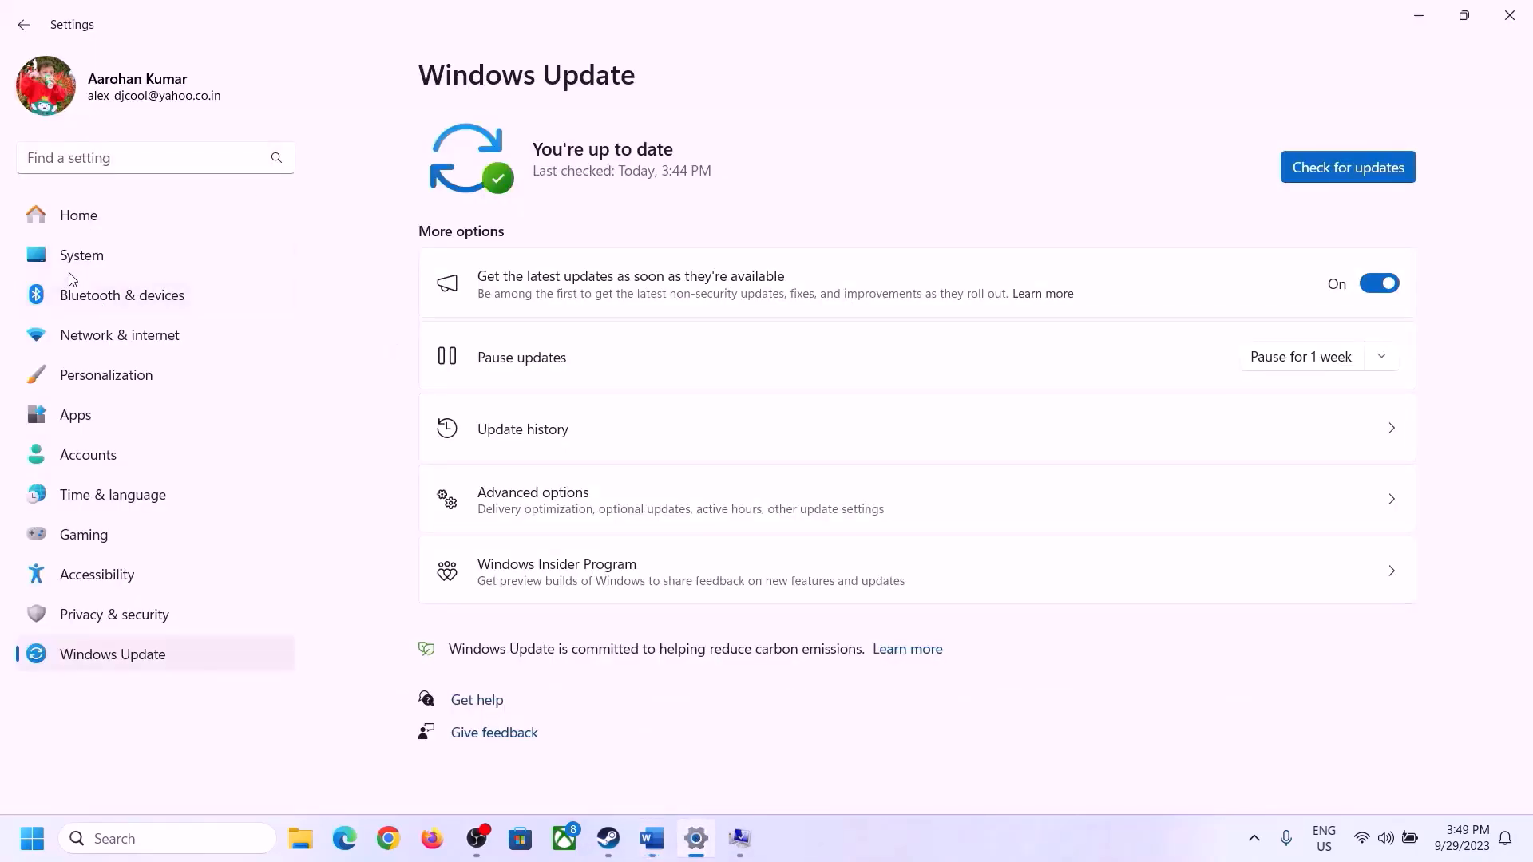
pyautogui.click(76, 255)
pyautogui.scroll(-10, 548, 650)
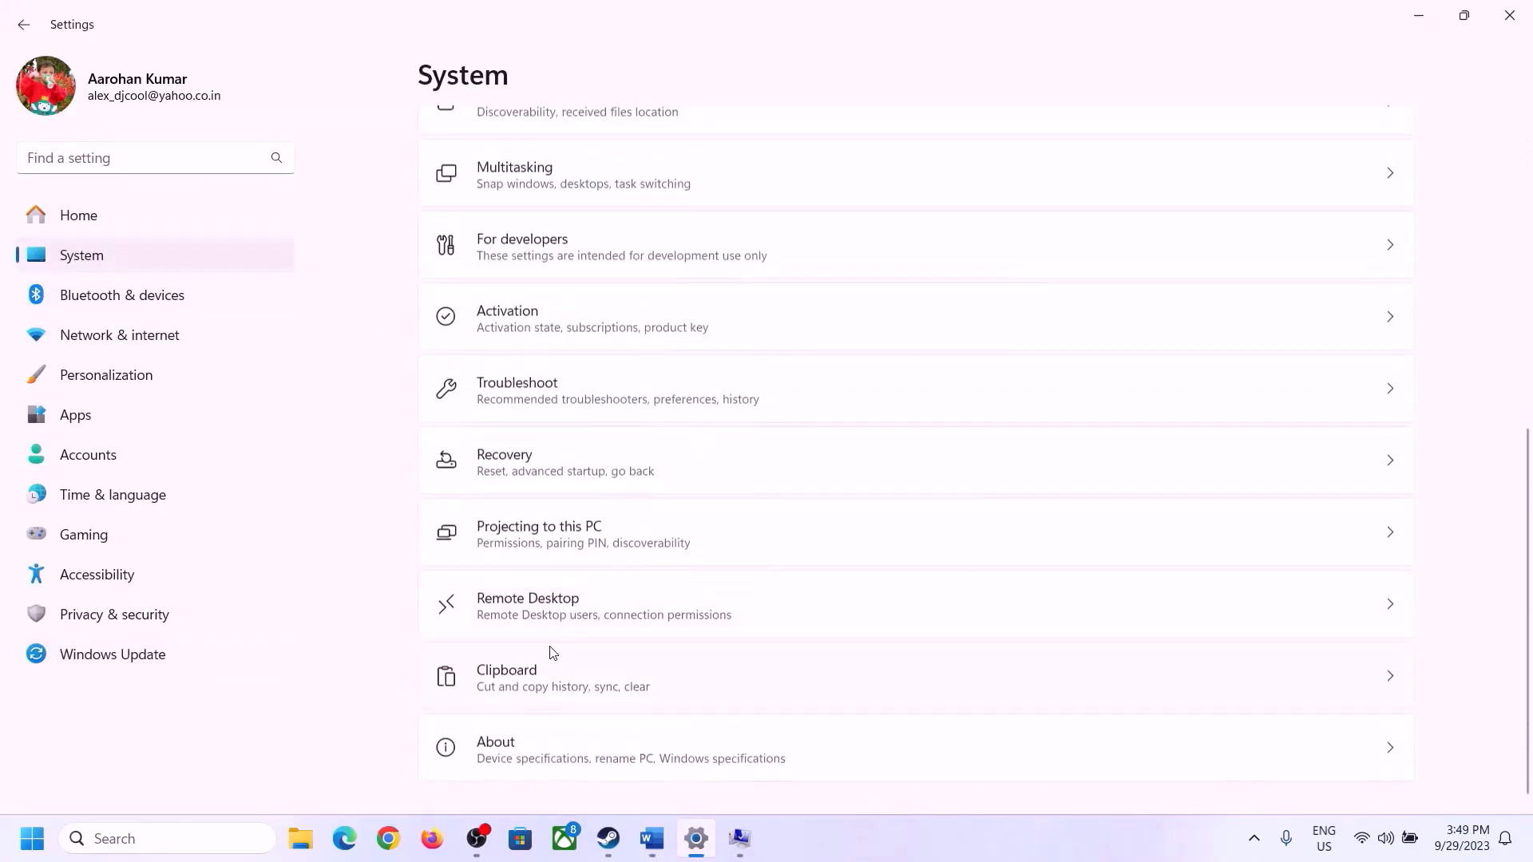
pyautogui.click(505, 756)
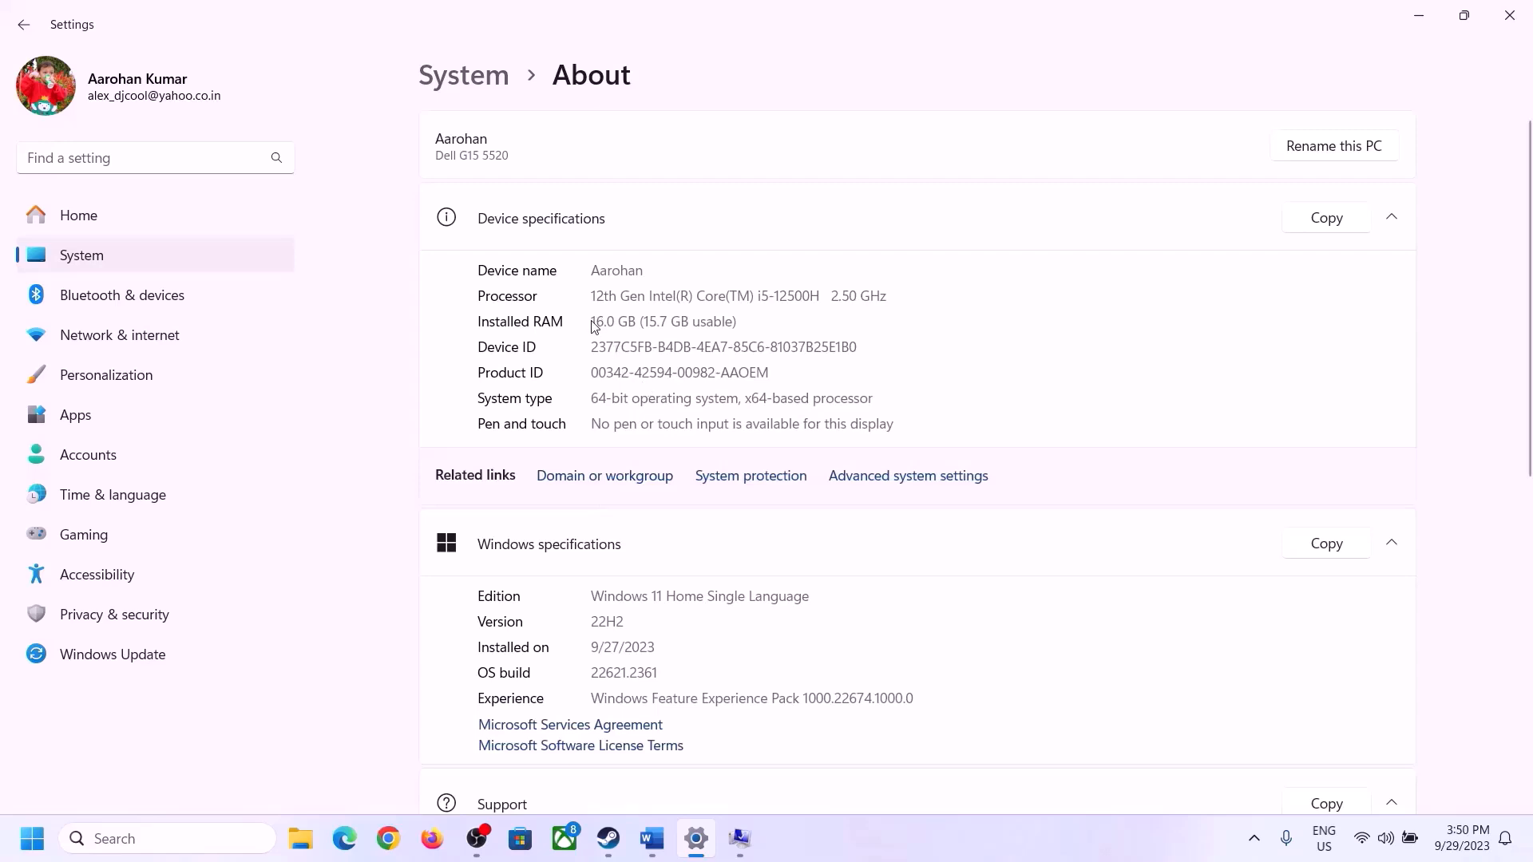
pyautogui.moveTo(603, 320); pyautogui.dragTo(583, 323)
pyautogui.moveTo(607, 323); pyautogui.dragTo(583, 314)
pyautogui.click(616, 323)
# Run calc to start Calculator, place it beside the Virtual Memory dialog and bring the Word notes into view behind it
pyautogui.click(739, 838)
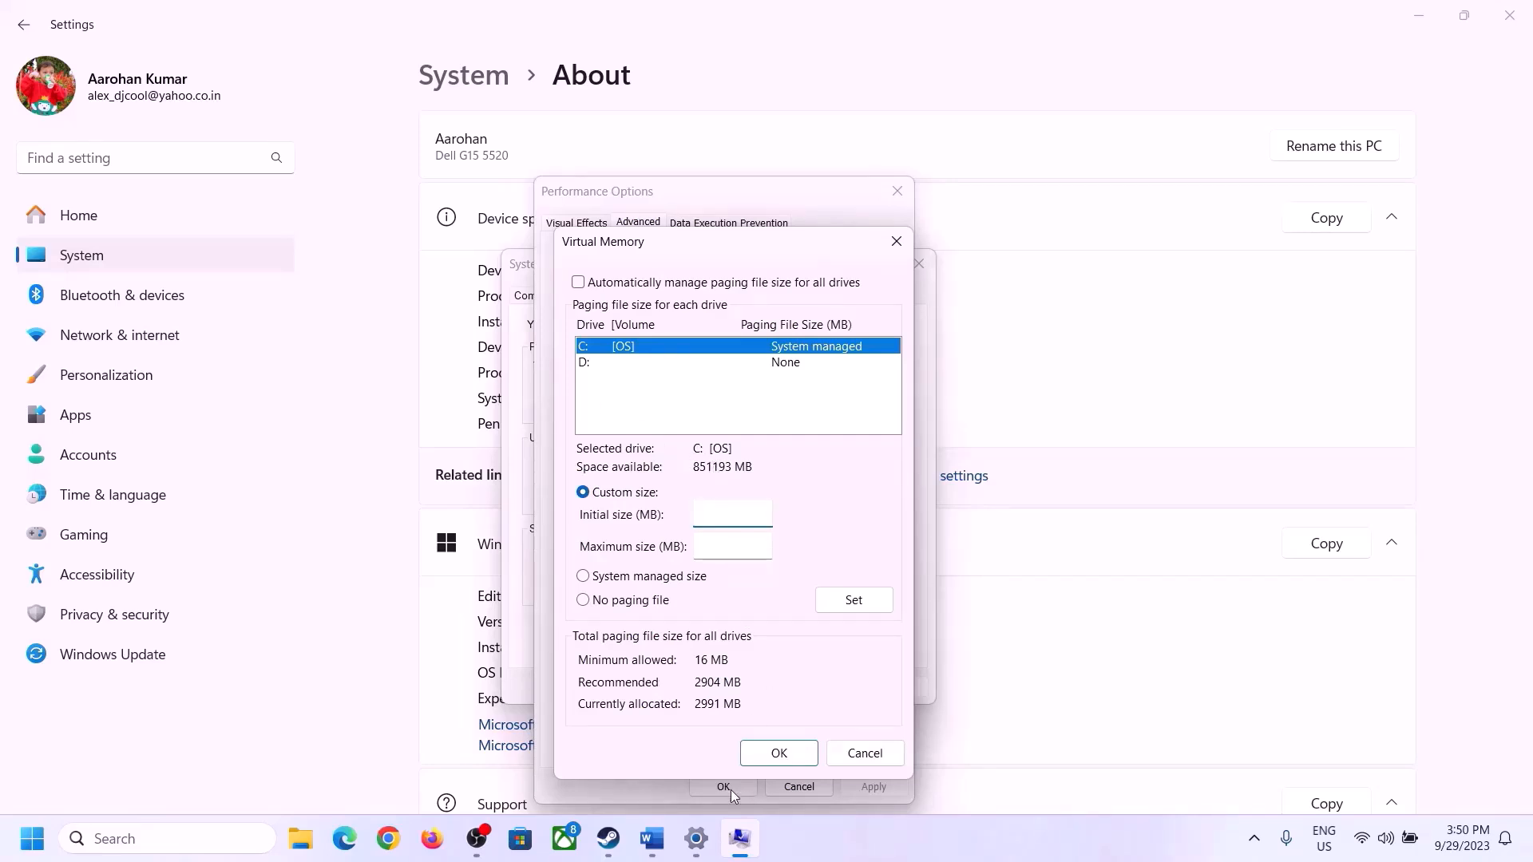
pyautogui.click(696, 838)
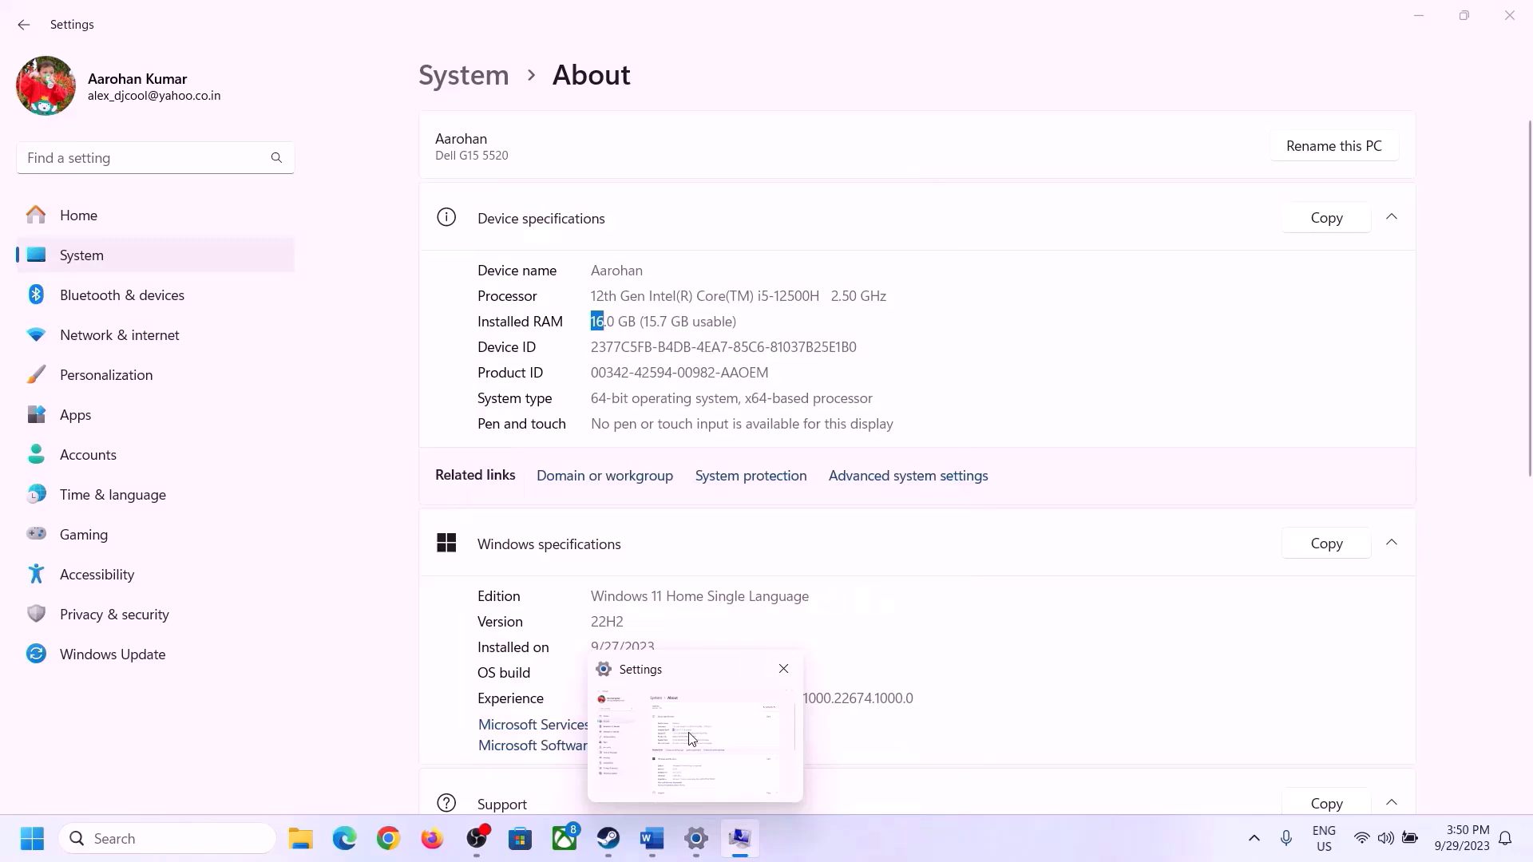
pyautogui.click(692, 738)
pyautogui.press('super+r')
pyautogui.write('c')
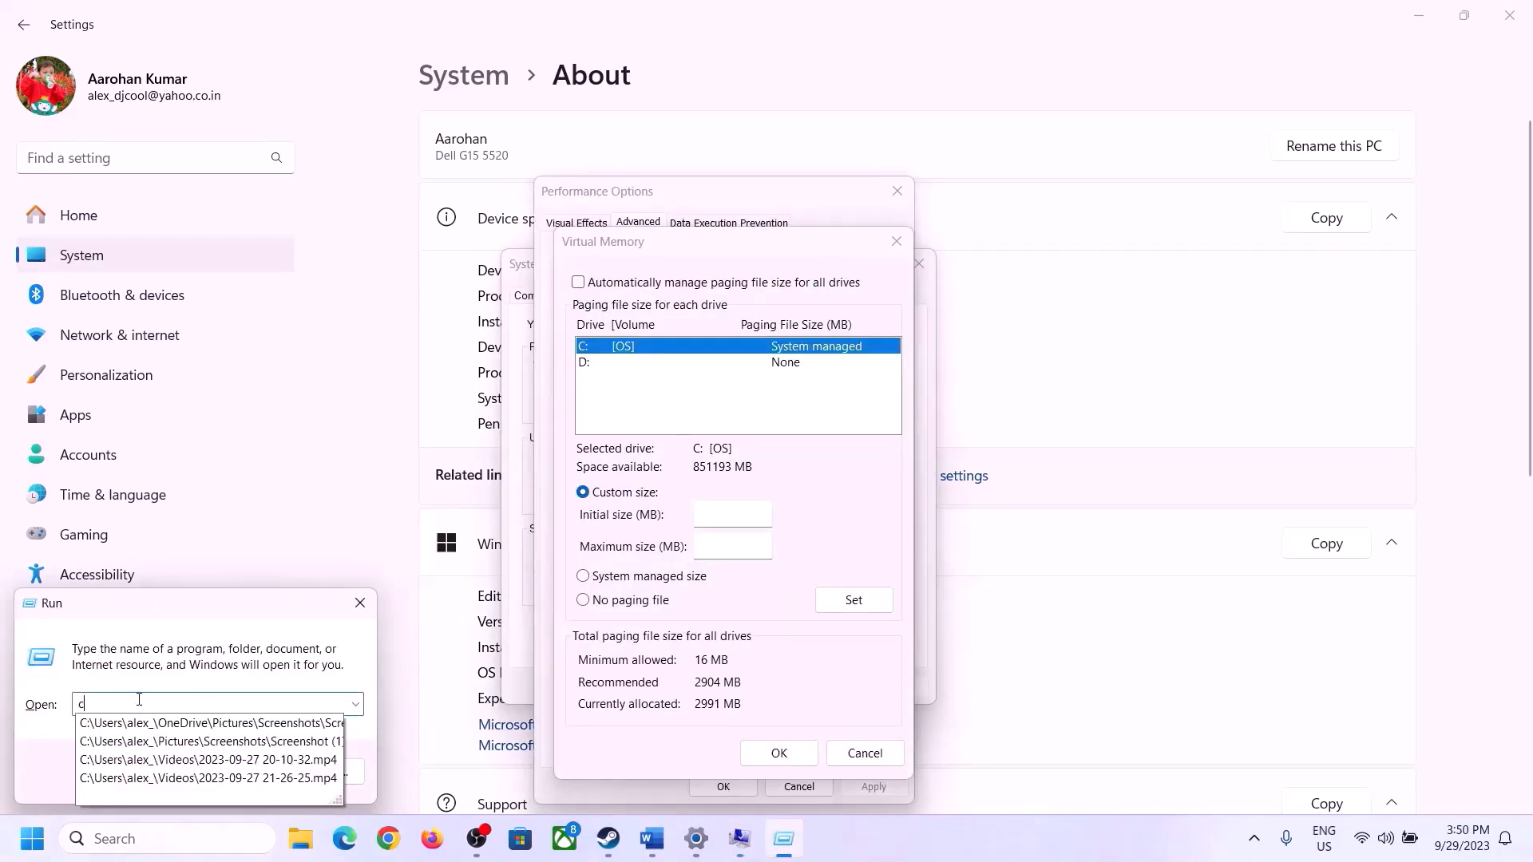
pyautogui.write('alc')
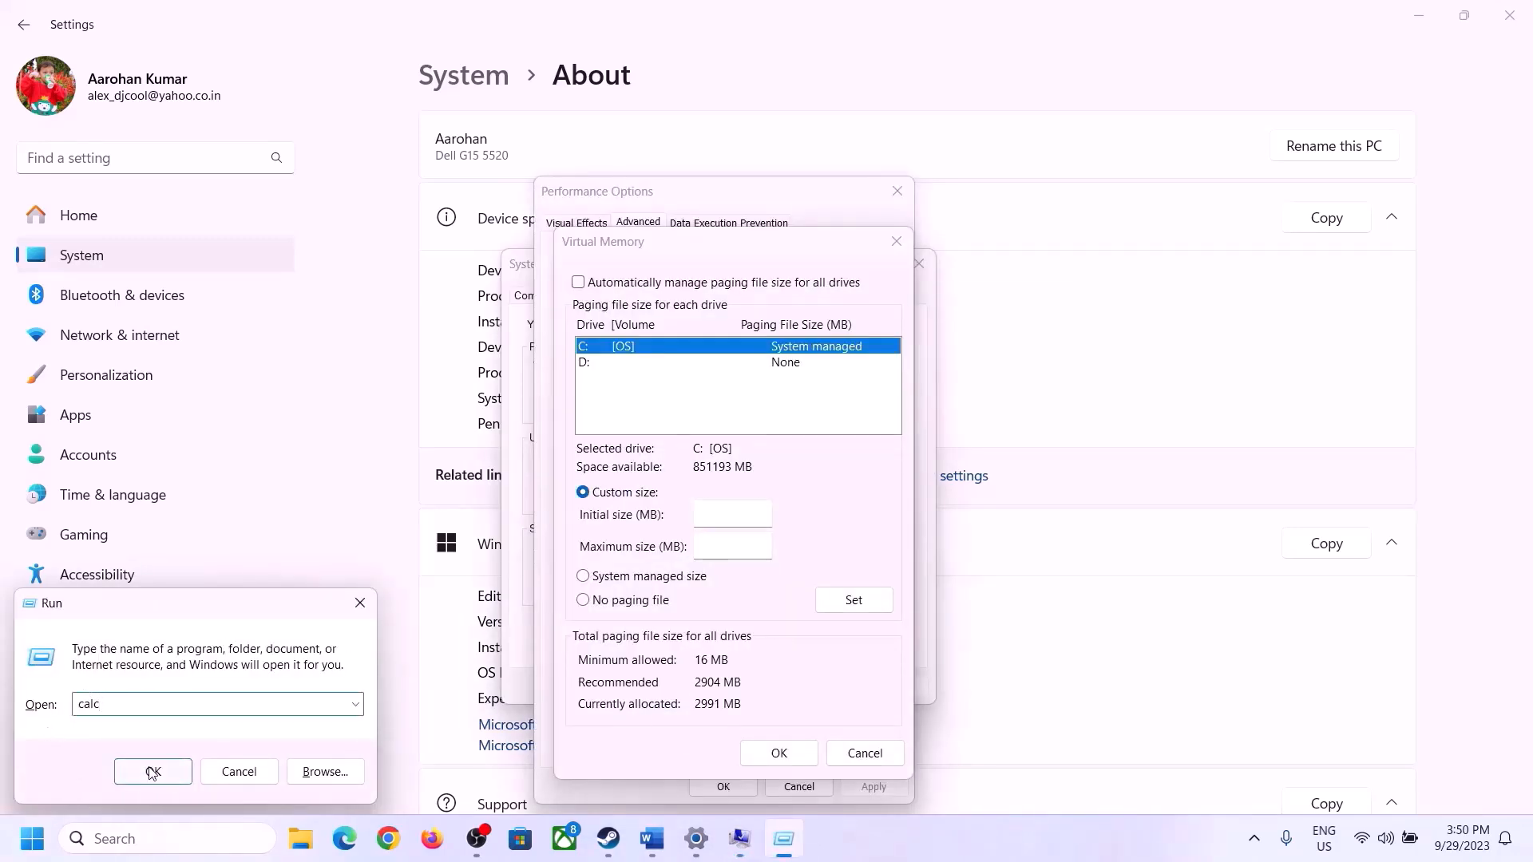
pyautogui.click(152, 773)
pyautogui.moveTo(193, 25); pyautogui.dragTo(1117, 261)
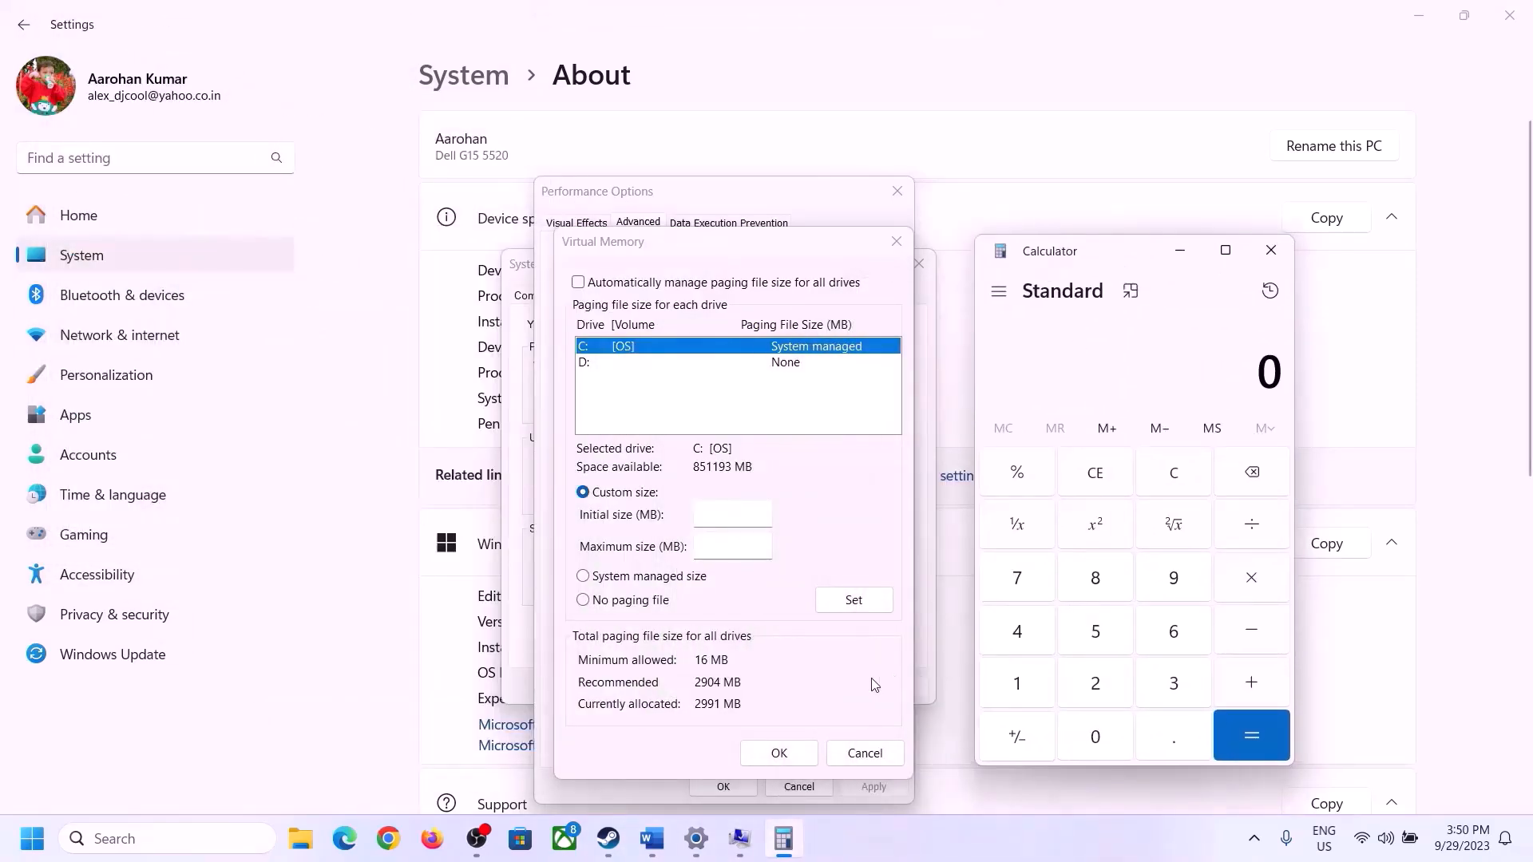
pyautogui.click(652, 838)
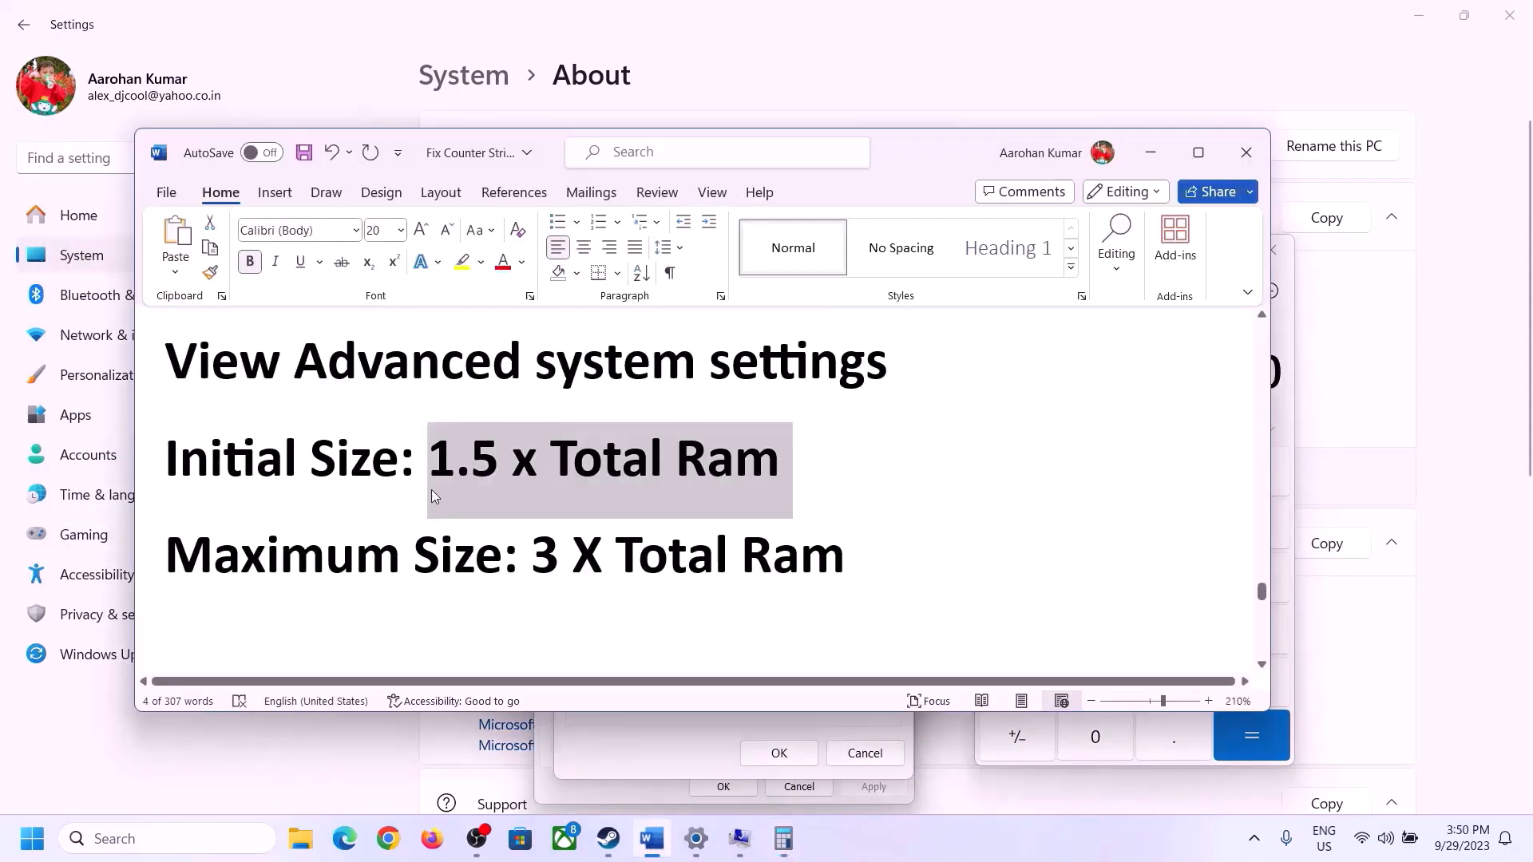
pyautogui.click(783, 838)
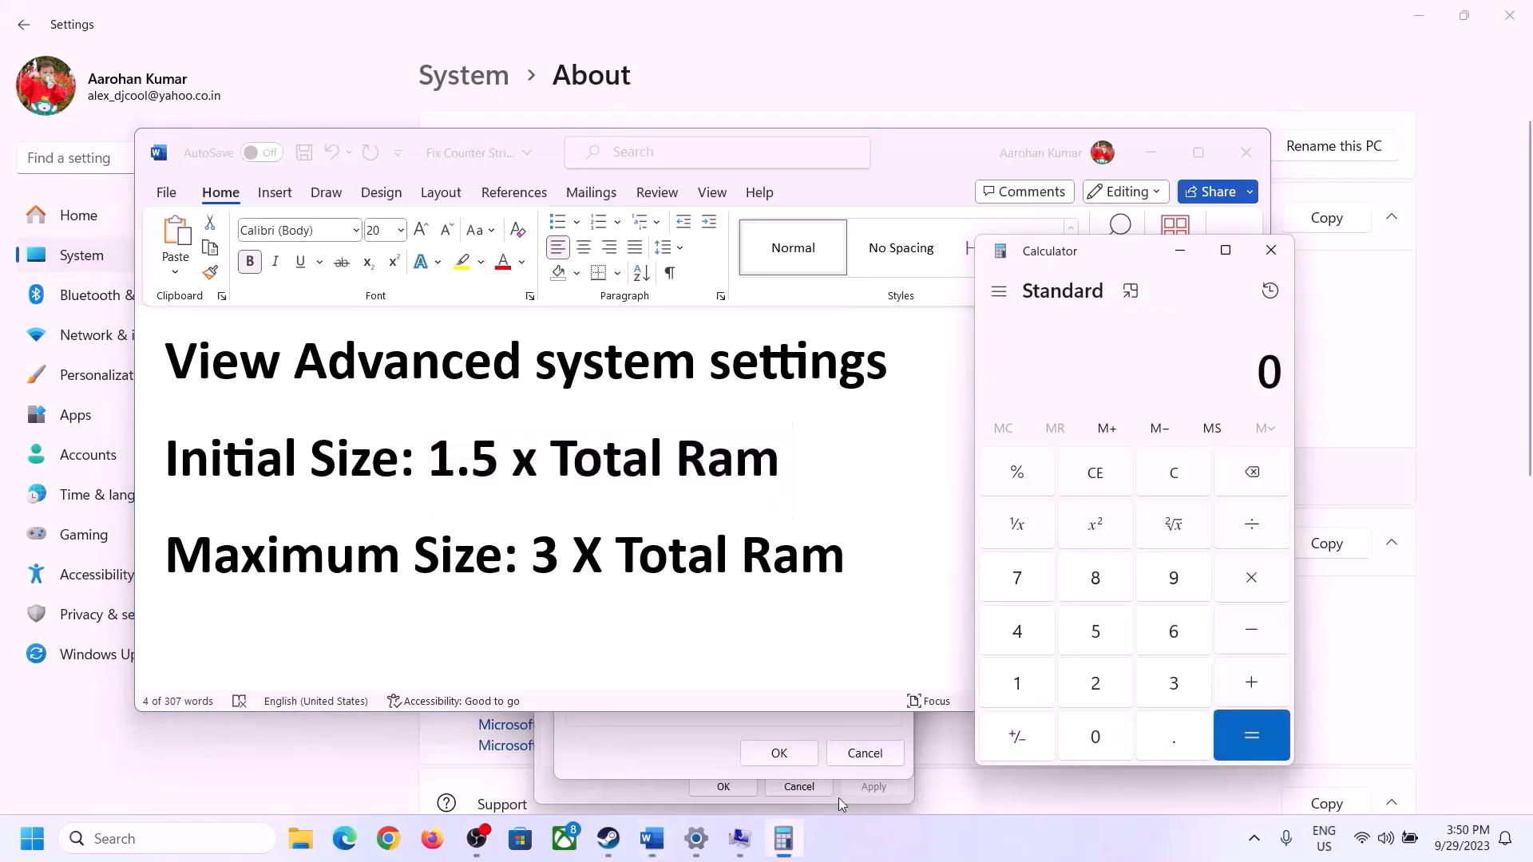
pyautogui.click(1019, 685)
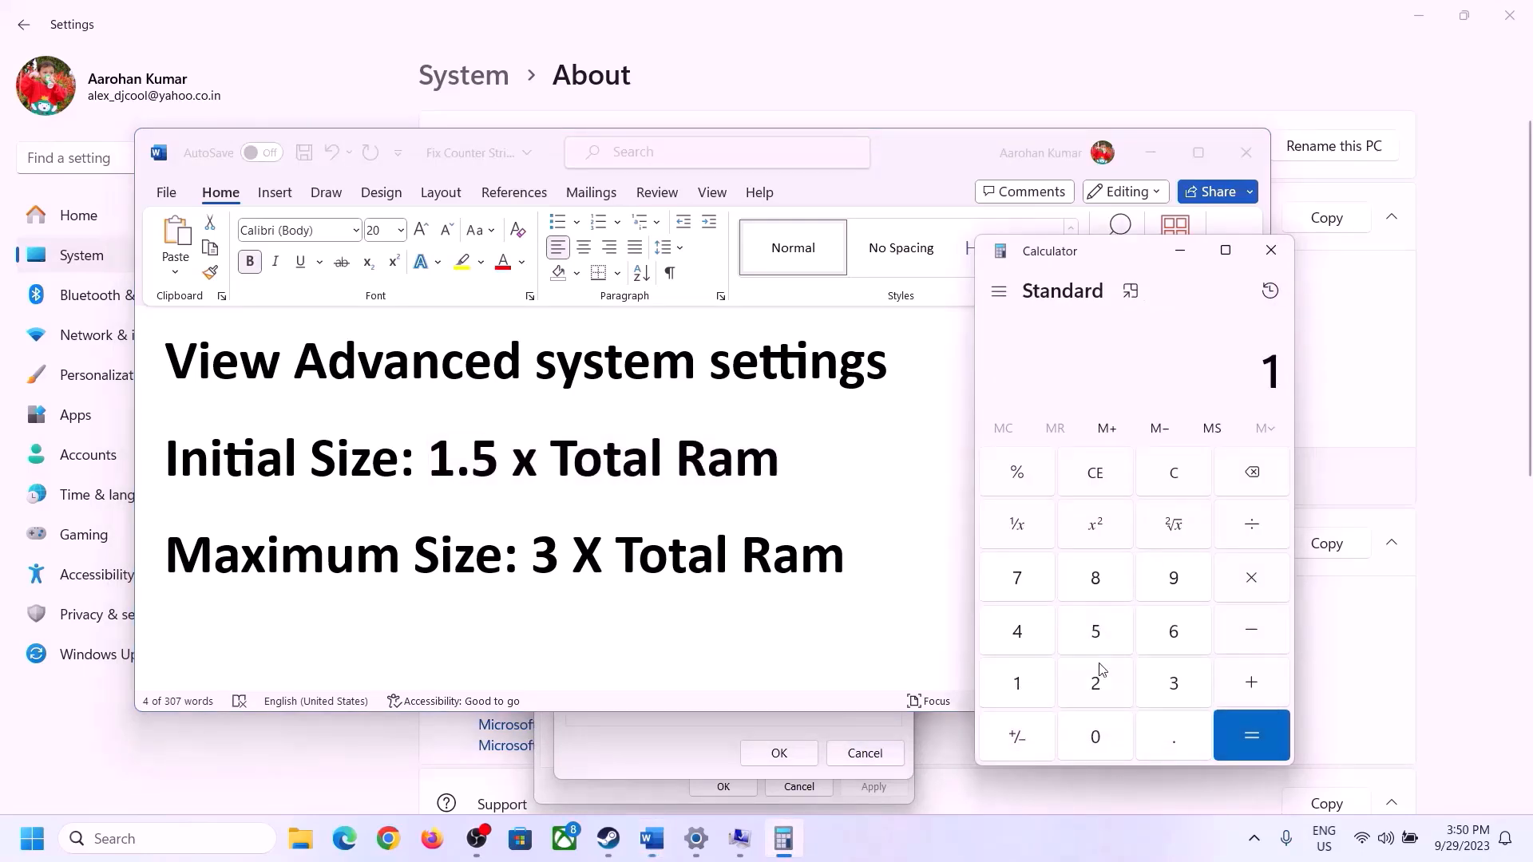
pyautogui.click(1168, 639)
pyautogui.click(1172, 477)
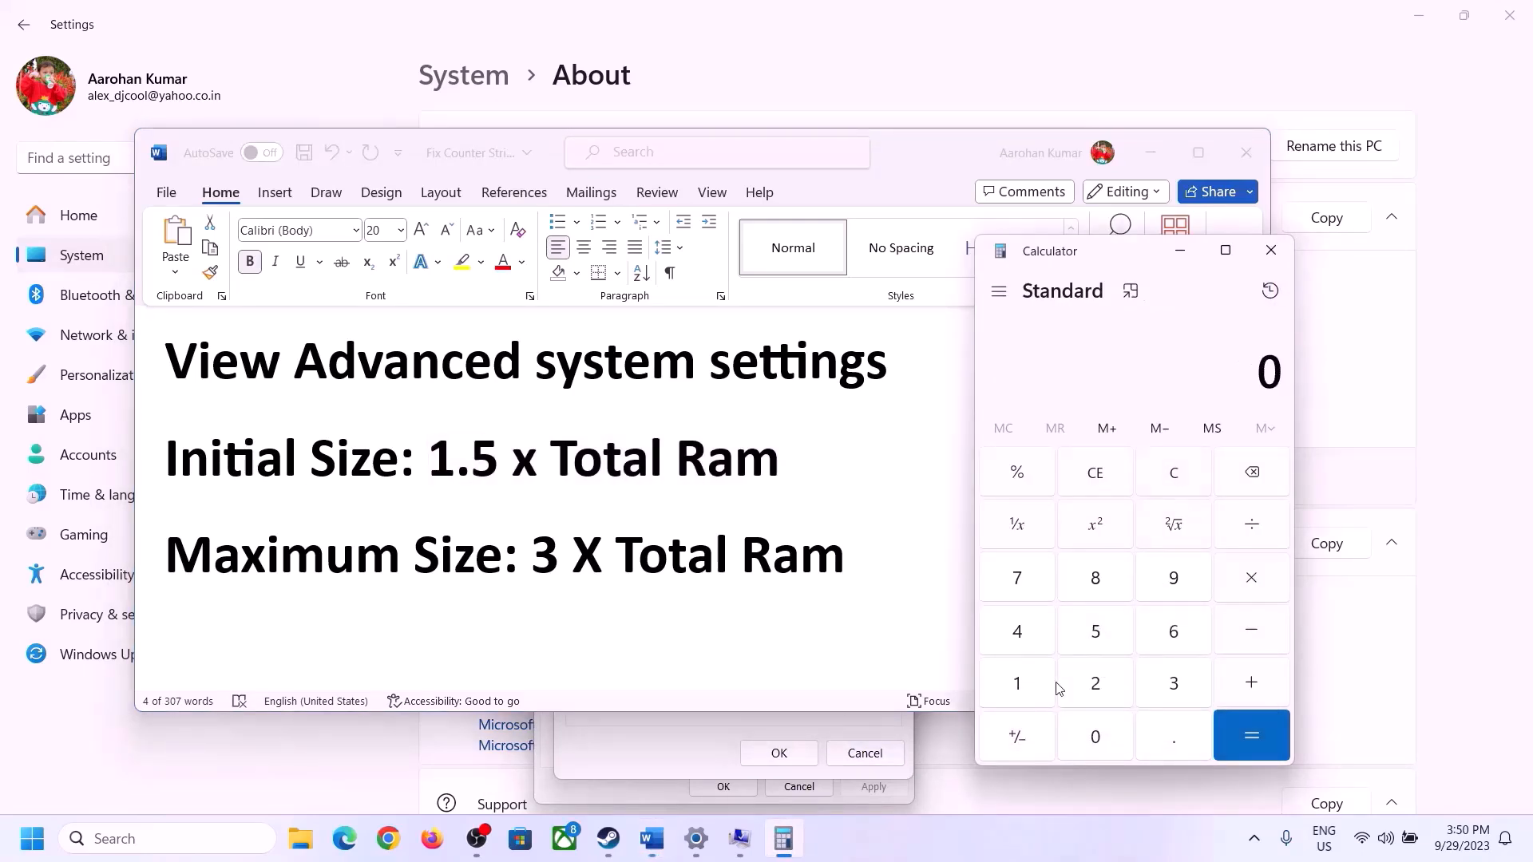
# Calculate 16 × 1024 in Calculator to convert the installed RAM to megabytes
pyautogui.click(1027, 685)
pyautogui.click(1143, 639)
pyautogui.click(1253, 591)
pyautogui.click(1013, 694)
pyautogui.click(1097, 738)
pyautogui.click(1094, 684)
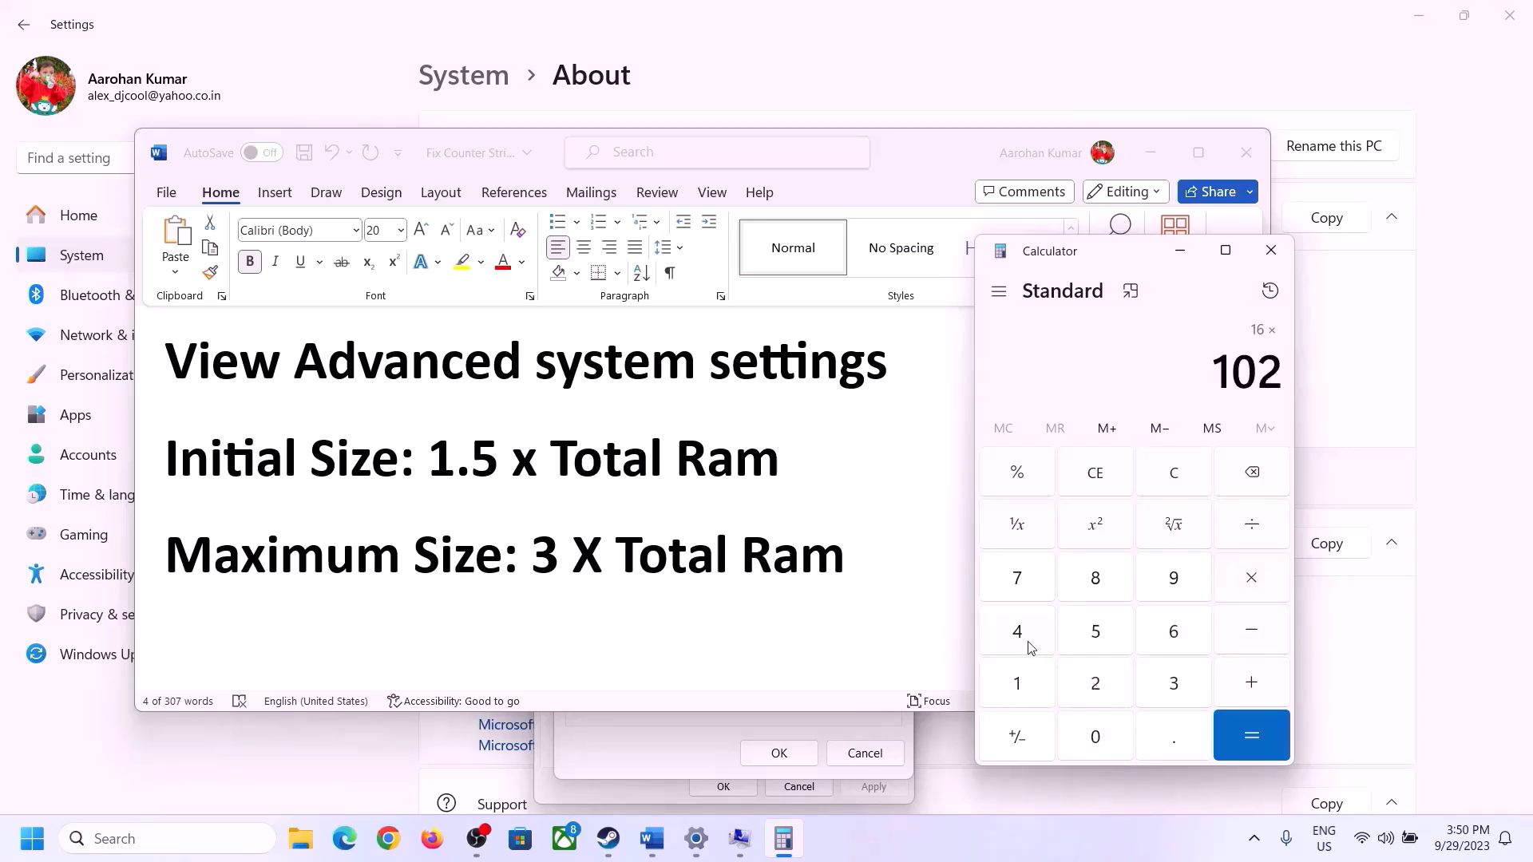
pyautogui.click(1027, 643)
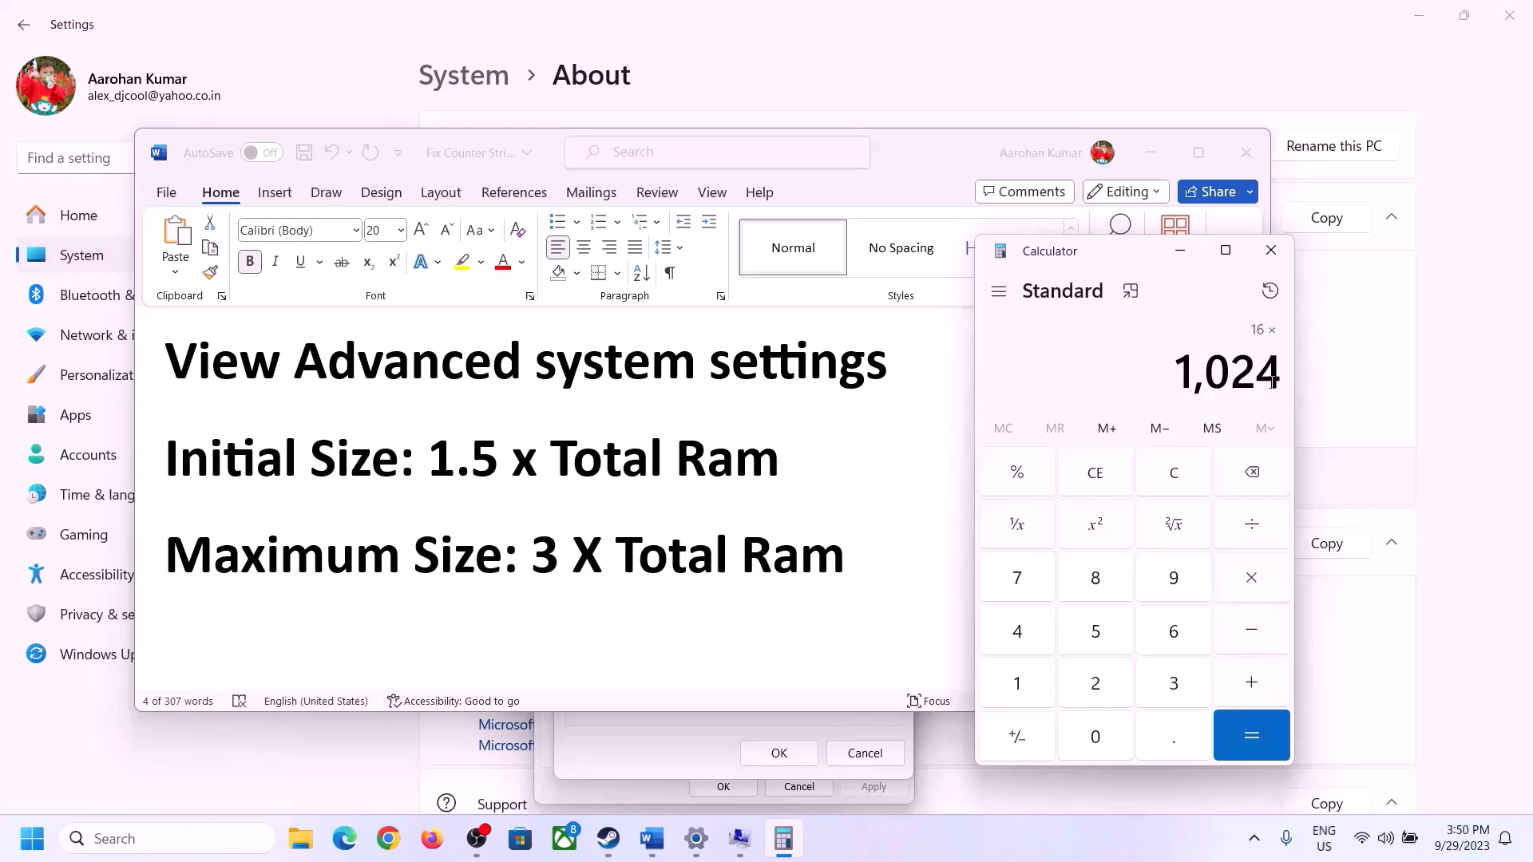
pyautogui.click(1253, 742)
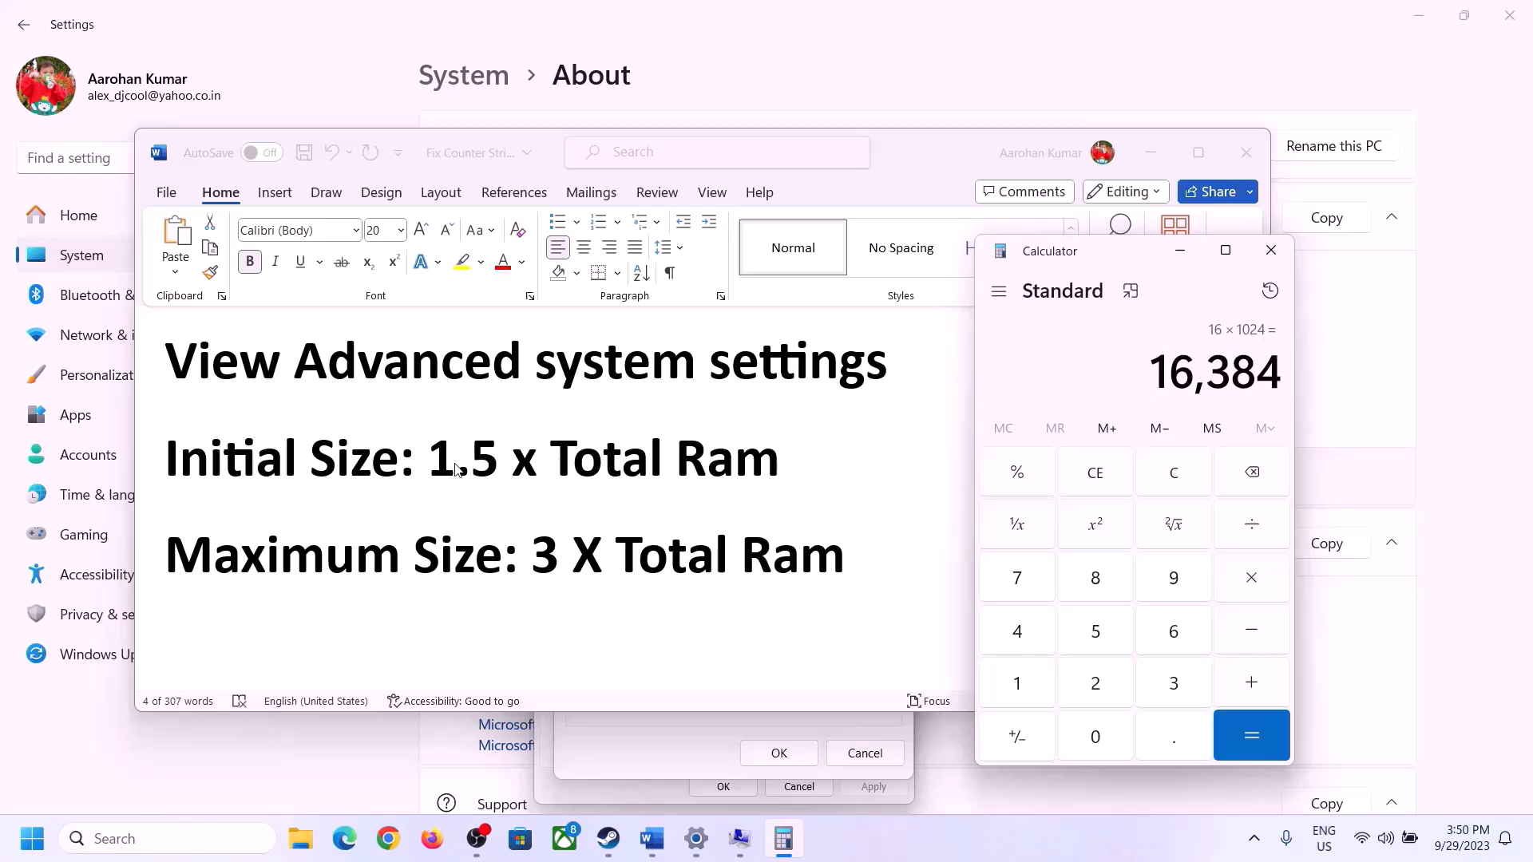
# Multiply the RAM size in megabytes by 1.5 to work out the initial paging file size
pyautogui.click(1254, 586)
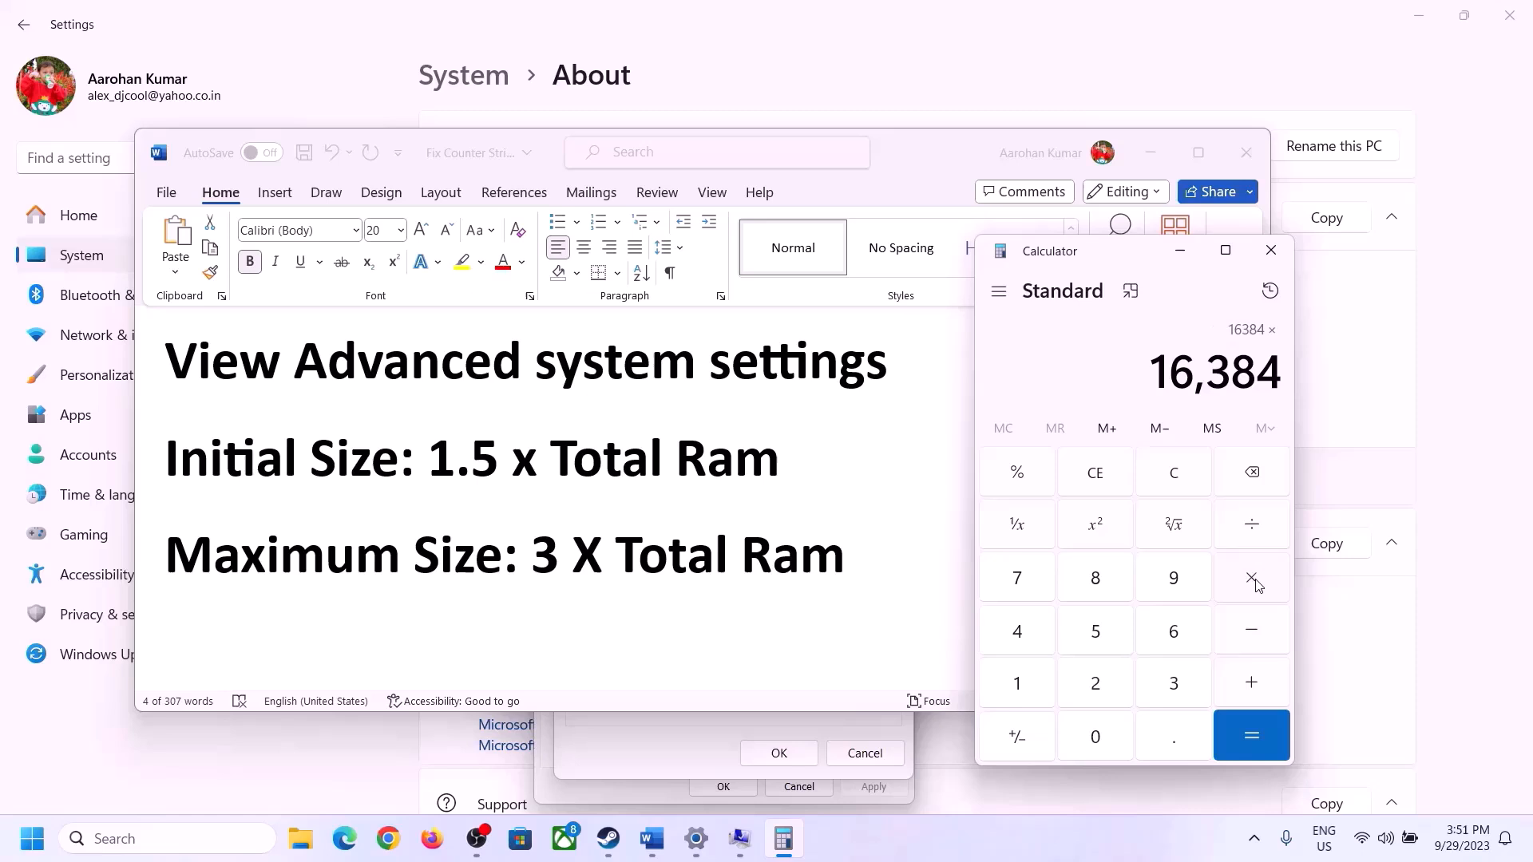
pyautogui.click(1034, 685)
pyautogui.click(1168, 749)
pyautogui.click(1095, 633)
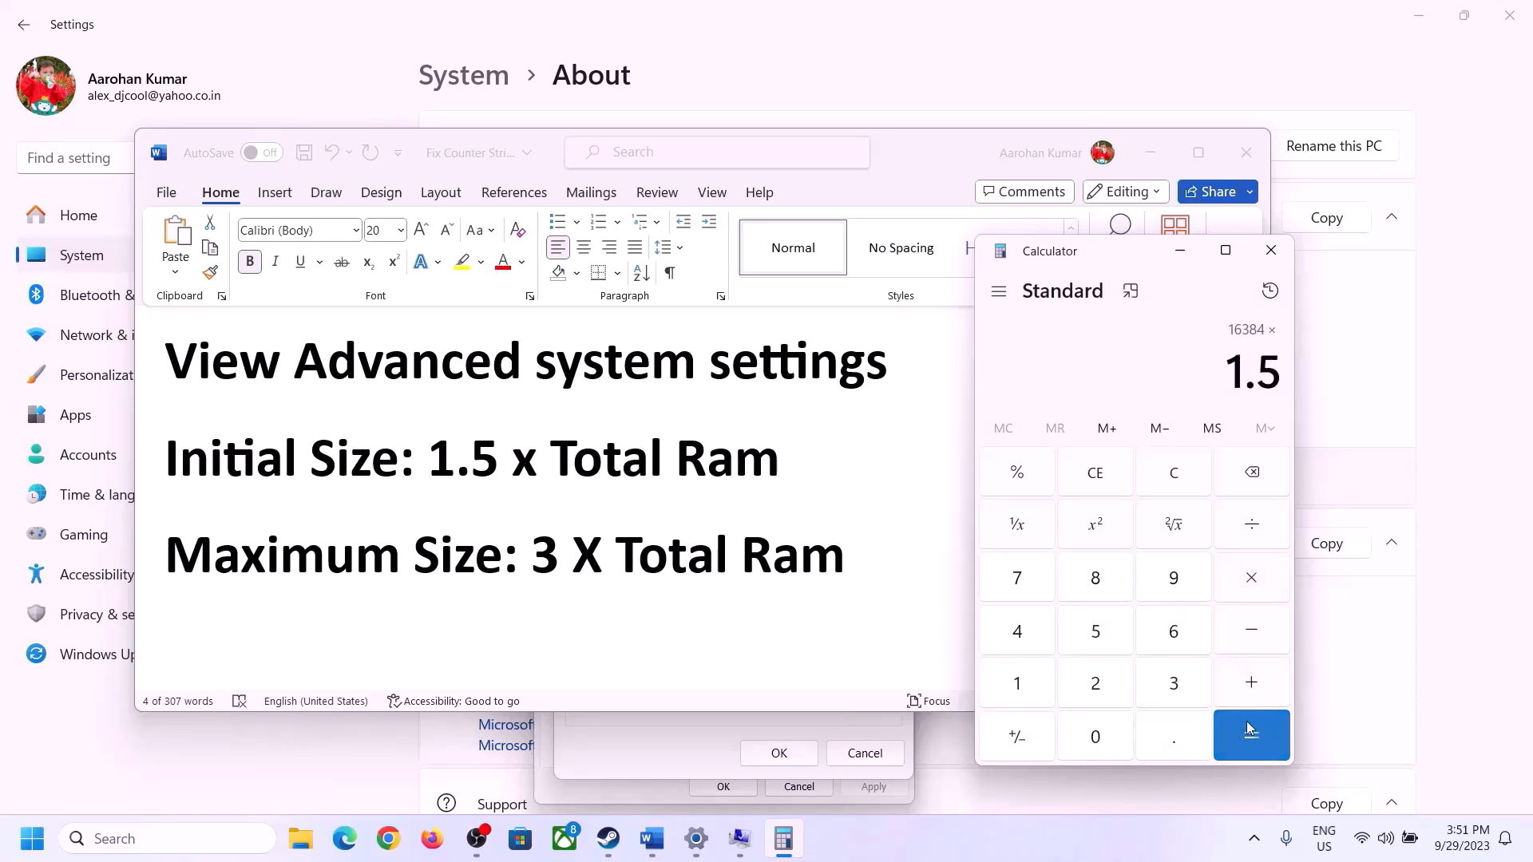
pyautogui.click(1242, 734)
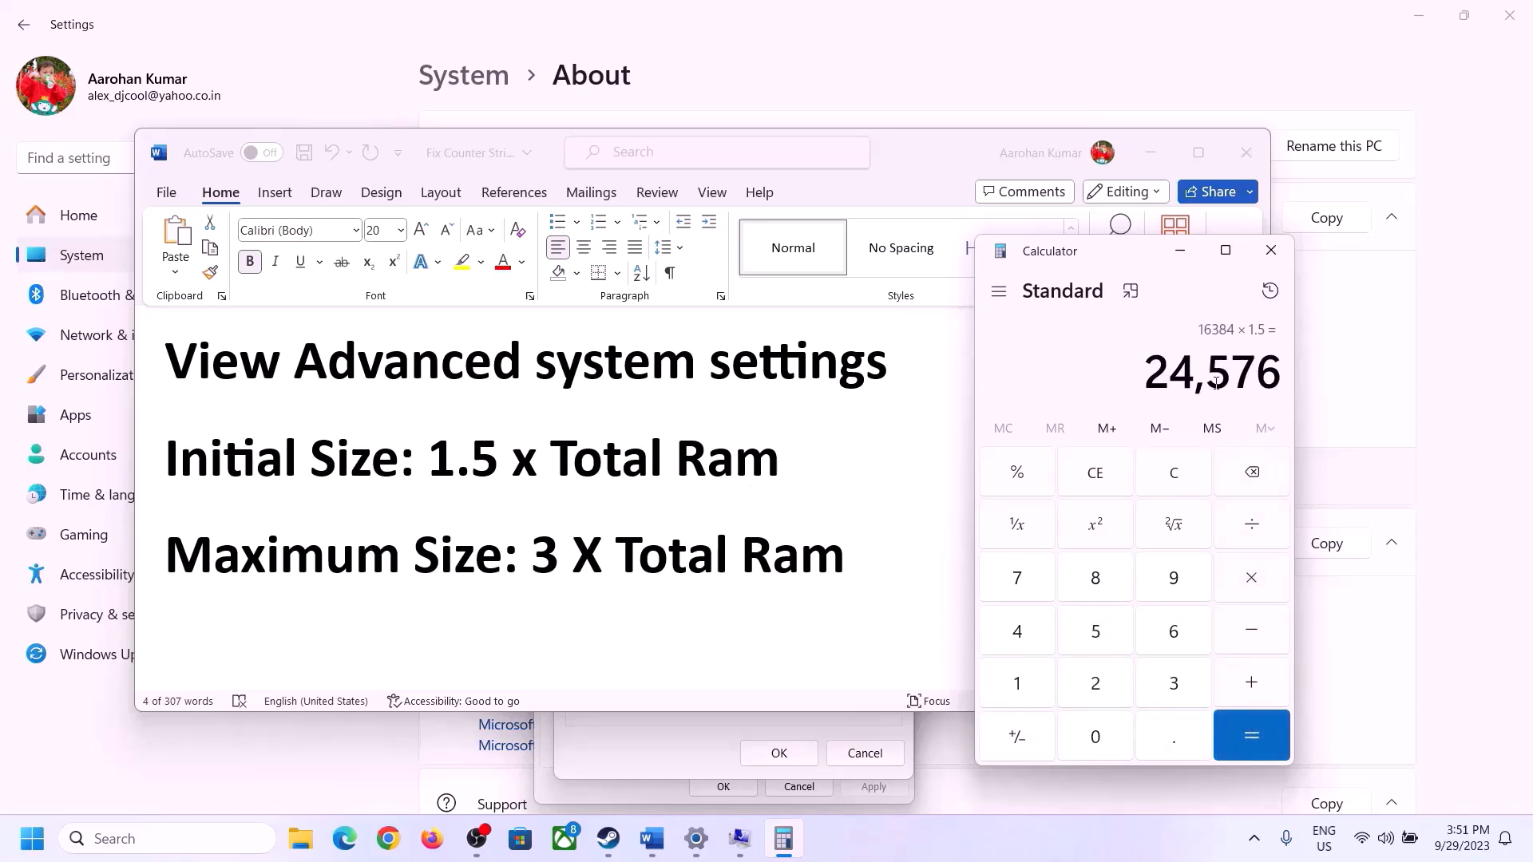
# Set the custom initial size of drive C's paging file to 24576 MB in the Virtual Memory dialog
pyautogui.click(709, 718)
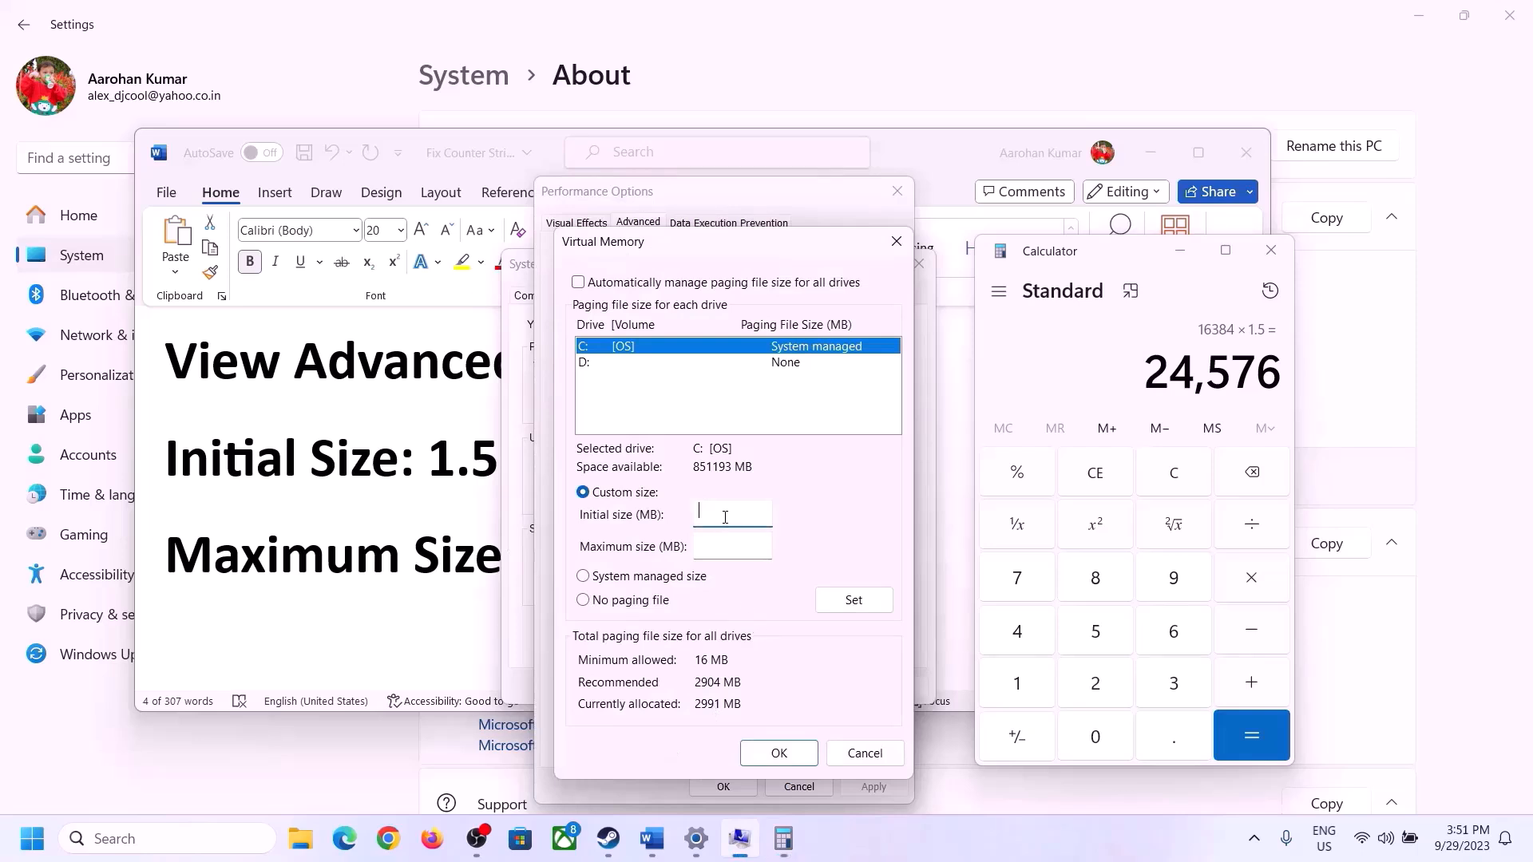
pyautogui.write('24576')
pyautogui.click(768, 546)
# Switch to the Word notes to check the maximum size formula, and clear the previous result in Calculator
pyautogui.click(440, 566)
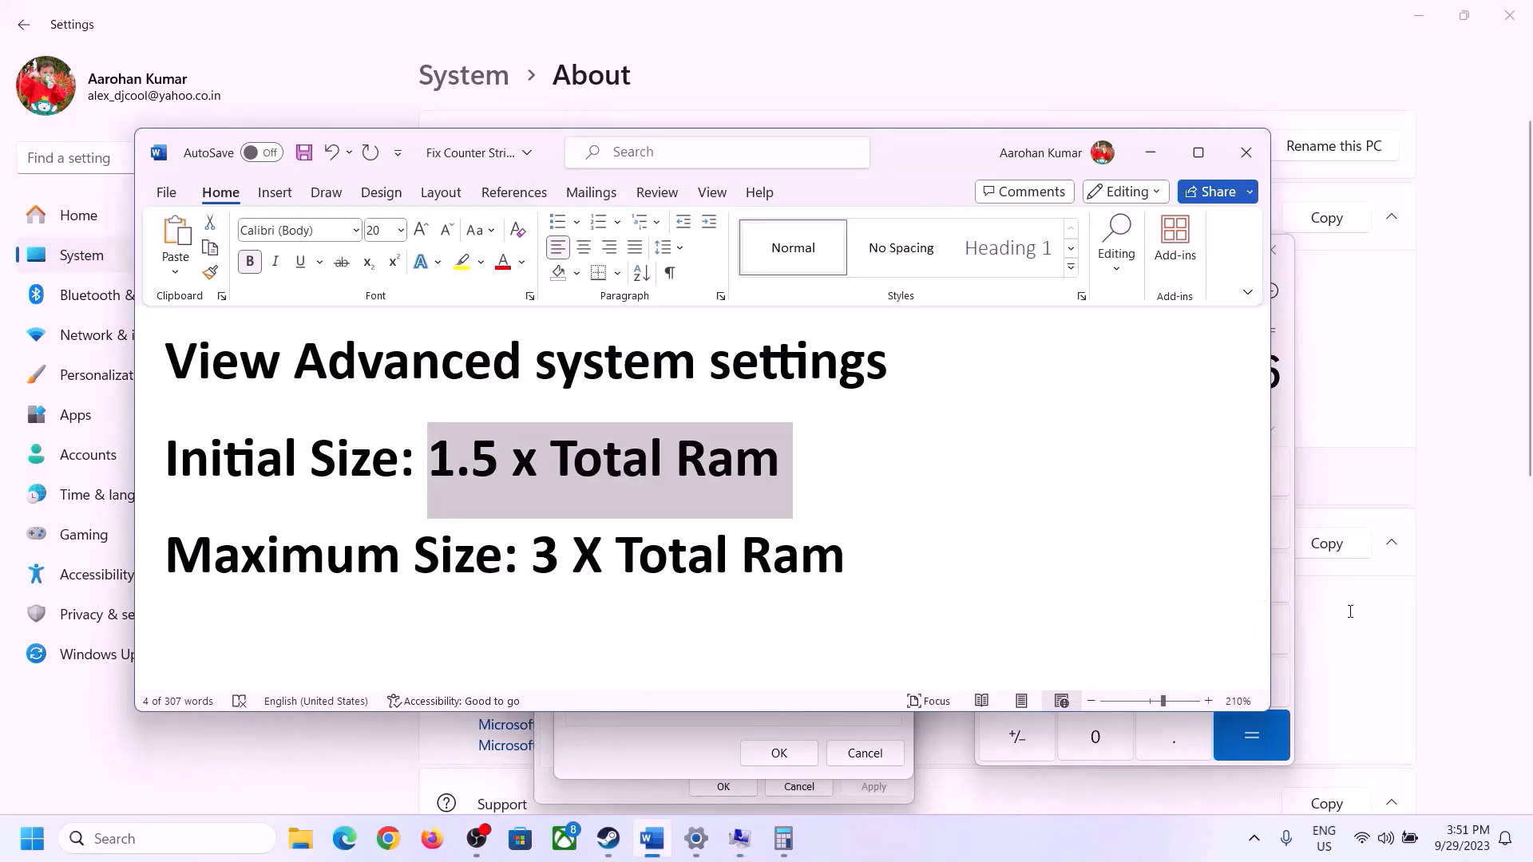
pyautogui.click(1290, 419)
pyautogui.click(1188, 474)
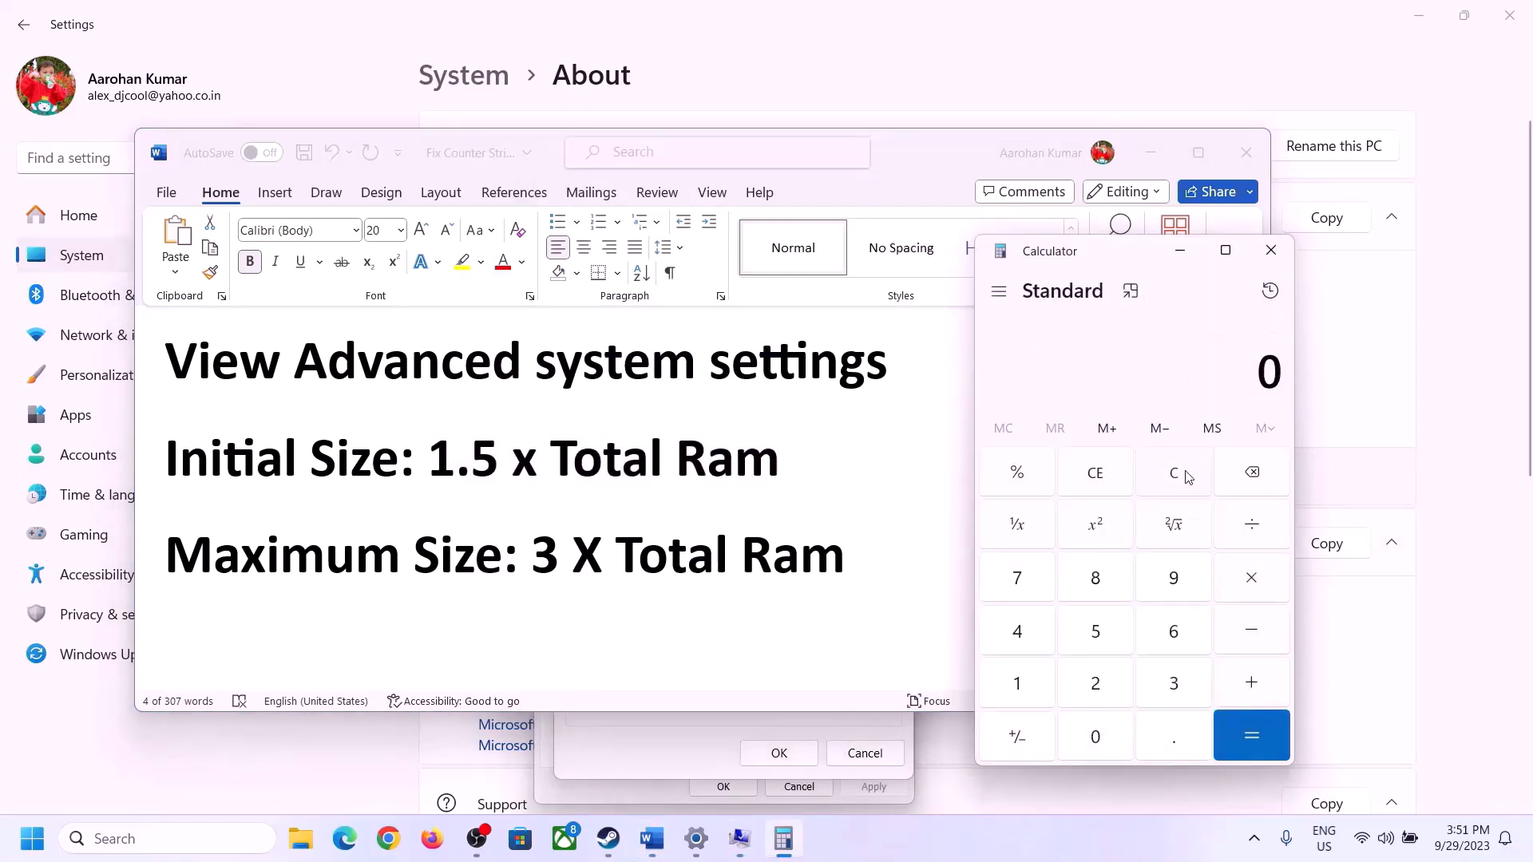
# Check the installed RAM on the Settings About page and multiply 16 by 1024 in Calculator again
pyautogui.click(697, 842)
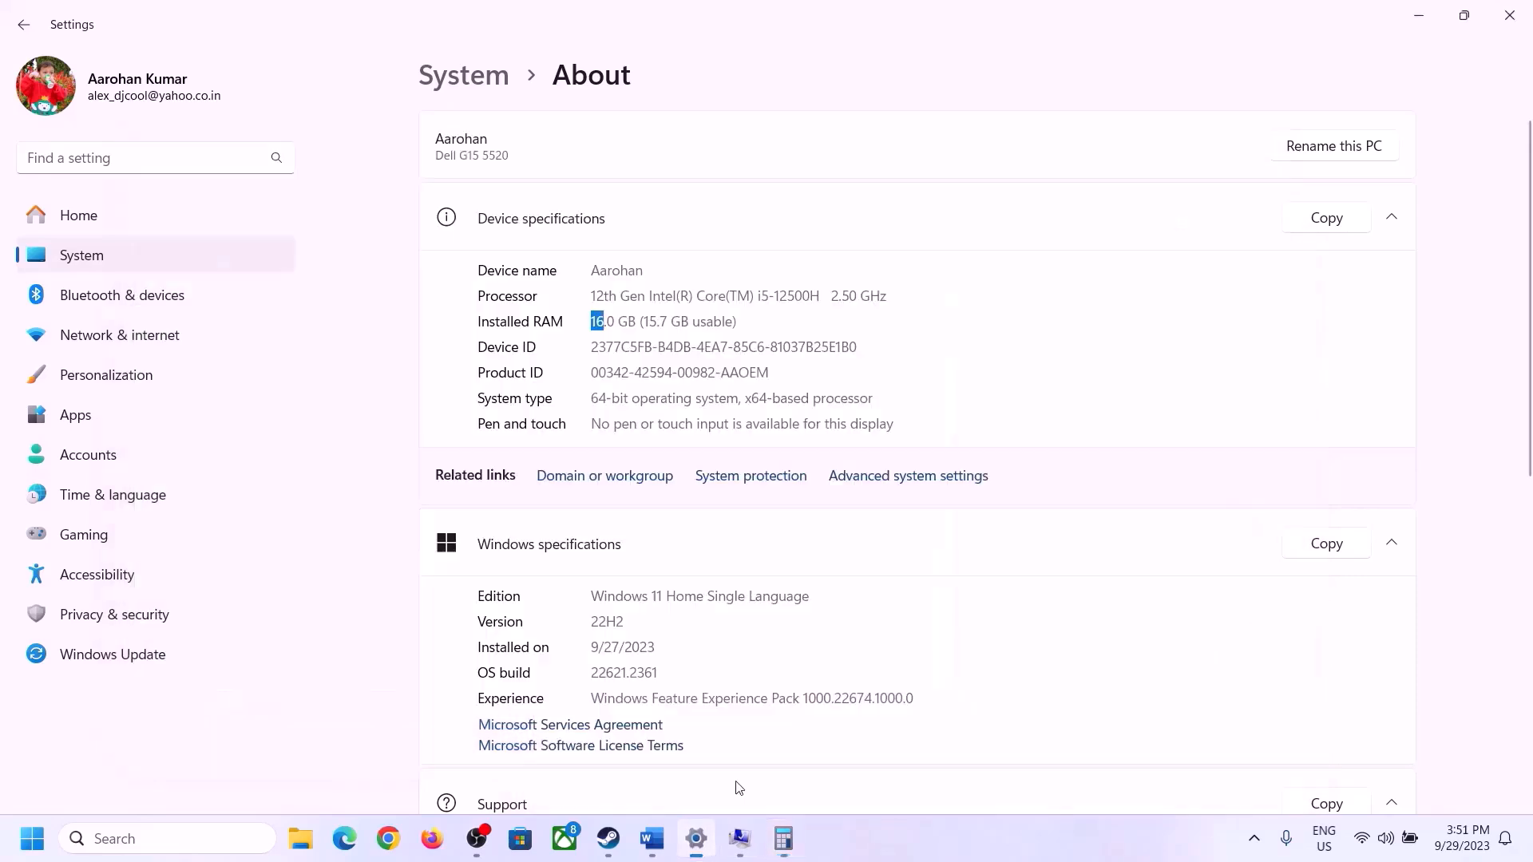
pyautogui.click(783, 838)
pyautogui.click(1033, 678)
pyautogui.click(1169, 632)
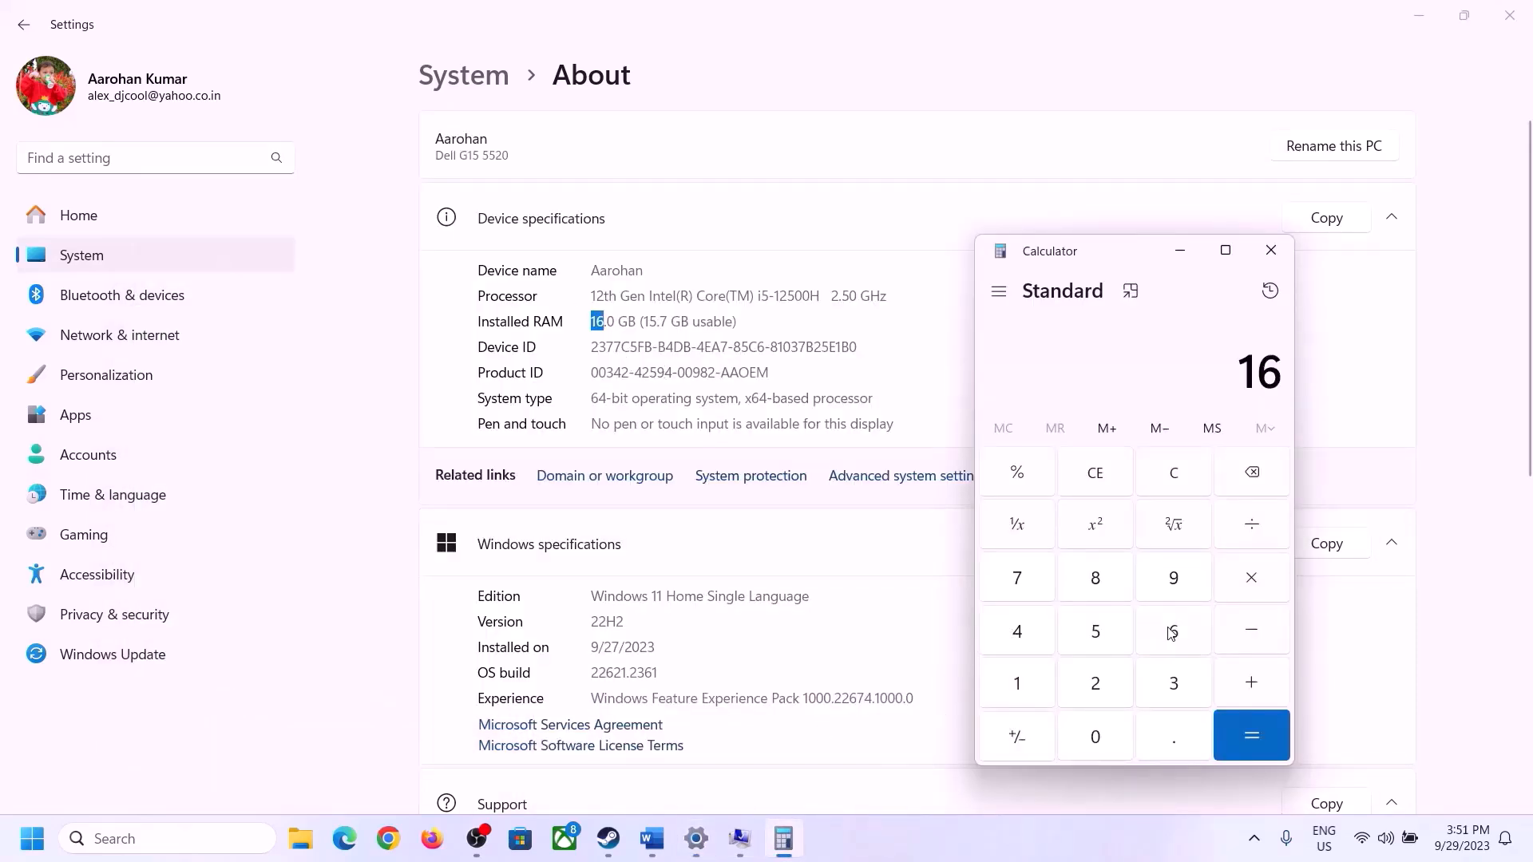
pyautogui.click(1250, 578)
pyautogui.click(1026, 675)
pyautogui.click(1074, 726)
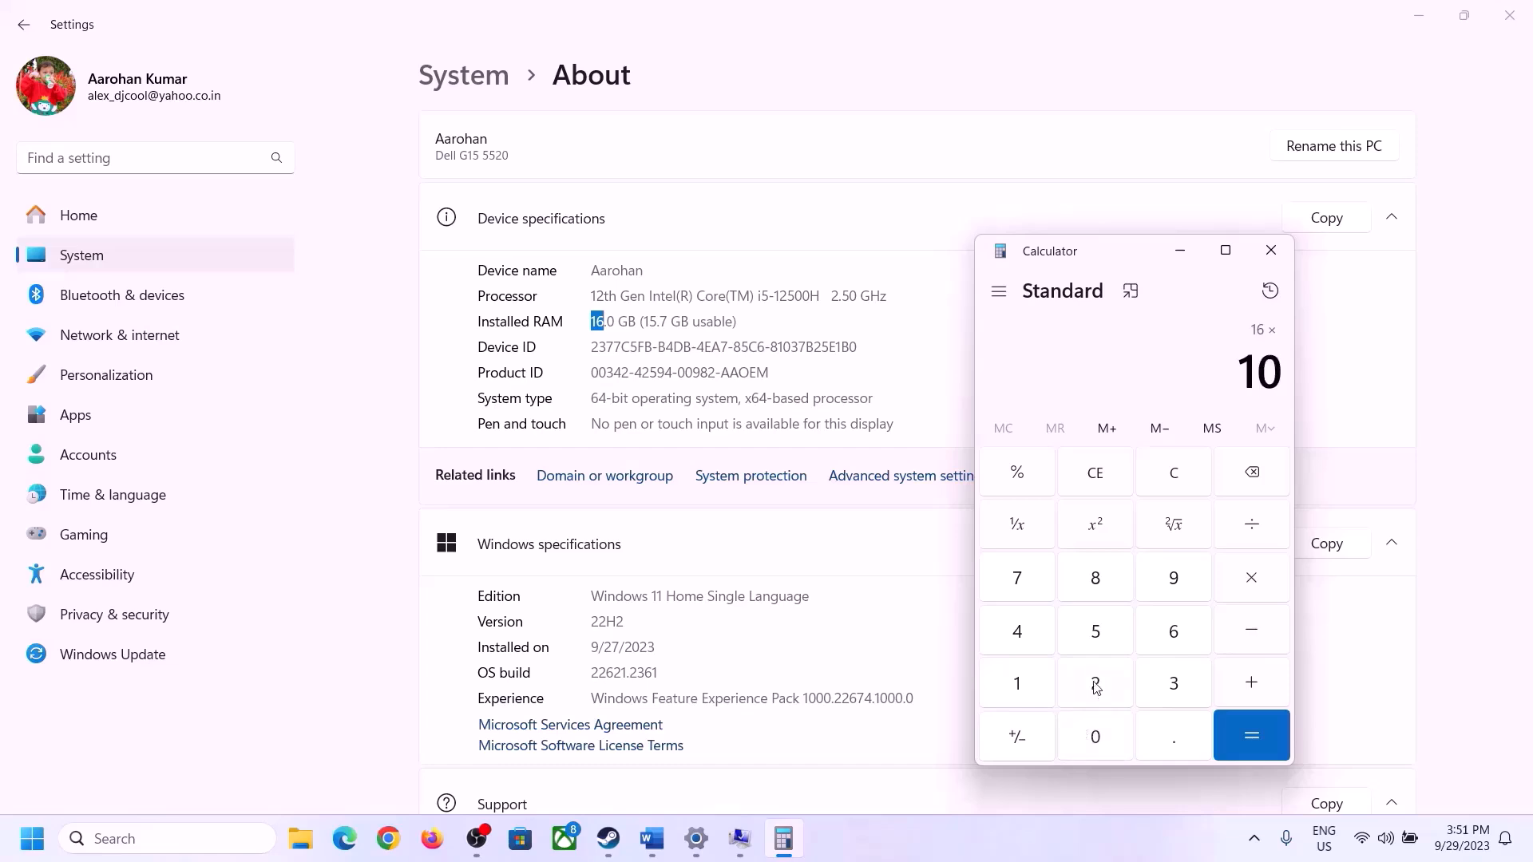
pyautogui.click(1094, 684)
pyautogui.click(1021, 636)
pyautogui.click(1240, 751)
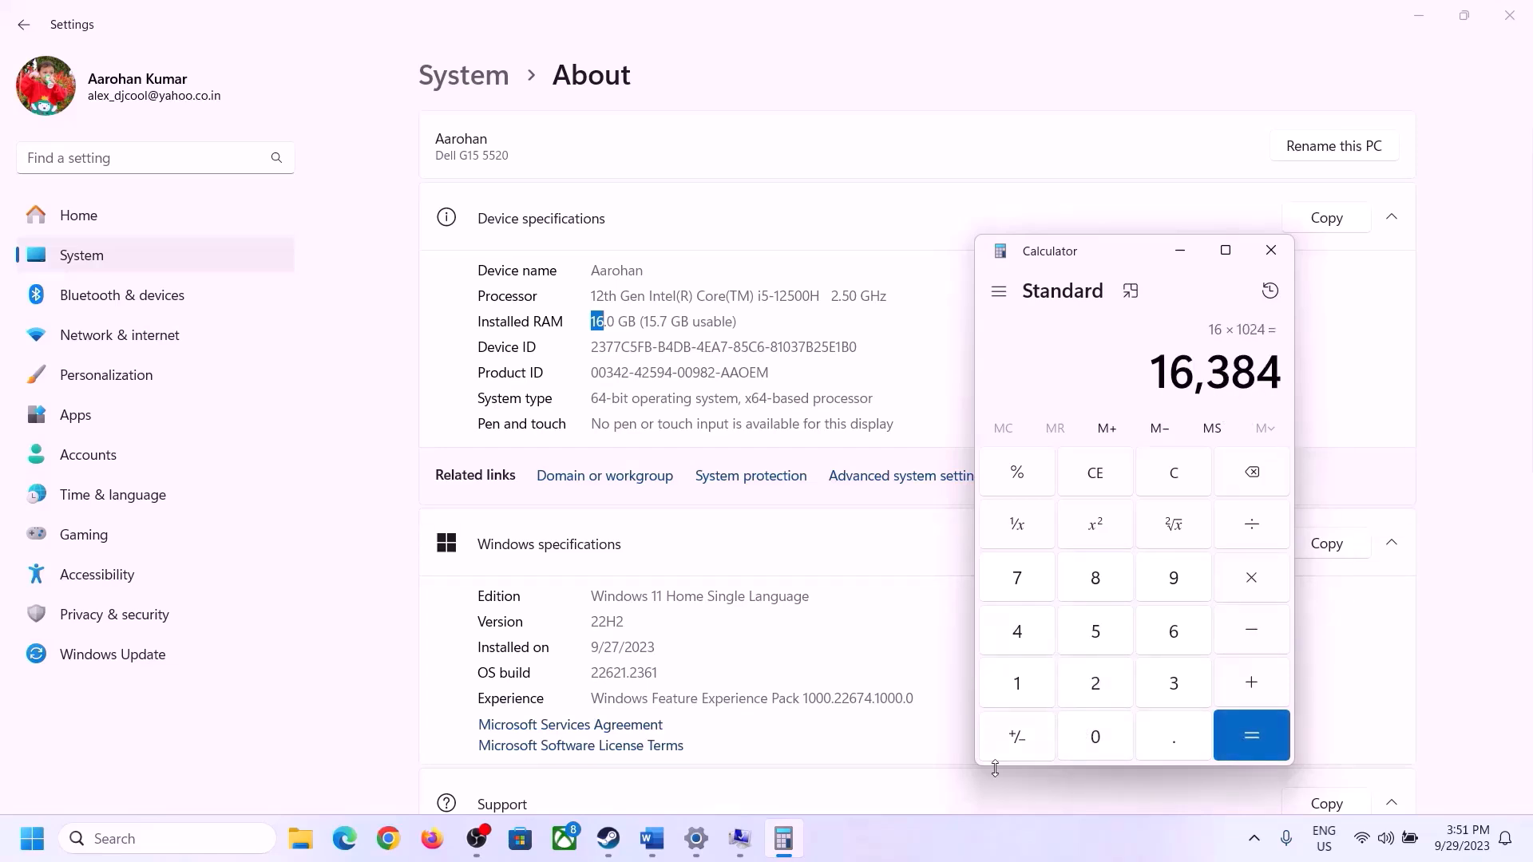
# Bring the Word notes into view and multiply the RAM in megabytes by 3 for the maximum paging file size
pyautogui.click(653, 838)
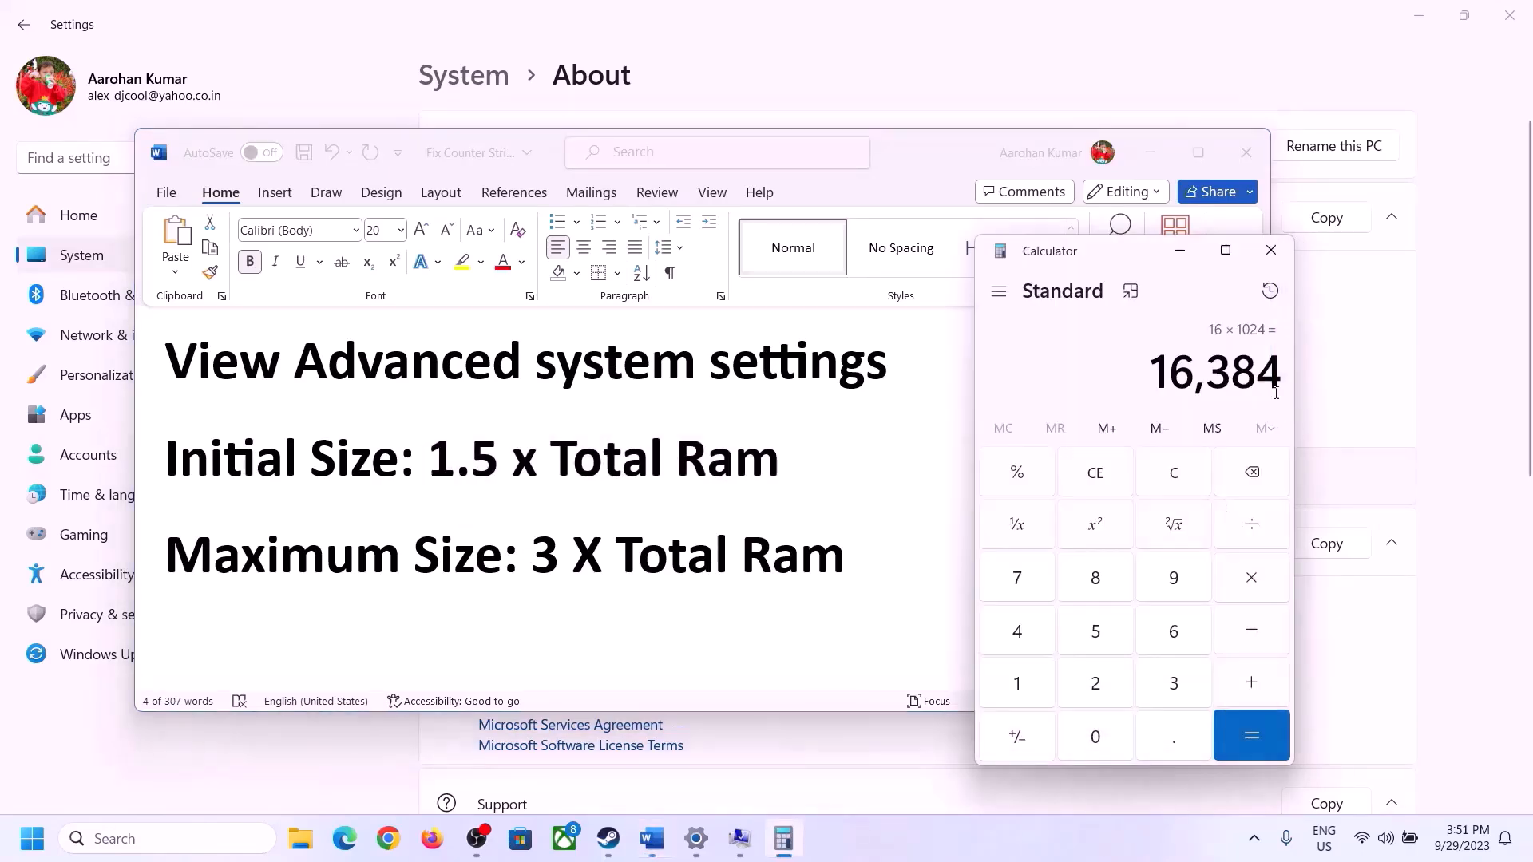
pyautogui.click(1251, 585)
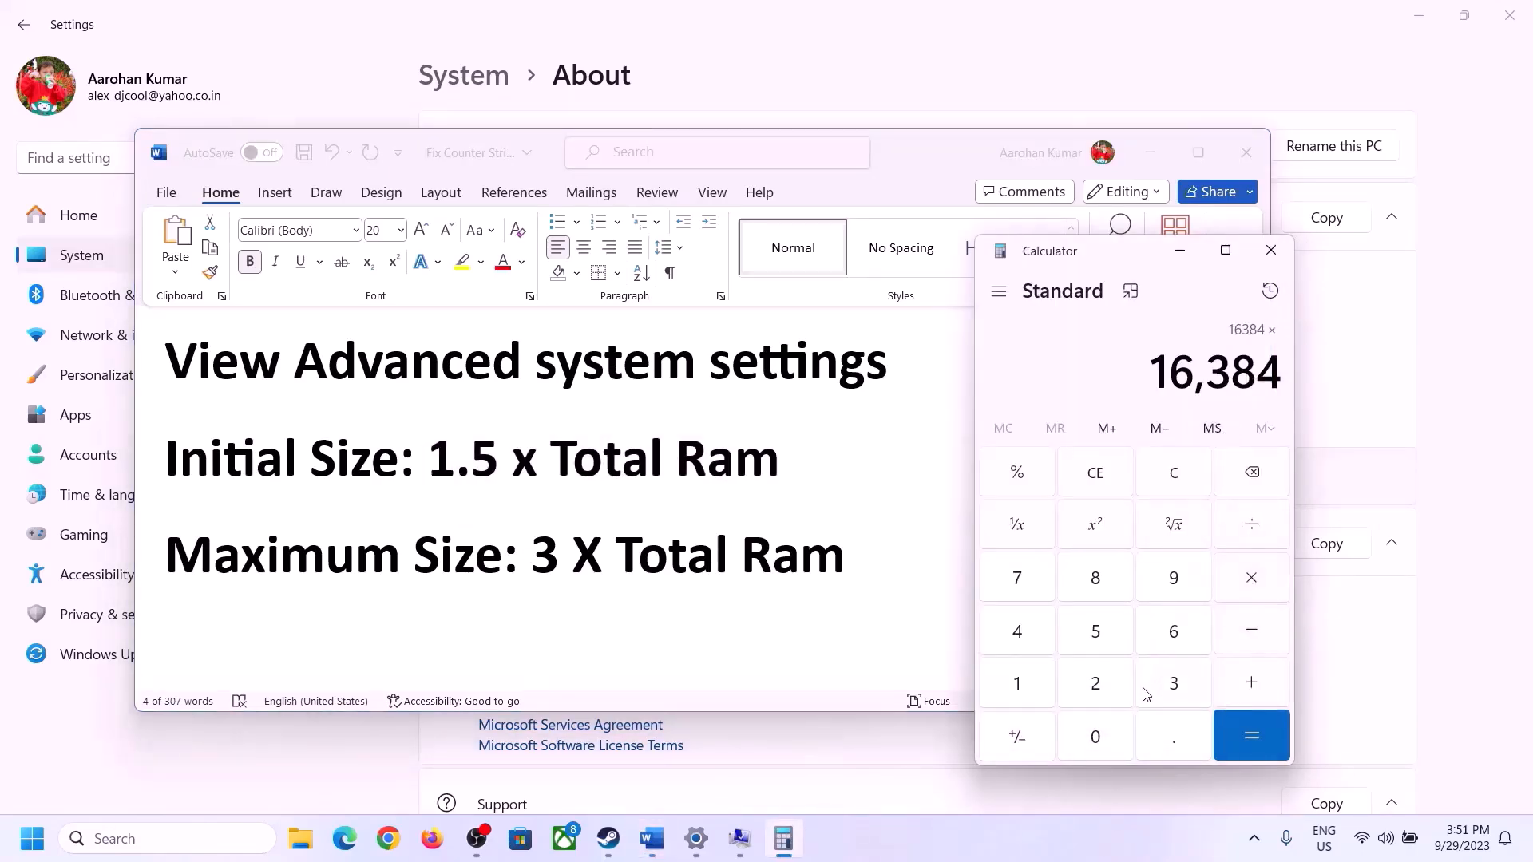
pyautogui.click(1167, 686)
pyautogui.click(1263, 731)
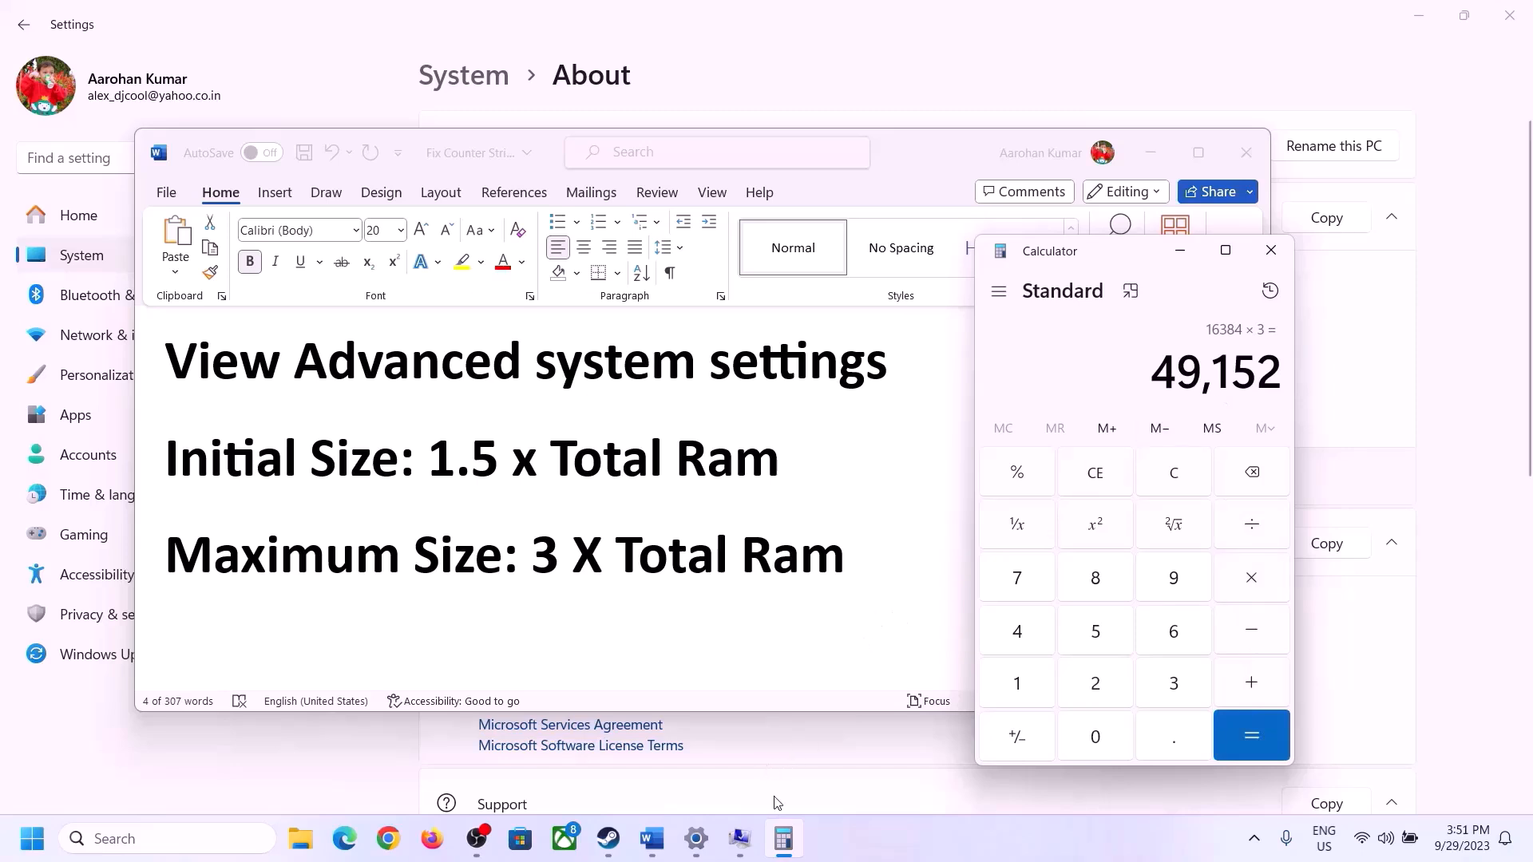
# Enter 49152 MB as the maximum size of drive C's paging file and set the custom size range
pyautogui.click(739, 838)
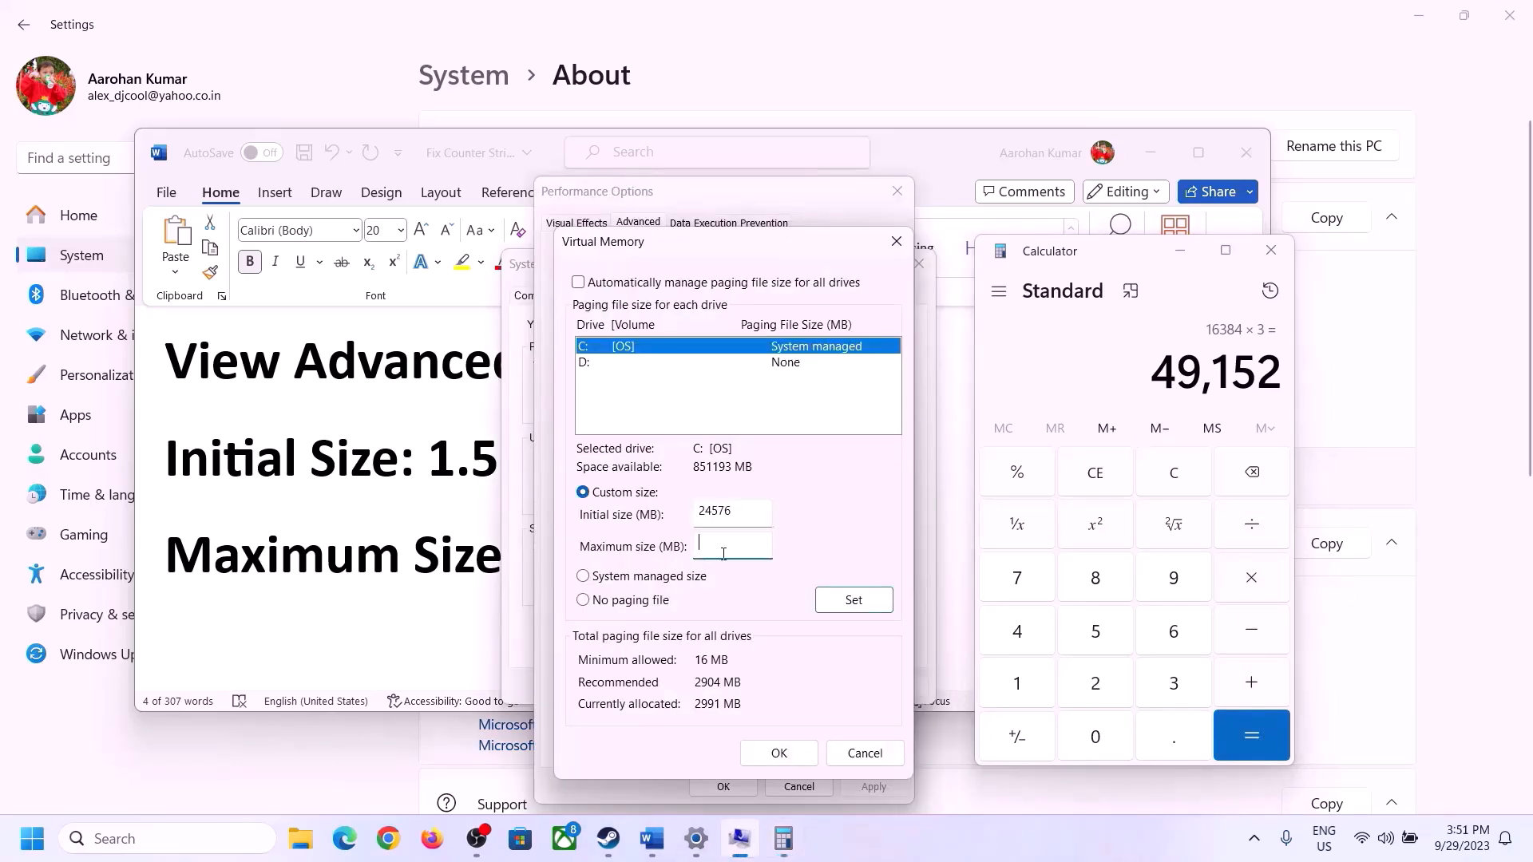
pyautogui.write('49152')
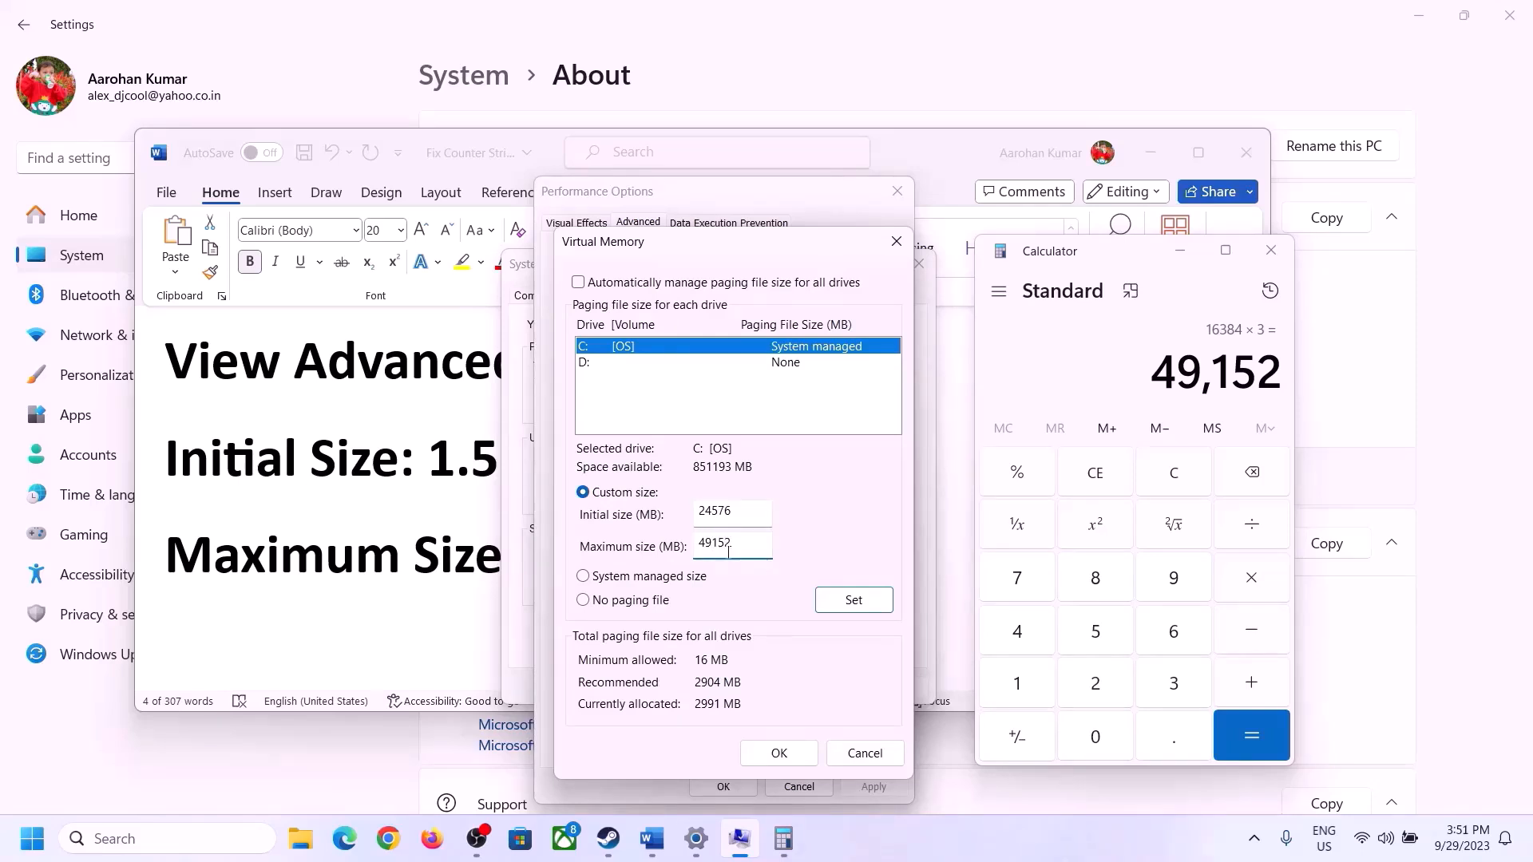
pyautogui.click(853, 600)
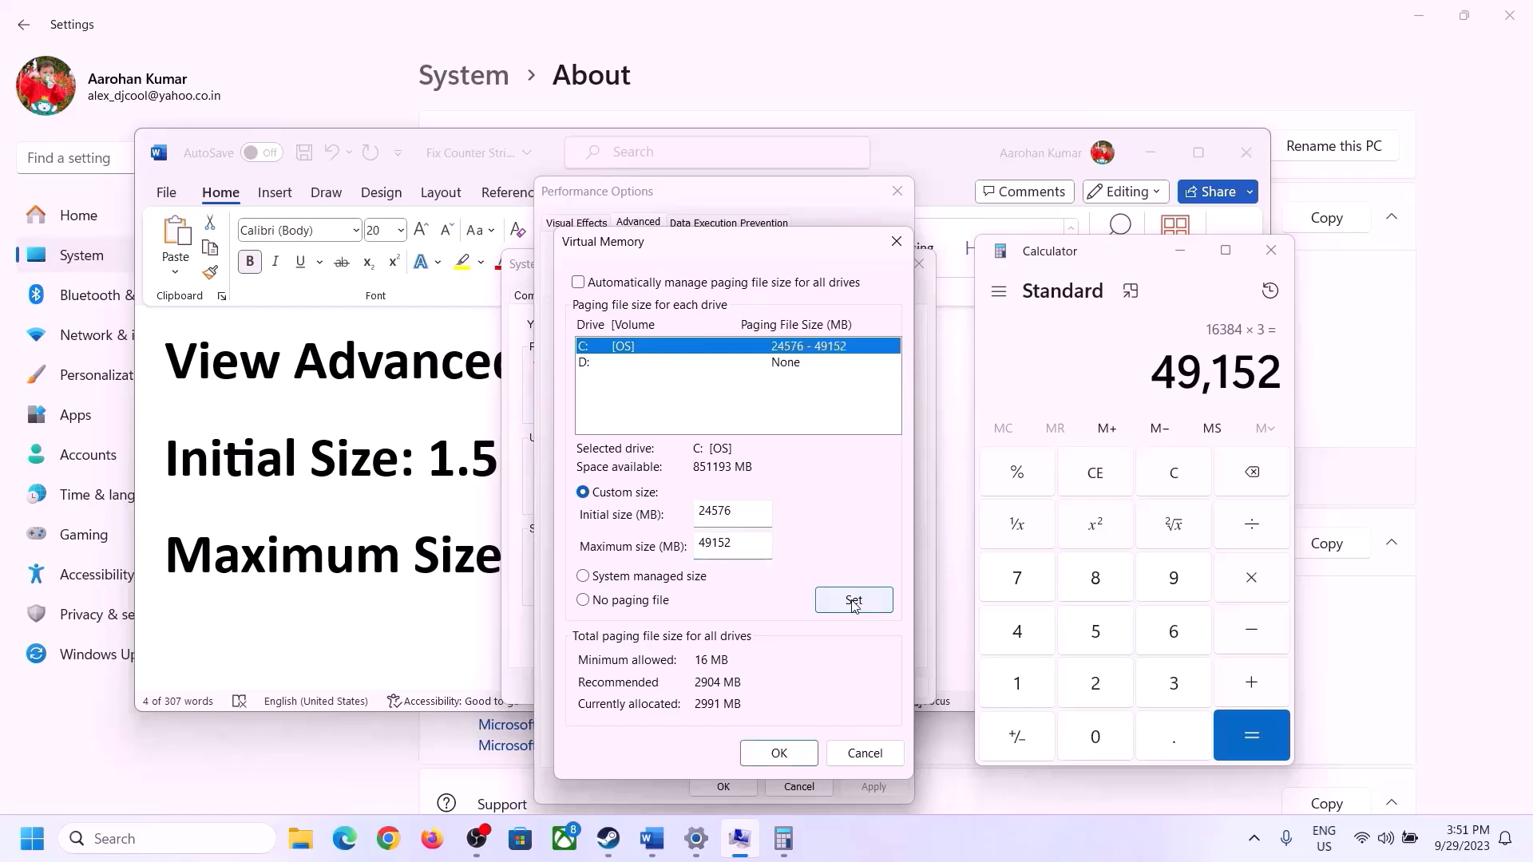
# Confirm the Virtual Memory settings, then accept and close the Performance Options and System Properties dialogs
pyautogui.click(778, 752)
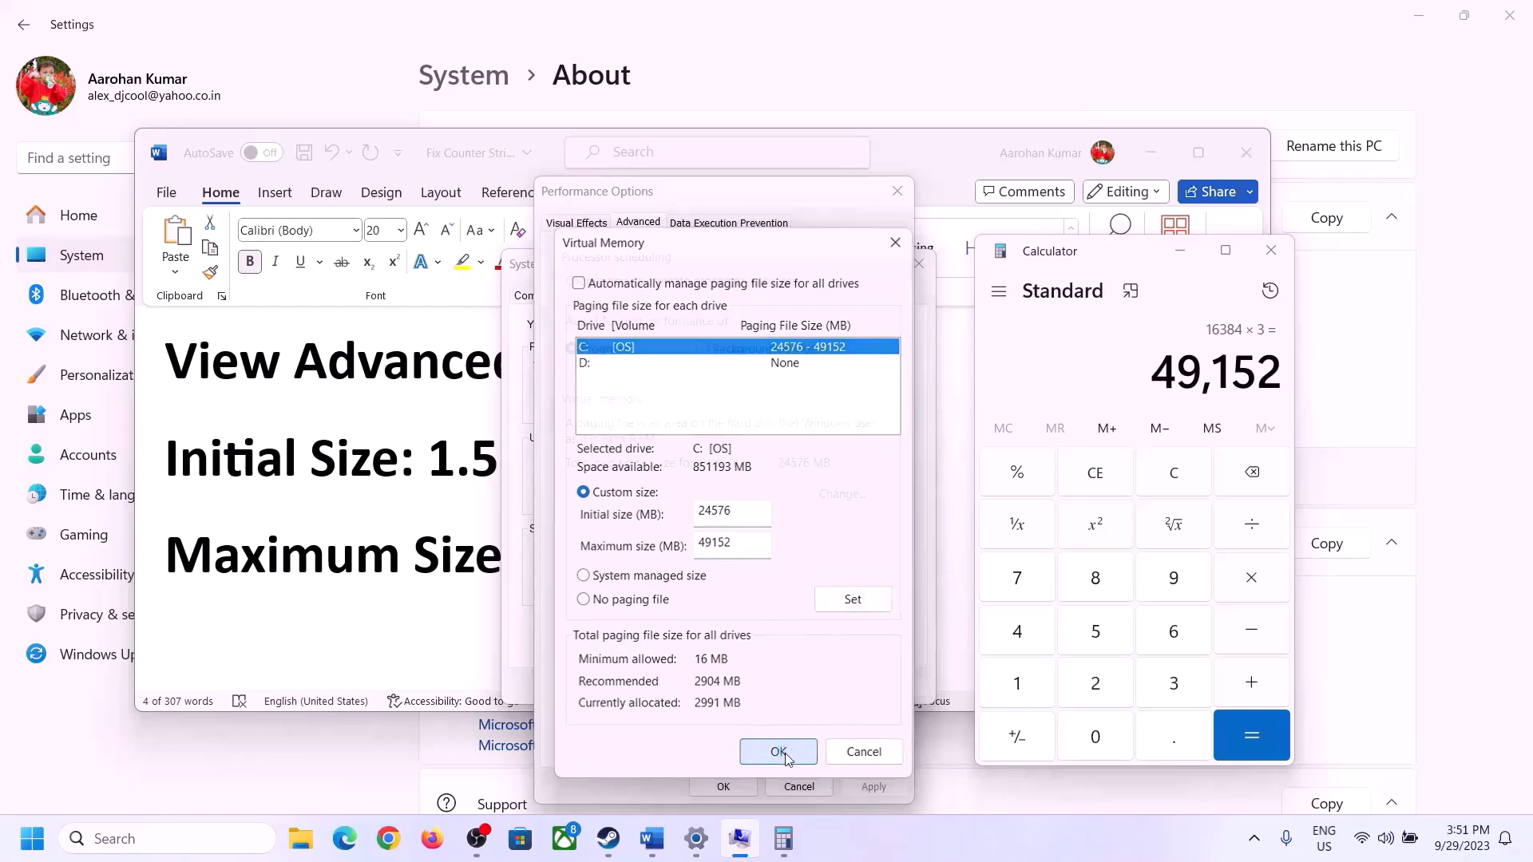
pyautogui.click(948, 491)
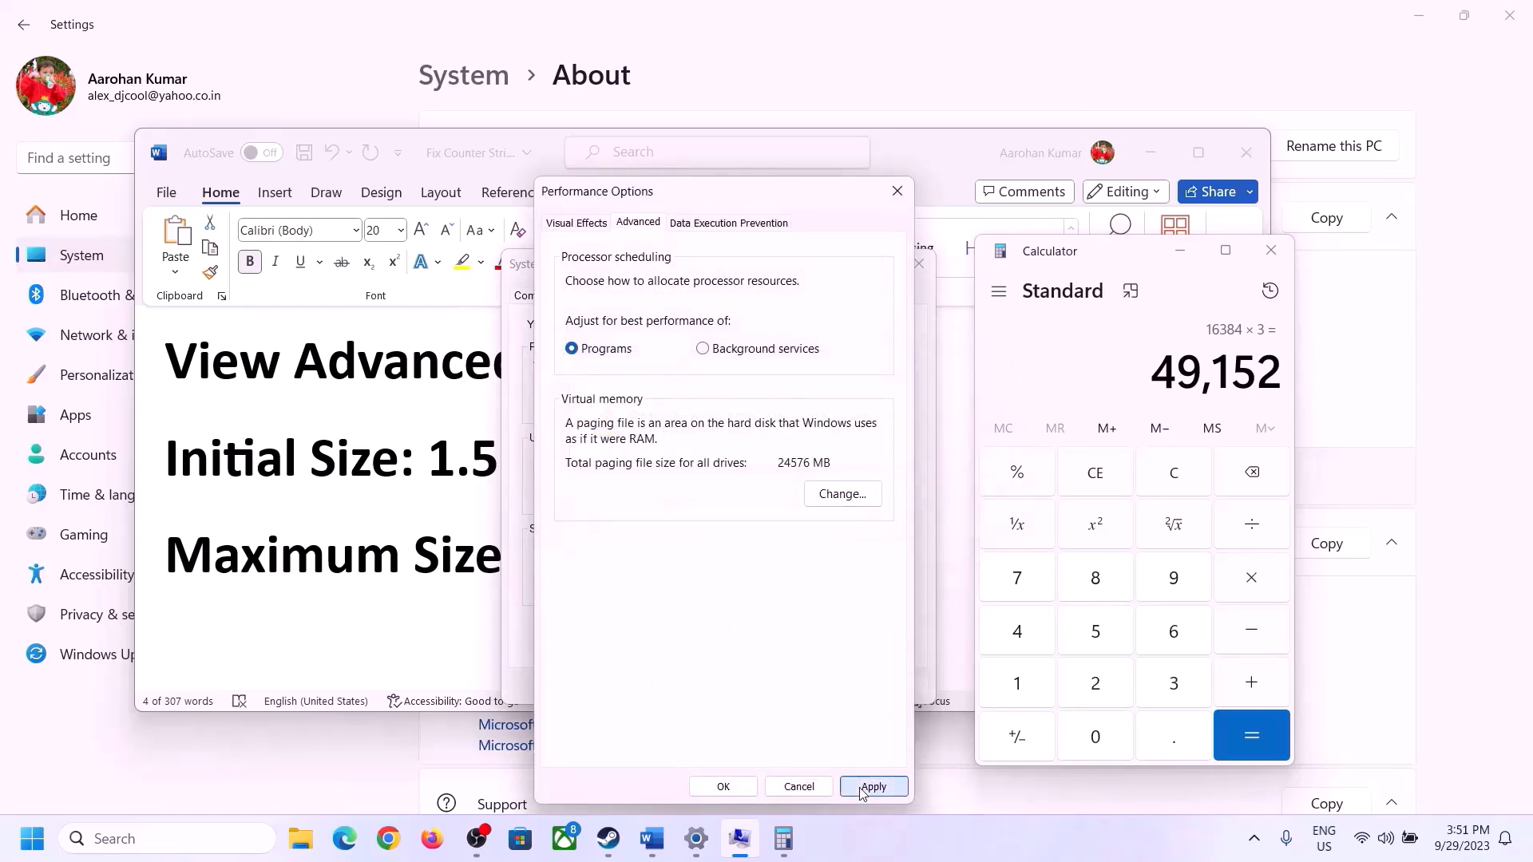
pyautogui.click(722, 787)
pyautogui.click(718, 684)
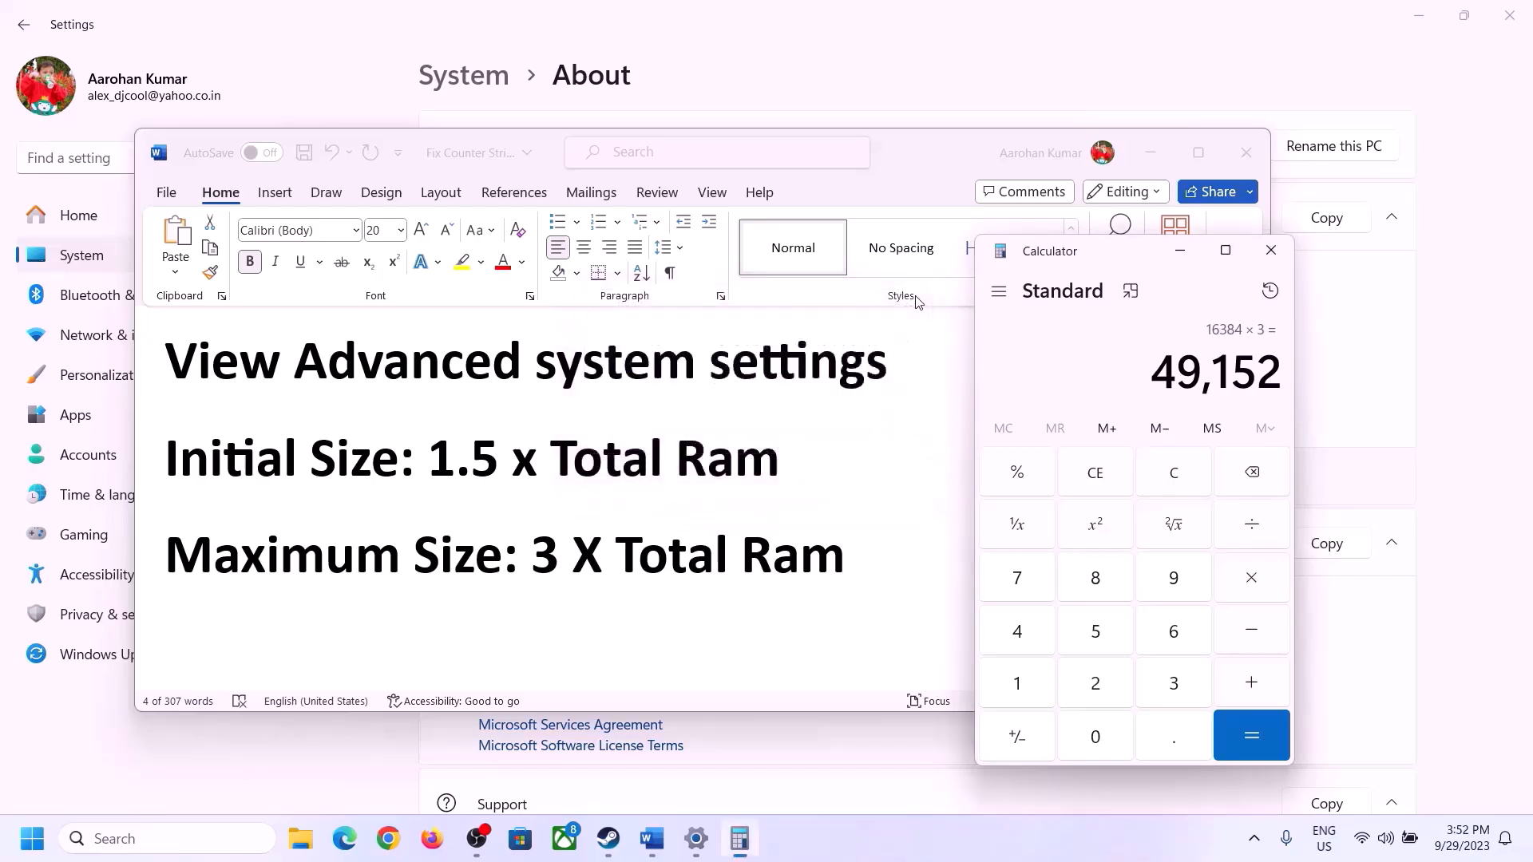
pyautogui.click(918, 302)
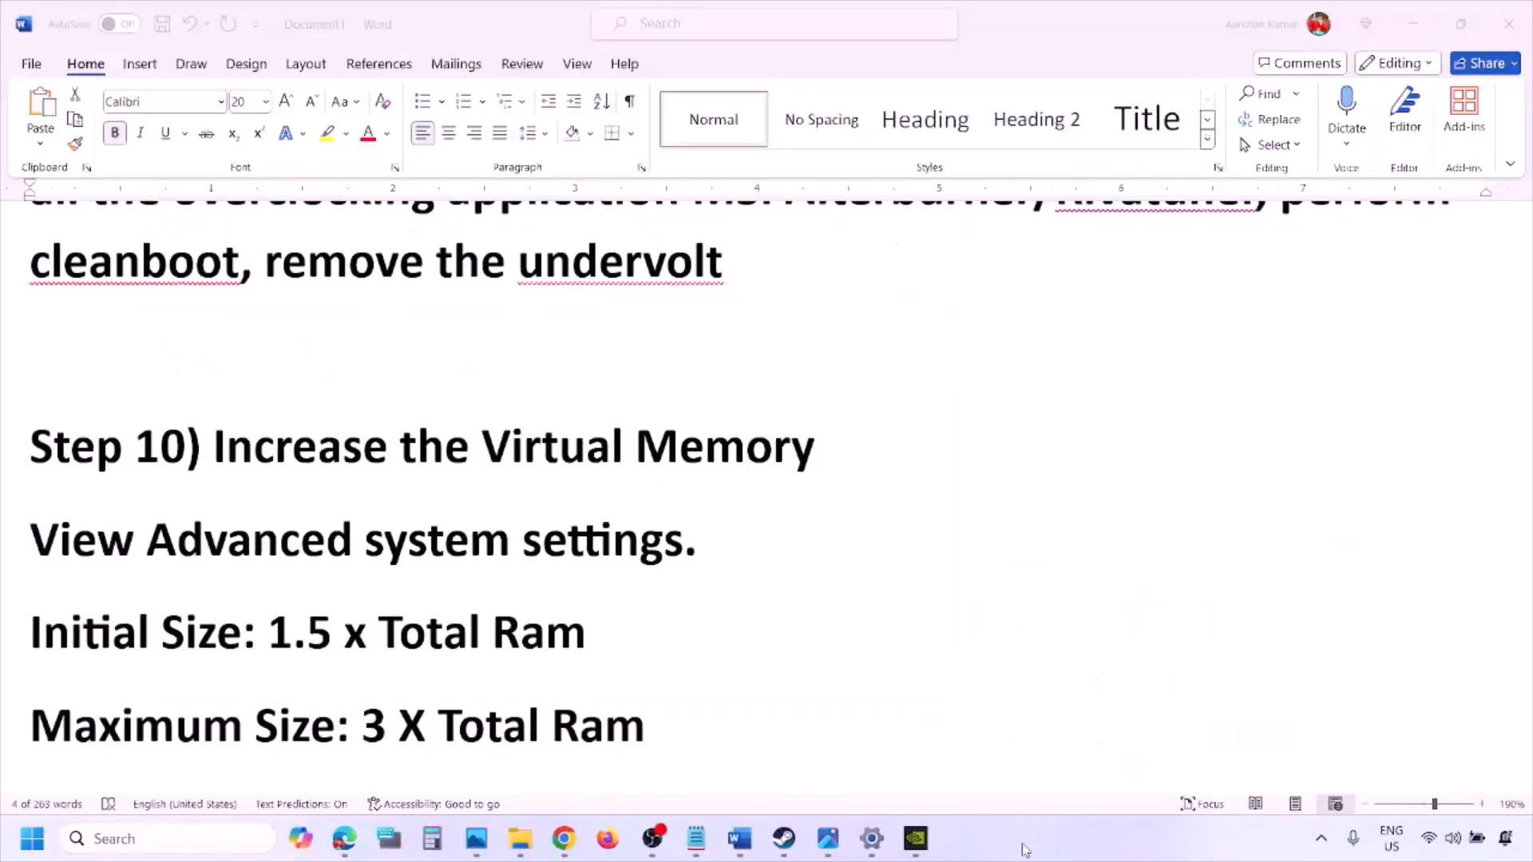
# Review Step 11 in the Word notes, highlighting "Update BIOS", and check the laptop's battery status
pyautogui.scroll(-5, 527, 572)
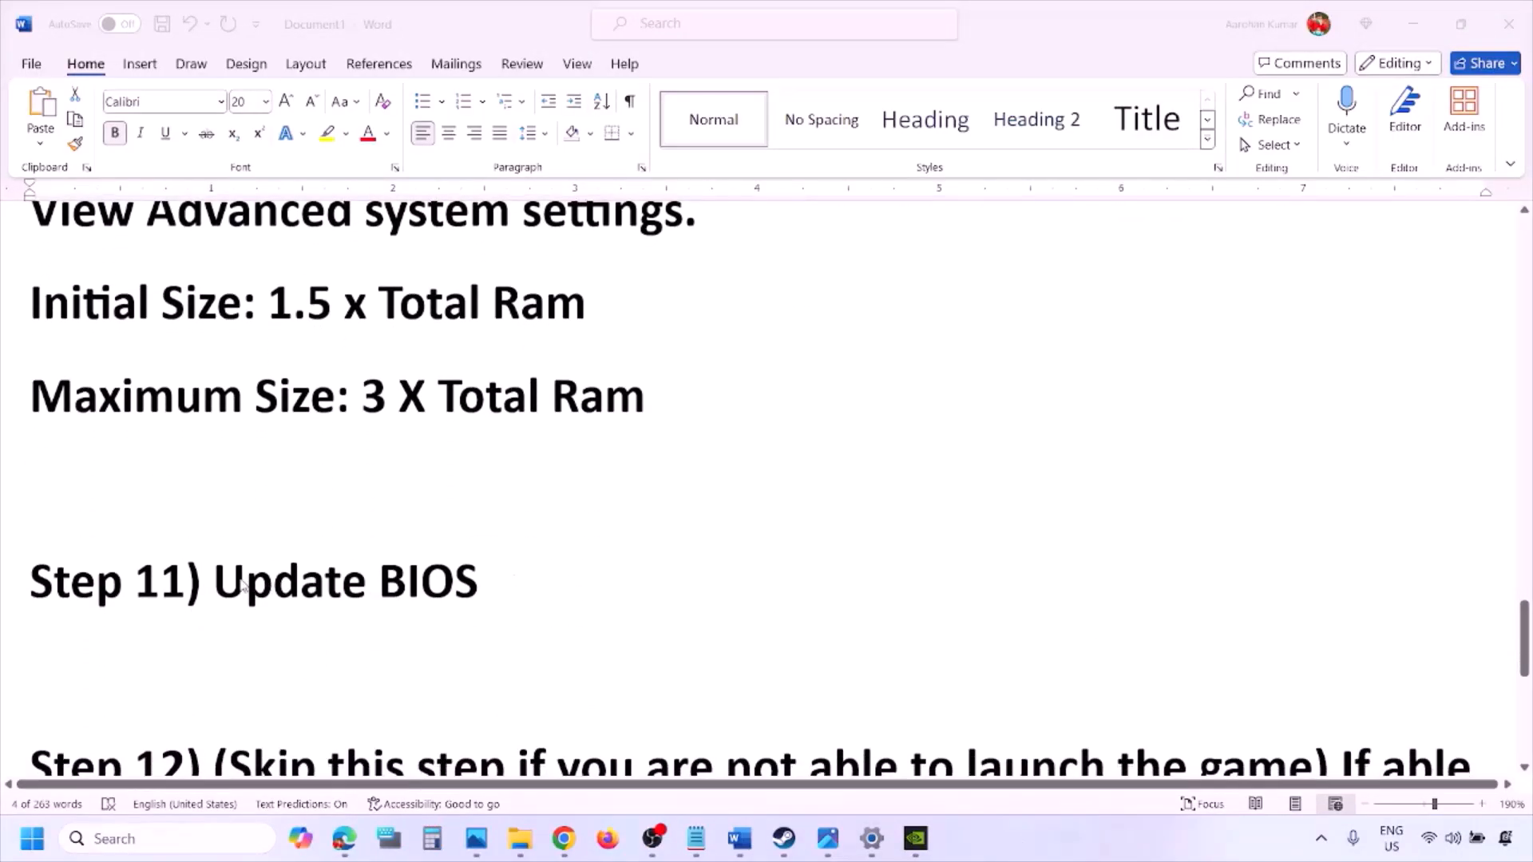
pyautogui.click(227, 582)
pyautogui.moveTo(213, 583); pyautogui.dragTo(509, 573)
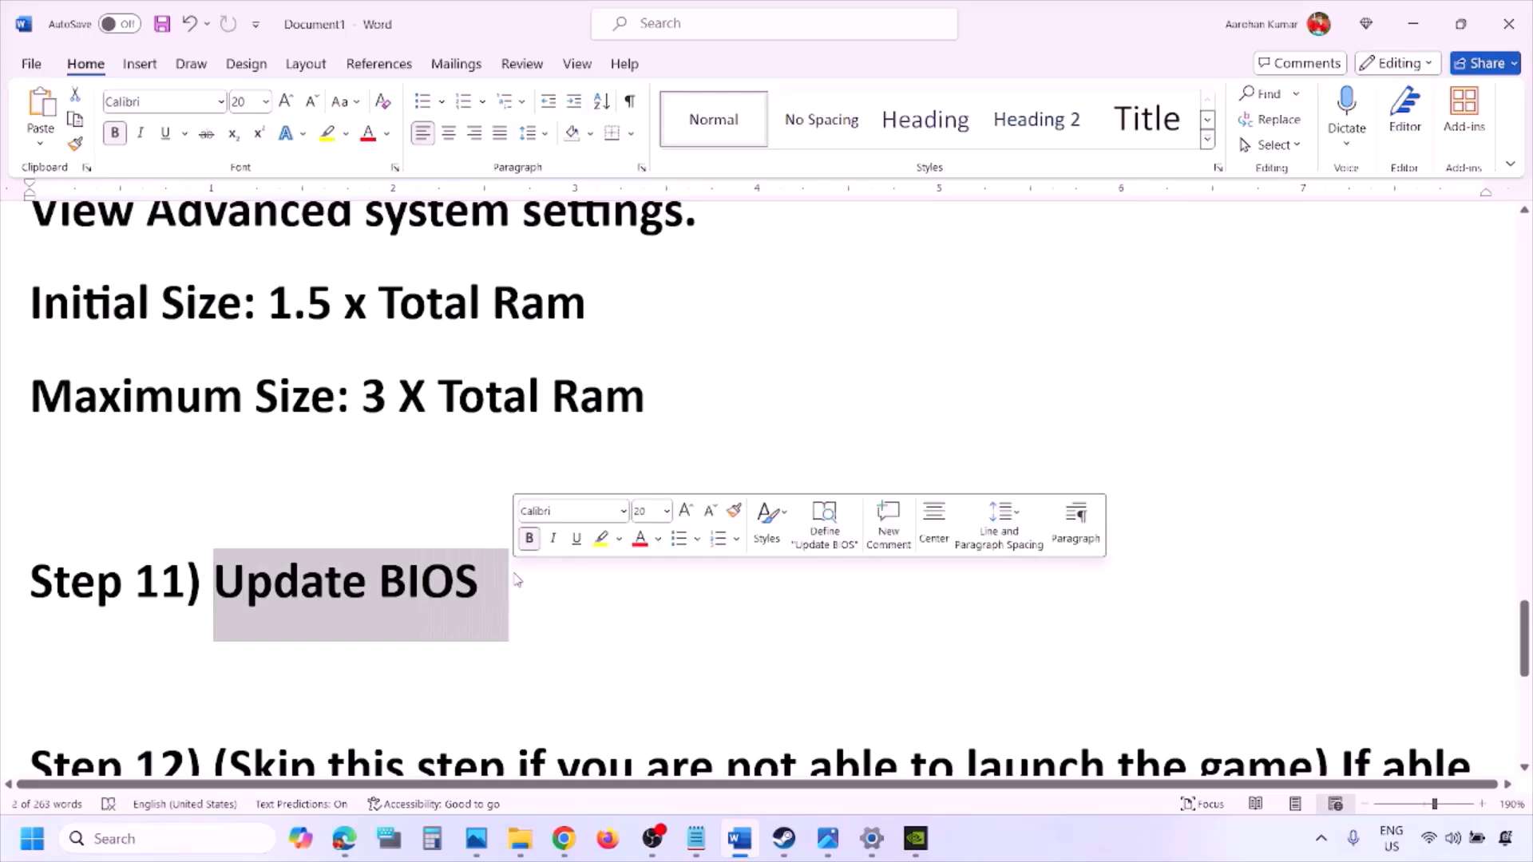
pyautogui.click(515, 579)
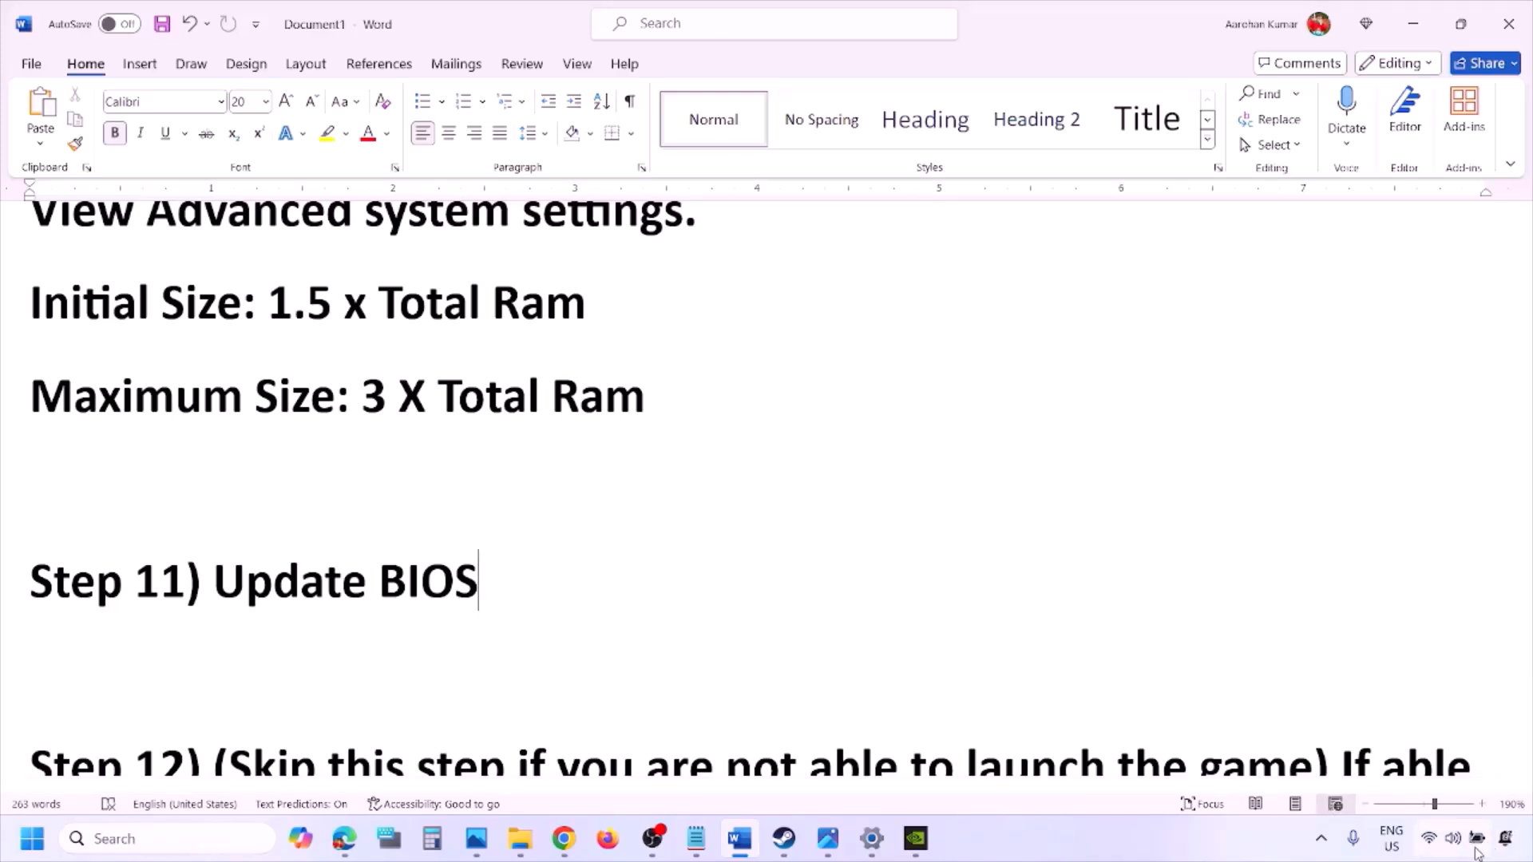
pyautogui.moveTo(1483, 852)
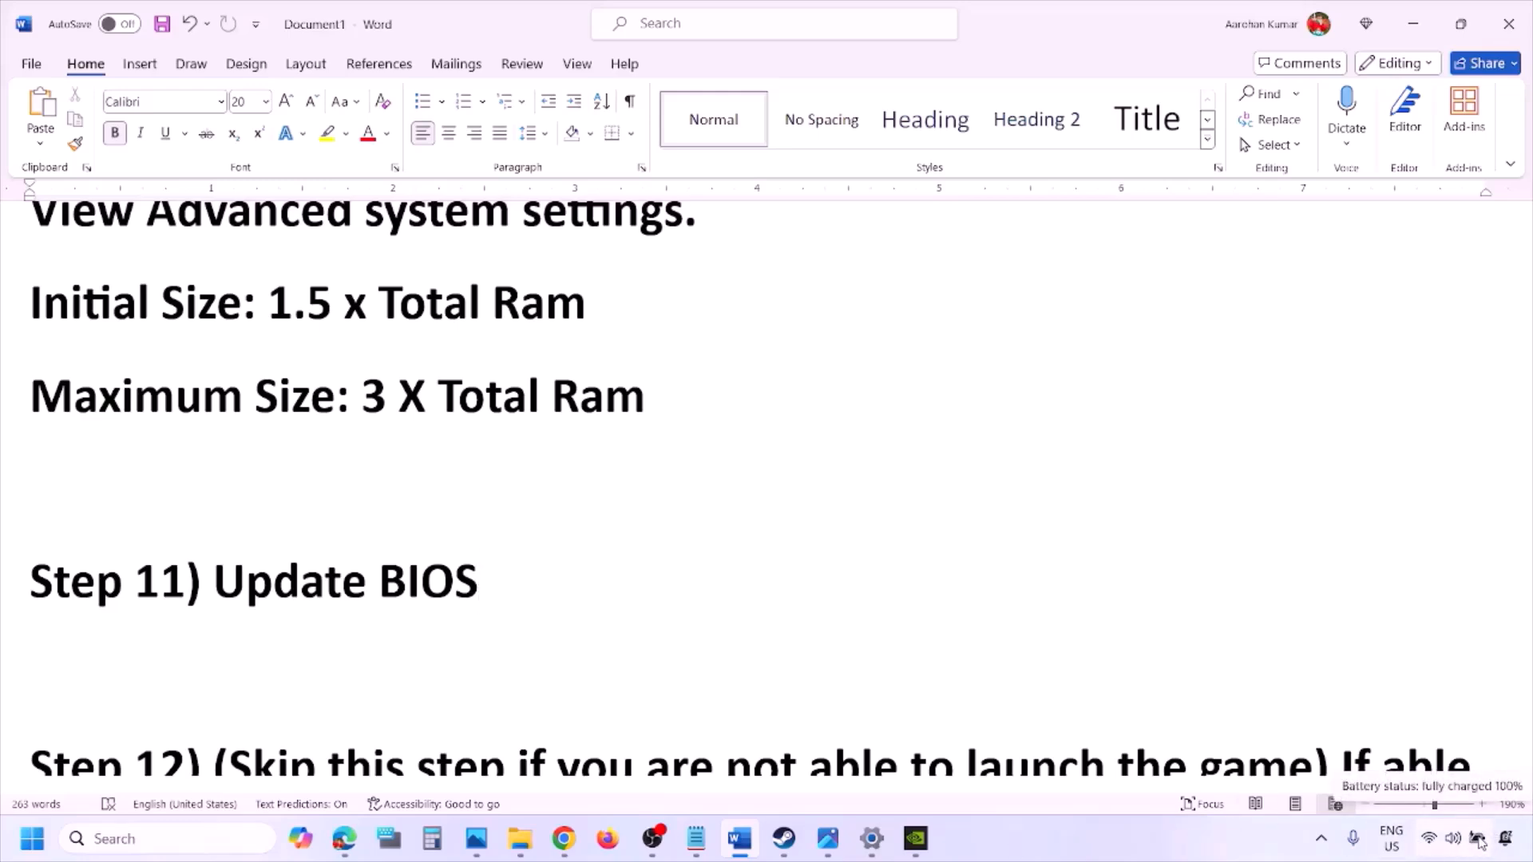
pyautogui.click(1200, 840)
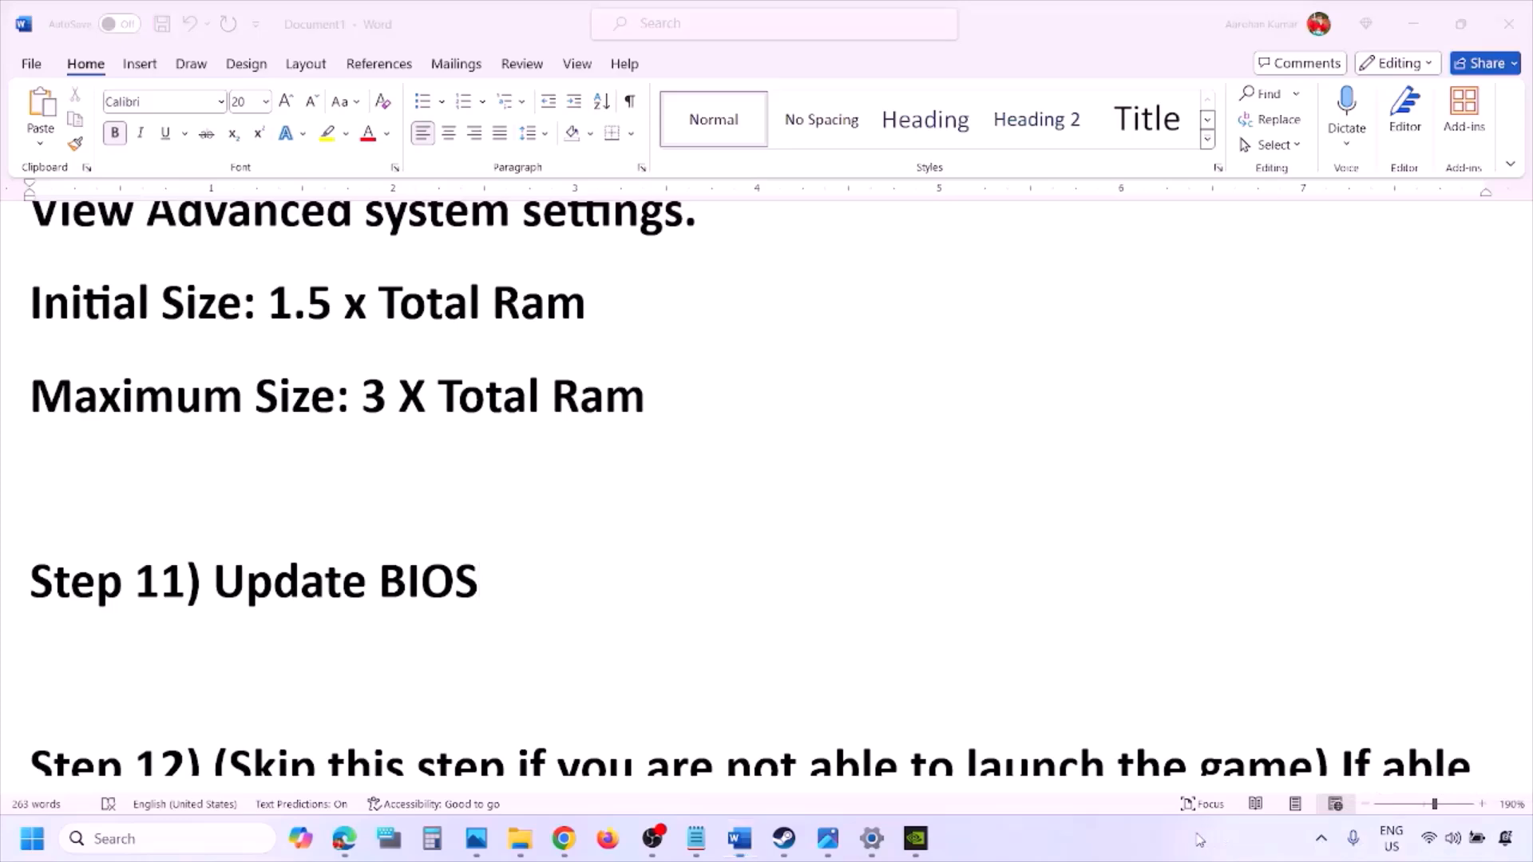
# Review Step 12 in the notes, highlighting the advice on Windowed mode, lower video settings and medium/low graphics quality
pyautogui.scroll(-3, 671, 619)
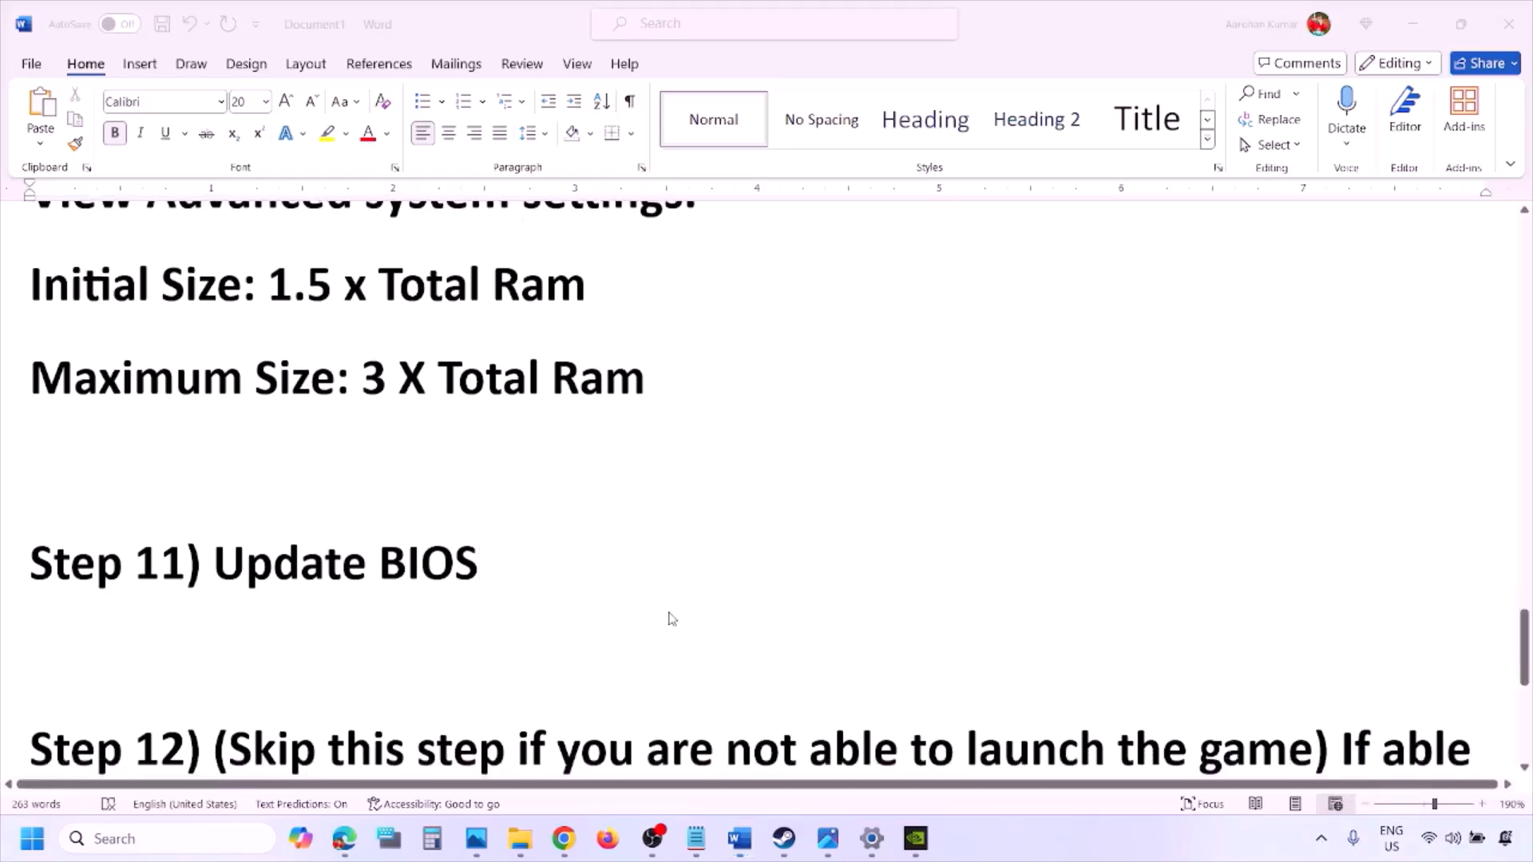
pyautogui.click(303, 507)
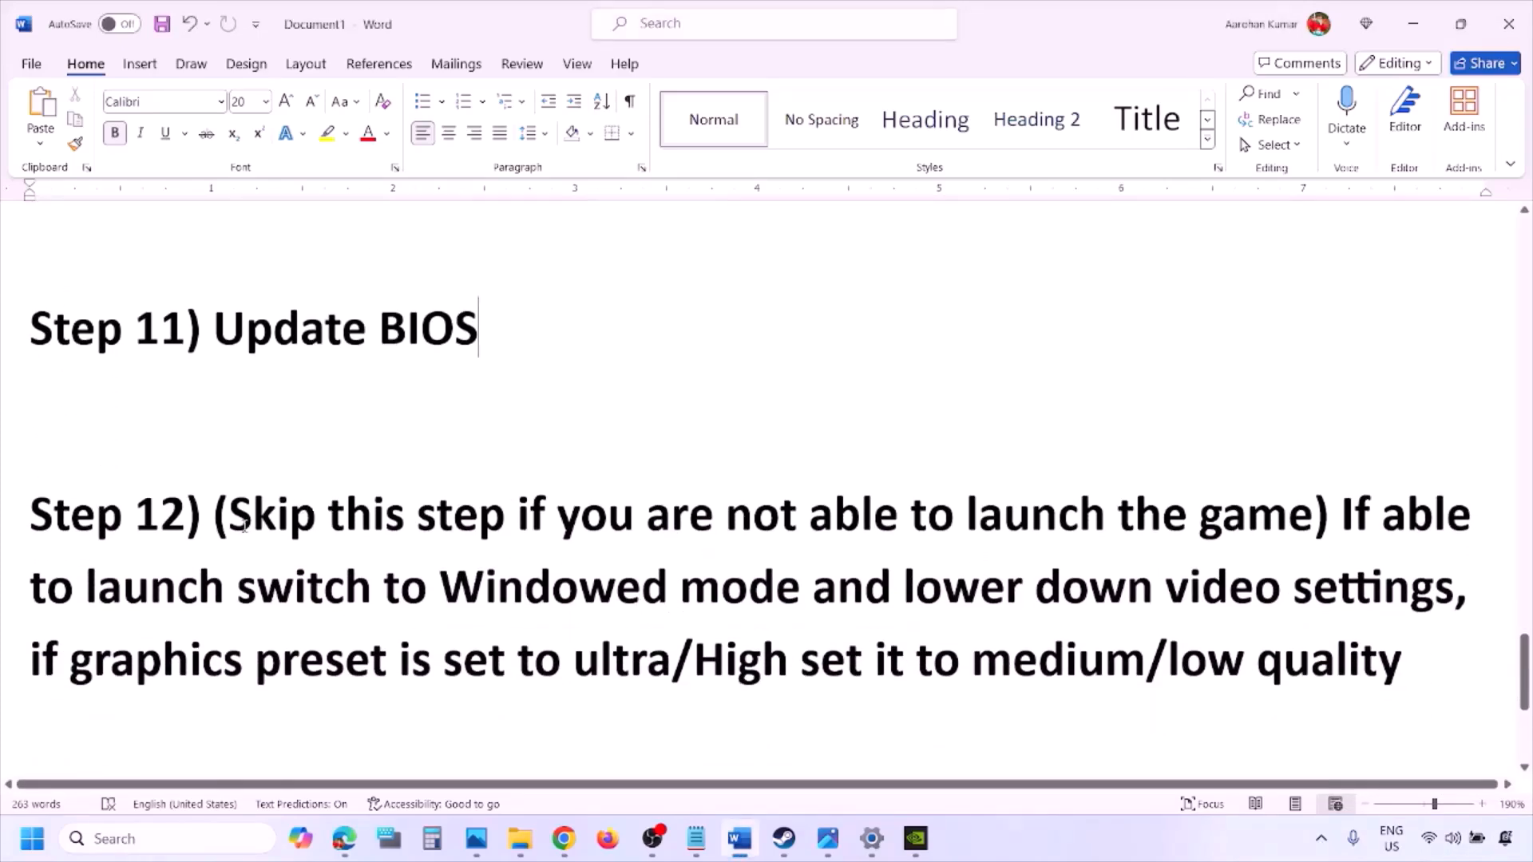
pyautogui.moveTo(234, 517); pyautogui.dragTo(1378, 607)
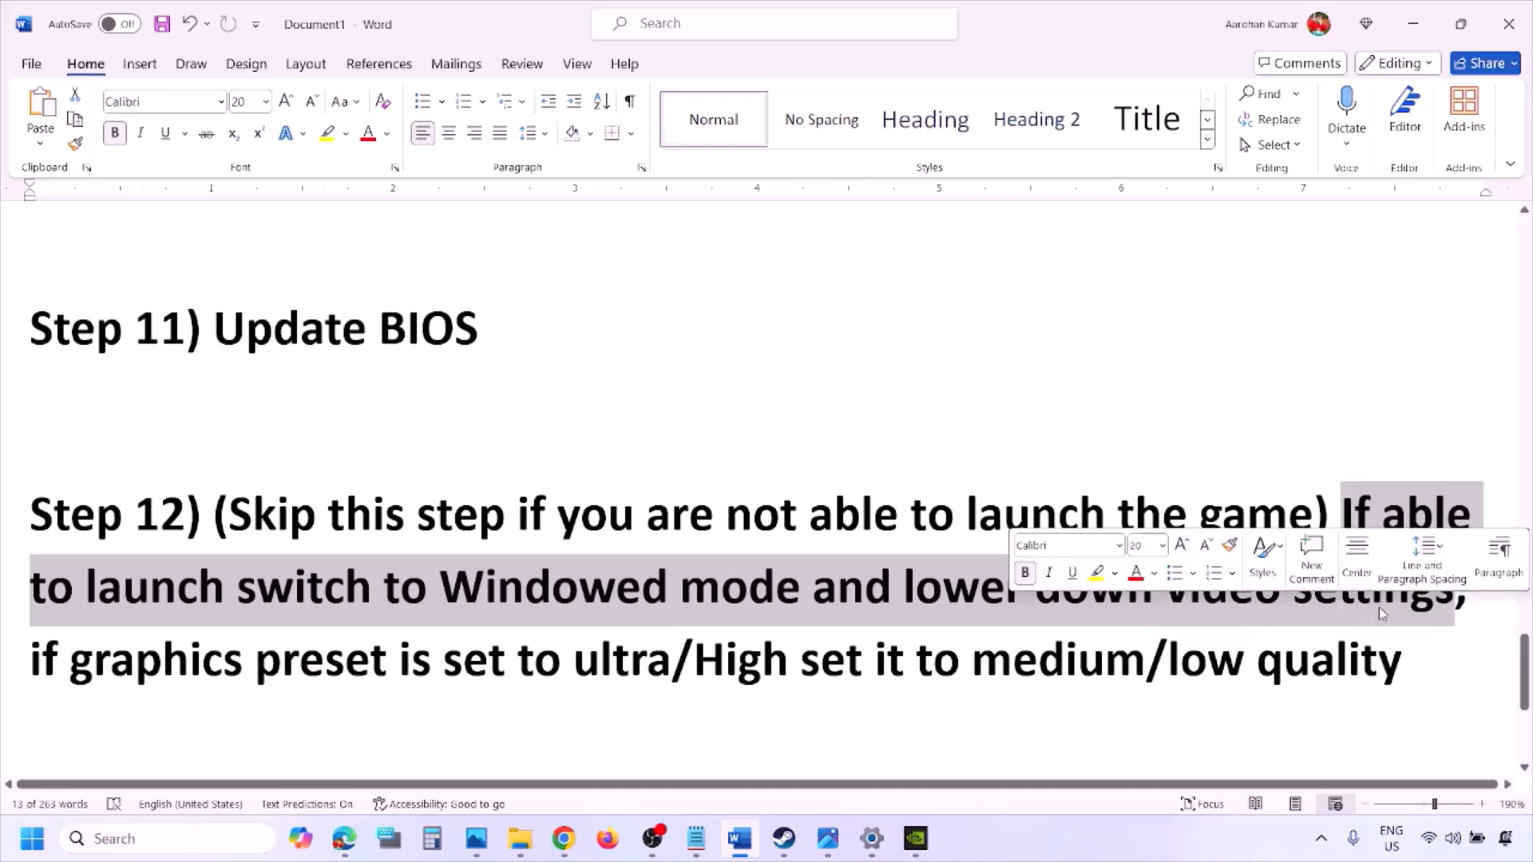
pyautogui.moveTo(83, 659); pyautogui.dragTo(837, 681)
pyautogui.click(931, 677)
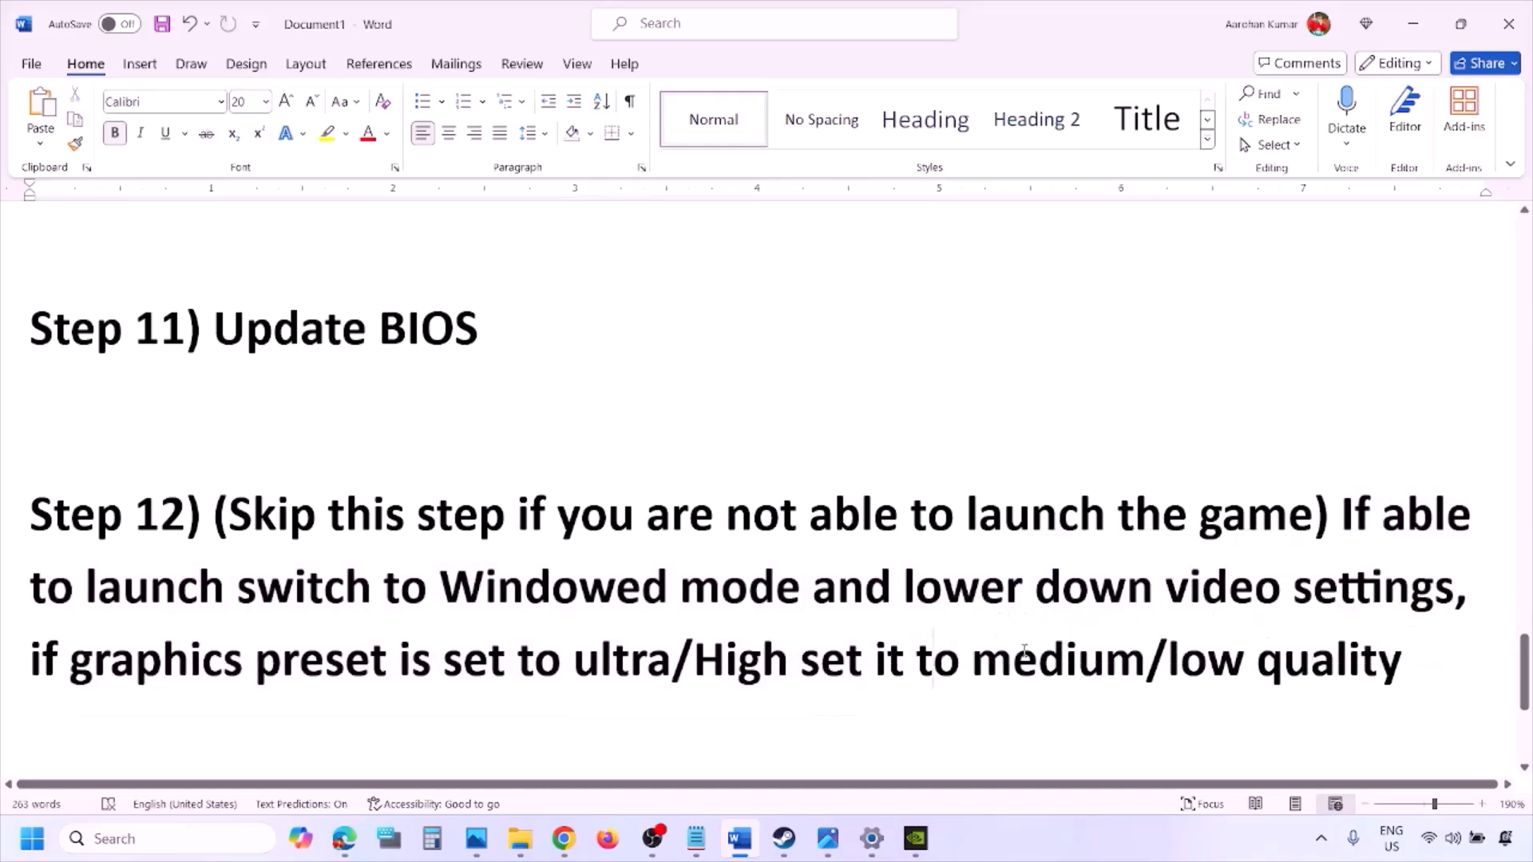
pyautogui.moveTo(1018, 650); pyautogui.dragTo(1402, 664)
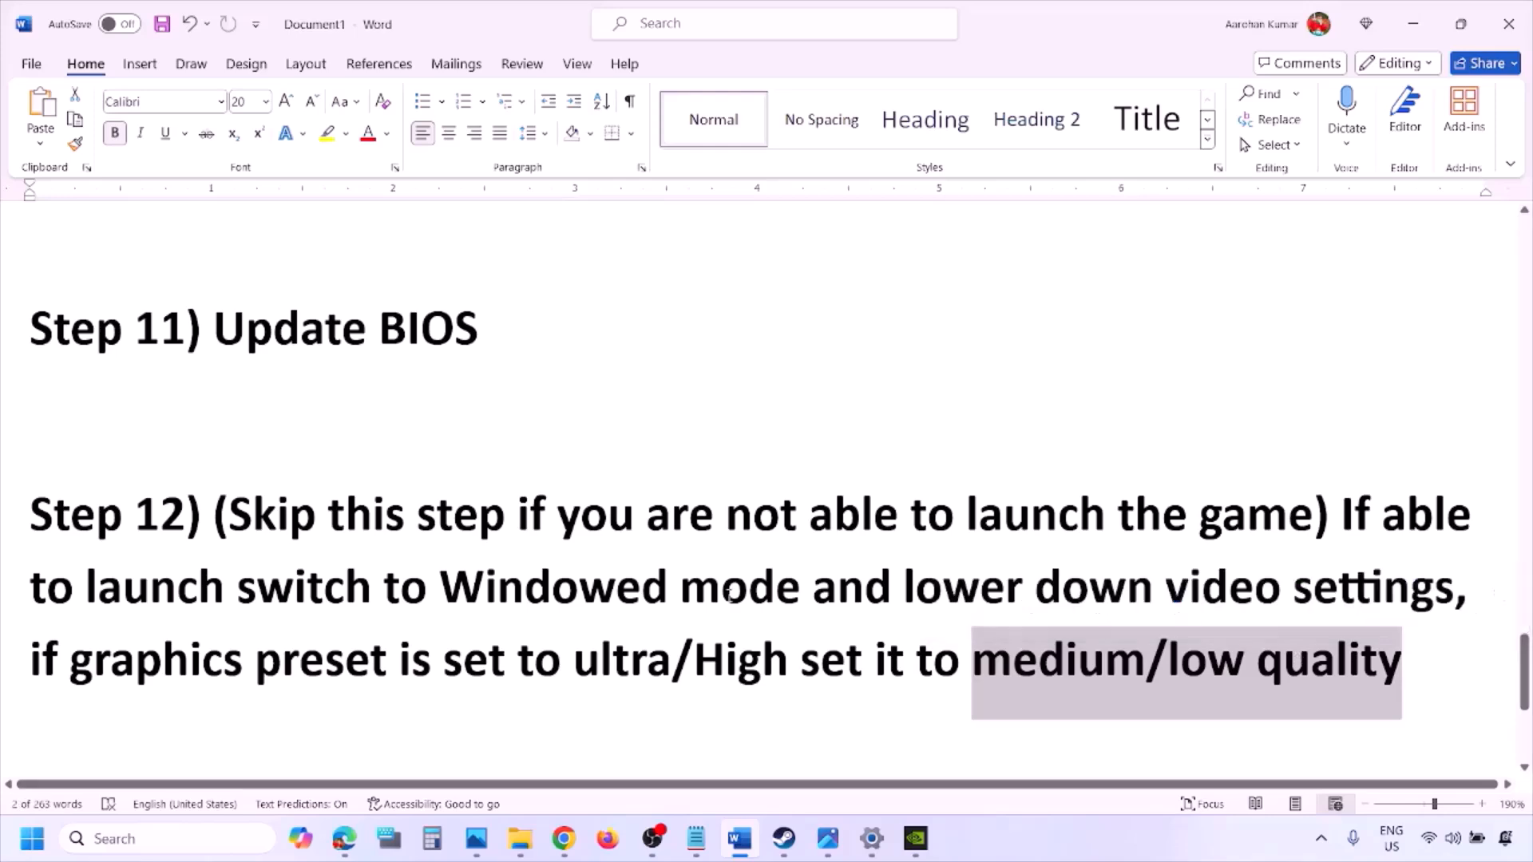
pyautogui.click(723, 591)
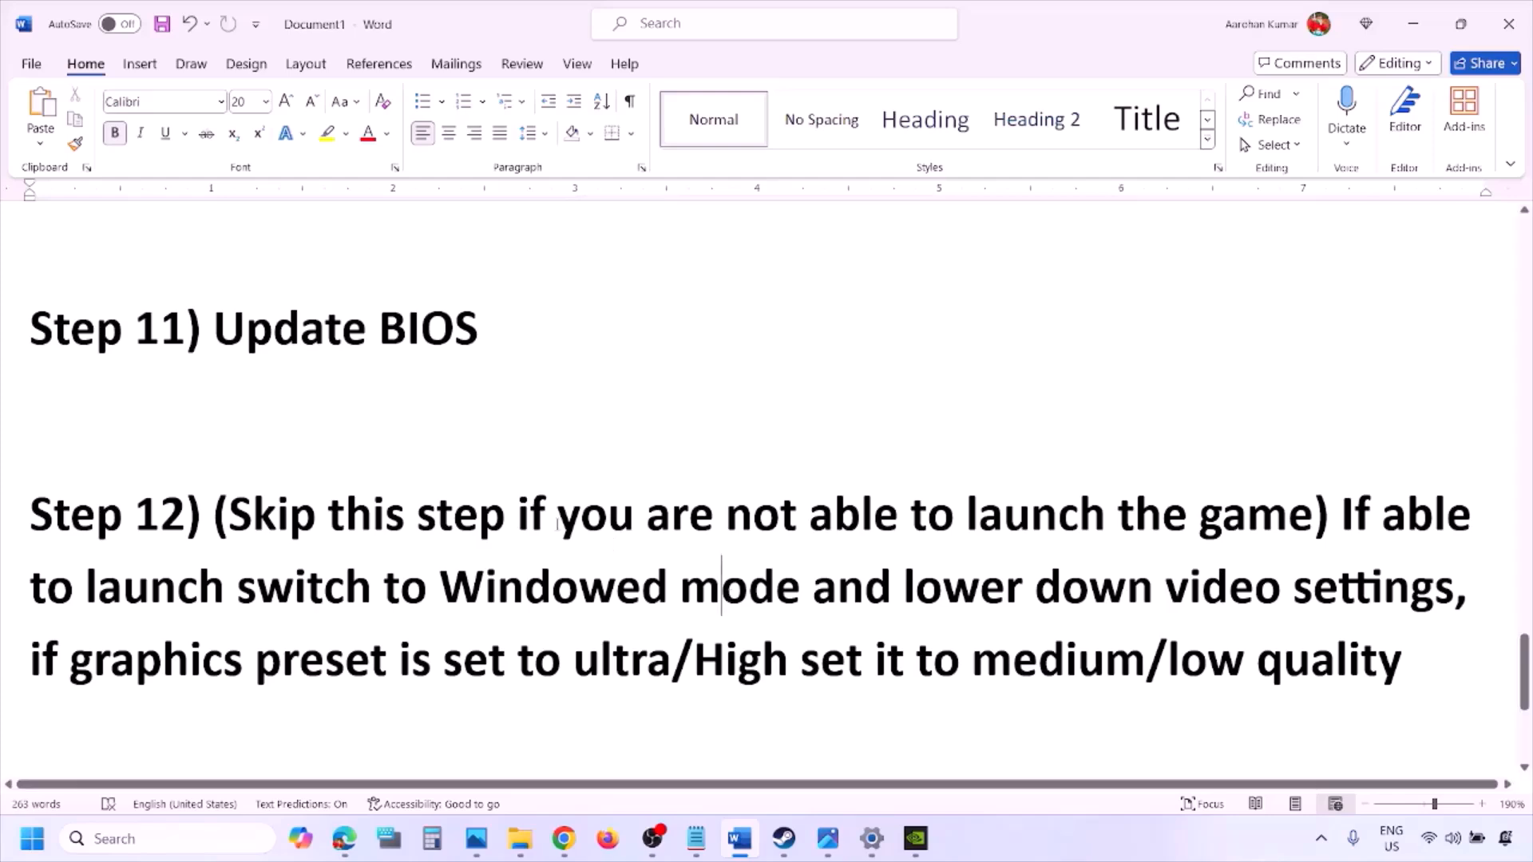
pyautogui.moveTo(461, 516); pyautogui.dragTo(947, 664)
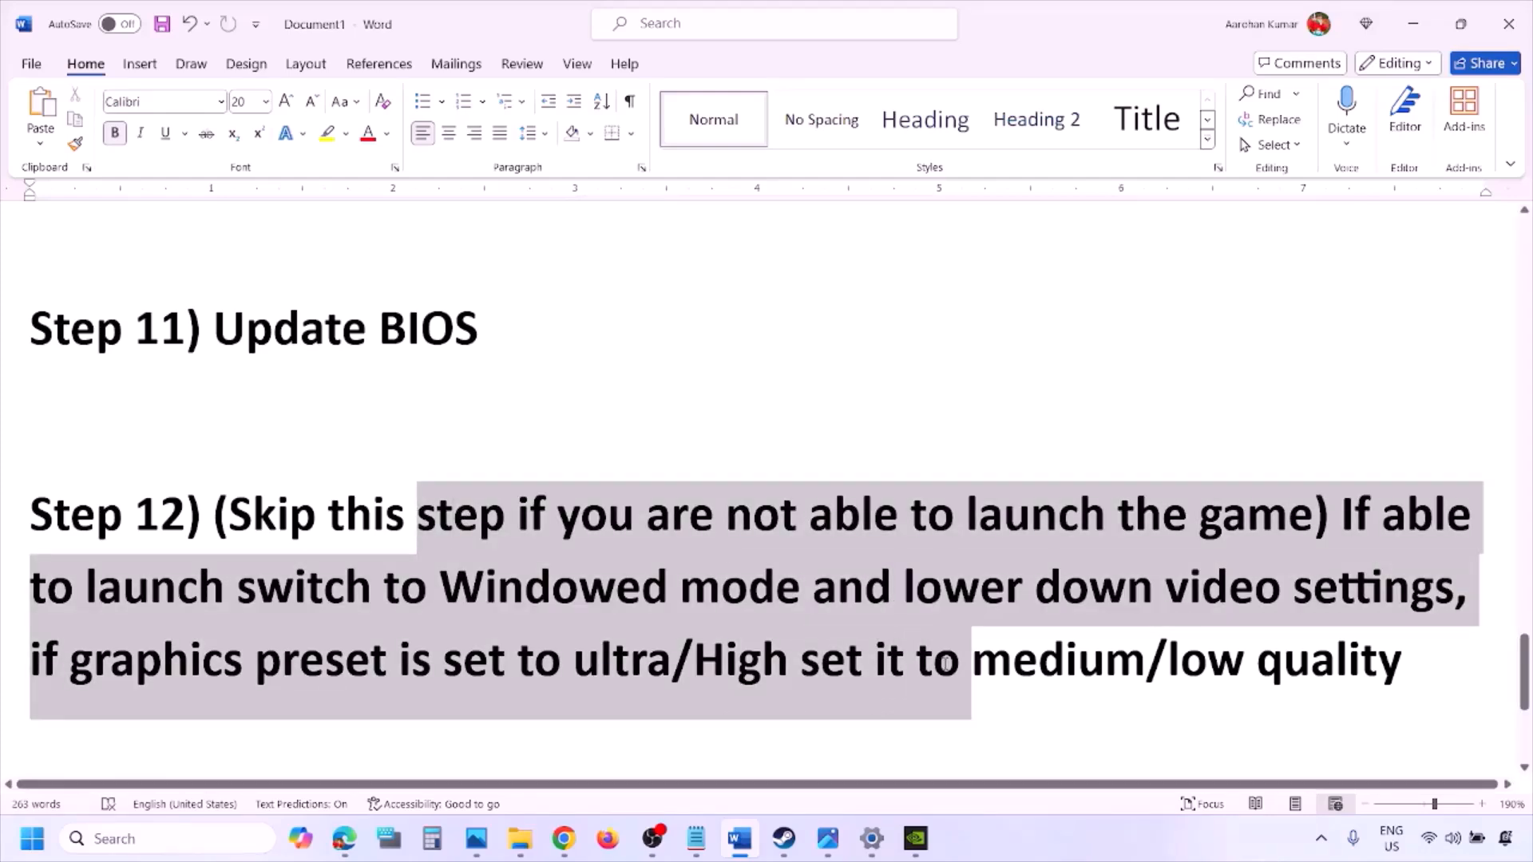
pyautogui.click(1024, 835)
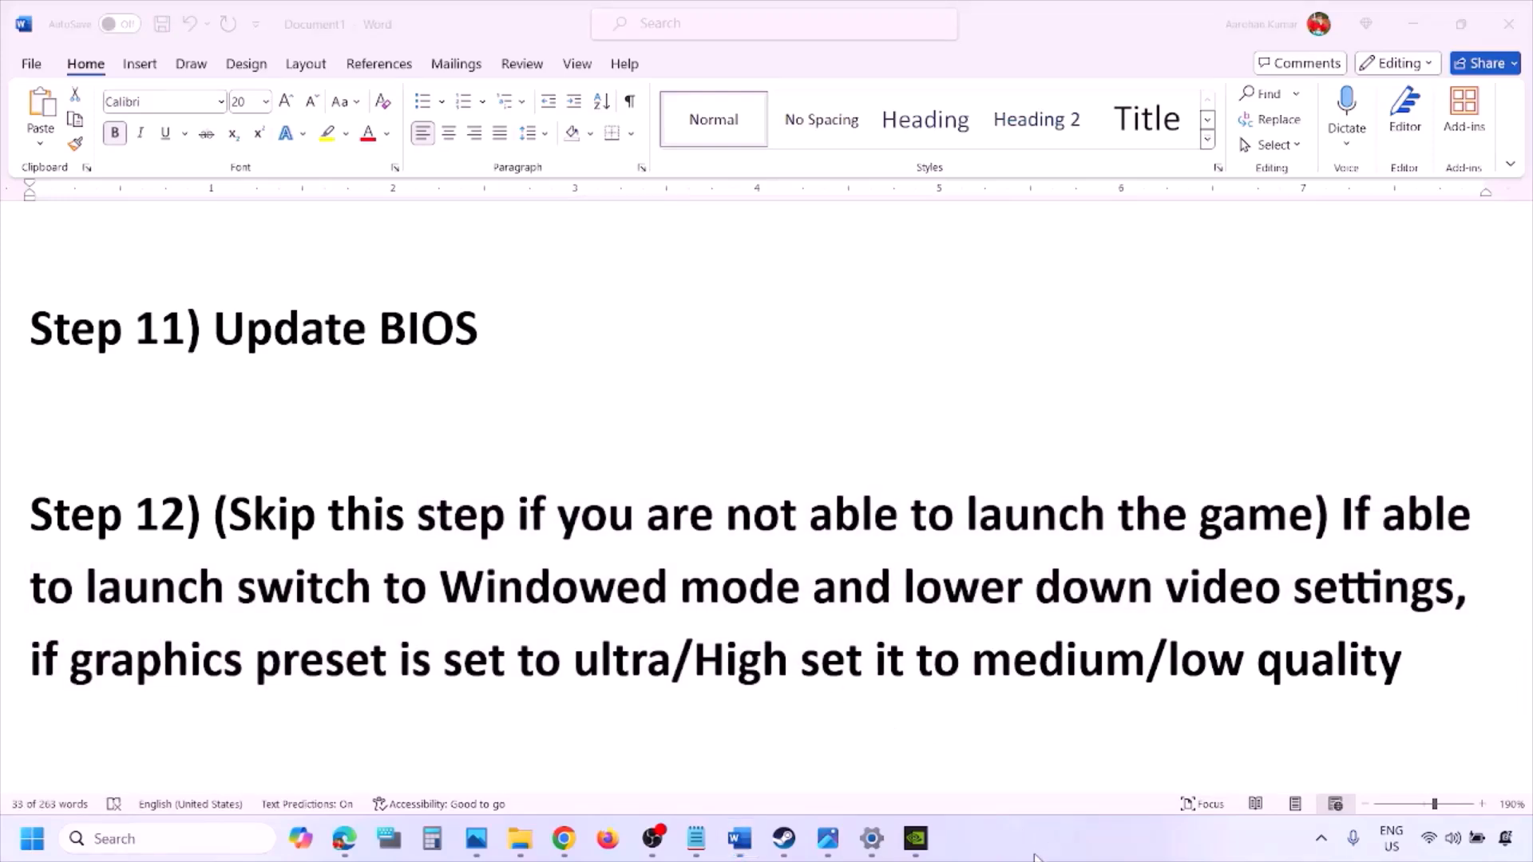
# Review Step 13 in the notes, highlighting the advice on uninstalling the game, deleting its folder, restarting and reinstalling to another drive
pyautogui.scroll(-5, 527, 503)
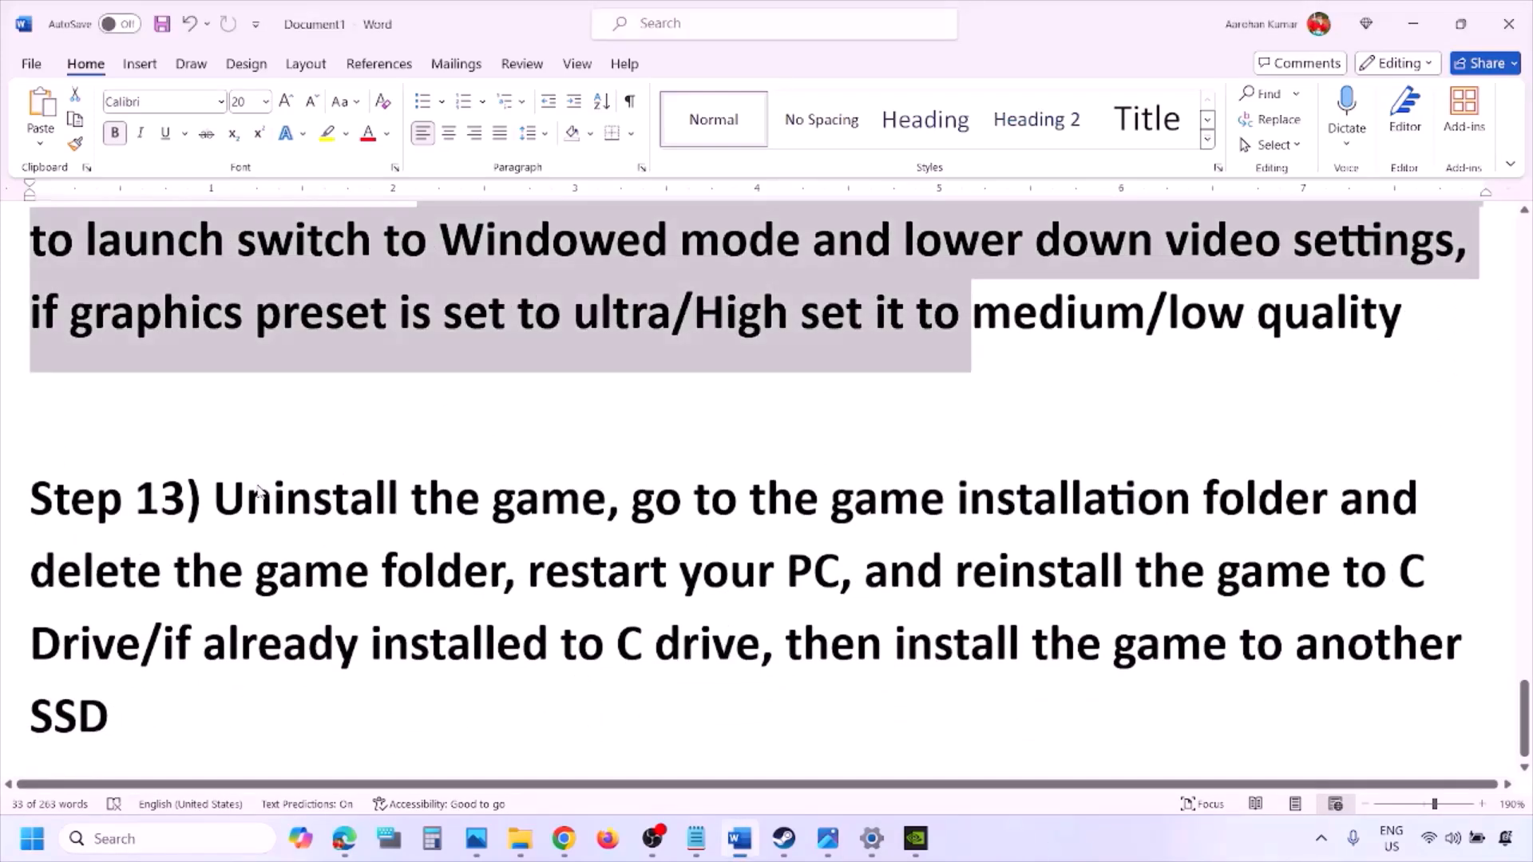
pyautogui.moveTo(226, 495); pyautogui.dragTo(666, 571)
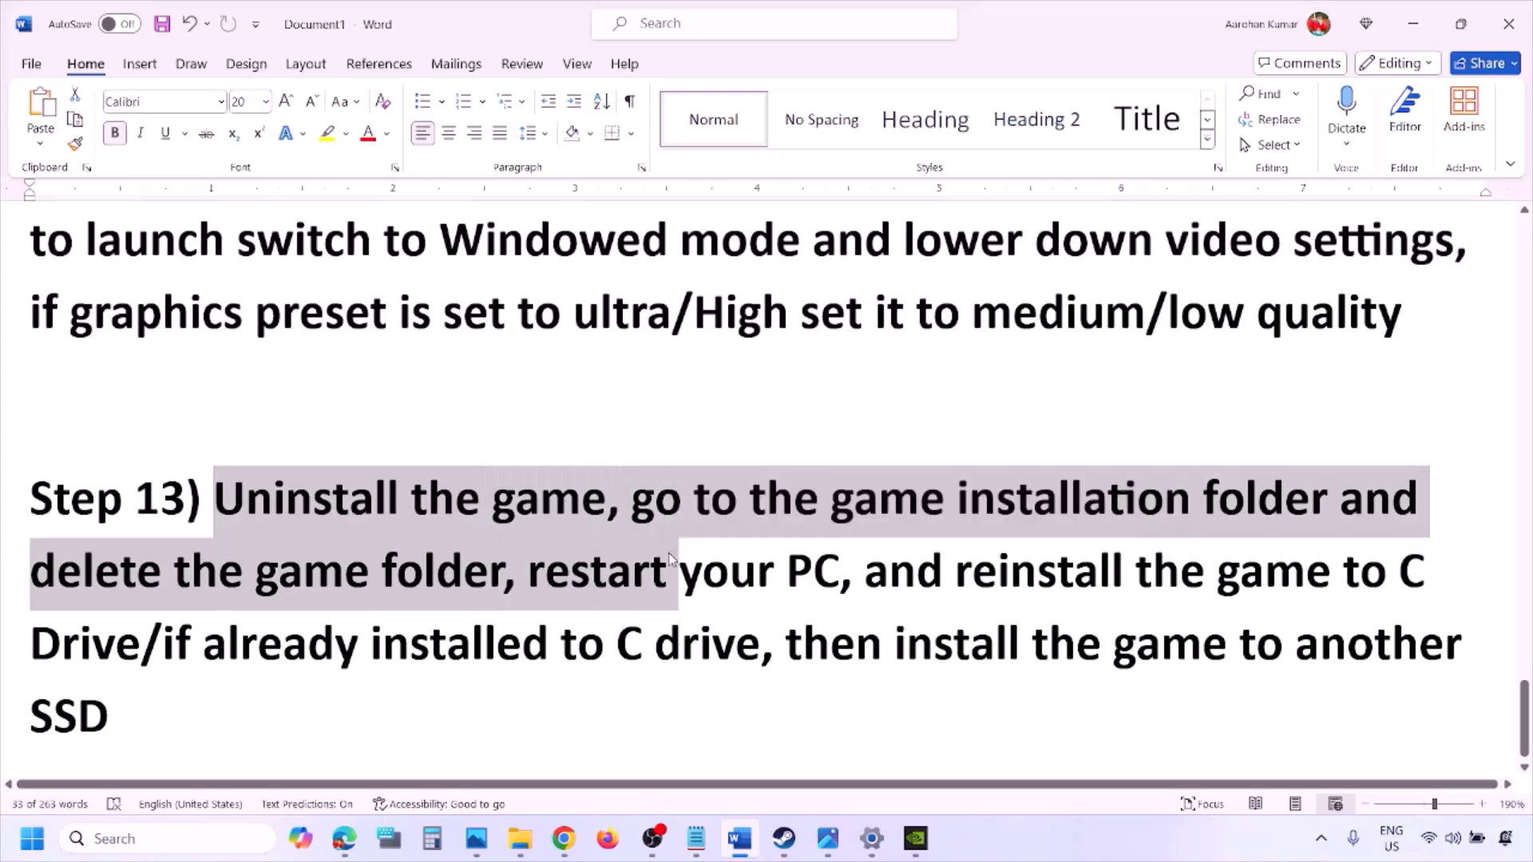
pyautogui.click(665, 571)
pyautogui.moveTo(215, 498); pyautogui.dragTo(1287, 499)
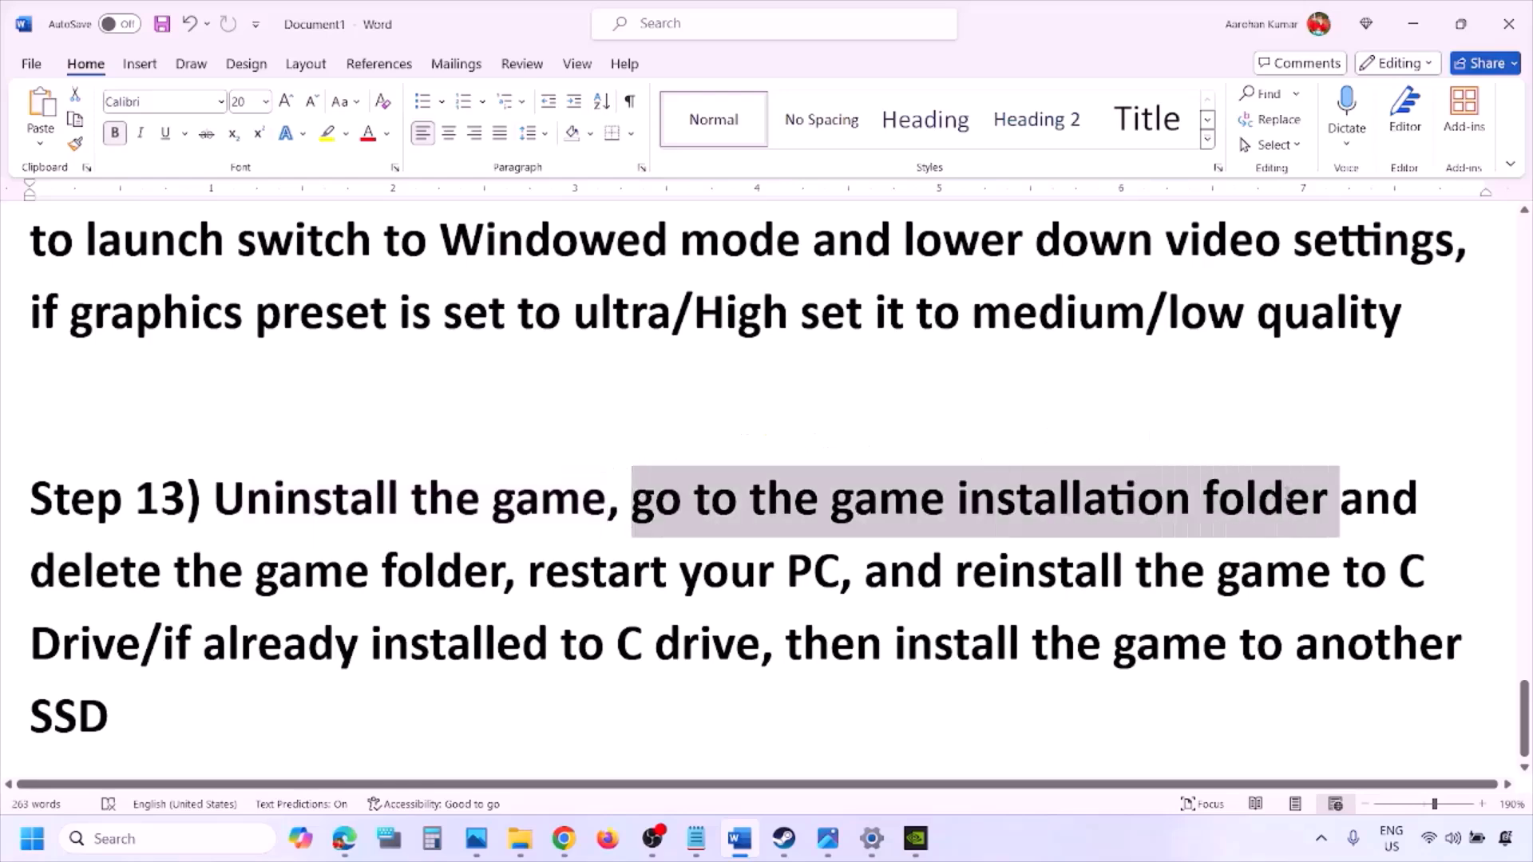
pyautogui.moveTo(638, 500); pyautogui.dragTo(687, 581)
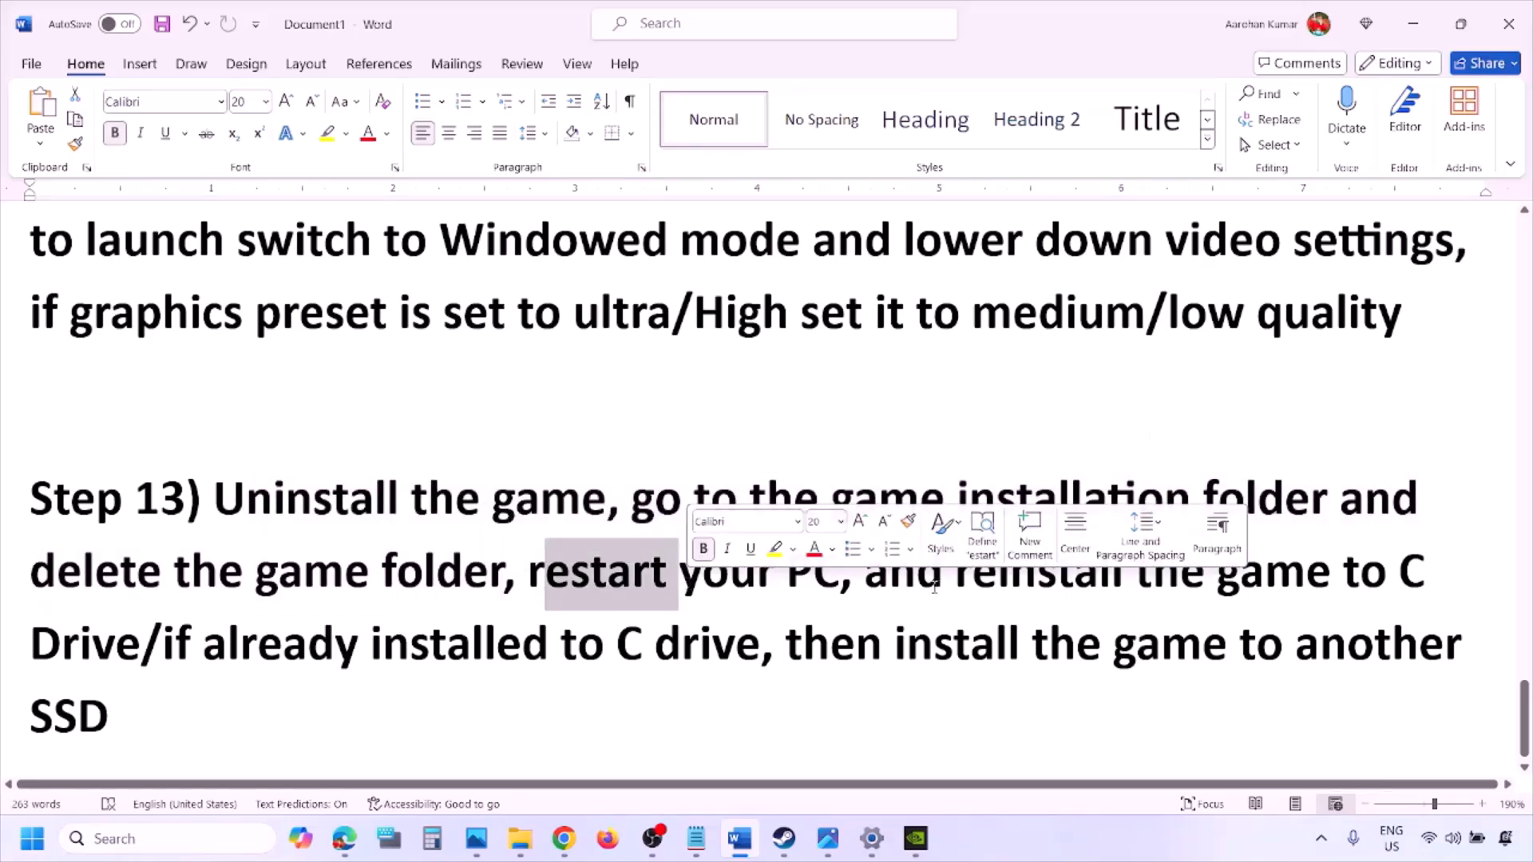
pyautogui.moveTo(934, 588); pyautogui.dragTo(140, 627)
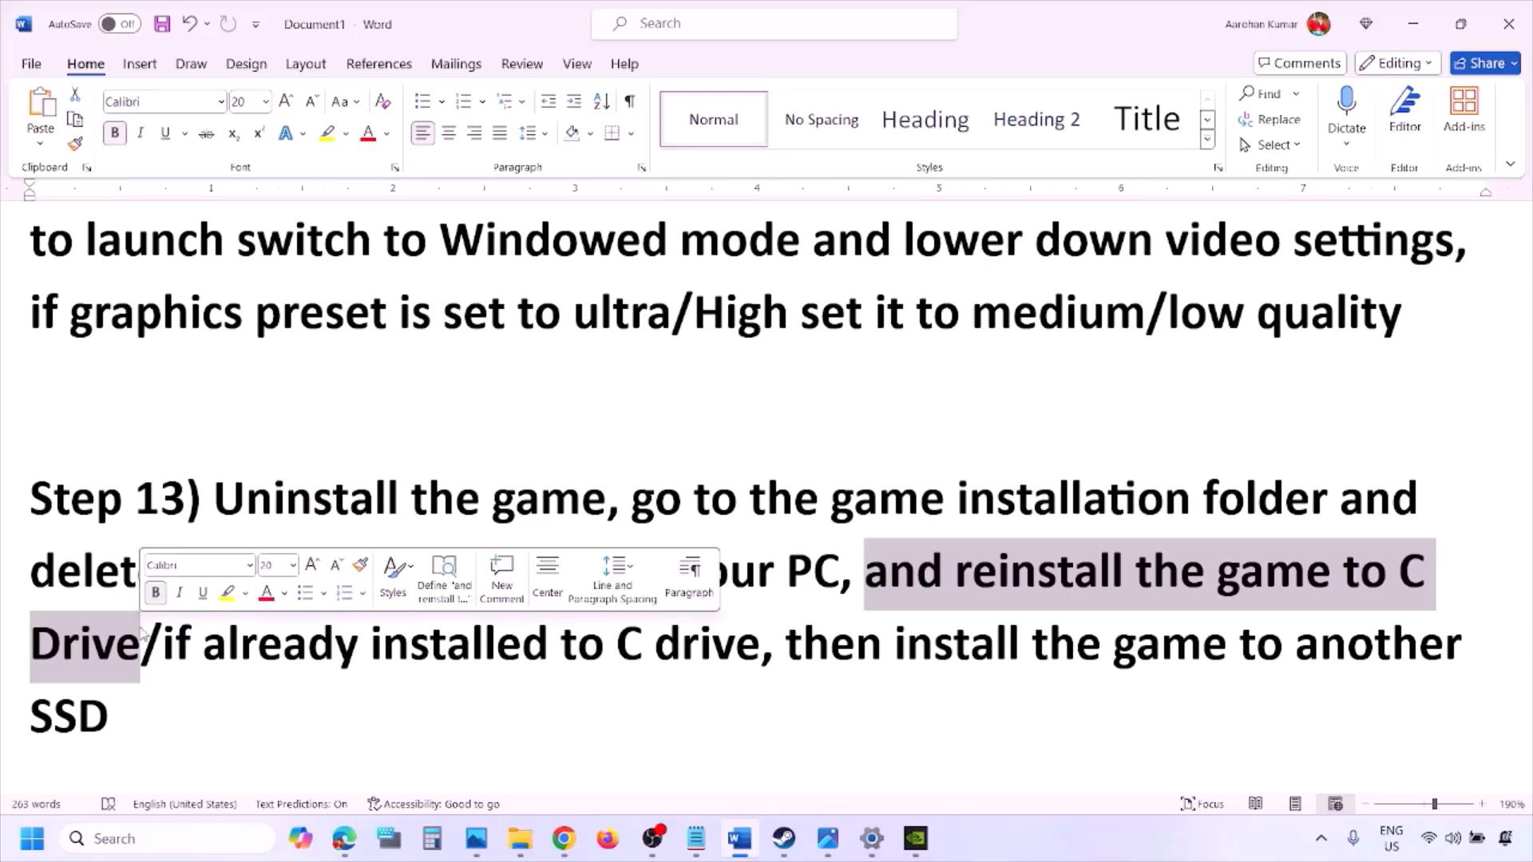
pyautogui.moveTo(164, 643); pyautogui.dragTo(1261, 646)
pyautogui.moveTo(818, 676); pyautogui.dragTo(267, 701)
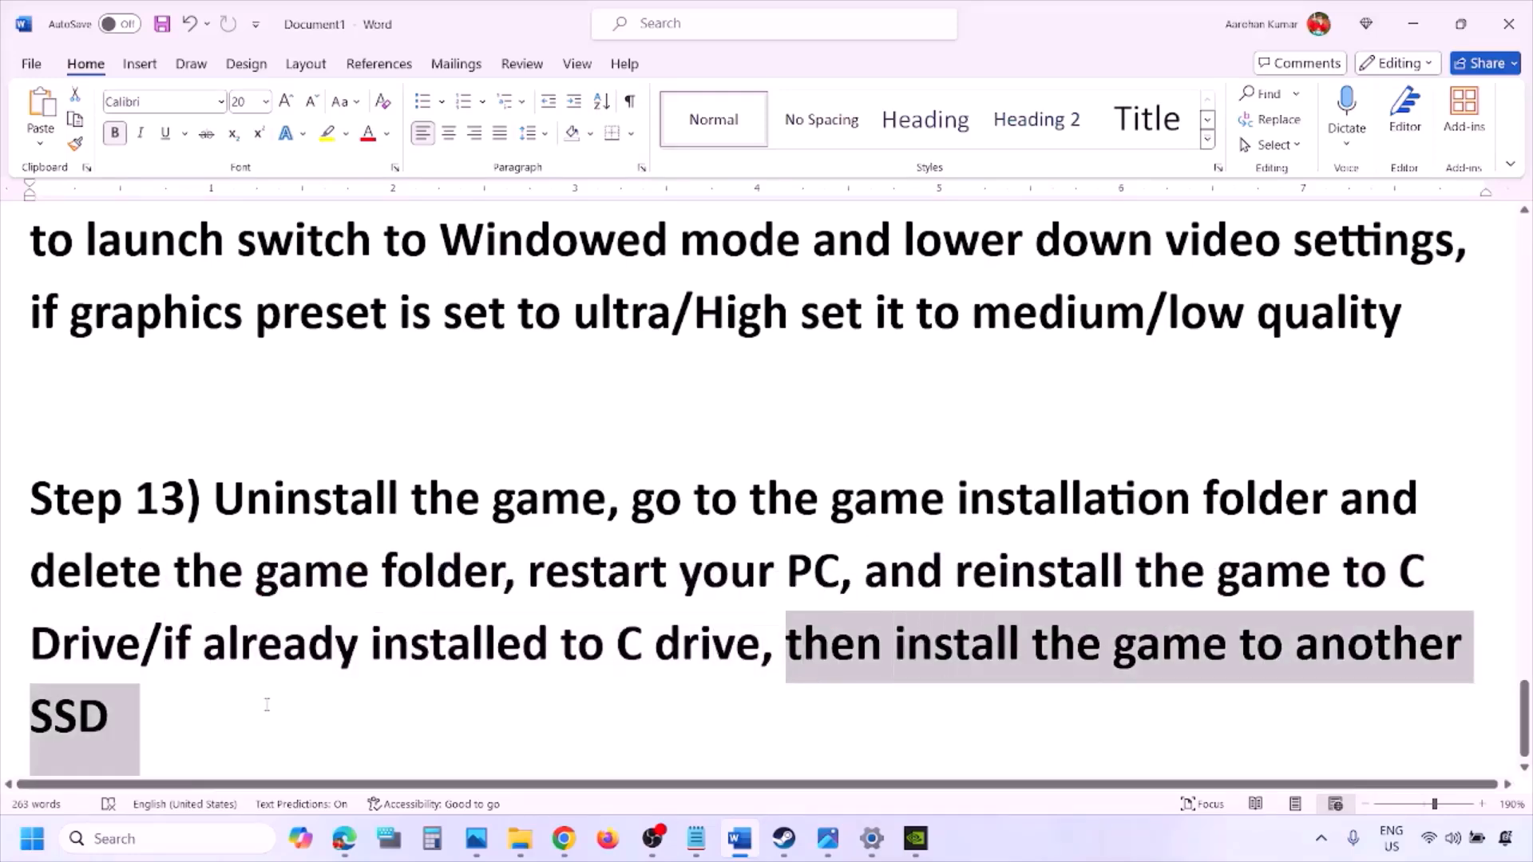
pyautogui.click(239, 705)
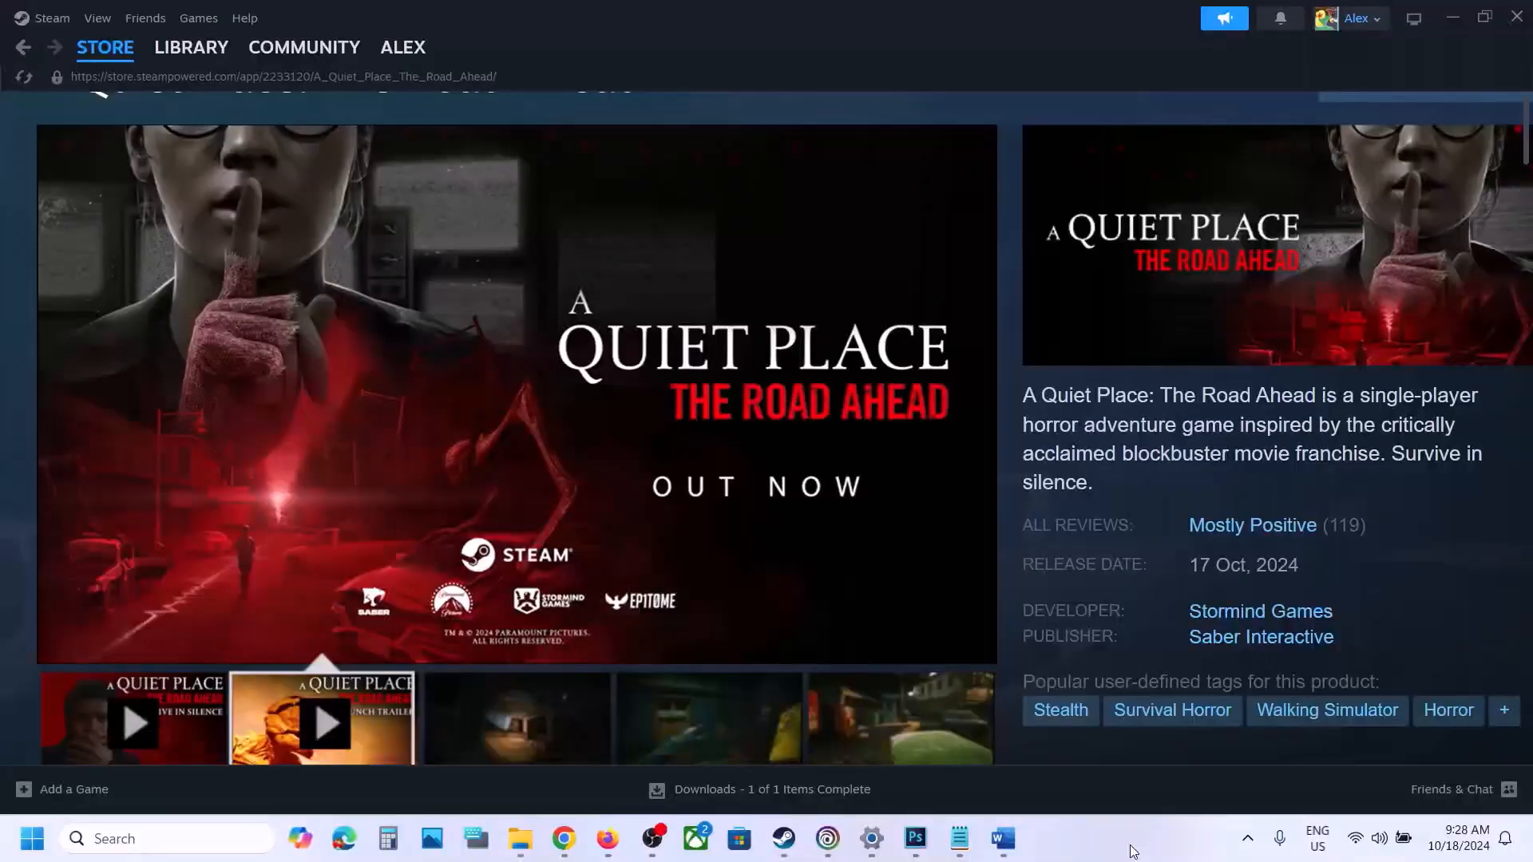